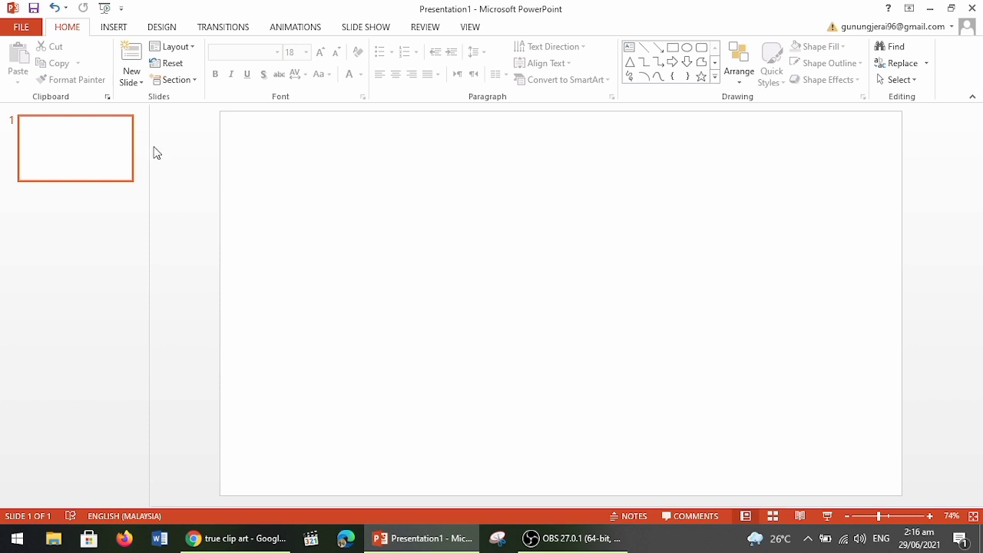
Step: Insert 800px_COLOURBOX35955145.jpg, shrink it to 11.1 × 15.69 cm, and move it near the top centre
click(118, 27)
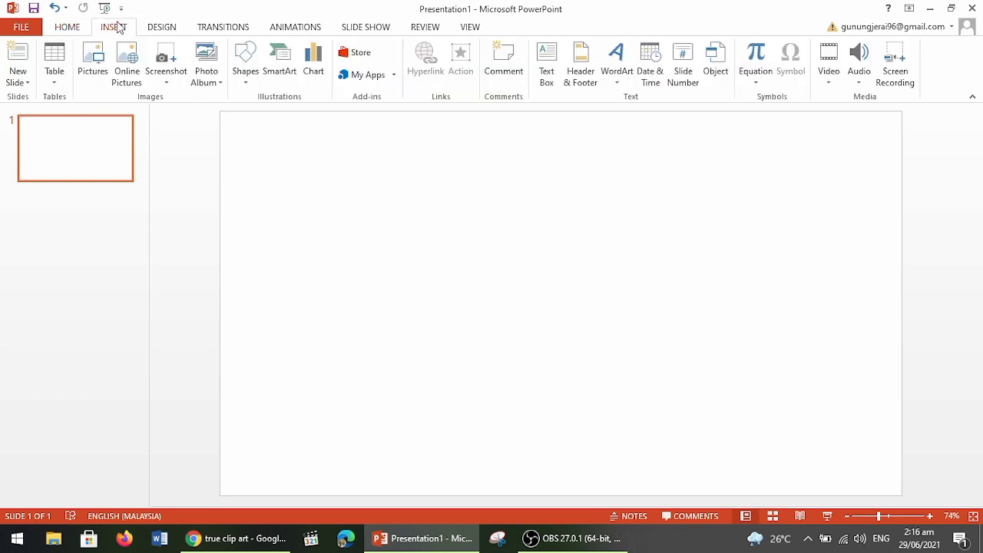
click(90, 74)
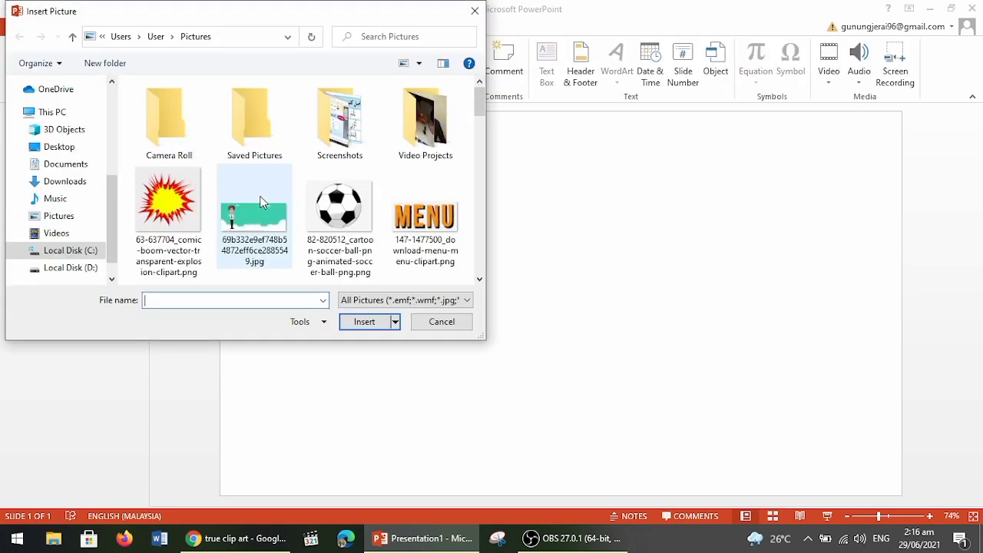
scroll(391, 177, down, 2)
scroll(391, 177, down, 2)
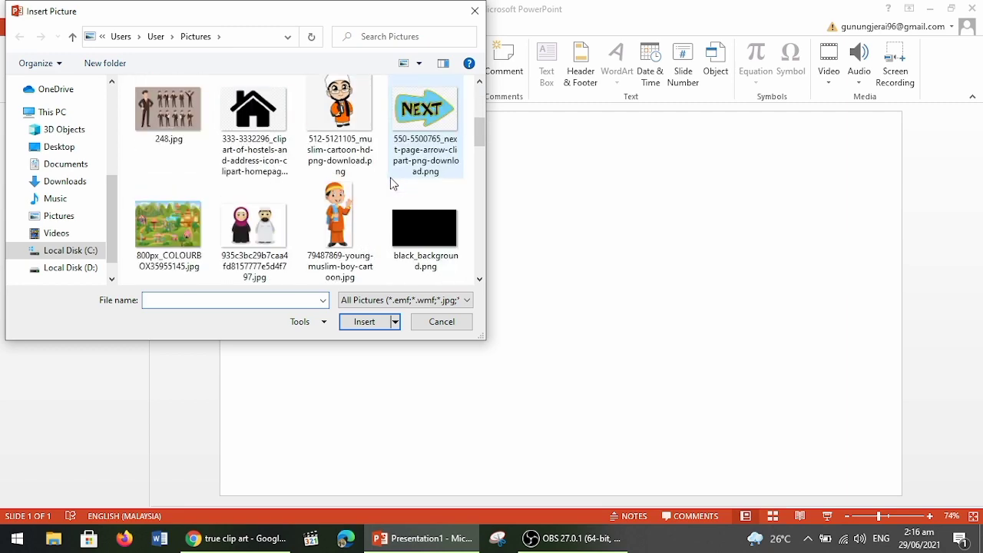
click(184, 233)
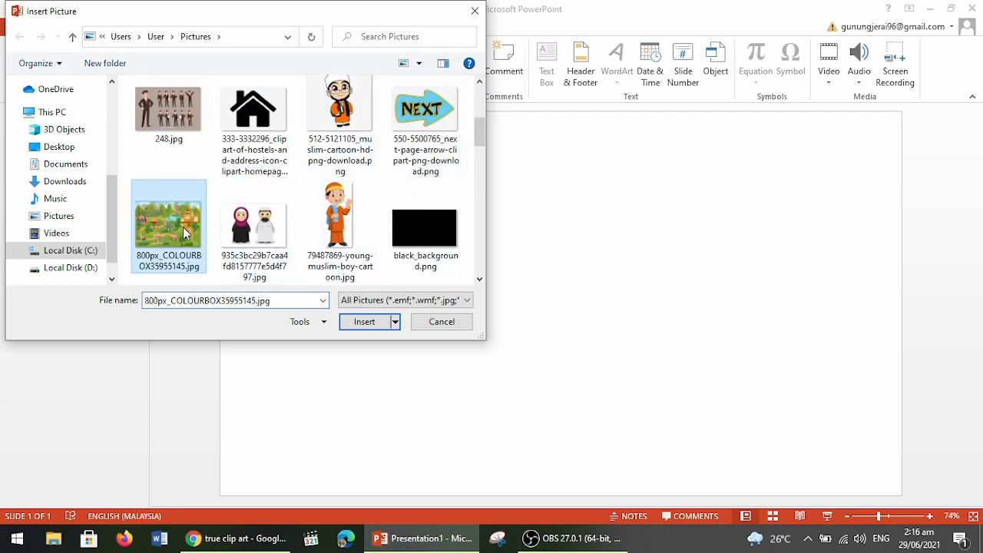
click(357, 329)
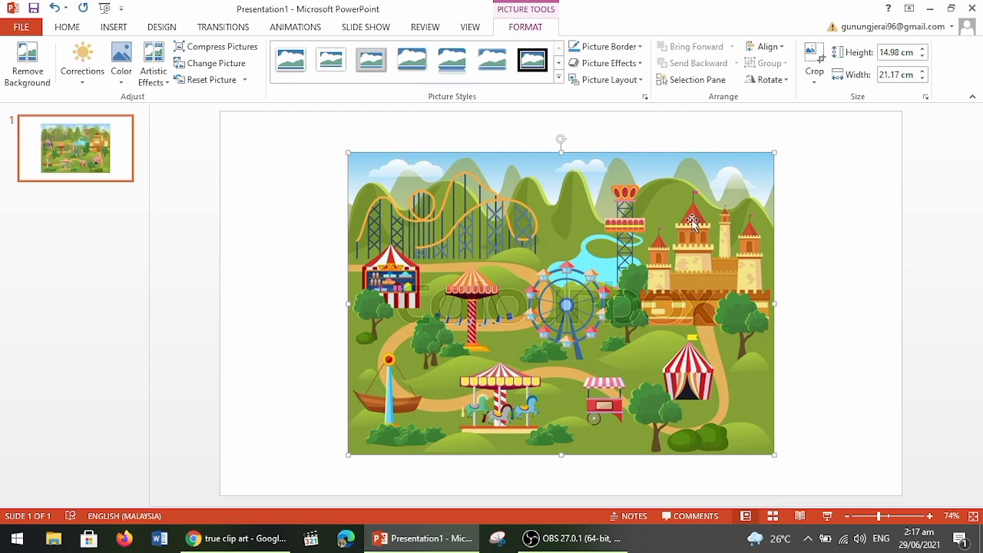
drag(774, 154, 664, 241)
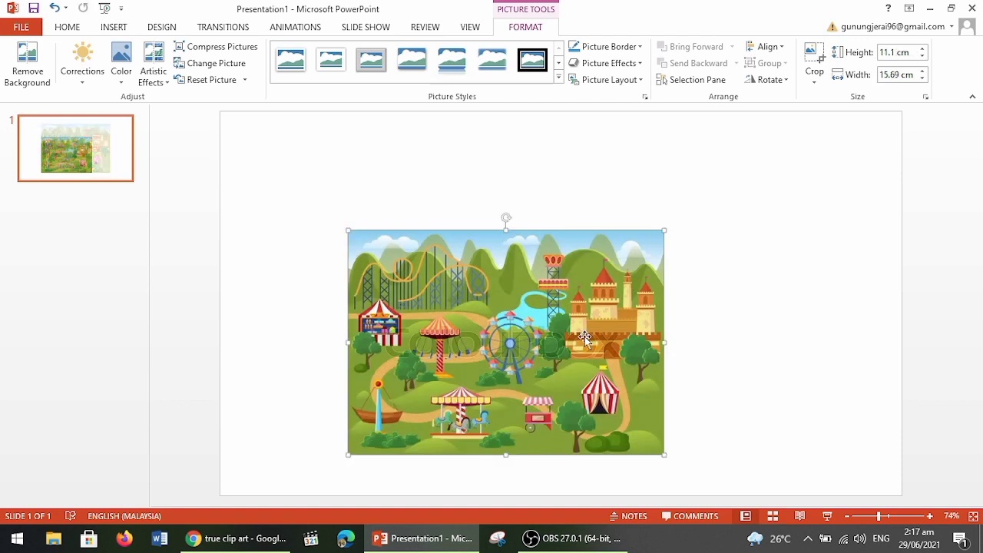
drag(544, 357, 597, 261)
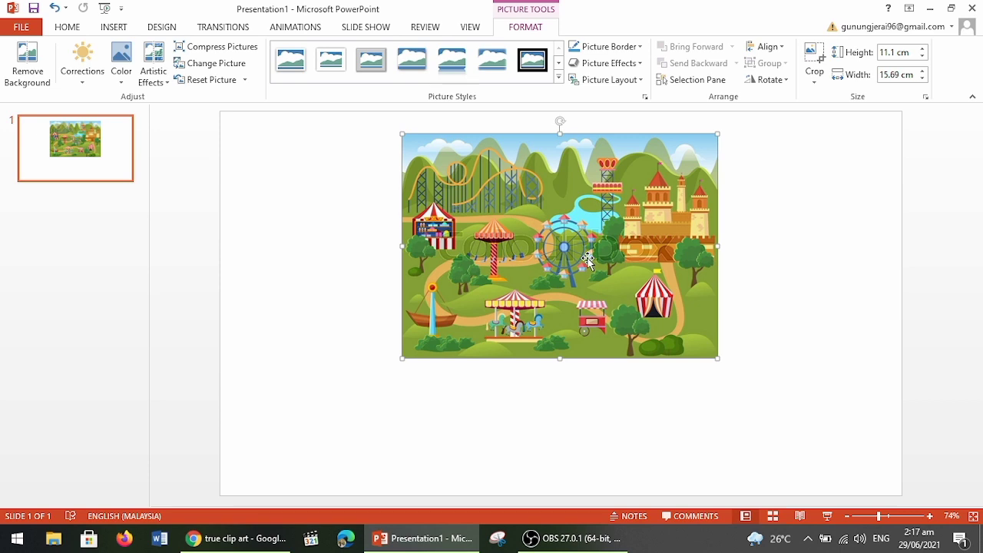
Step: Paste offset copies of the illustration and recolour the top copy Black and White: 50%
key(ctrl+v)
key(ctrl+v)
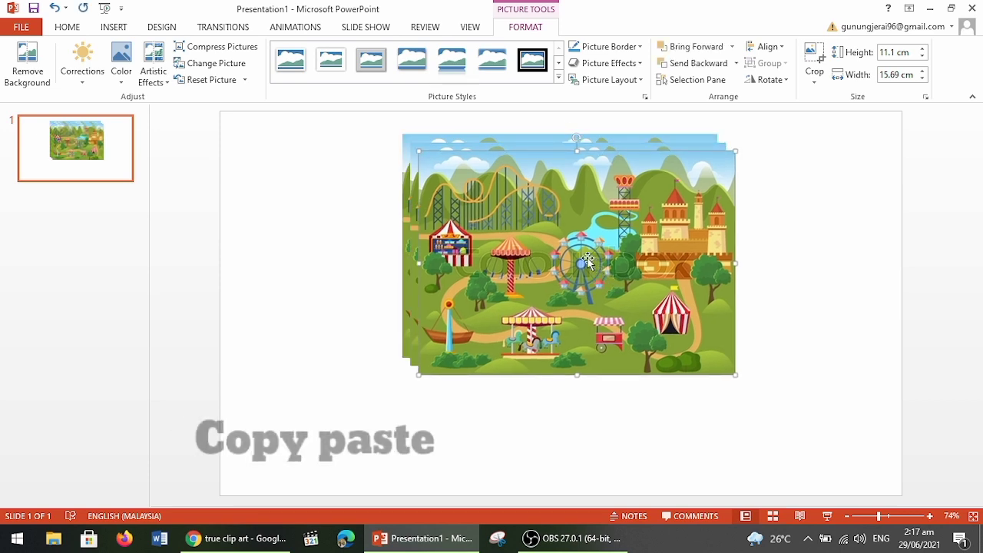
key(ctrl+v)
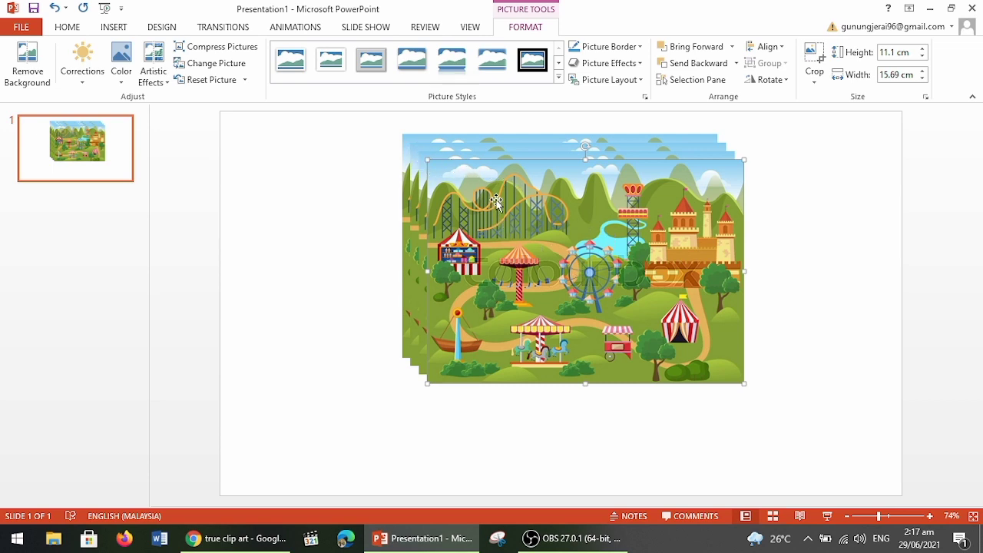
click(134, 88)
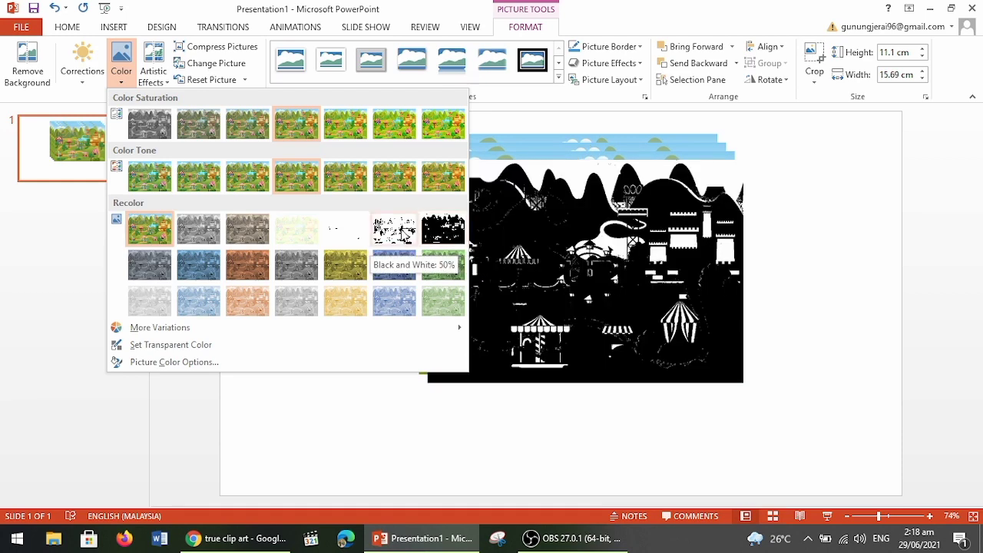
click(394, 229)
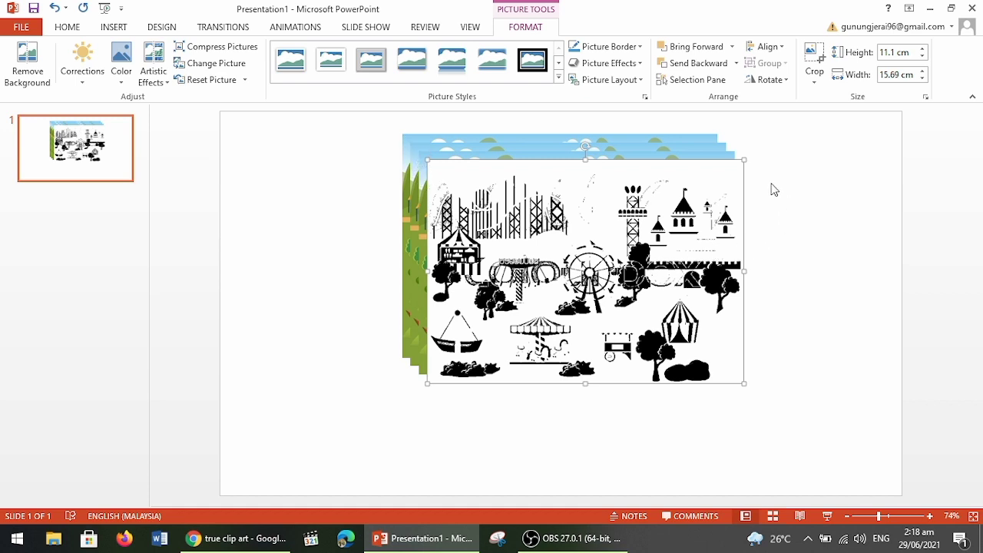
Step: Open the Selection Pane and hide Picture 34
click(707, 86)
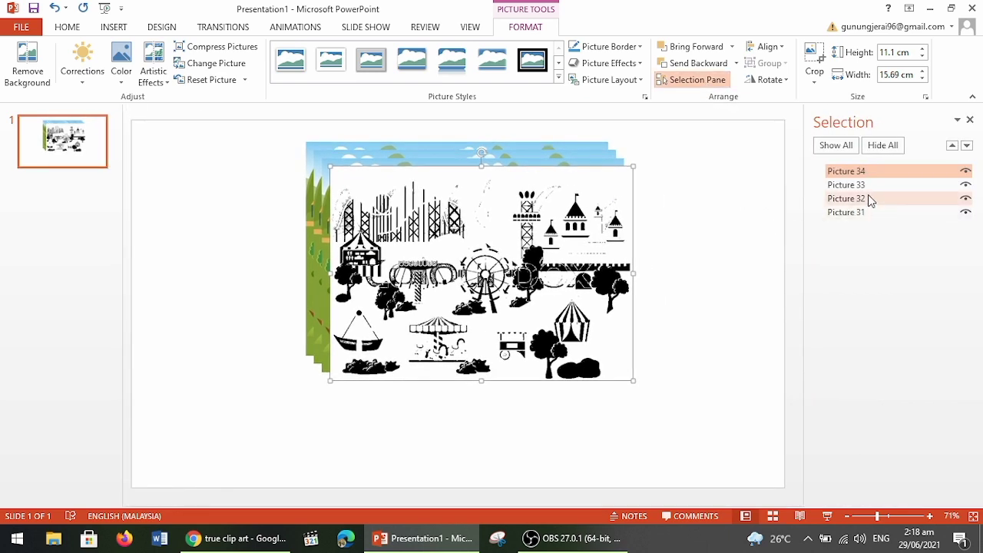
click(864, 172)
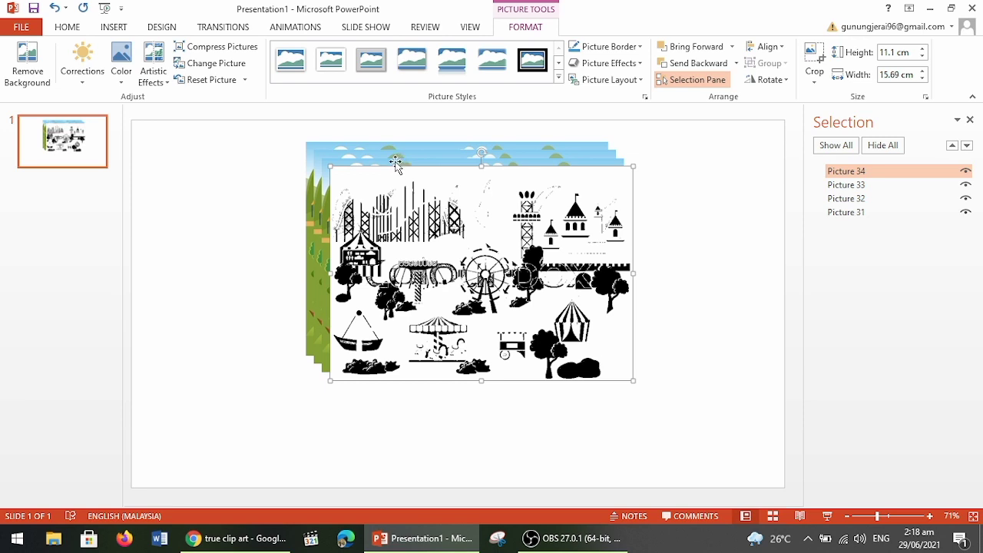
click(965, 172)
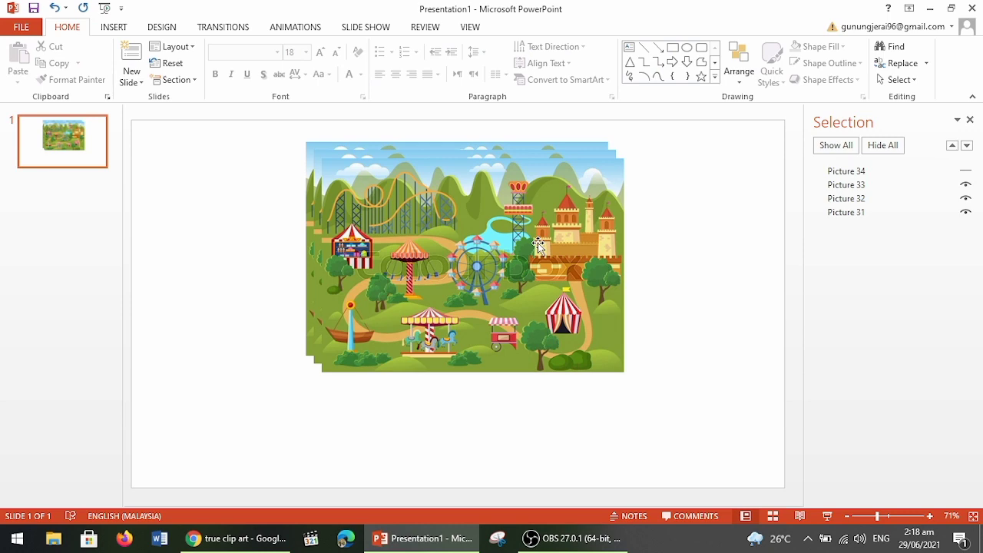
click(966, 173)
click(966, 172)
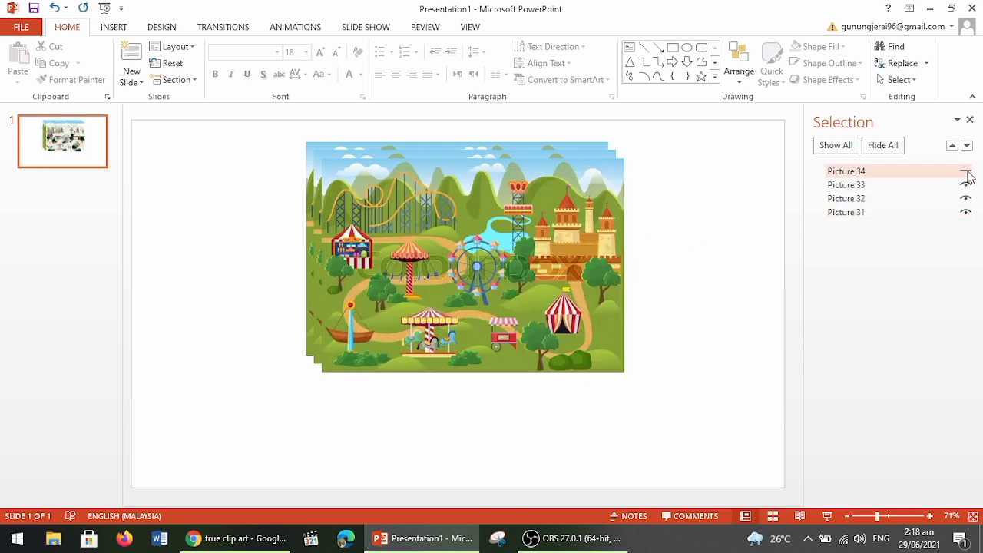
Step: Recolour Picture 33 as a black-and-white silhouette, then hide it
click(456, 257)
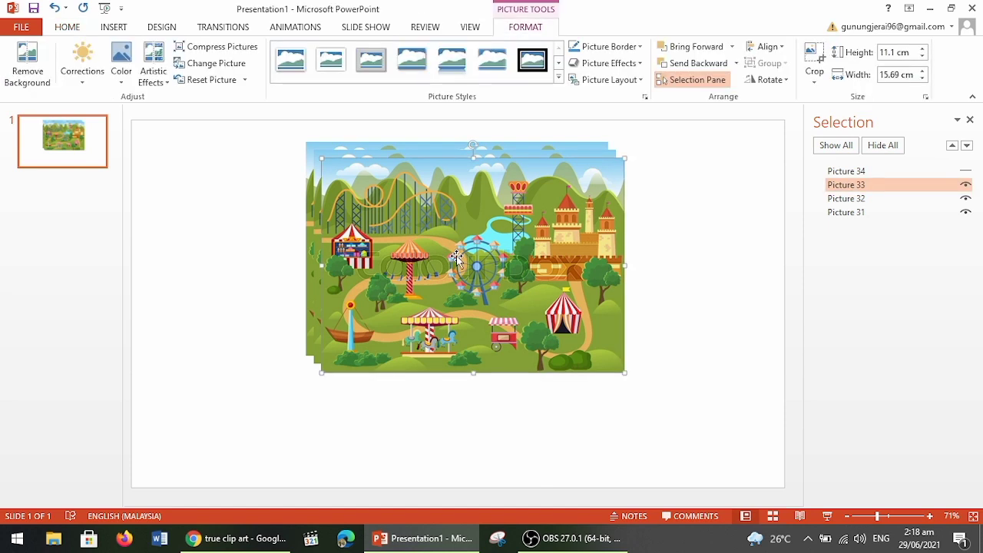
click(121, 76)
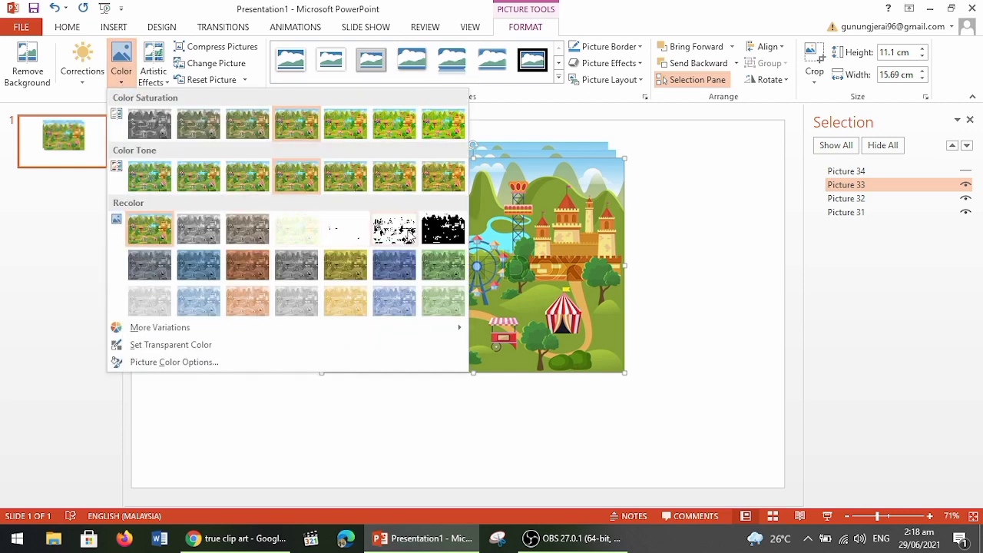
click(434, 227)
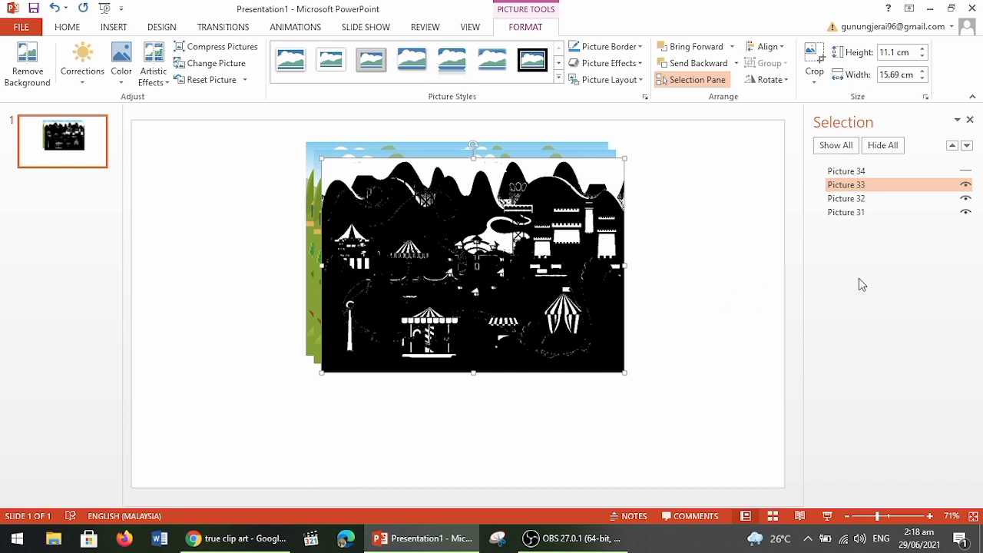
click(966, 188)
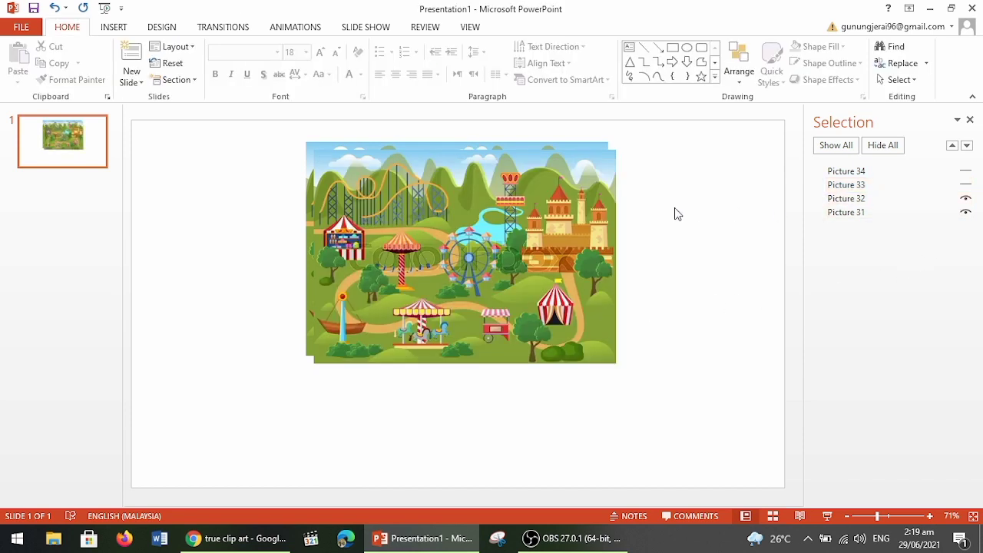
Step: Set Picture 32 to 0% saturation grayscale, then hide it
click(473, 213)
click(121, 73)
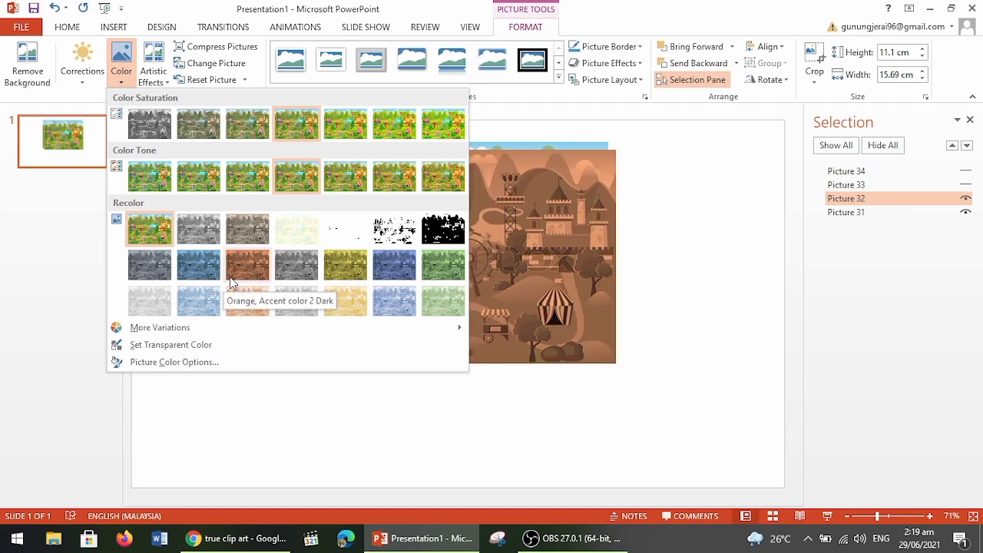
click(152, 131)
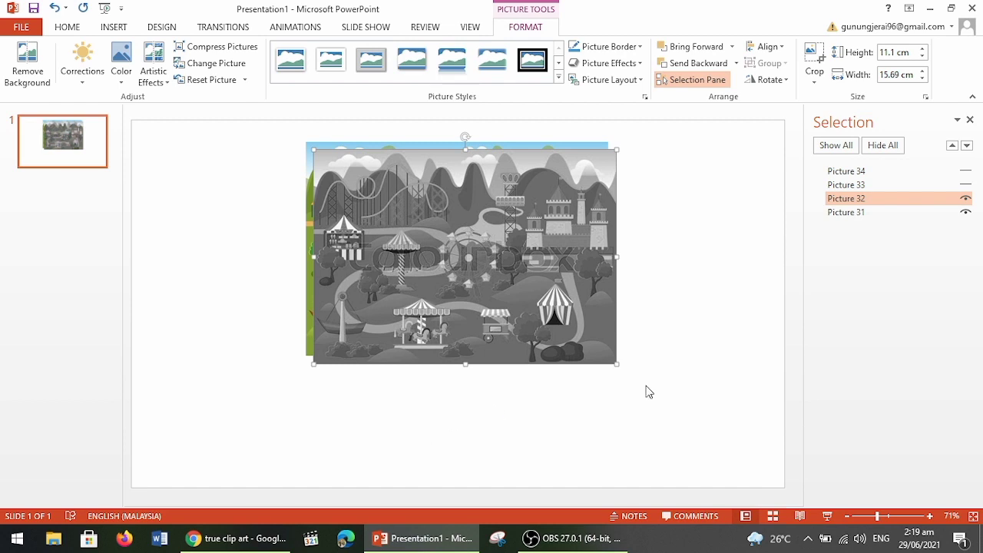
click(965, 198)
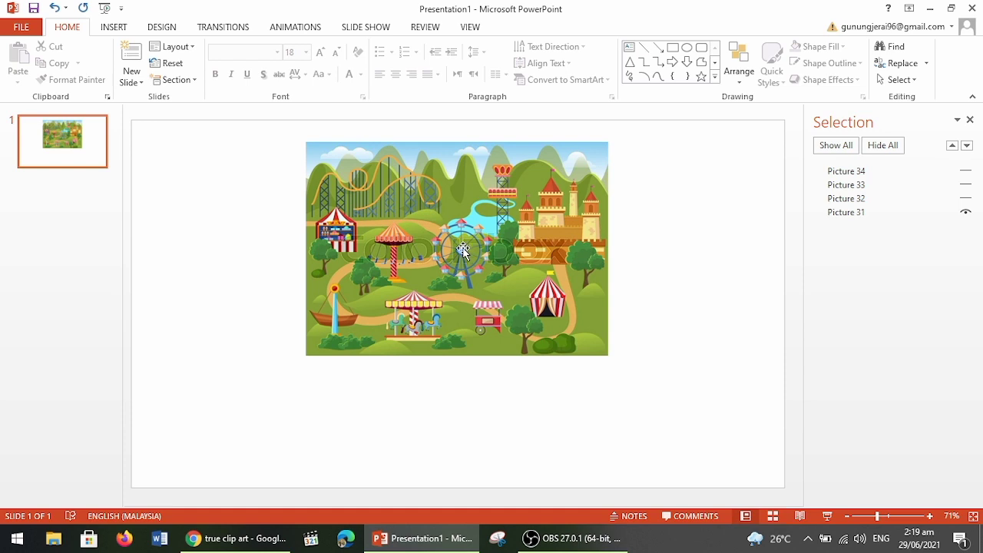
Step: Show Pictures 32, 33 and 34 again and line them up over the original
click(967, 198)
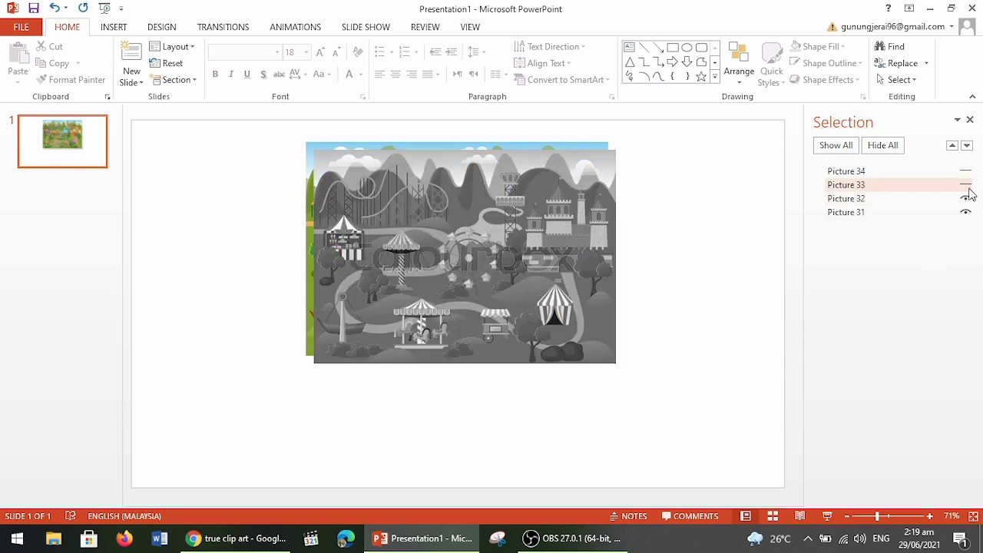
click(966, 185)
click(966, 171)
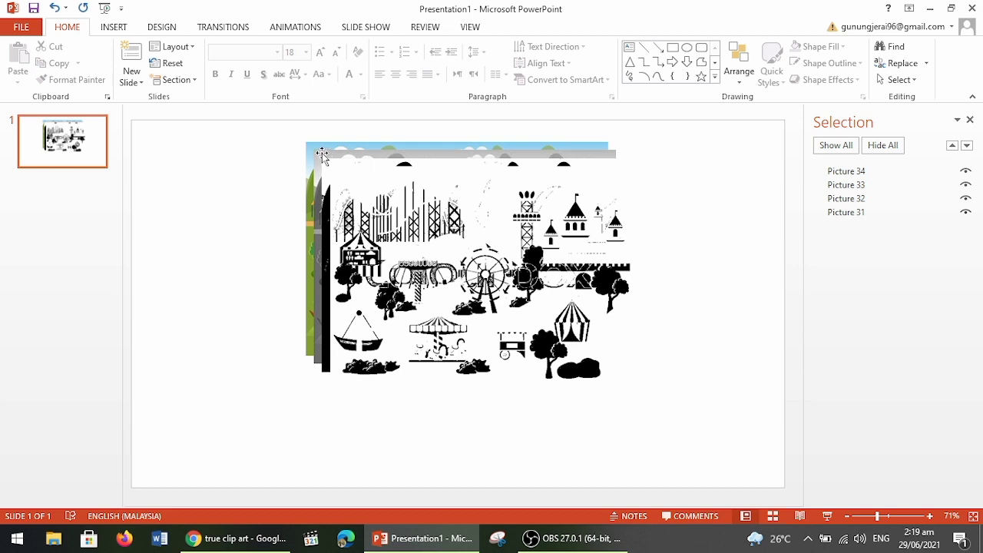
drag(320, 153, 315, 145)
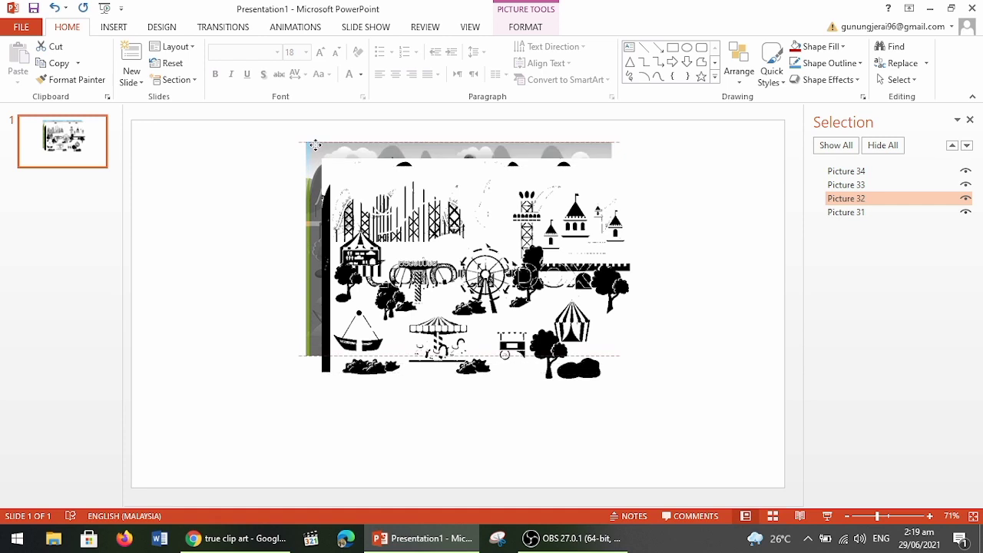
mouse_move(315, 145)
mouse_down()
mouse_move(343, 156)
mouse_move(327, 149)
mouse_up()
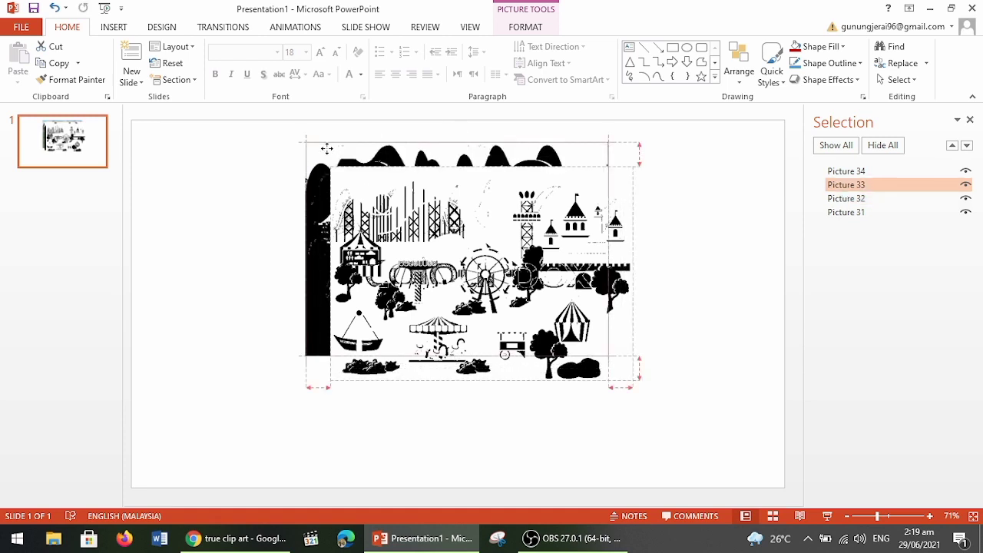
drag(363, 183, 337, 167)
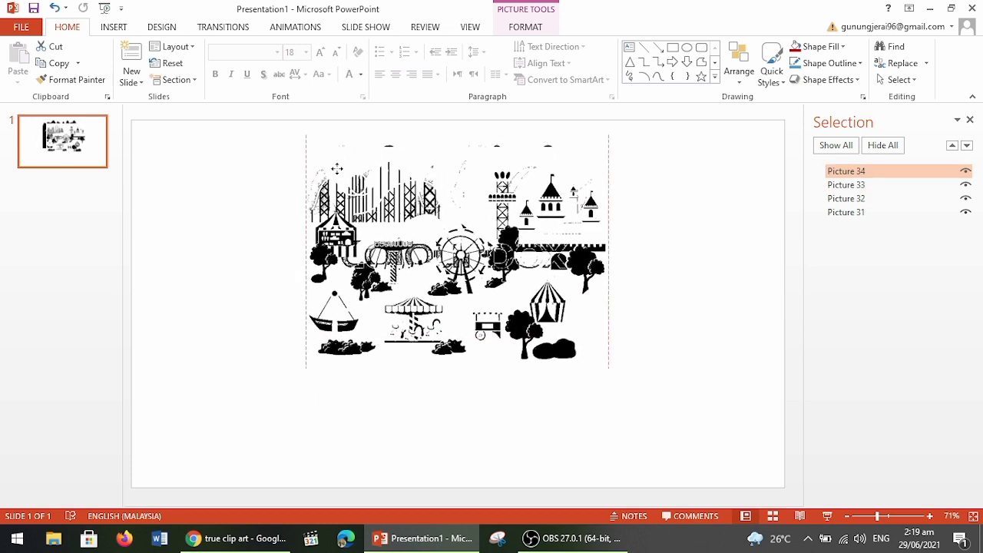
click(690, 311)
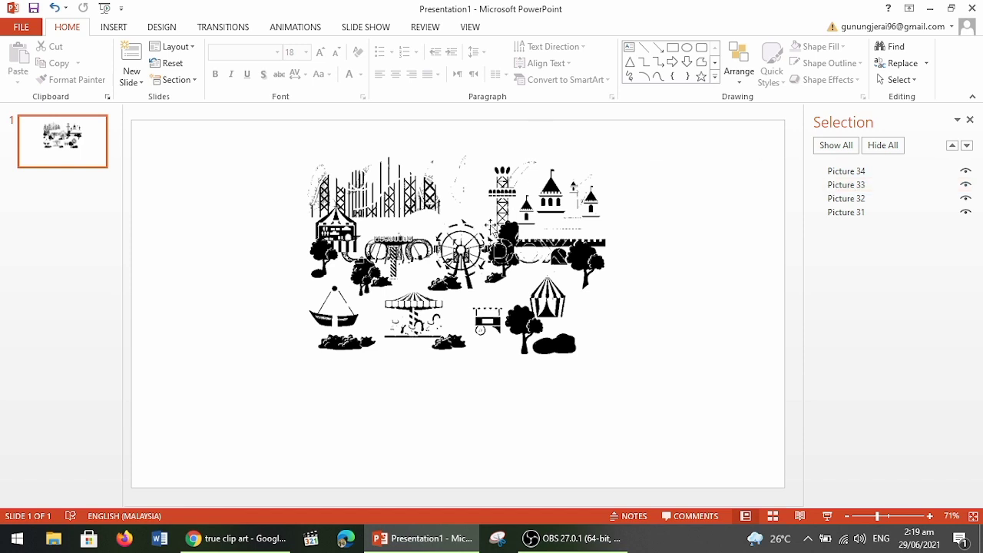
Step: Apply Align Center to Picture 34 and Picture 33
click(490, 227)
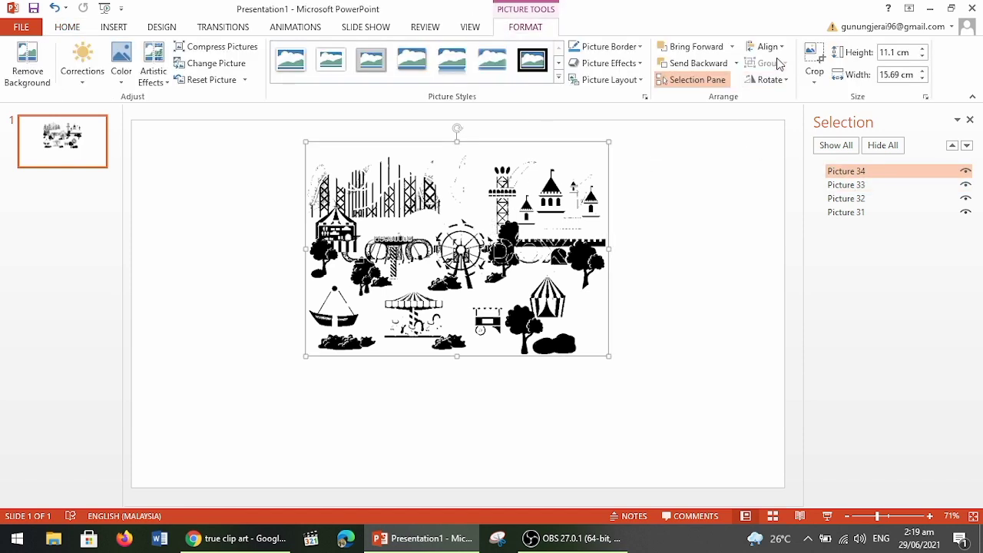
click(781, 48)
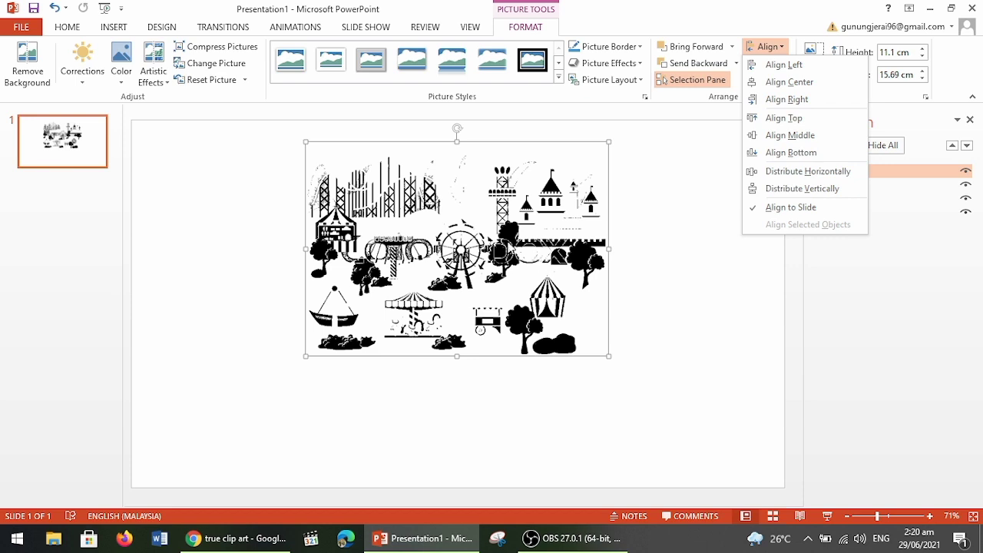
click(790, 81)
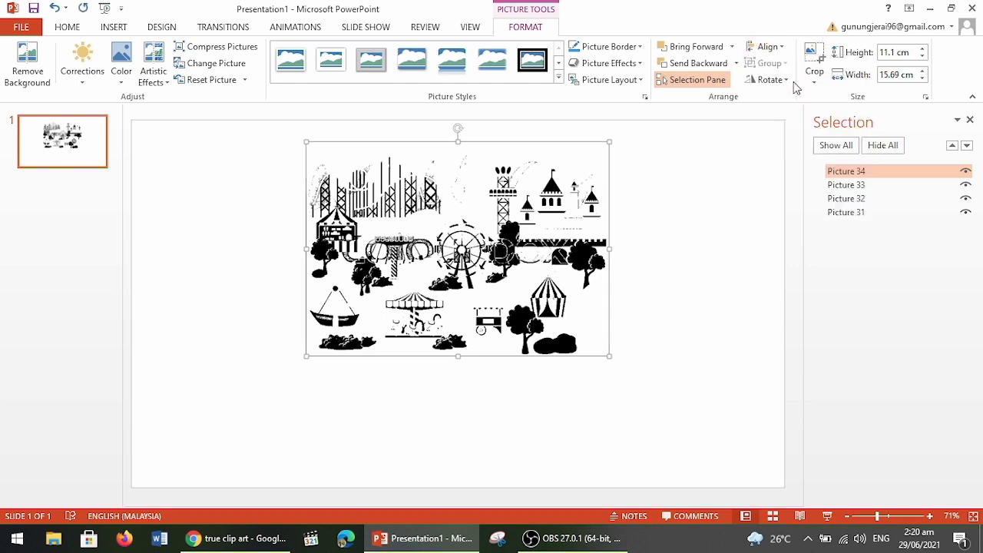
click(844, 186)
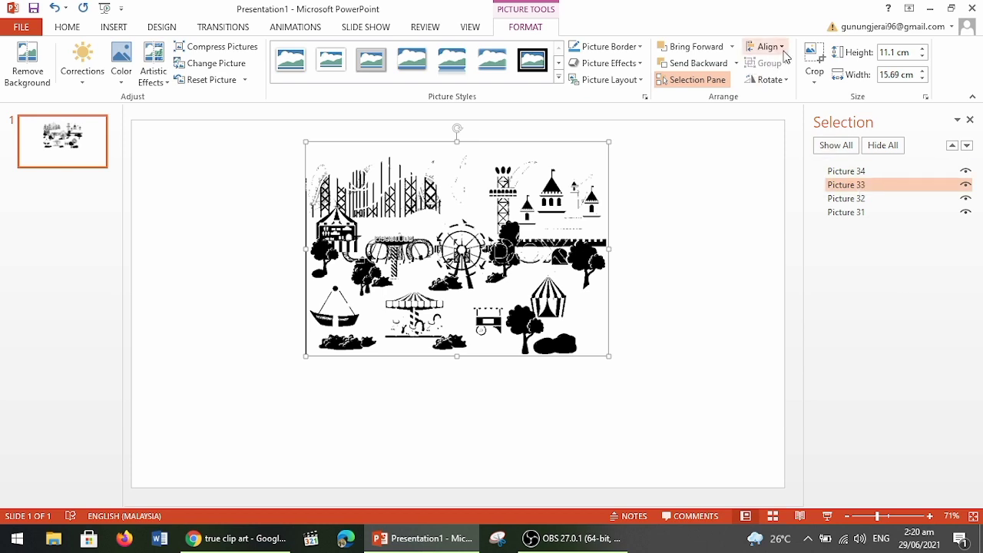
click(769, 47)
click(804, 90)
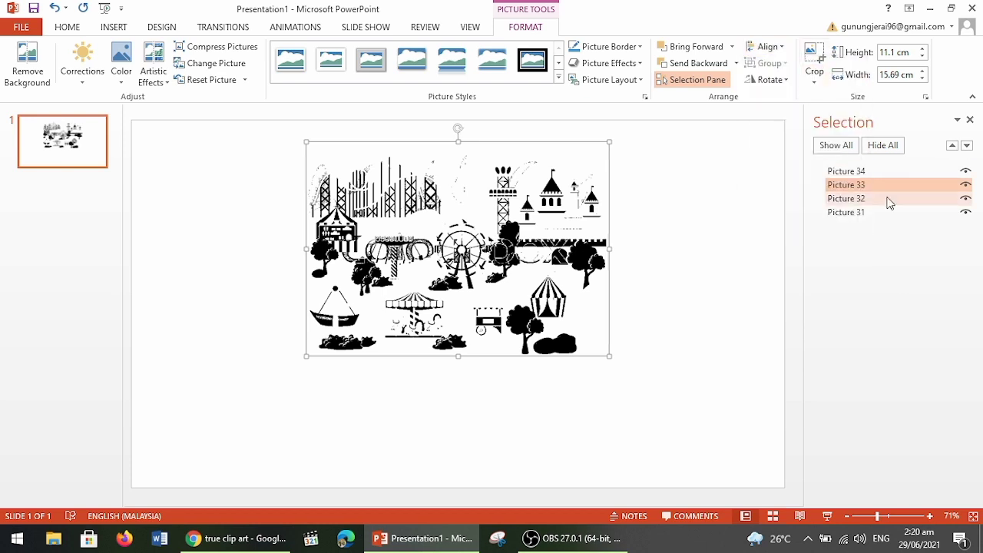
Step: Apply Align Center to Picture 32 and Picture 31
click(861, 198)
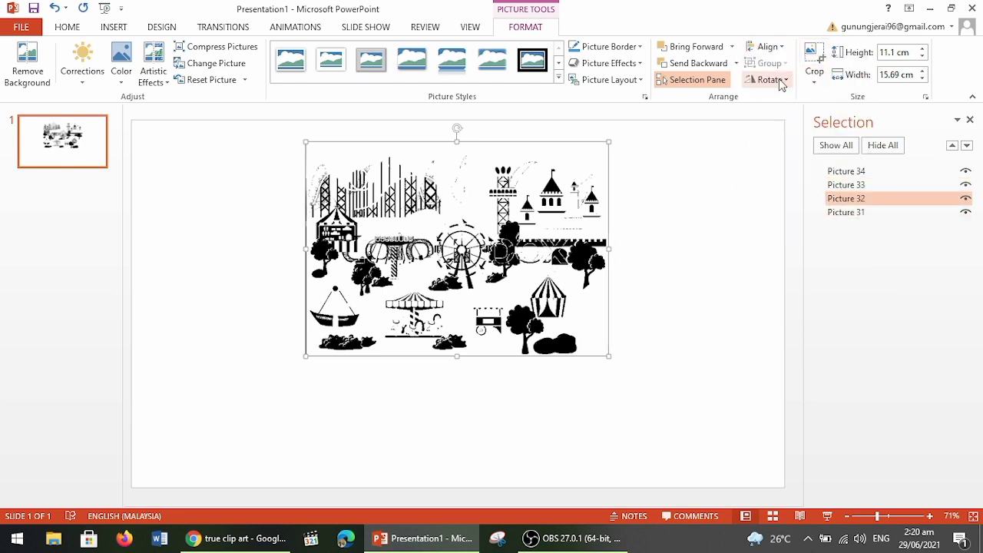
click(768, 47)
click(798, 88)
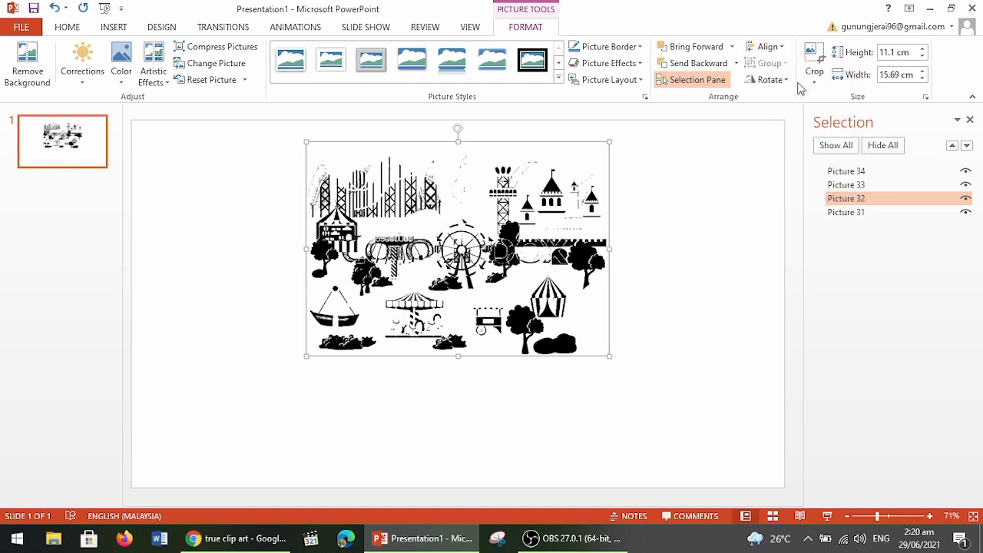
click(858, 214)
click(768, 47)
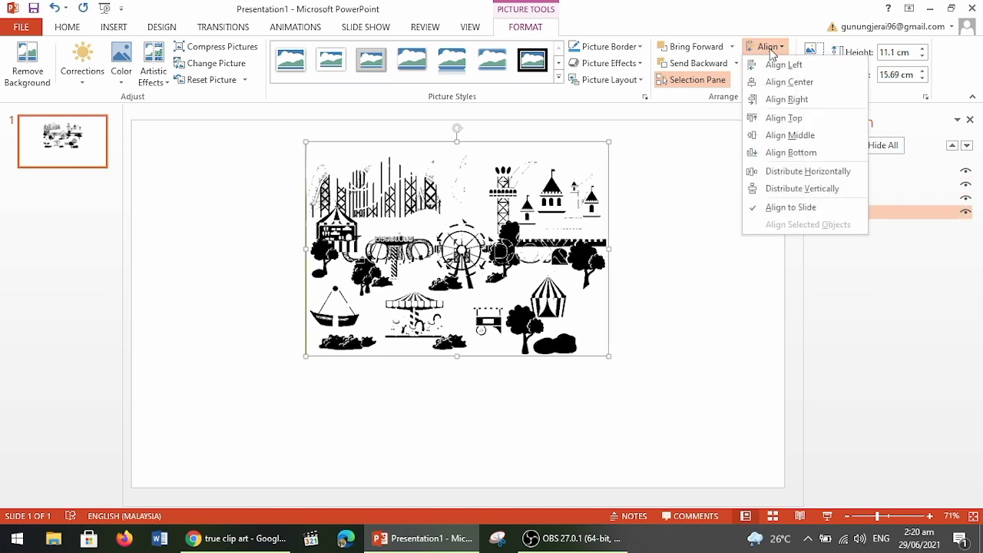
click(792, 81)
click(754, 306)
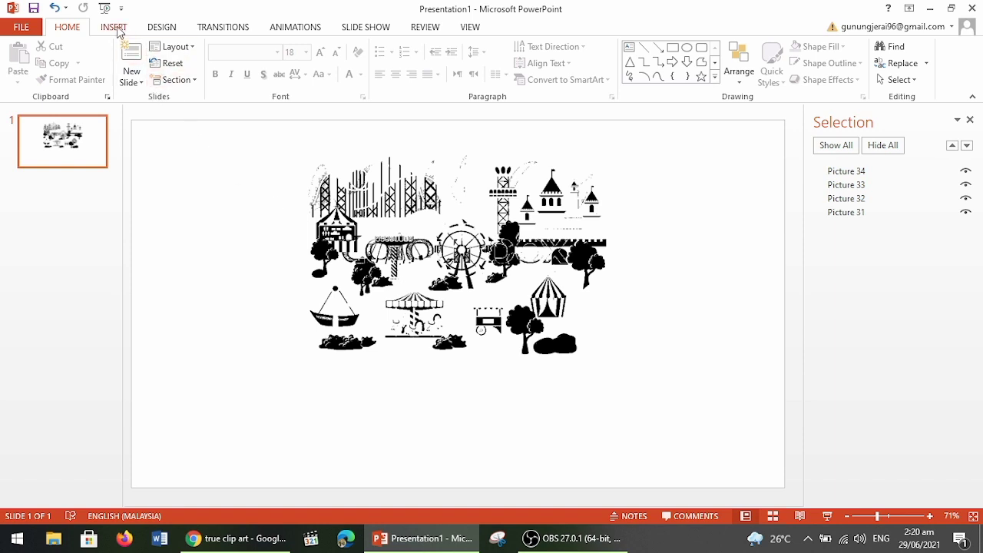
Step: Draw a tall thin rectangle against the illustration's left edge
click(114, 27)
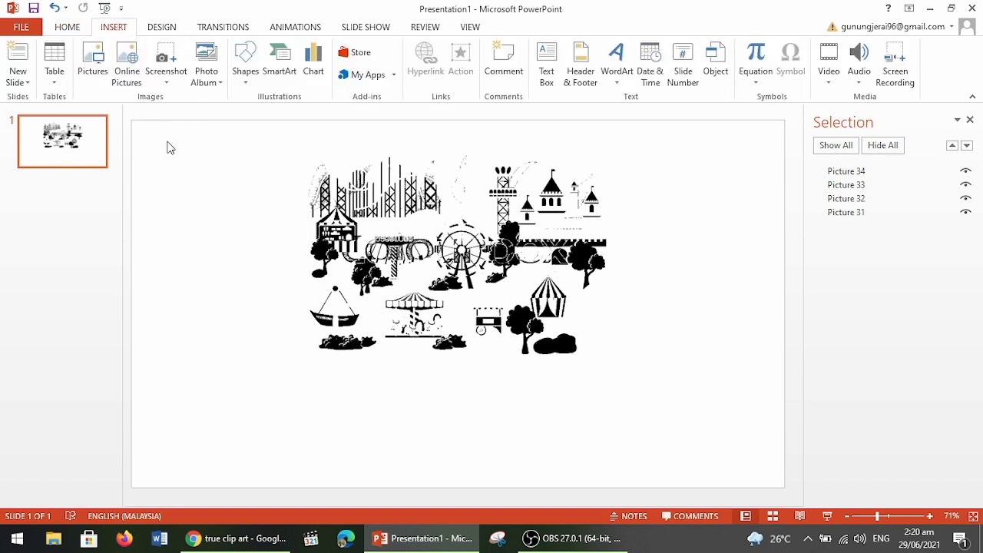
click(247, 77)
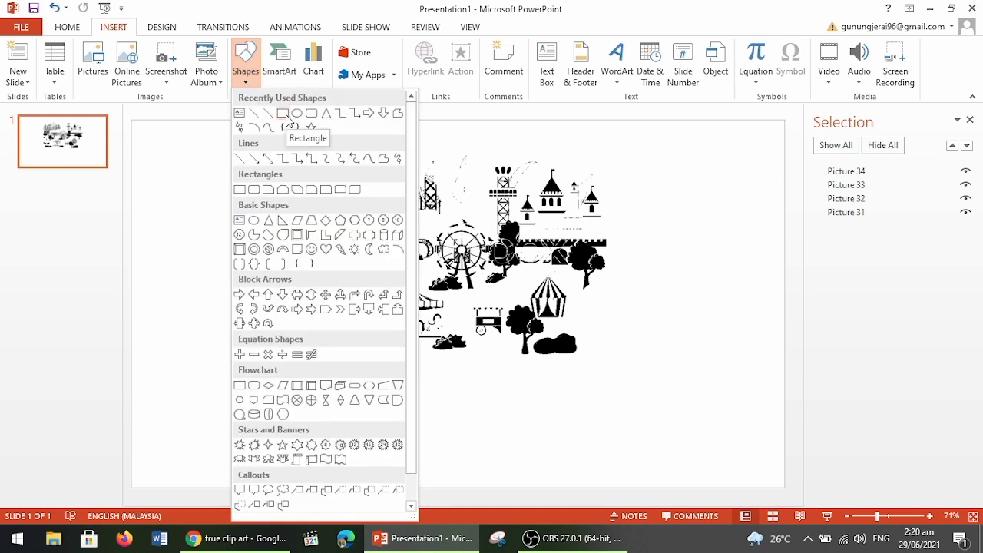
click(284, 115)
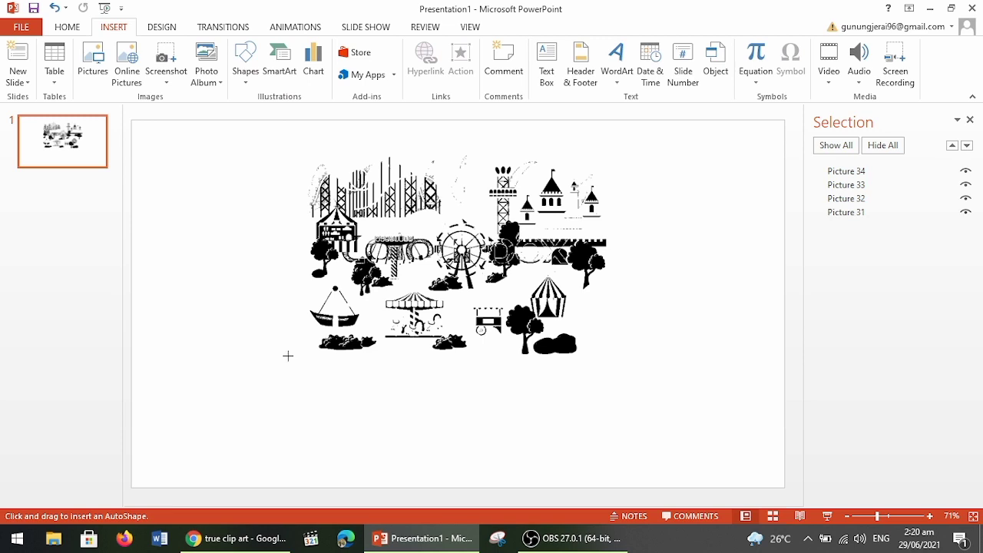
drag(288, 356, 295, 139)
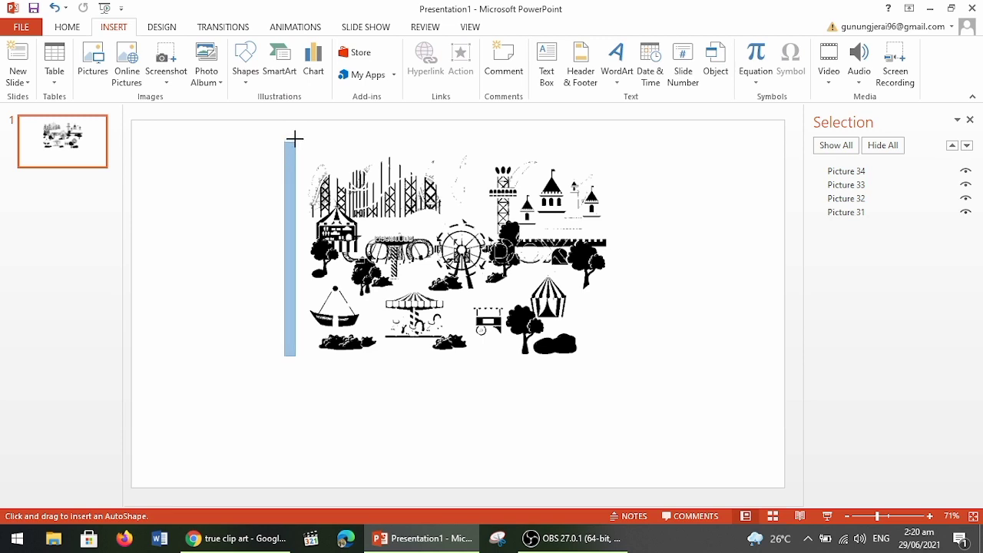
drag(295, 135, 295, 135)
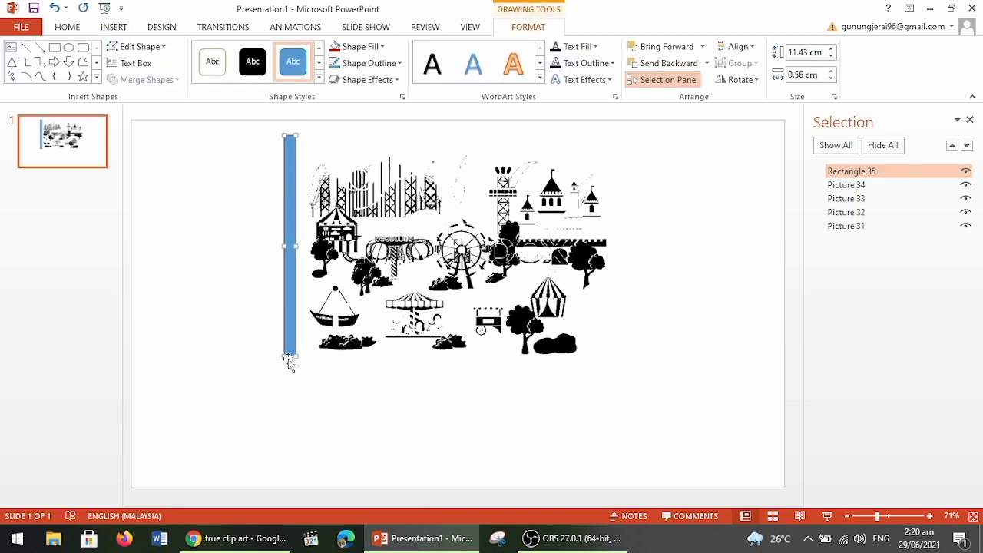
drag(291, 358, 294, 359)
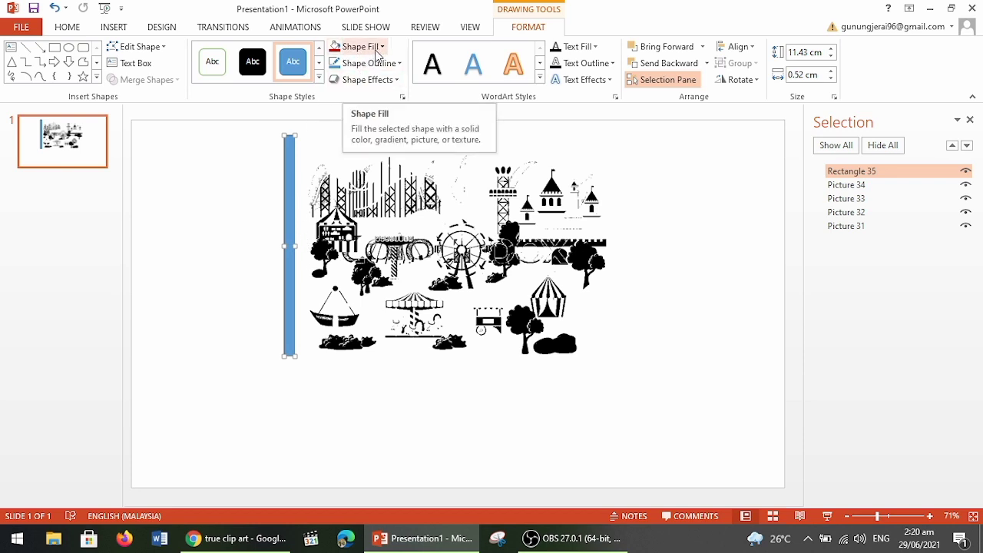
Step: Fill the bar dark red and bring up the Insert Pictures browser
click(348, 47)
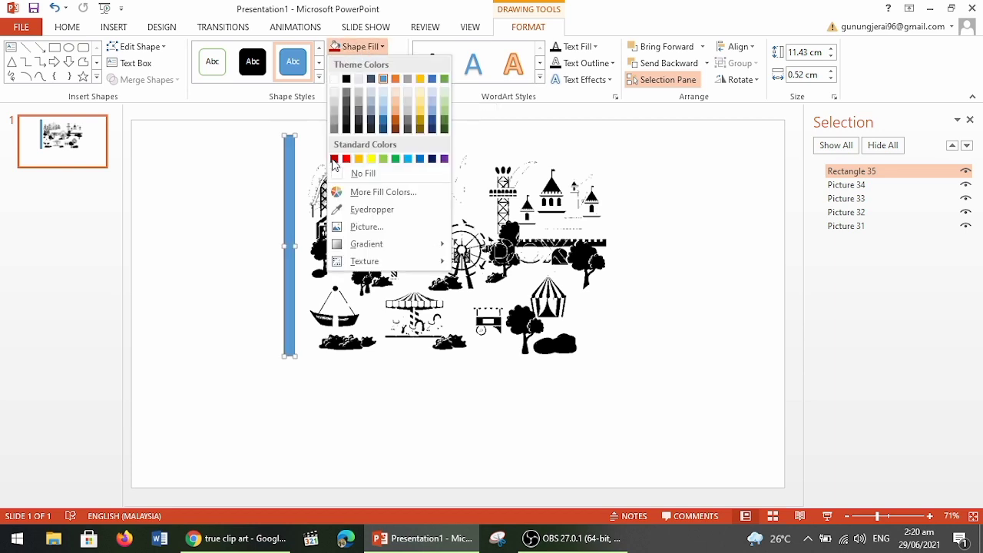
click(335, 159)
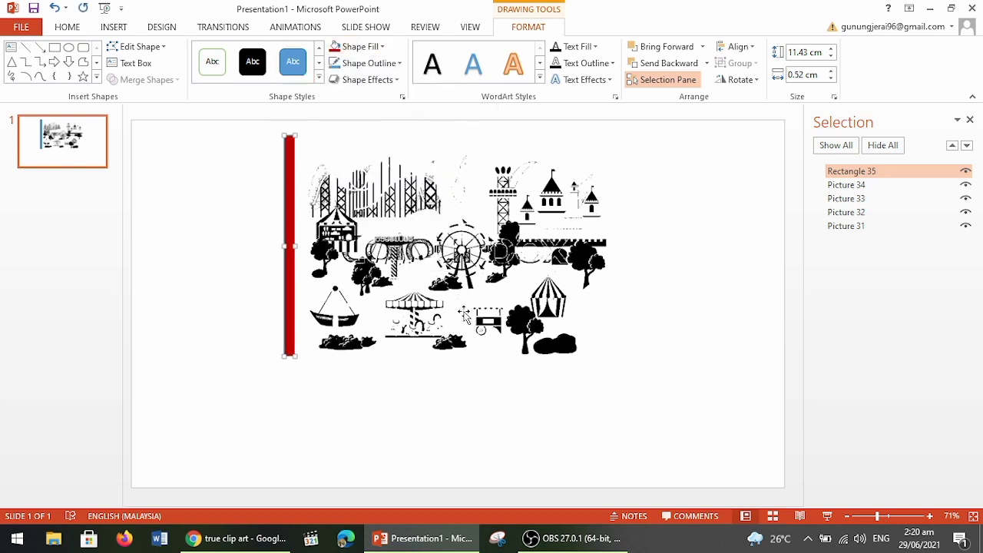
click(407, 417)
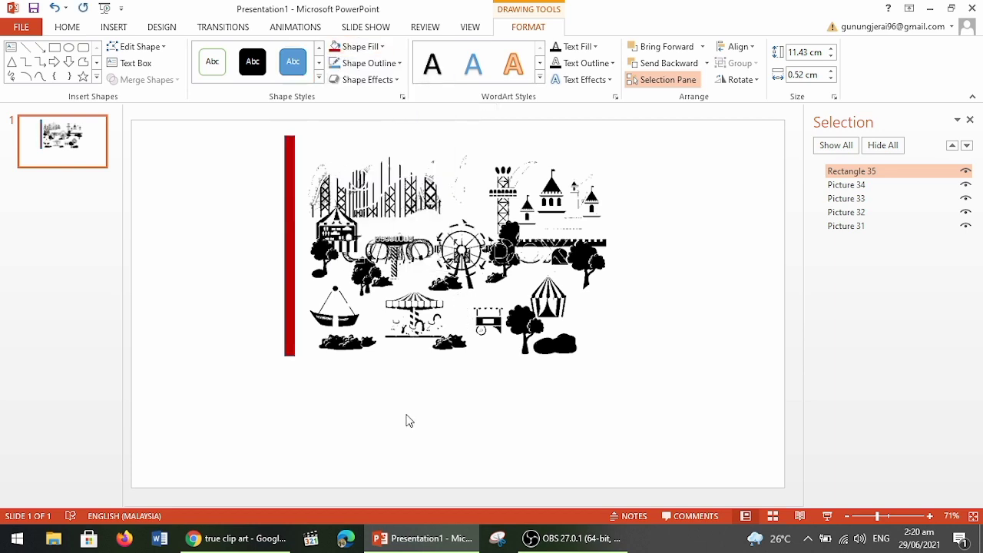
click(115, 29)
click(92, 63)
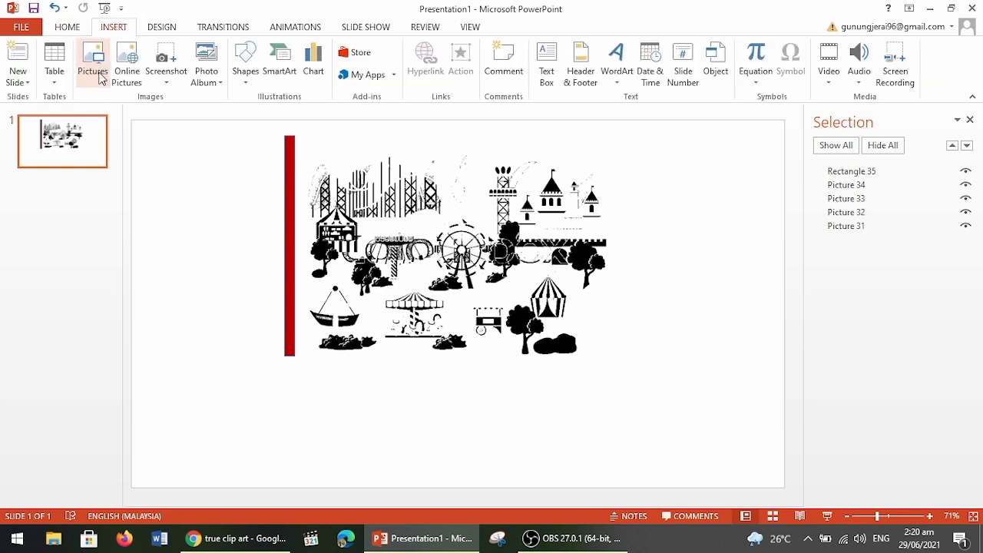
Step: Insert the pointing-hand picture images (1).jpg onto the slide
scroll(331, 190, down, 2)
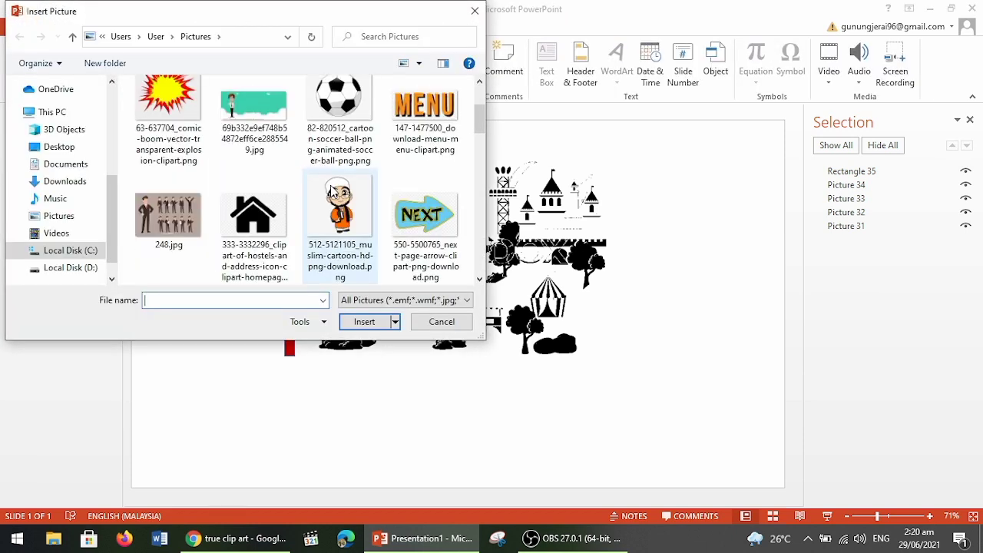
scroll(332, 190, down, 2)
scroll(332, 192, down, 2)
scroll(332, 191, down, 1)
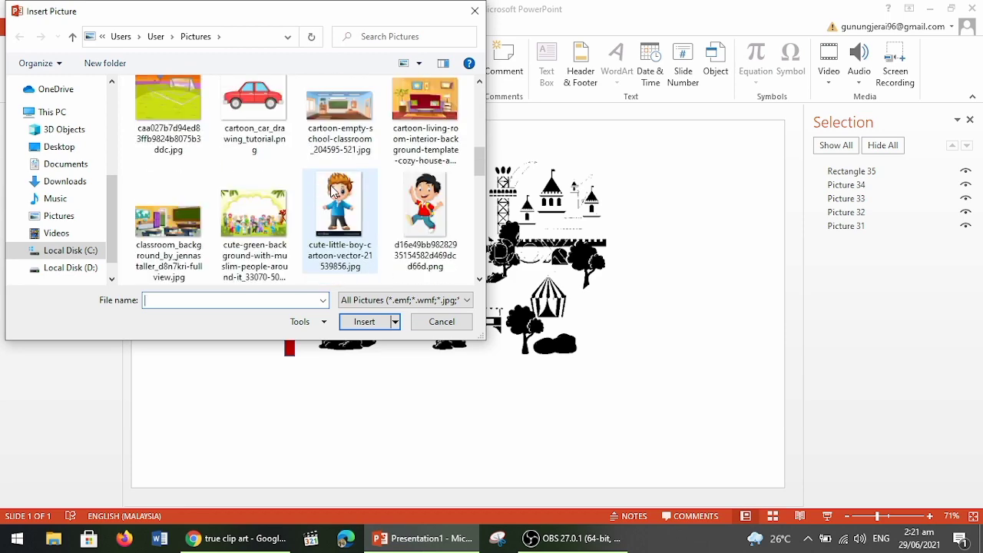
scroll(331, 191, down, 1)
scroll(332, 190, down, 1)
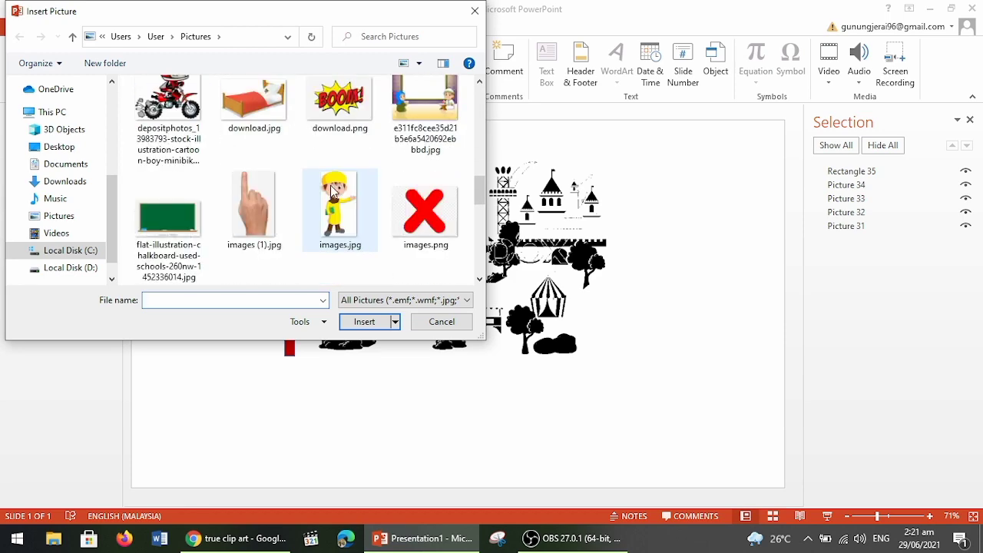
click(245, 206)
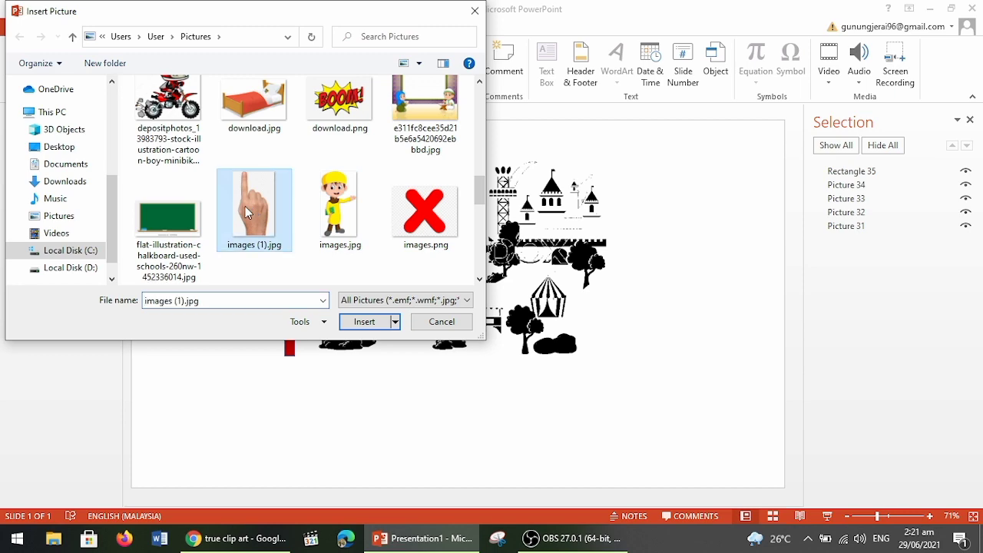
click(374, 323)
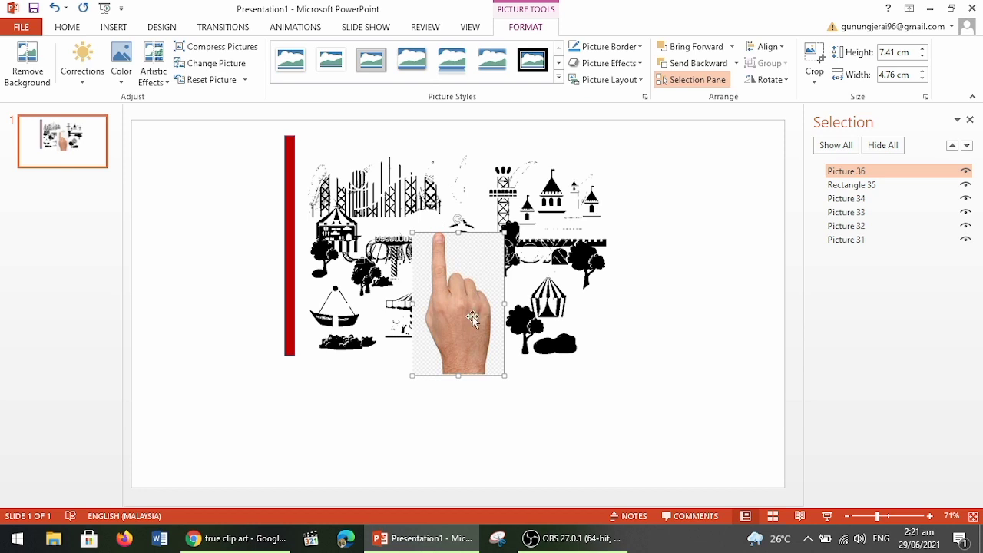
Step: Remove the hand picture's background, keeping fingertip to wrist
click(27, 80)
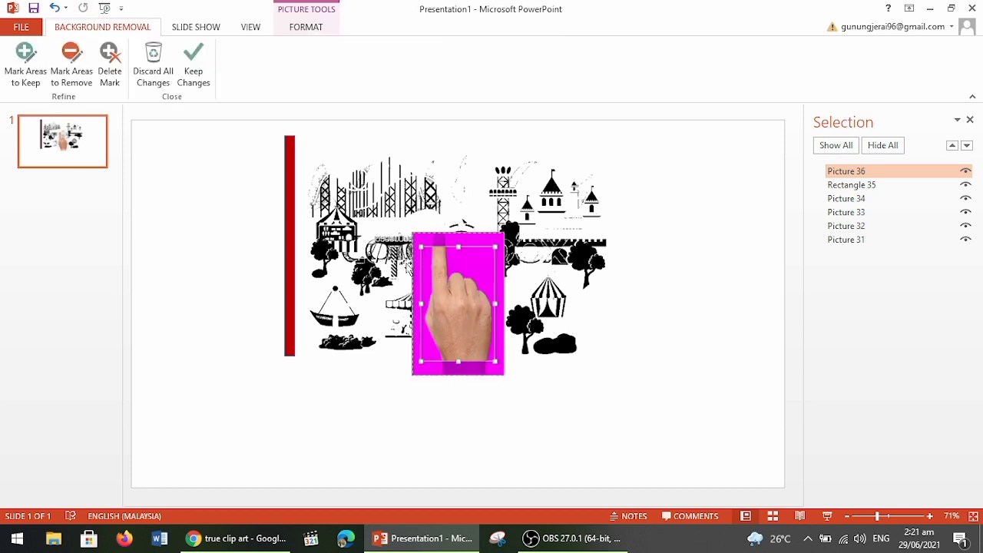
drag(458, 246, 458, 231)
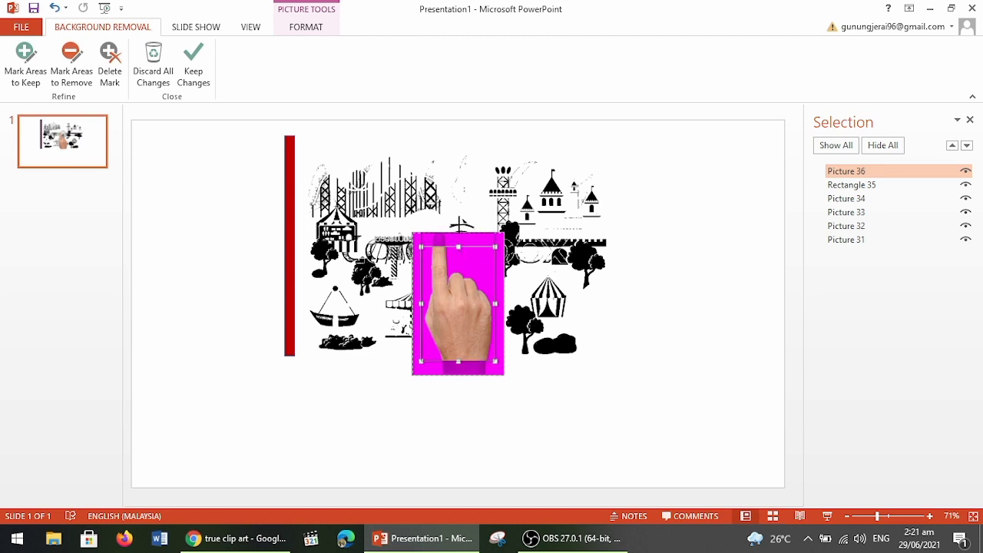
drag(457, 359, 456, 391)
click(504, 433)
Step: Shrink the hand to 3.44 × 2.21 cm and place it under the red bar
click(504, 430)
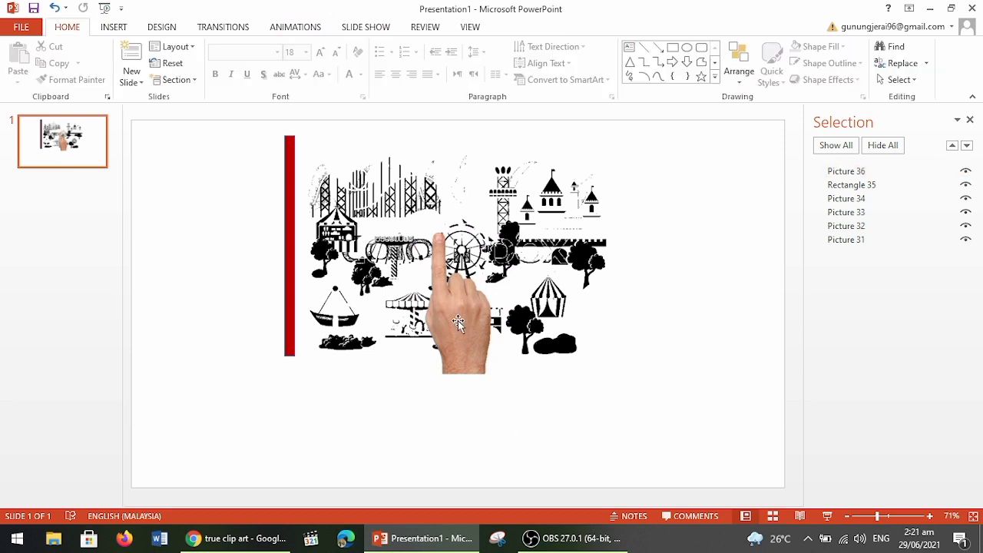
drag(457, 320, 329, 417)
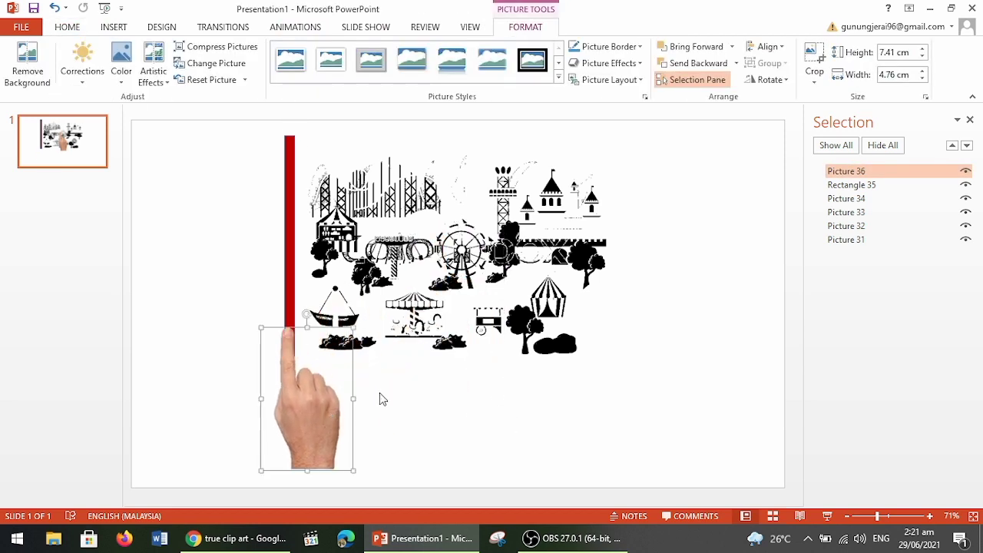
drag(352, 310, 307, 396)
drag(281, 442, 295, 377)
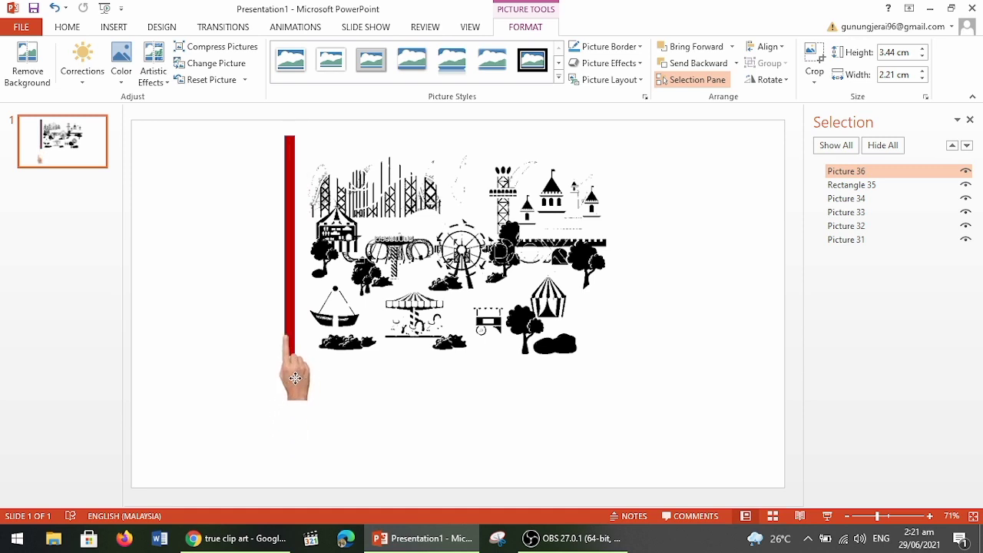
Step: Give Picture 34 a Wipe exit animation with direction From Left
click(392, 437)
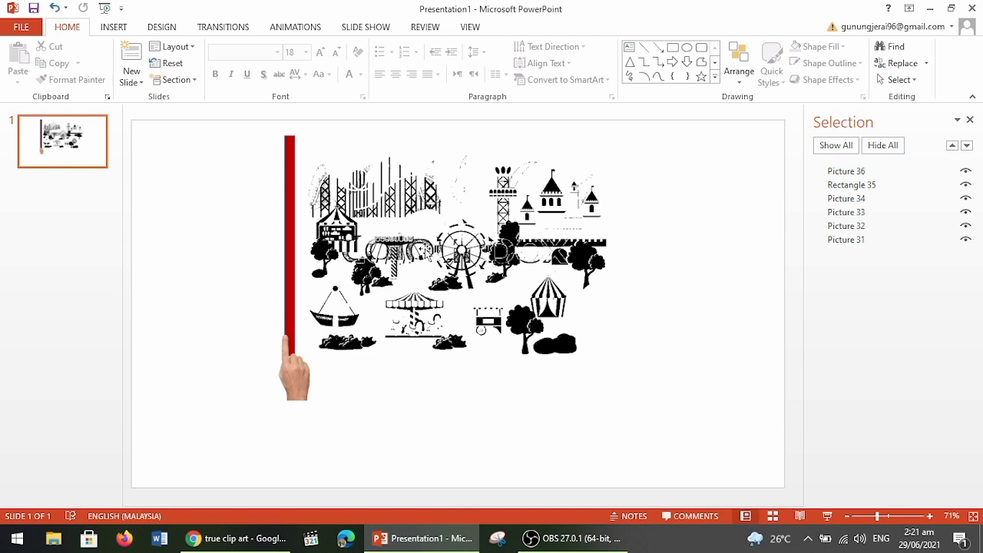
click(427, 254)
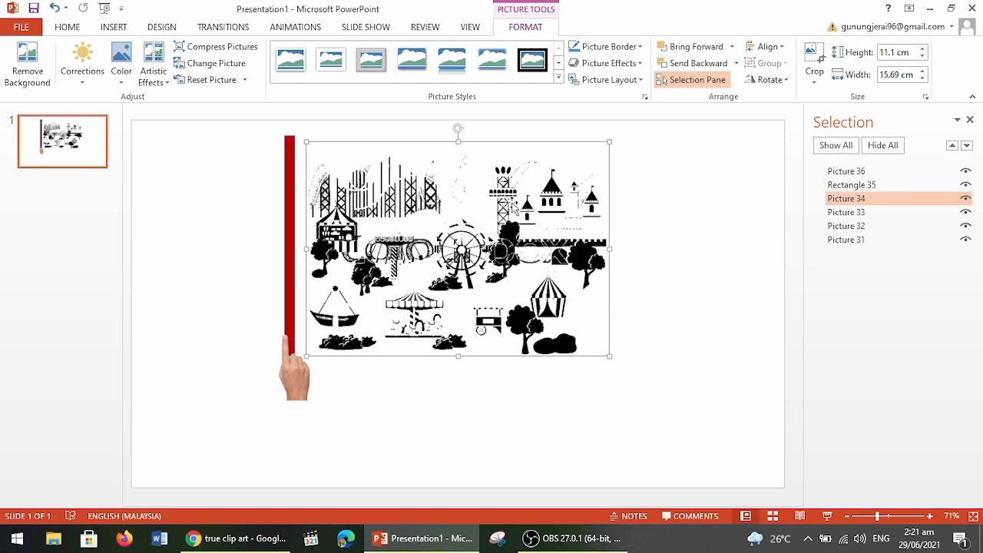
click(292, 29)
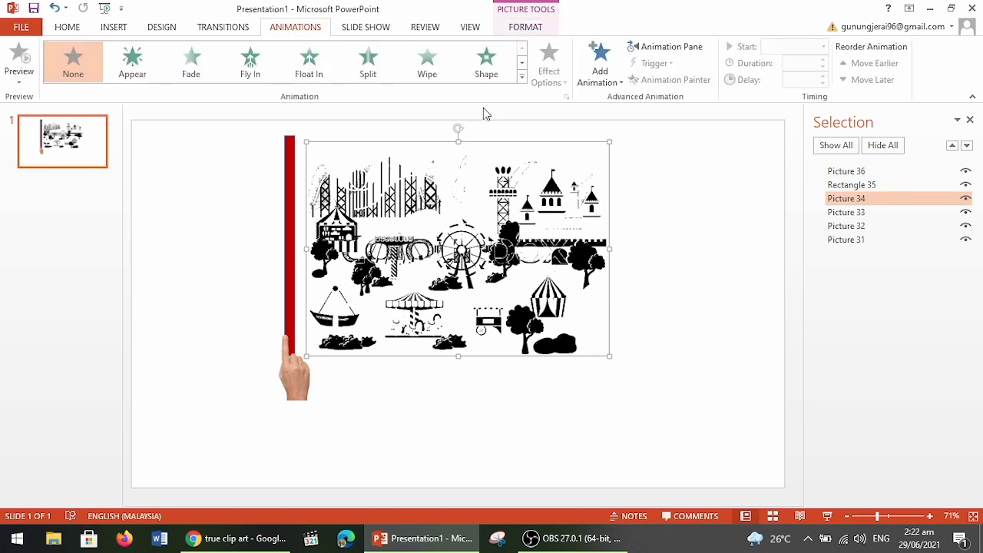
click(522, 77)
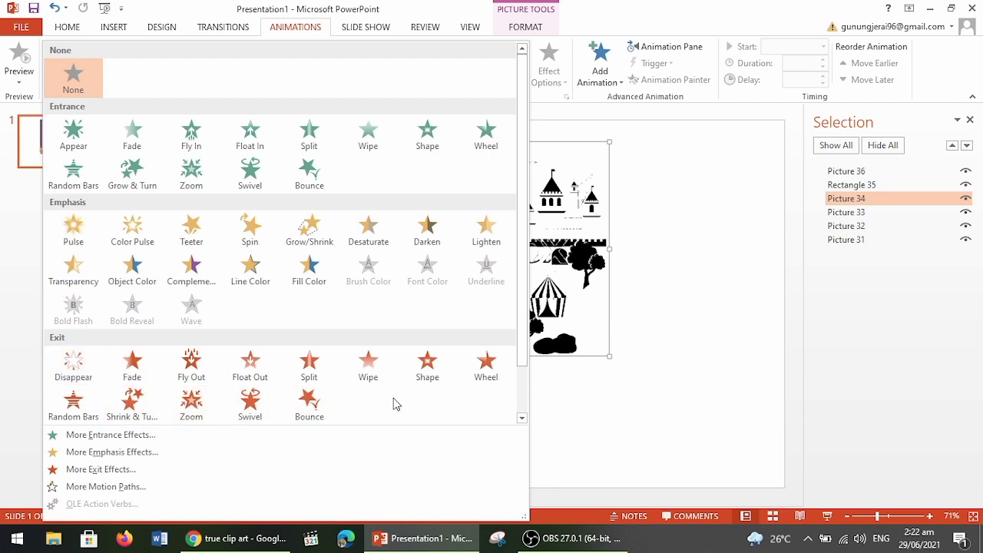
click(369, 379)
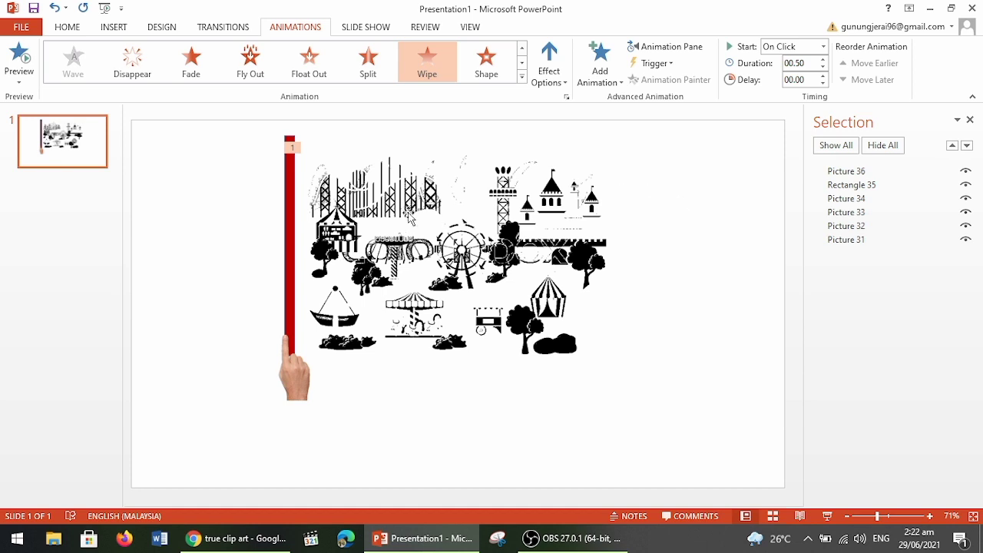
click(566, 85)
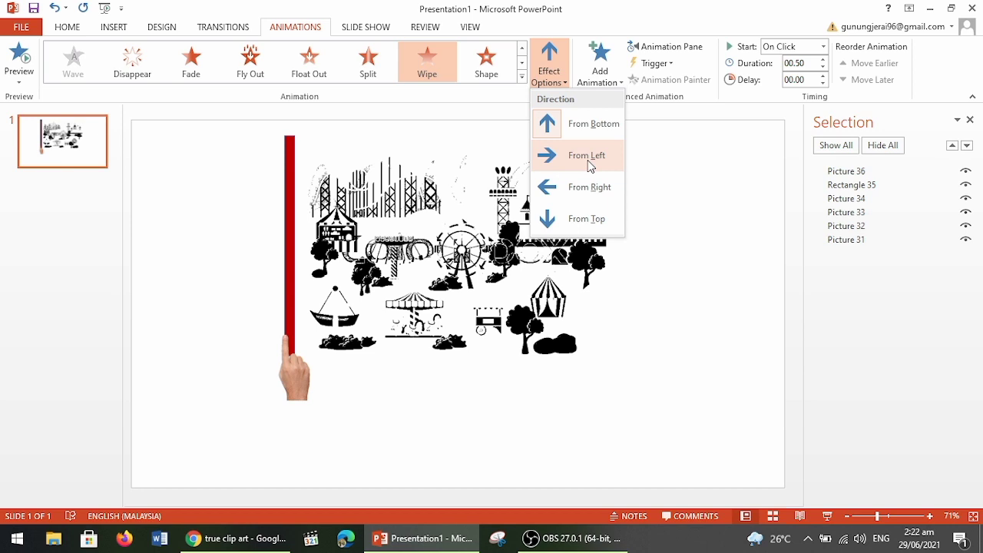
click(588, 163)
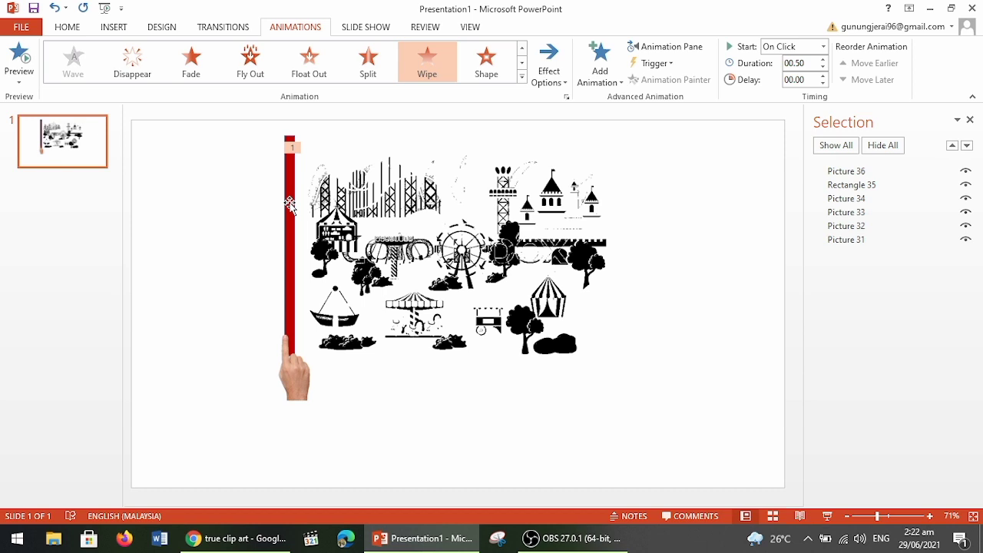
double_click(289, 204)
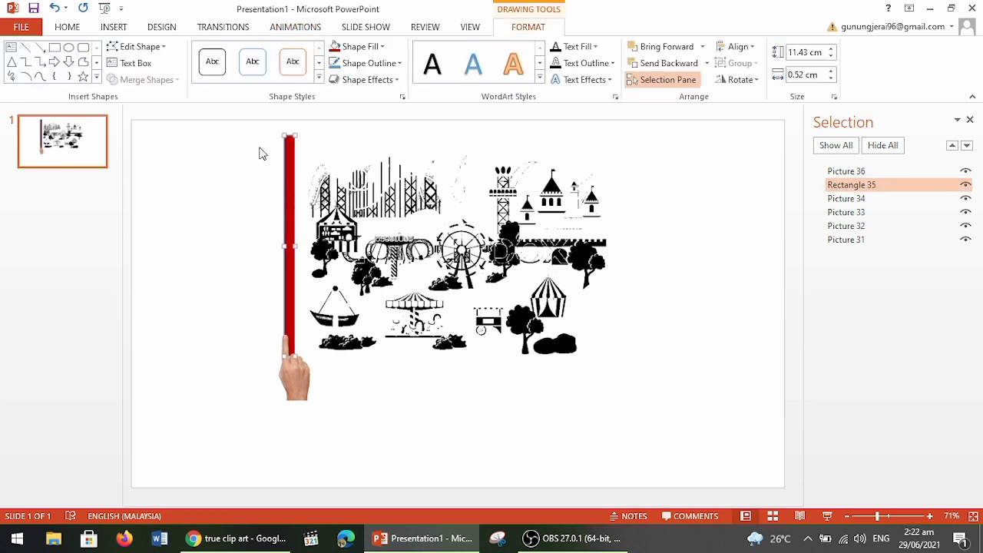
Step: Give the red bar a Lines motion path with direction Right
click(297, 31)
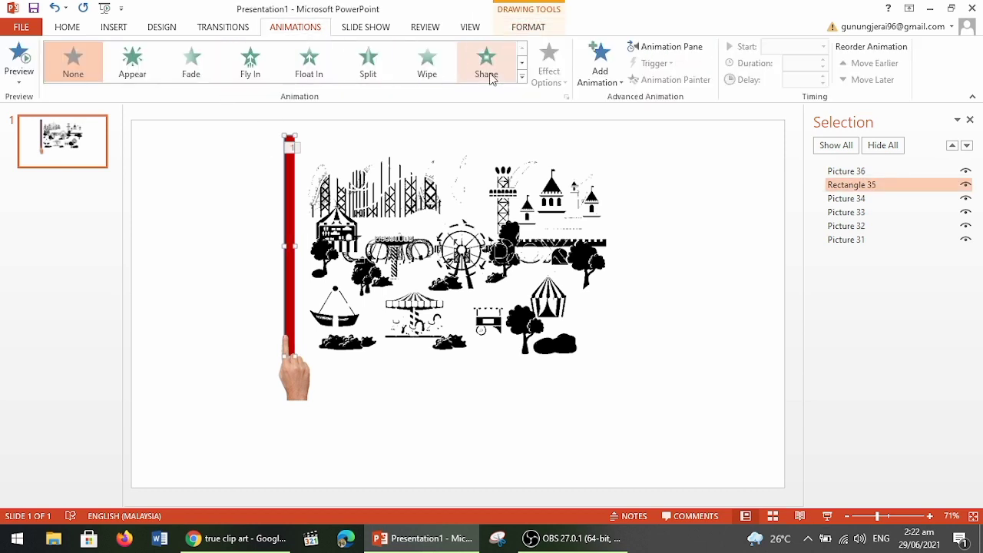
click(522, 76)
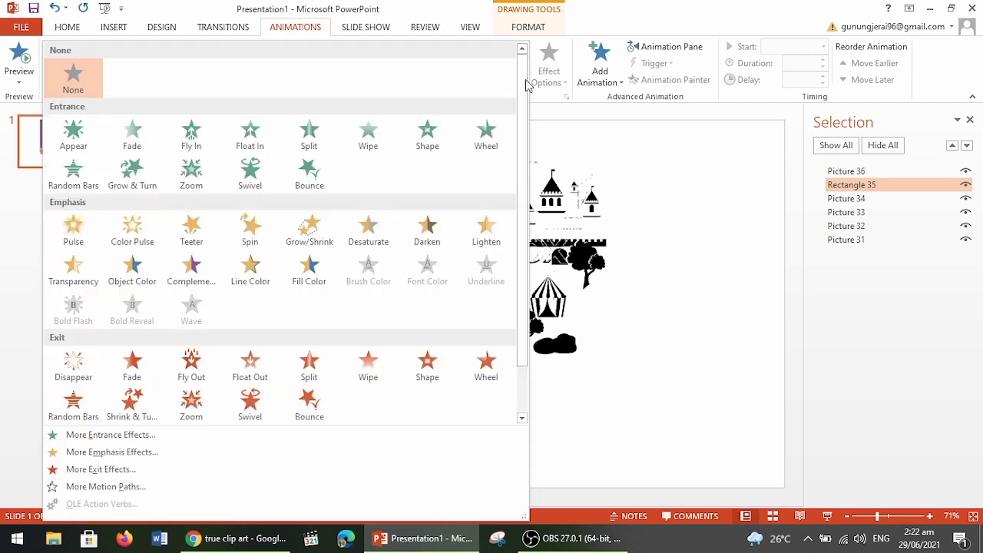
scroll(387, 225, down, 1)
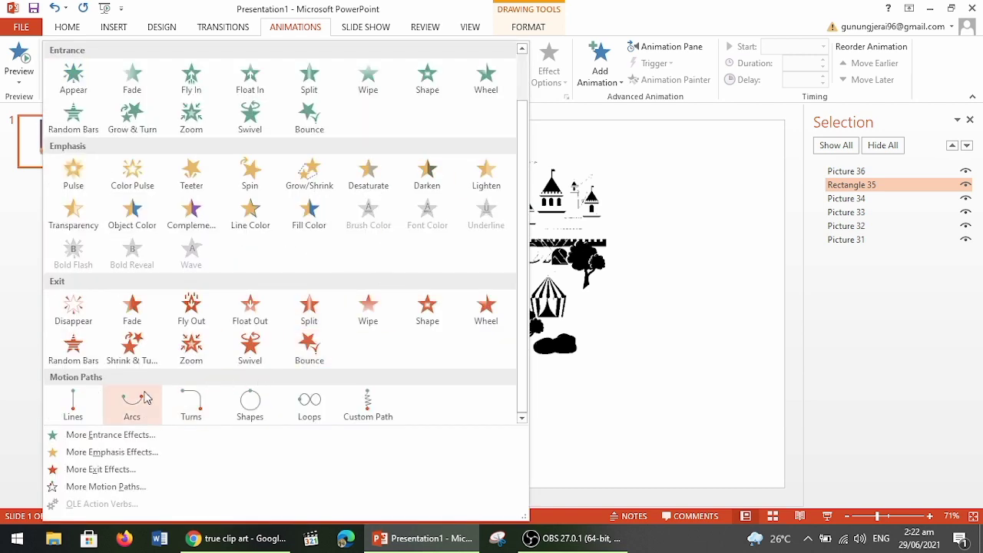
click(74, 415)
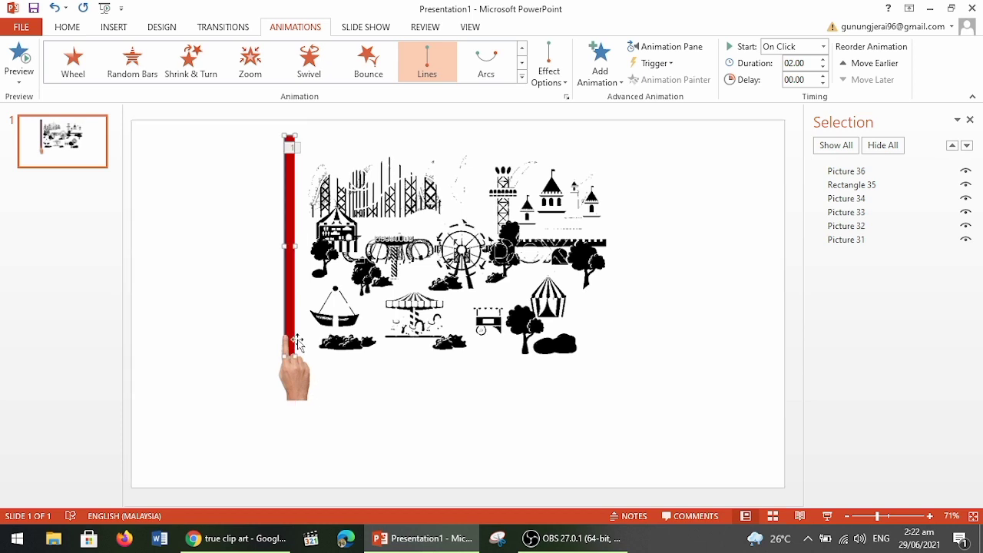
click(560, 88)
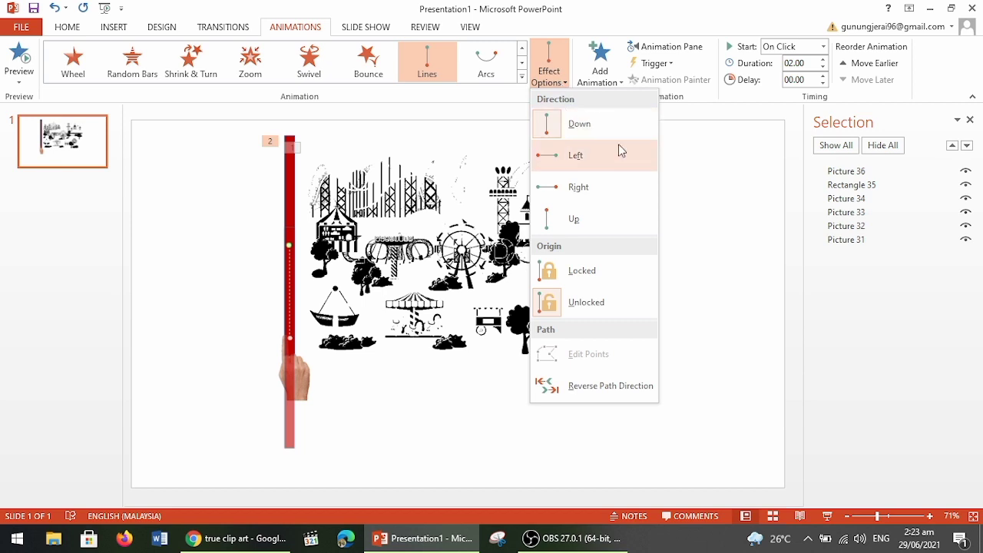
click(581, 196)
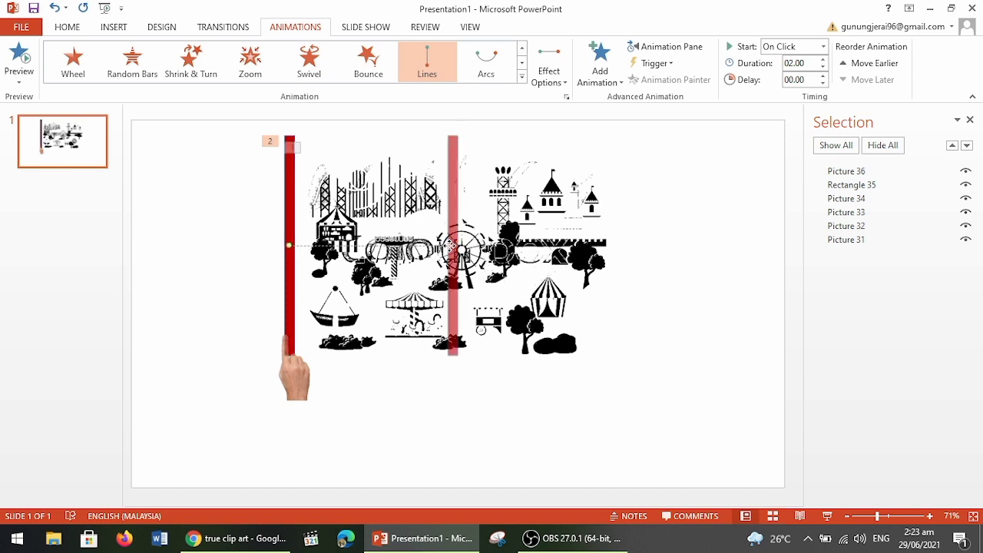
Step: Extend the red bar's path end to the picture's right edge
double_click(451, 244)
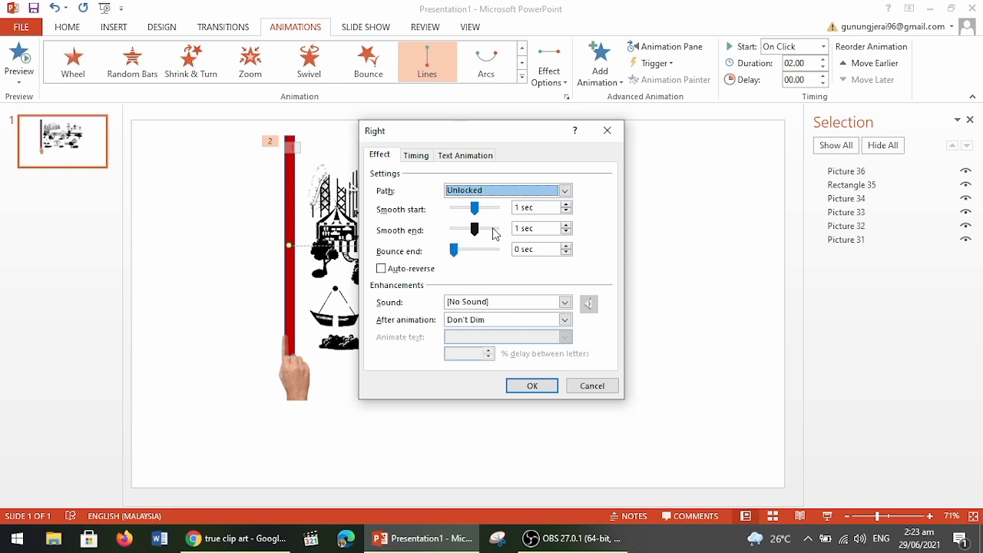
click(606, 131)
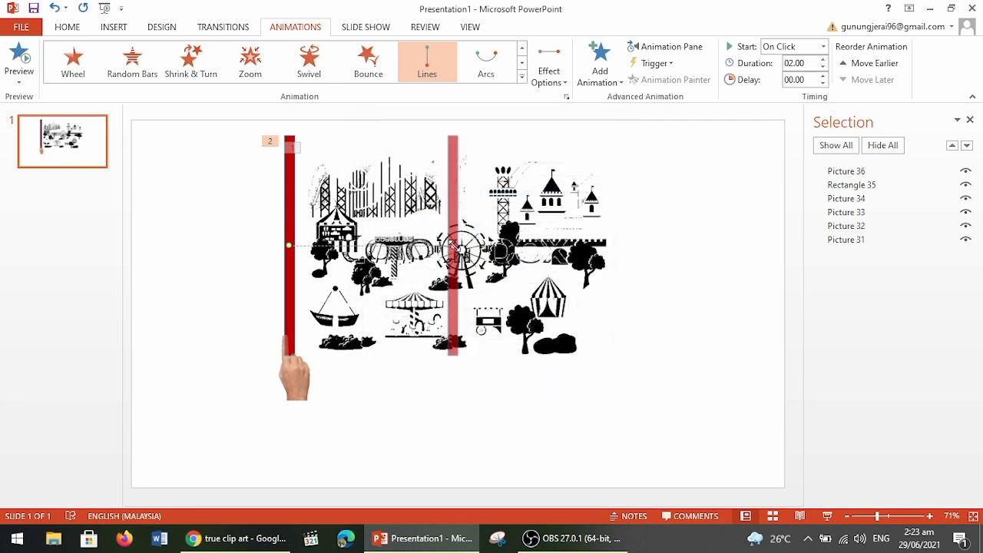
drag(453, 244, 576, 245)
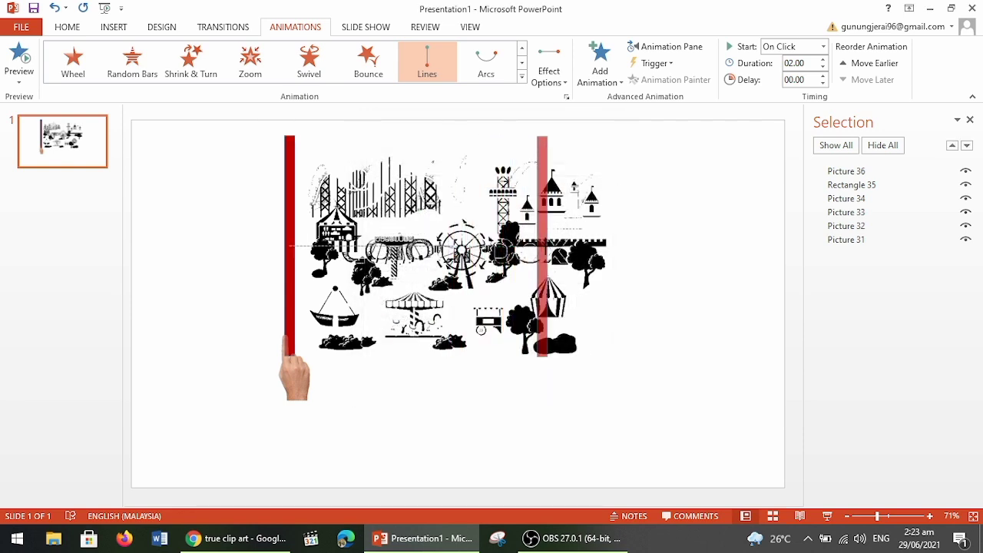
drag(576, 248, 622, 247)
click(614, 408)
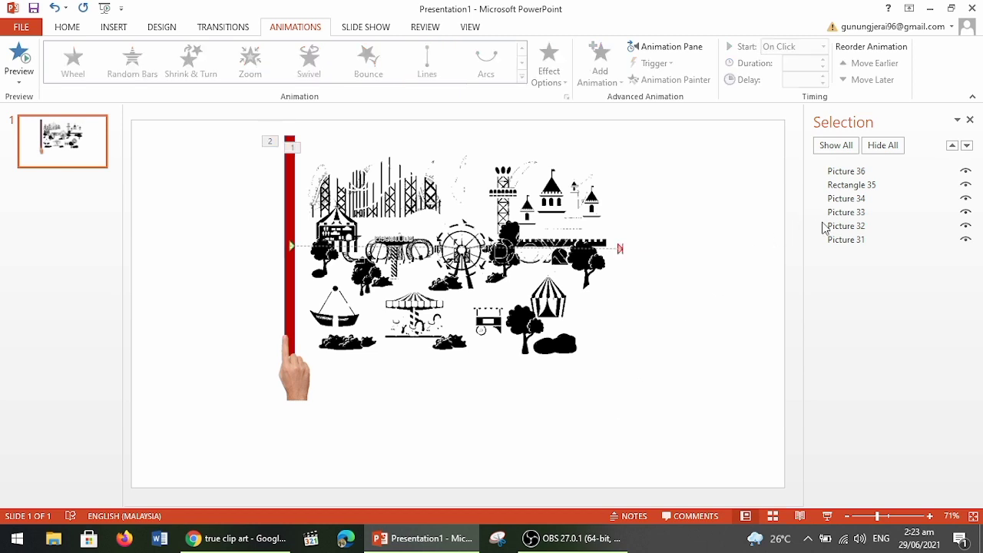
click(287, 221)
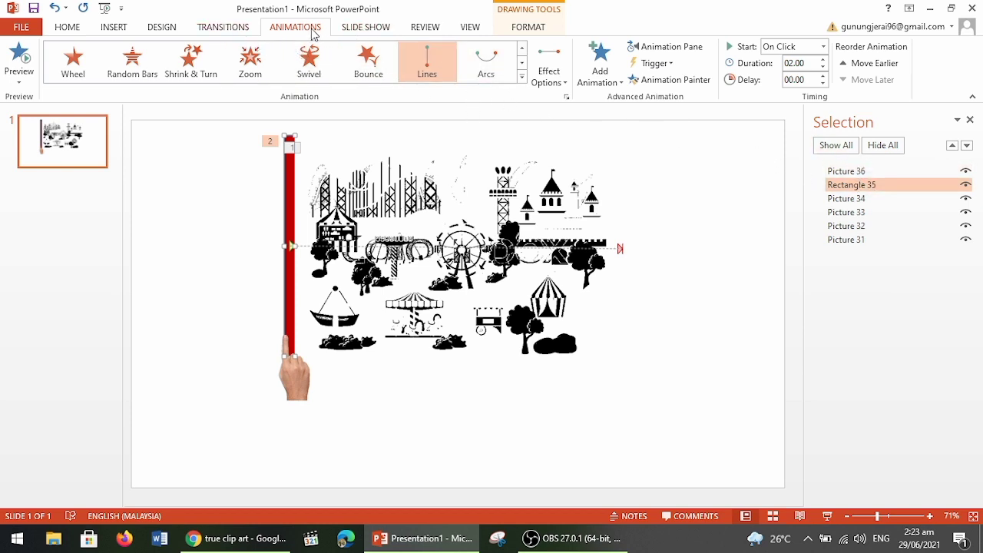
click(695, 51)
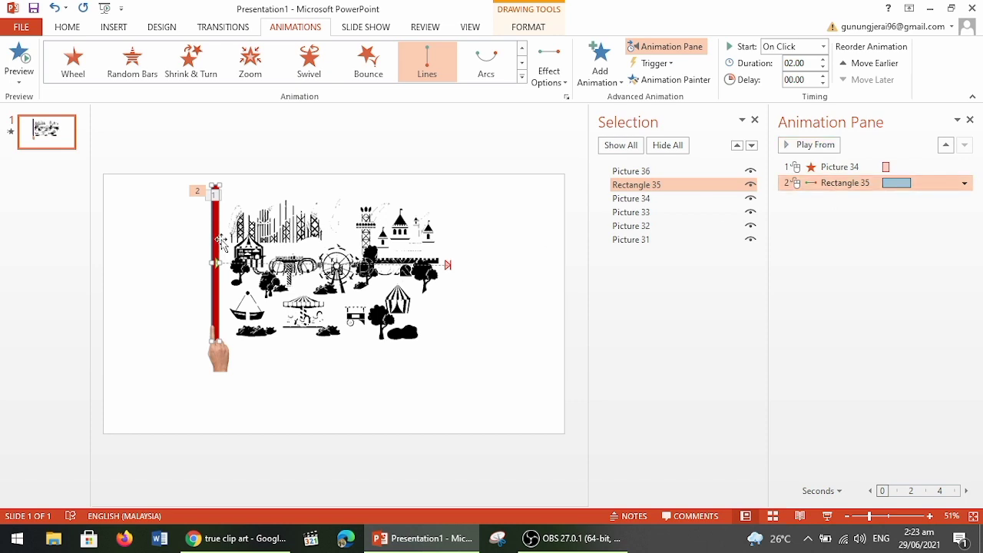
click(807, 144)
click(970, 120)
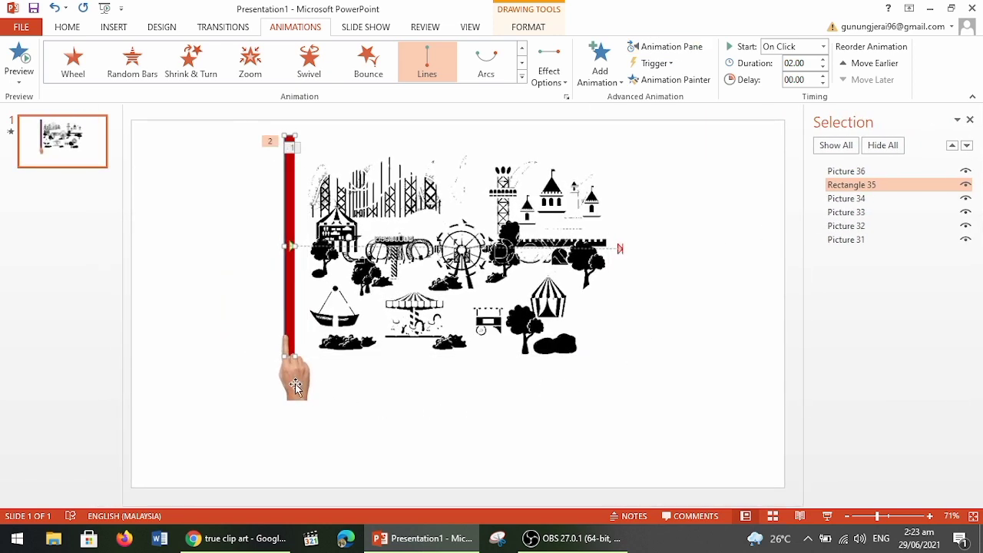
click(296, 386)
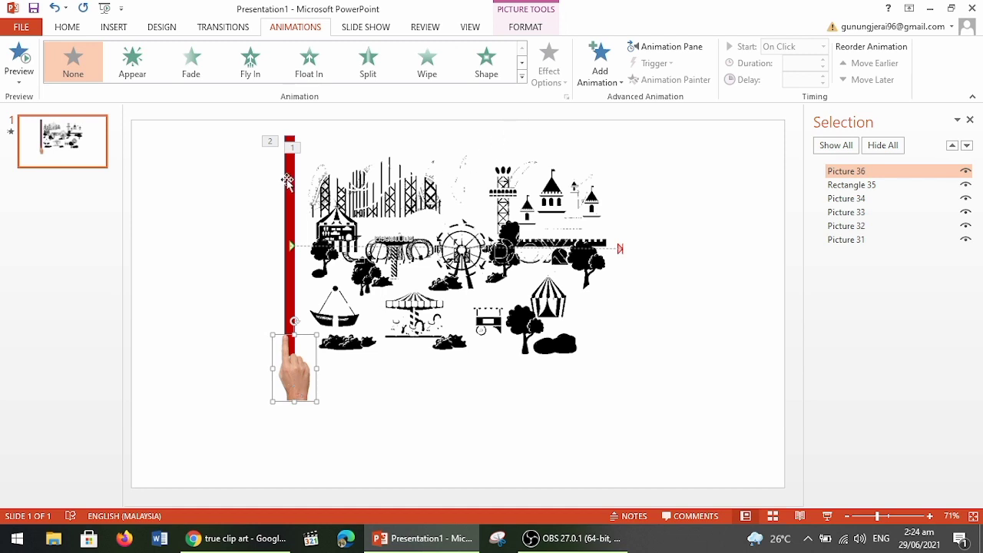
Step: Give the hand picture a Lines motion path with direction Right
click(522, 77)
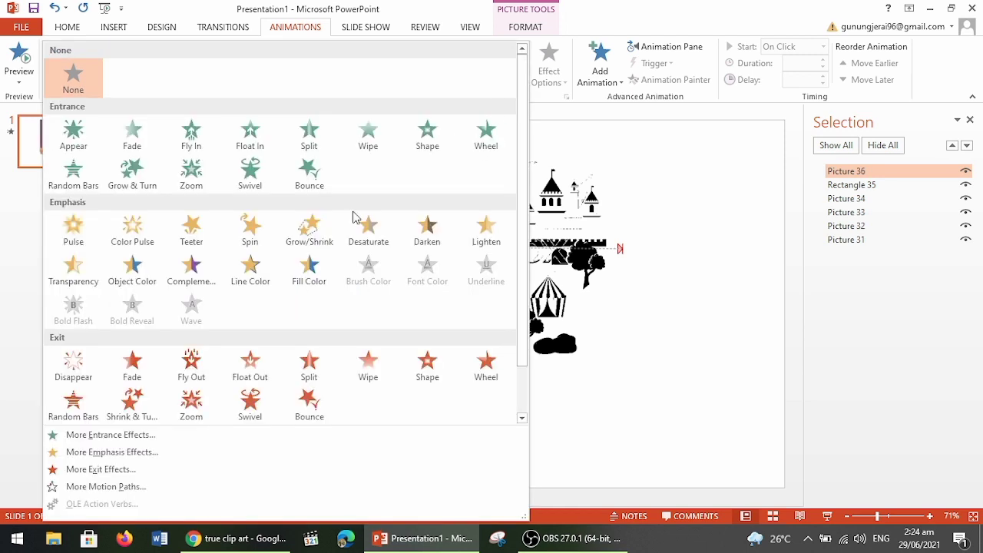
scroll(269, 307, down, 1)
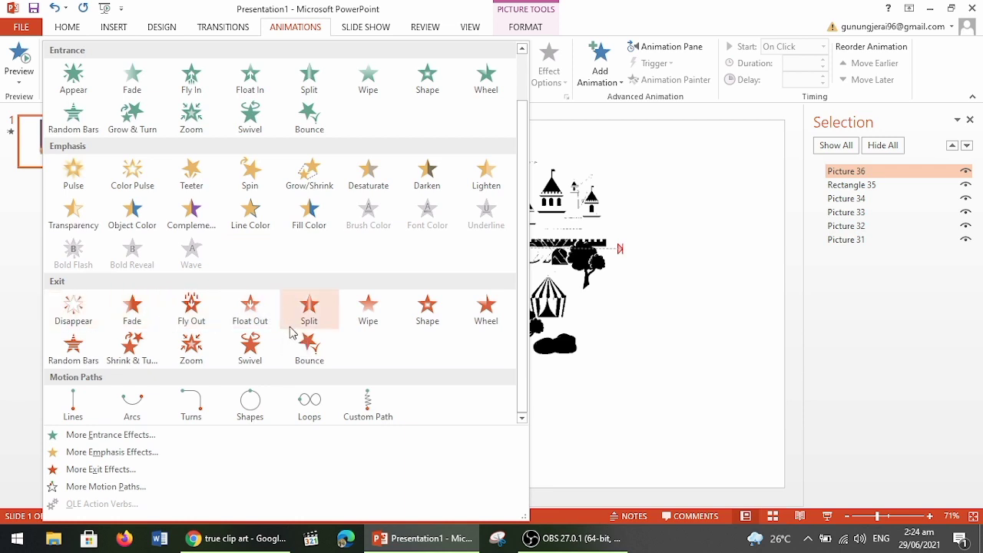
click(81, 411)
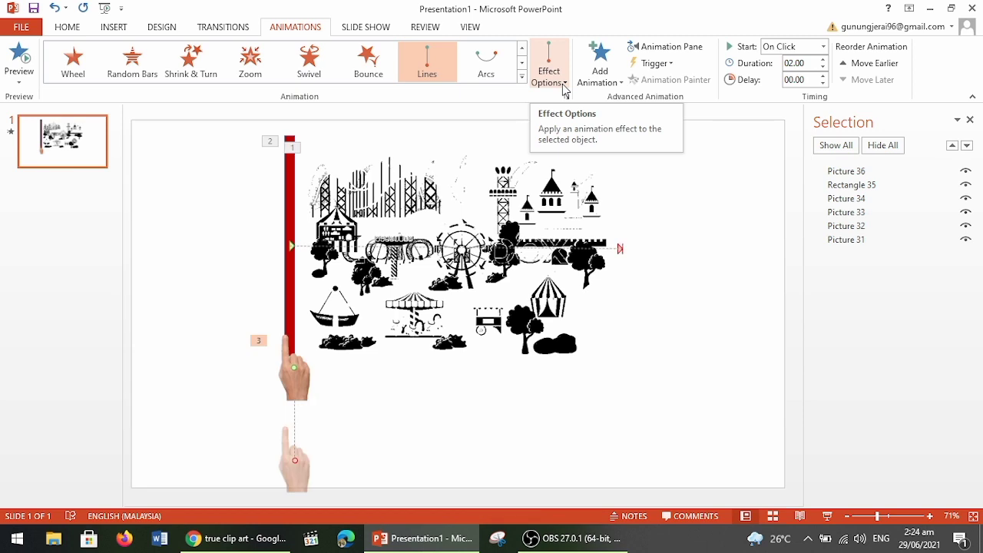
click(564, 90)
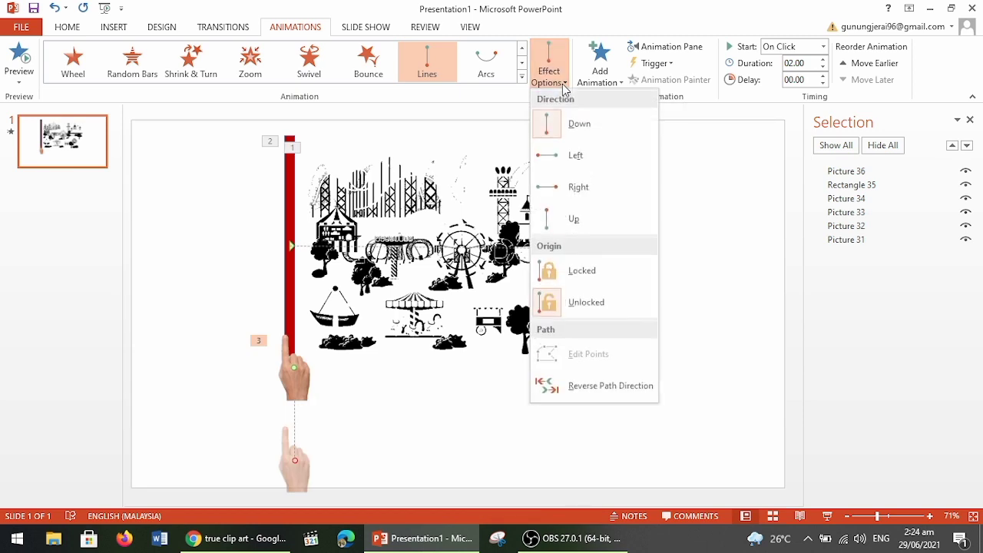
click(586, 189)
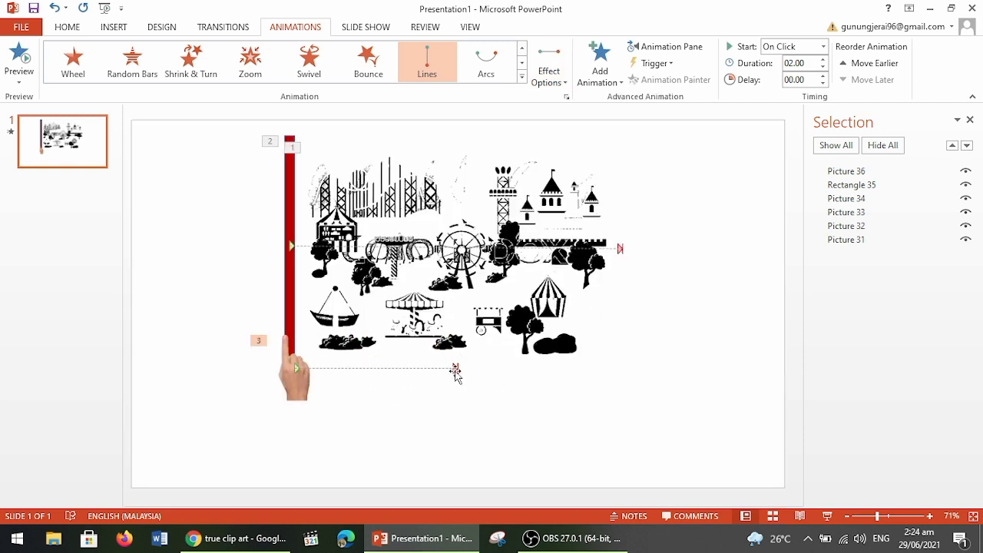
Step: Extend the hand's path end to below the picture's right edge
double_click(454, 367)
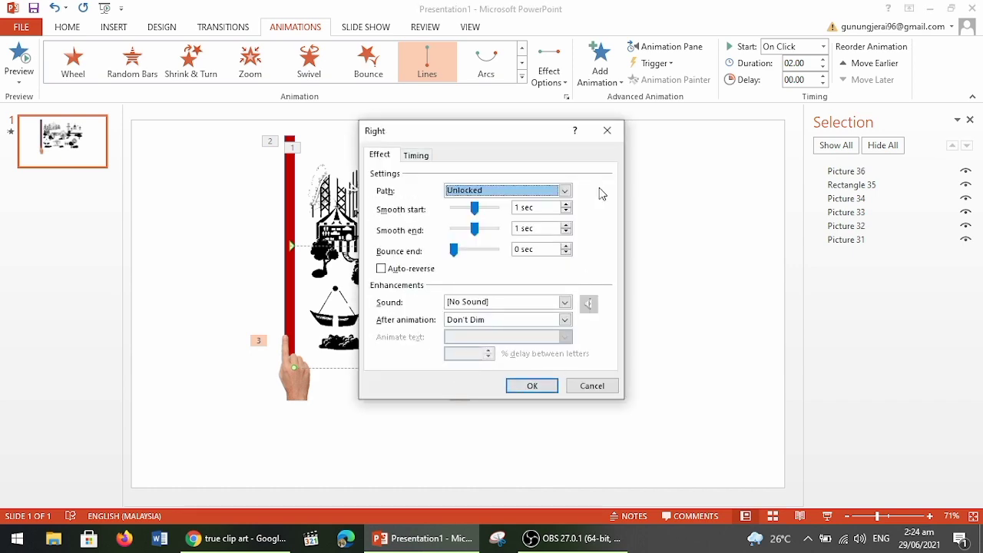
click(607, 131)
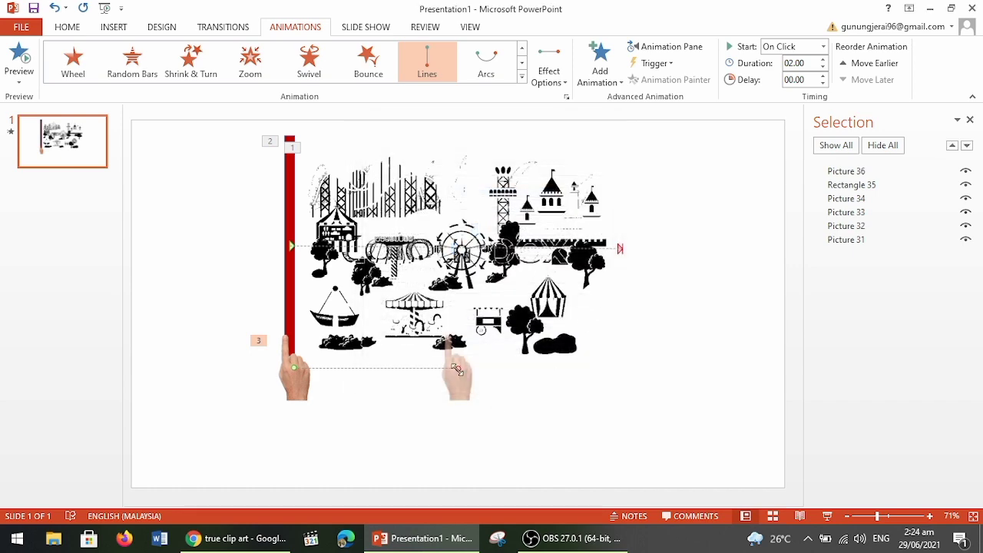
drag(456, 369, 628, 374)
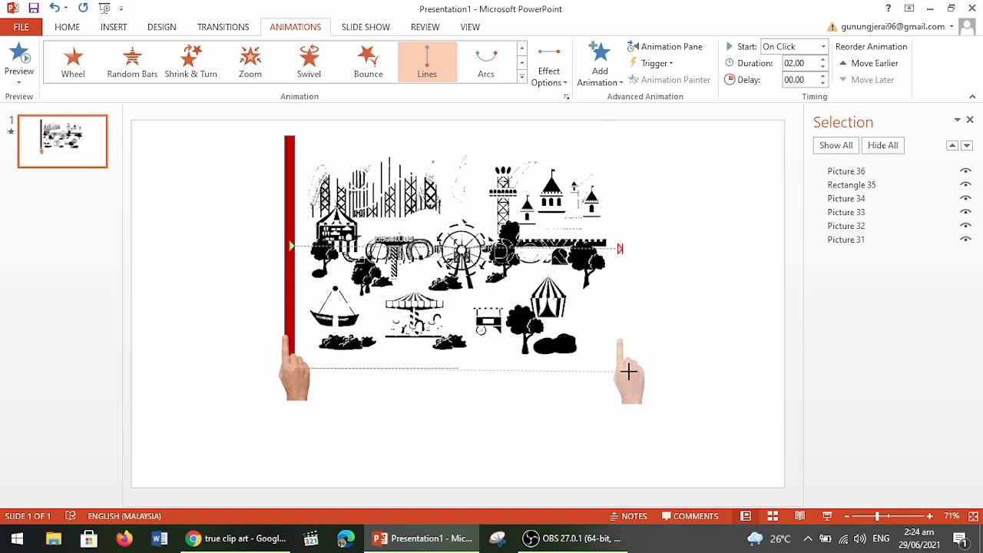
drag(628, 374, 628, 369)
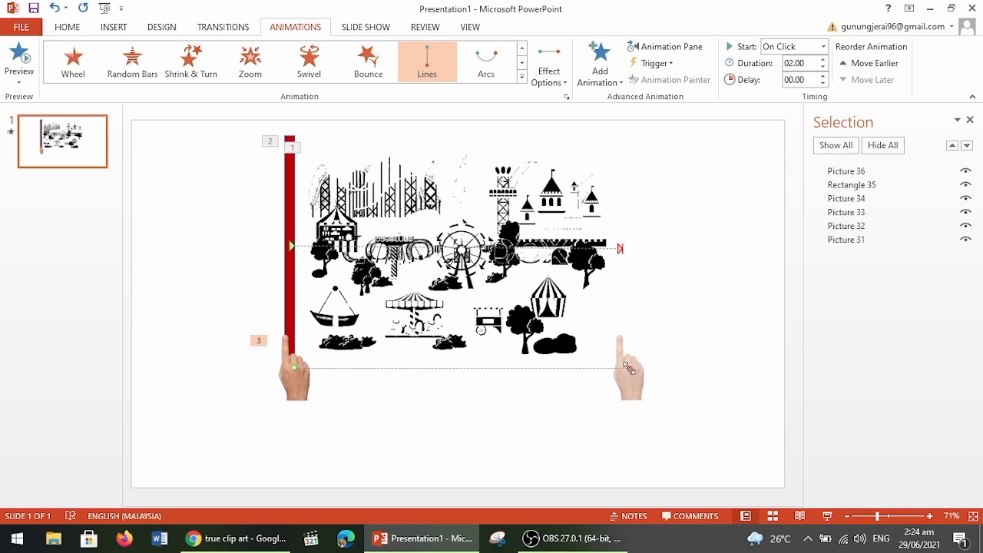
click(720, 422)
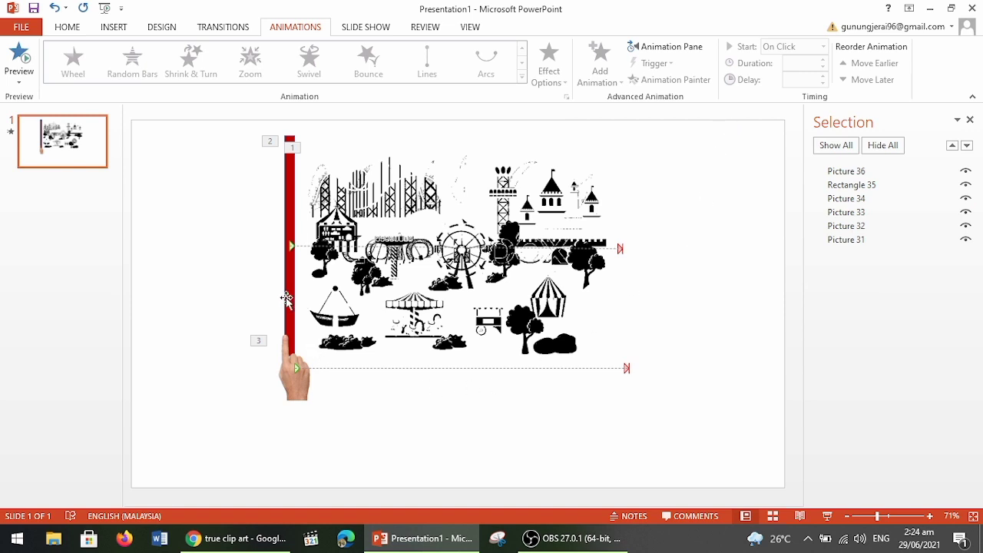
Step: Open the Animation Pane, close the Selection pane, and preview the animations
click(687, 49)
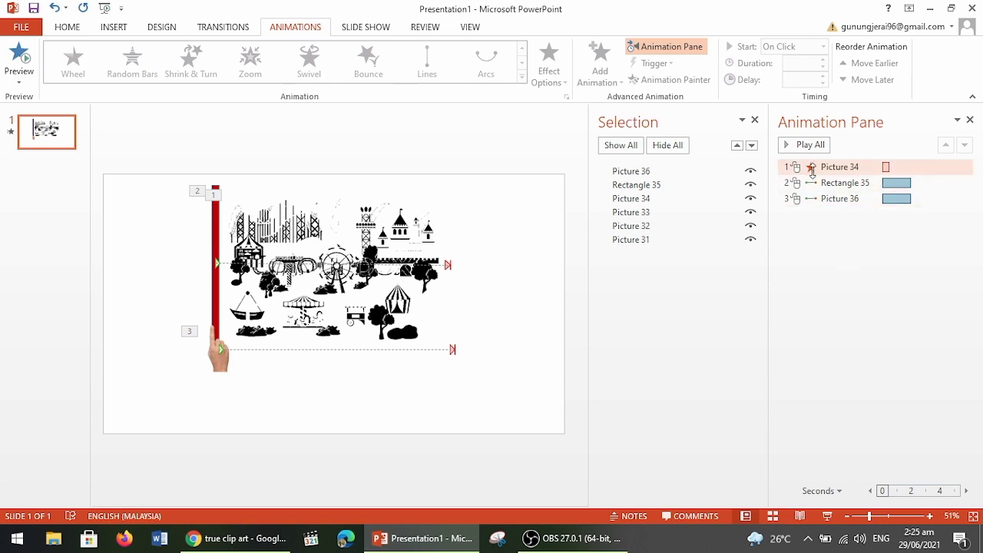
click(755, 120)
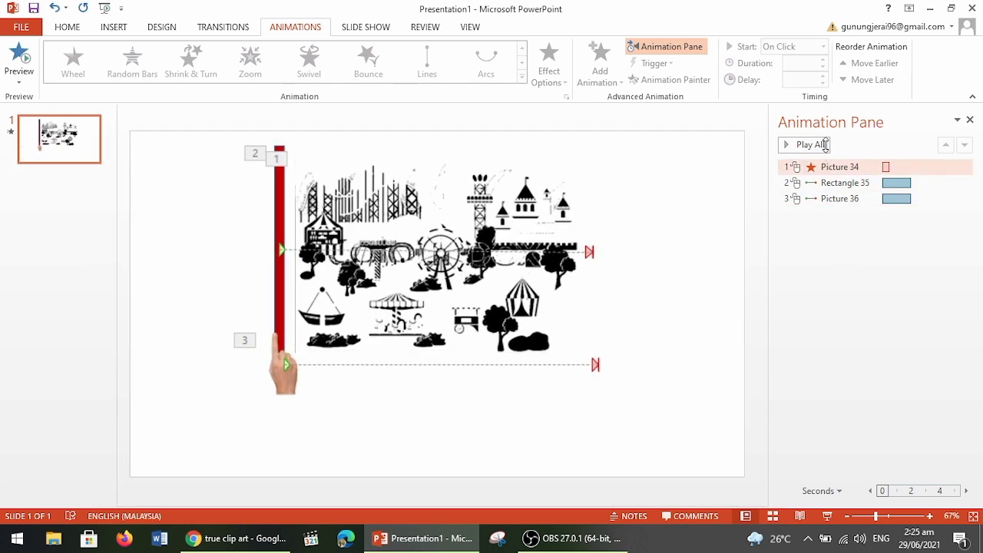
click(814, 145)
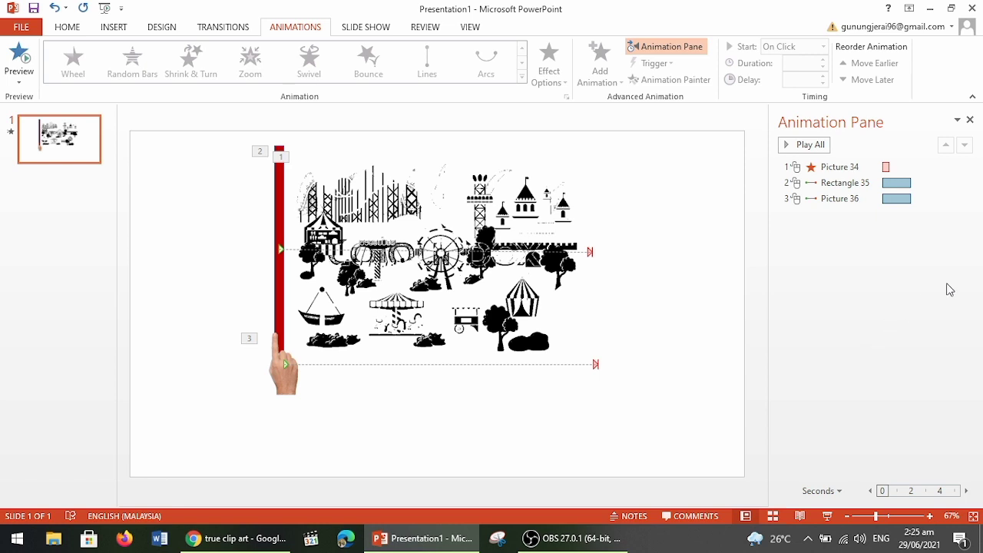
mouse_move(839, 167)
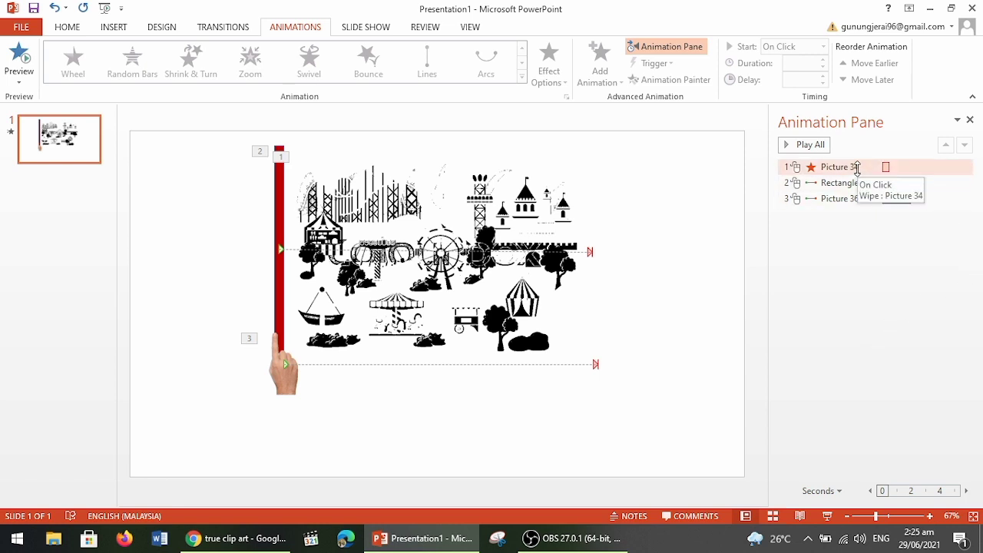
click(857, 168)
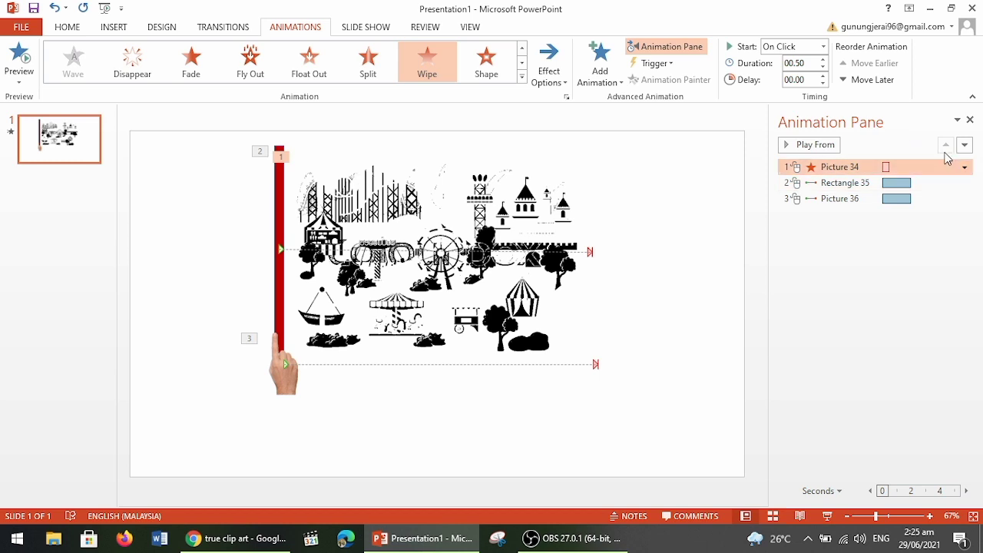
click(963, 168)
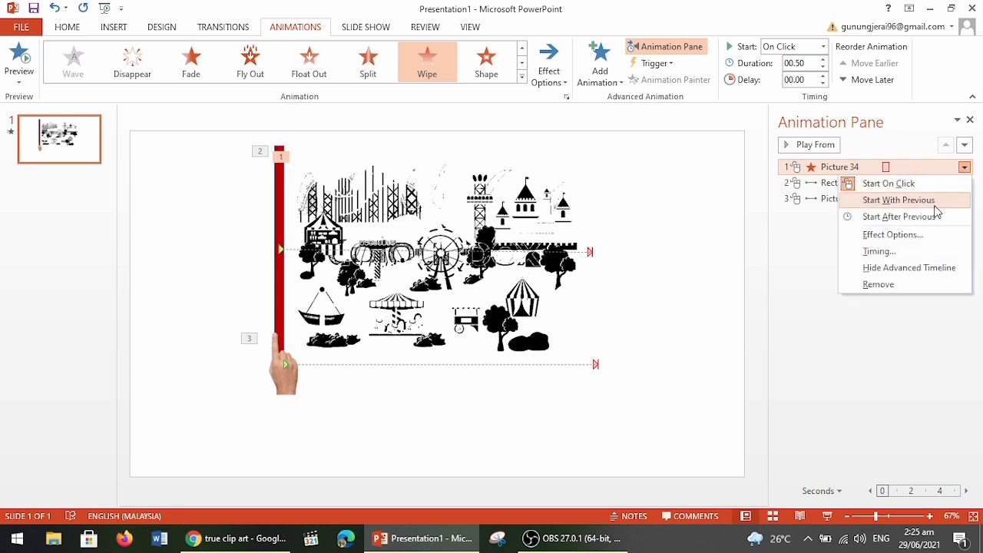
click(813, 273)
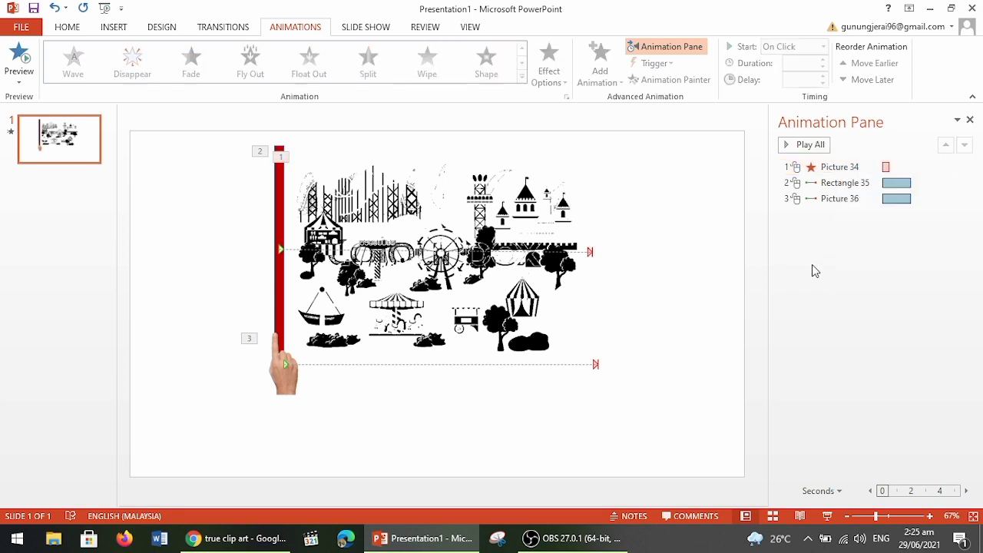
Step: Set Rectangle 35 and Picture 36 motion paths to Start With Previous
click(965, 186)
click(964, 184)
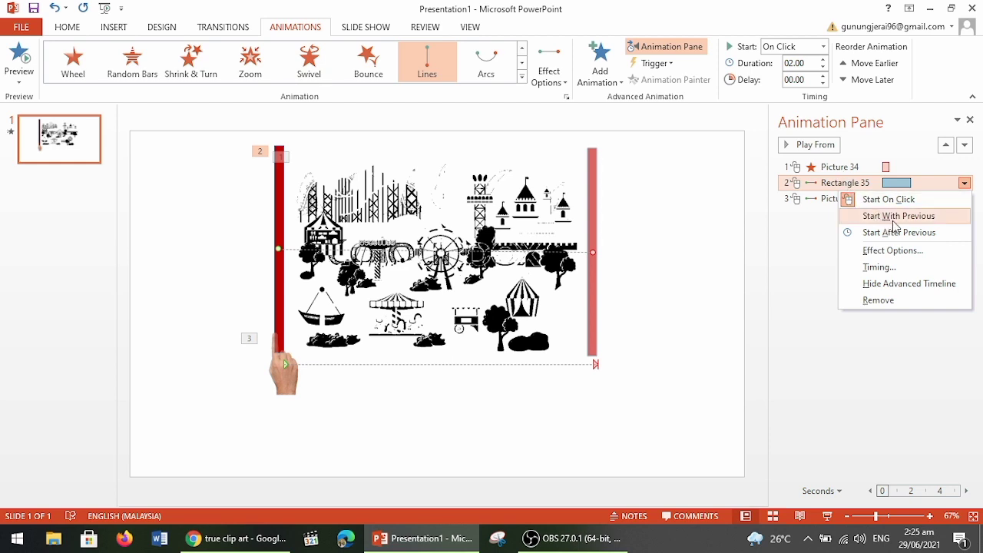
click(903, 222)
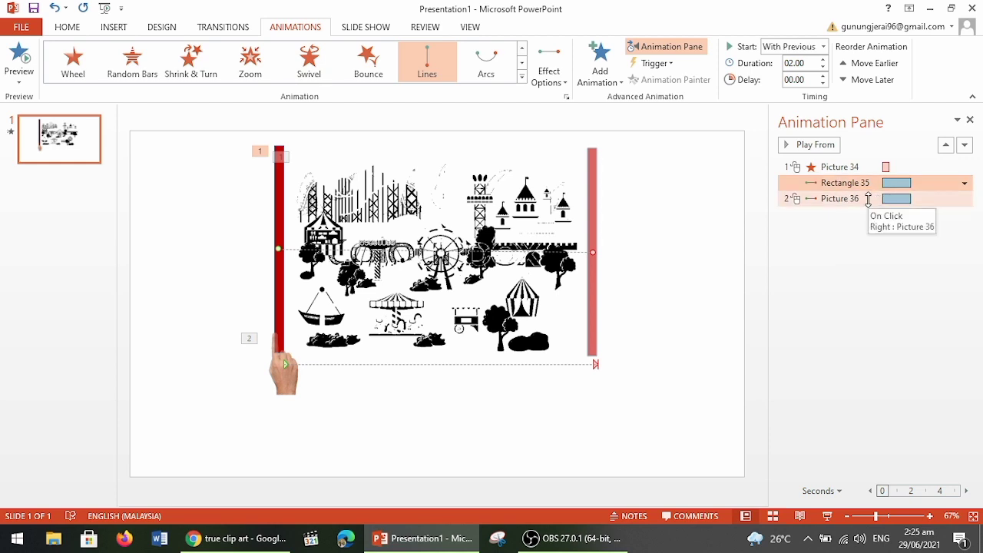
click(868, 199)
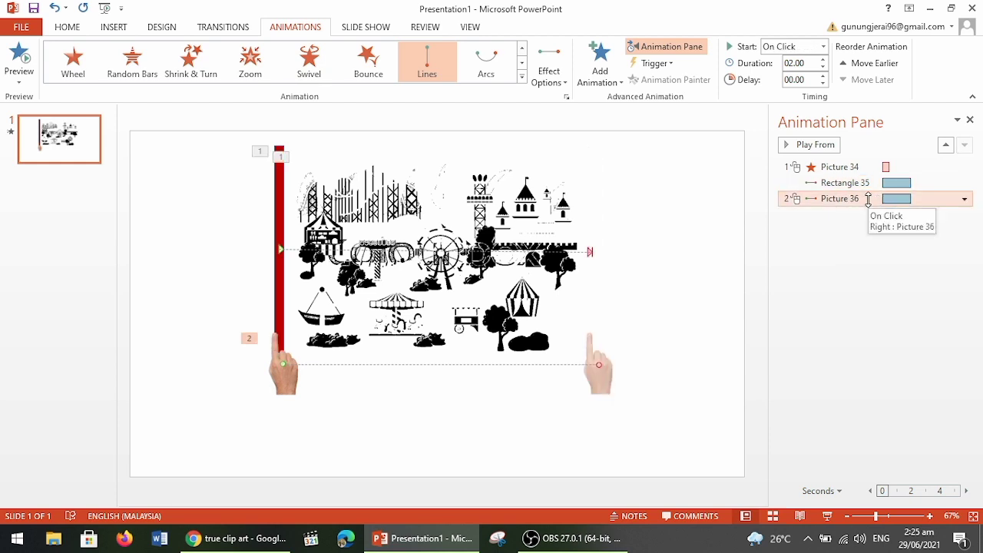
click(964, 199)
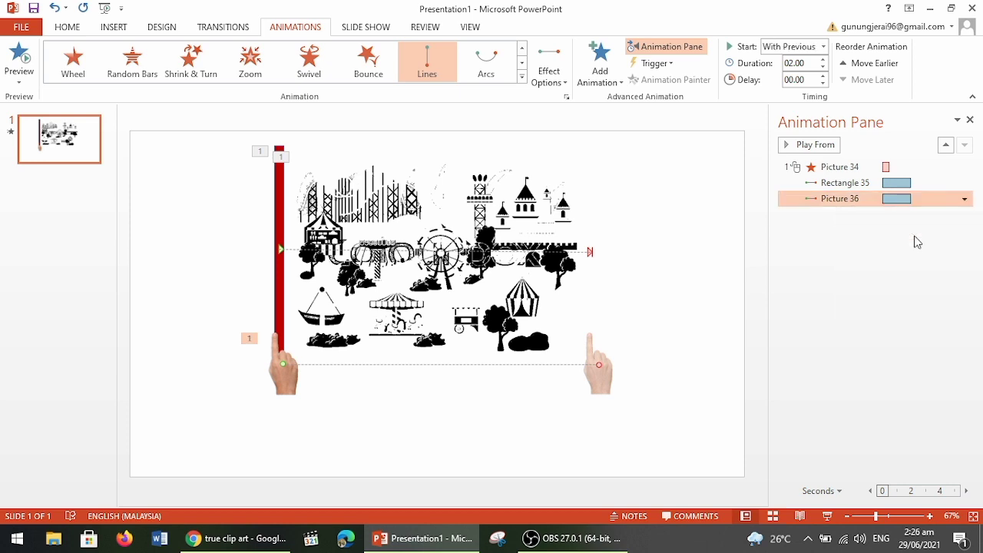
click(905, 277)
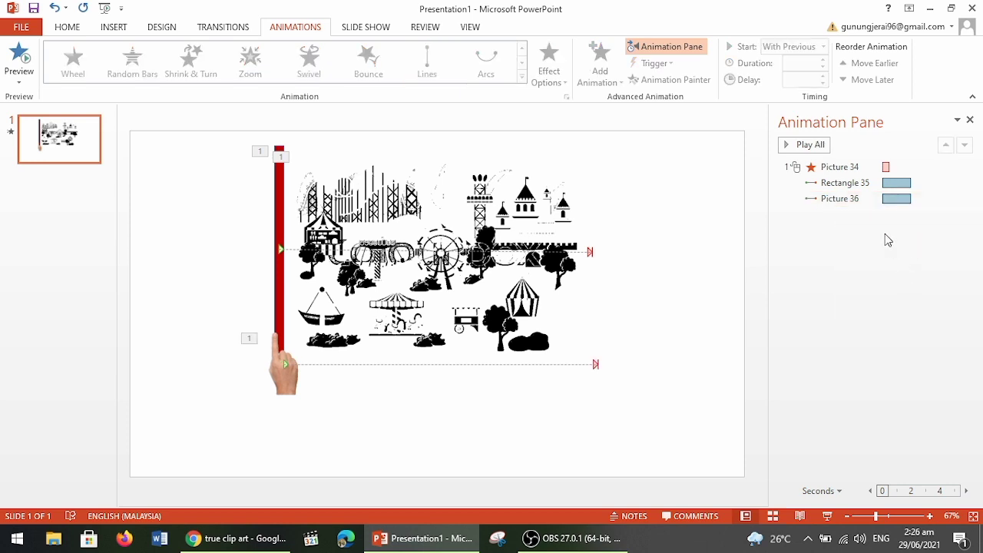
click(813, 146)
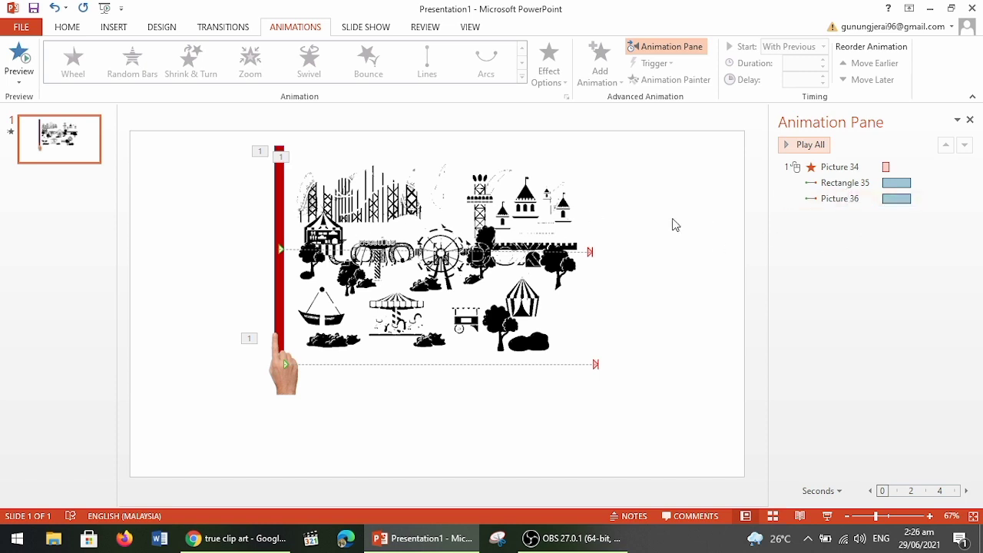
mouse_move(839, 166)
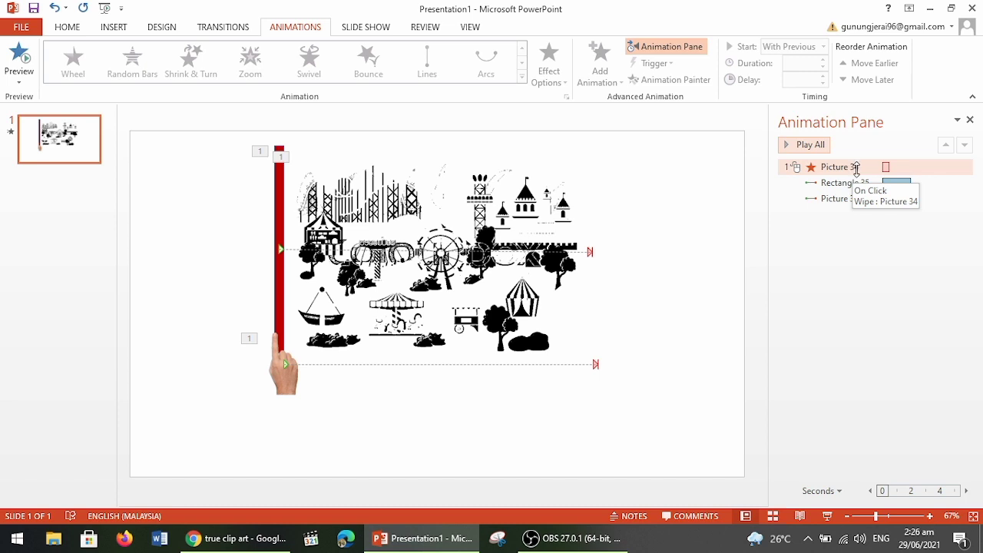
click(856, 169)
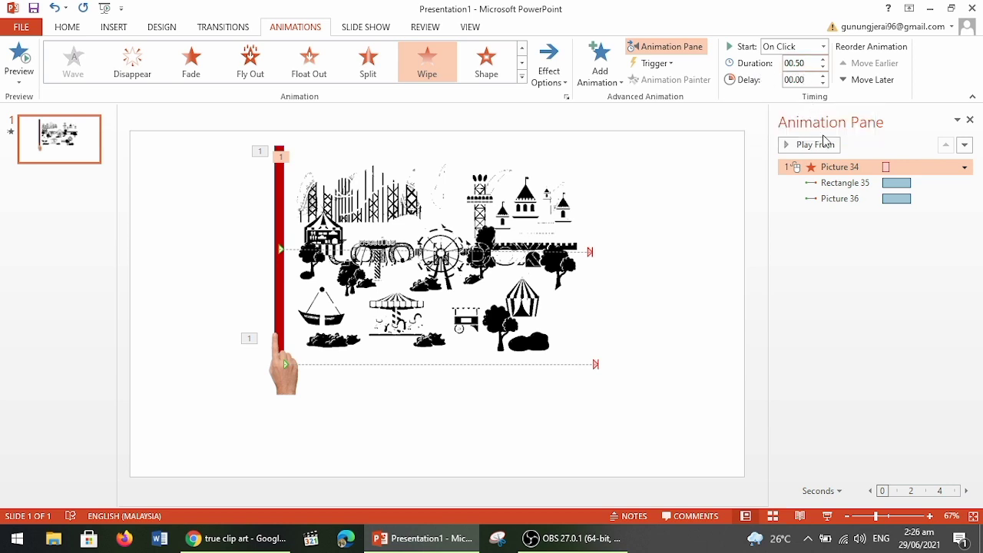
Step: Raise the amusement-park picture's wipe duration from 0.50 to 1.50 seconds
click(845, 183)
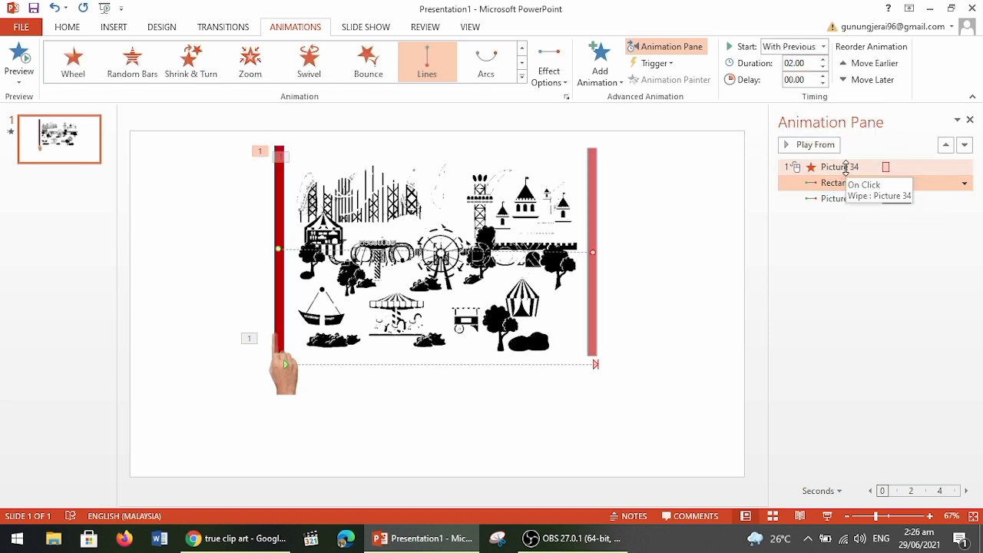
click(845, 168)
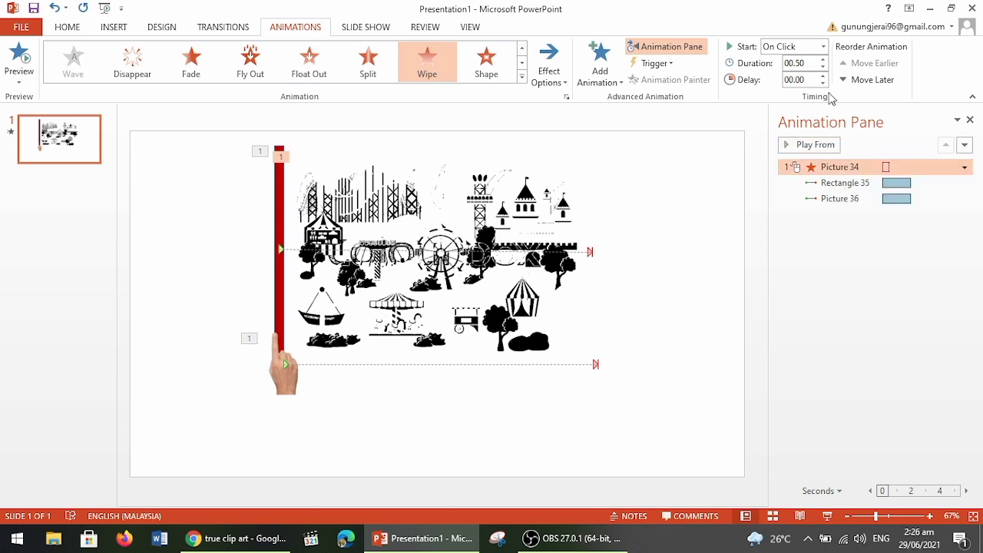
click(823, 59)
click(824, 59)
click(823, 59)
Step: Preview all the slide's animations with Play All
click(866, 264)
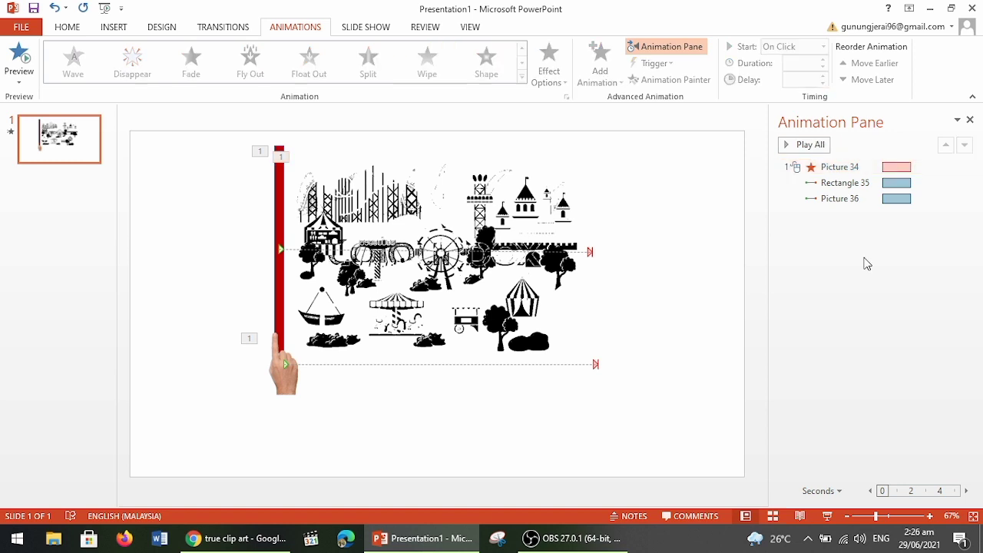
click(825, 146)
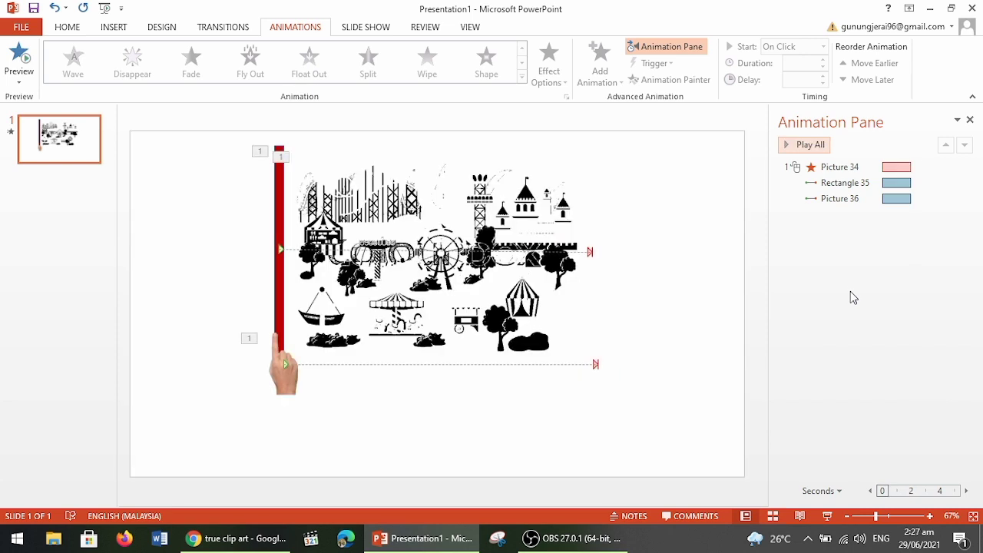
click(867, 184)
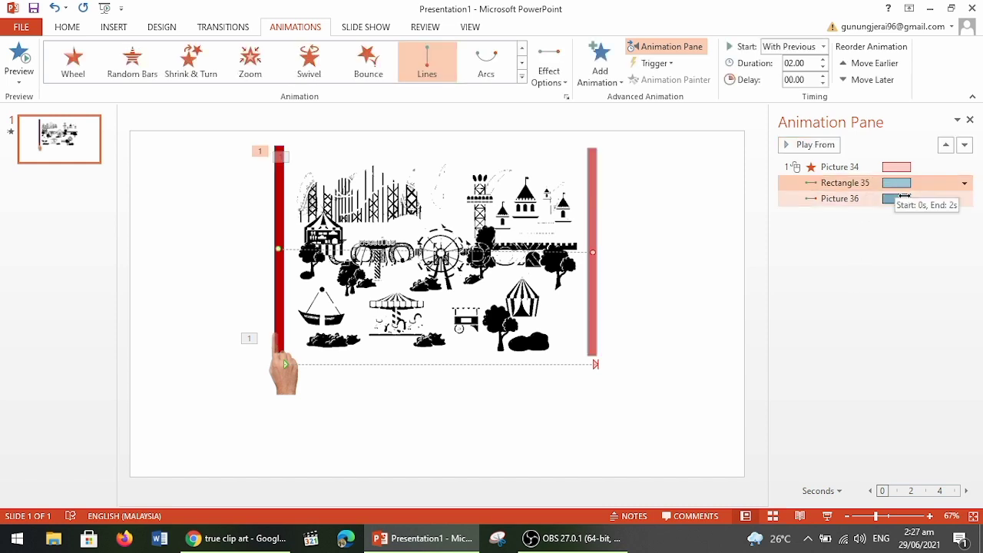
Step: Set the red bar's motion path Smooth start and Smooth end to 0 sec
click(963, 186)
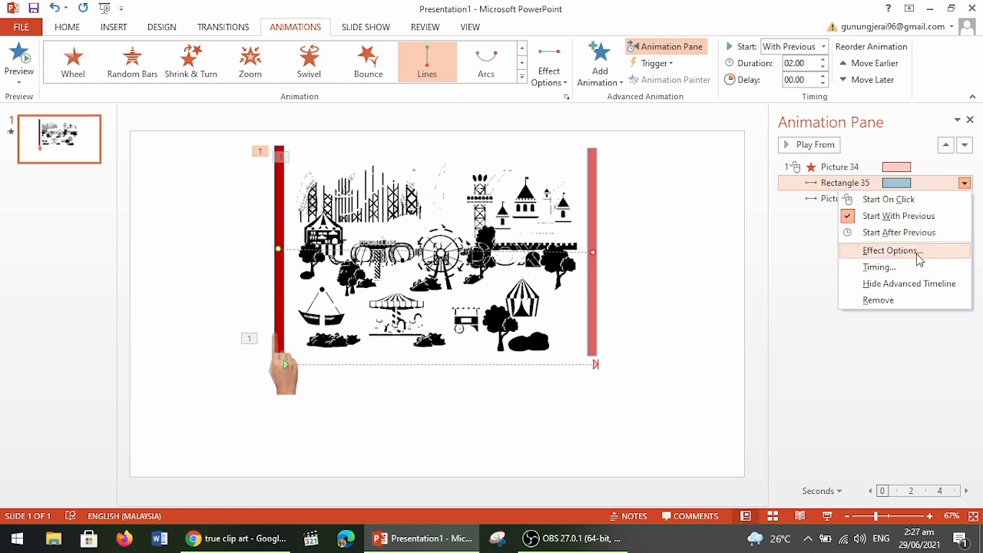
click(917, 255)
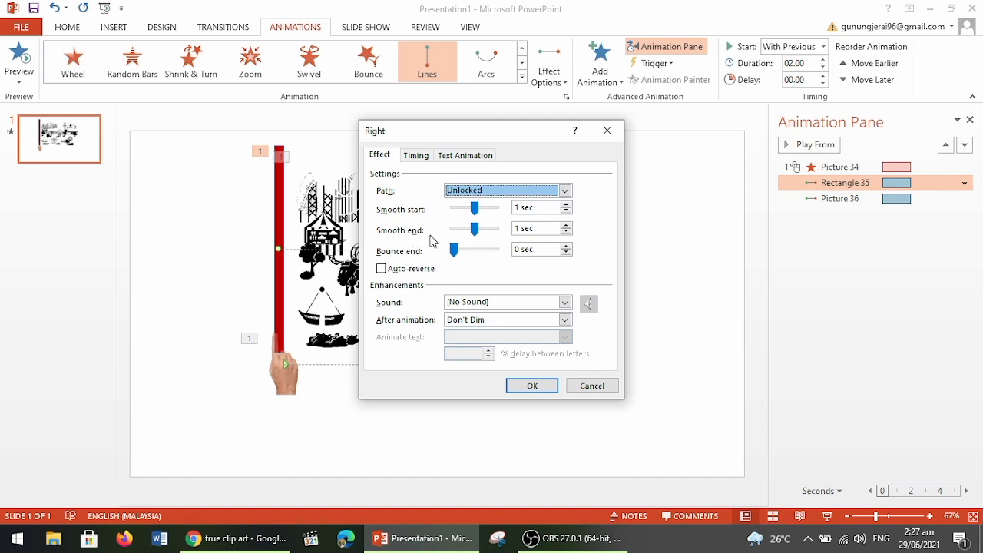
mouse_move(476, 232)
mouse_down()
mouse_move(452, 230)
mouse_move(453, 209)
mouse_up()
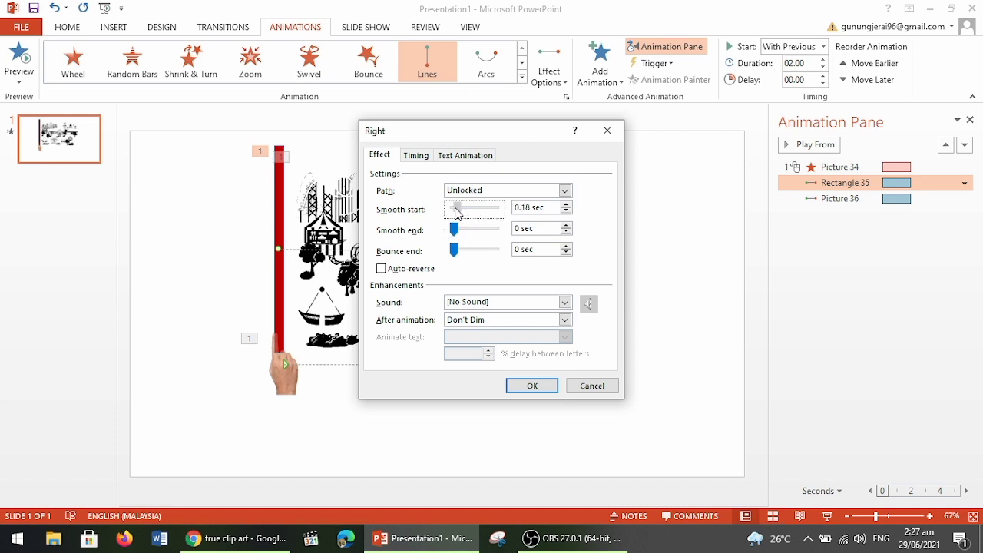
click(530, 386)
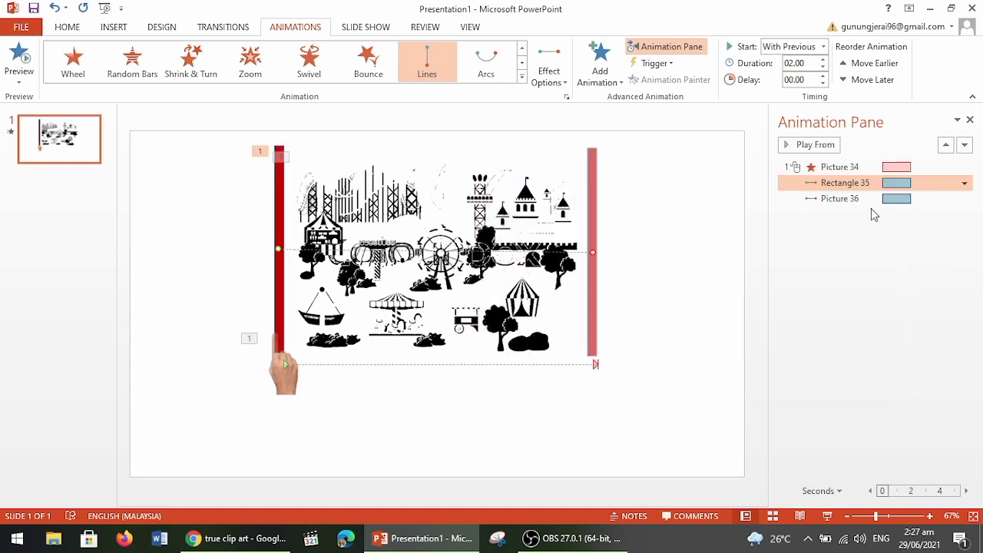
Step: Set the hand's motion path Smooth start and Smooth end to 0 sec
click(850, 201)
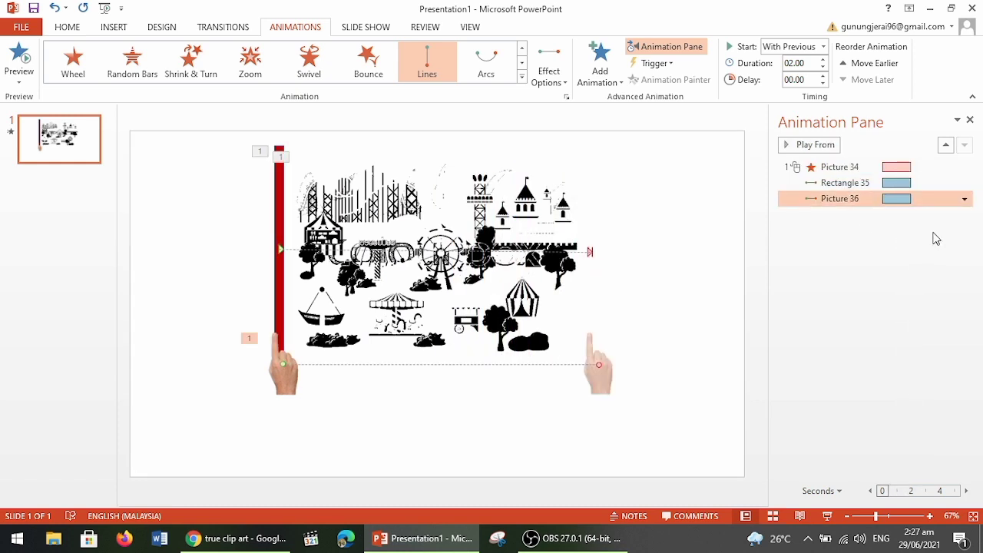
click(965, 201)
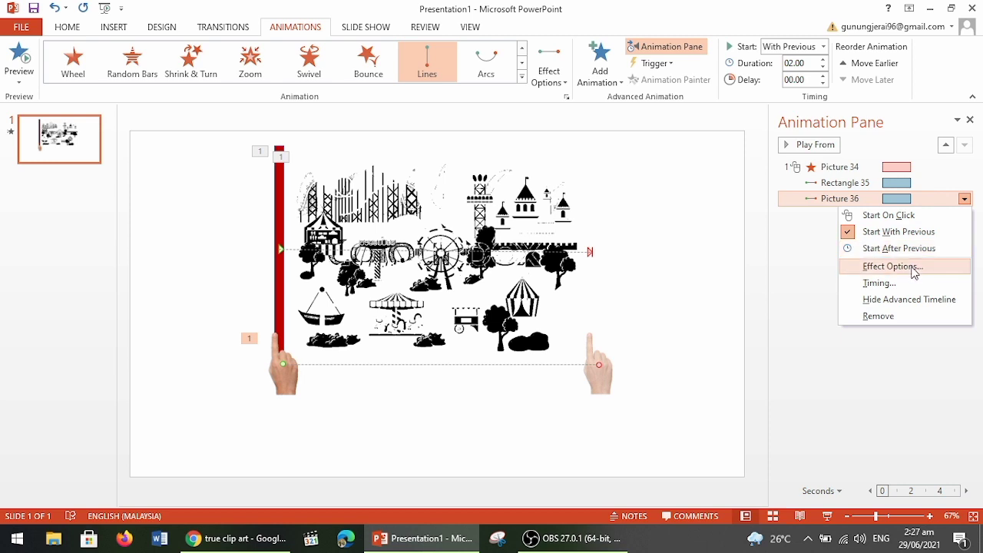
click(891, 266)
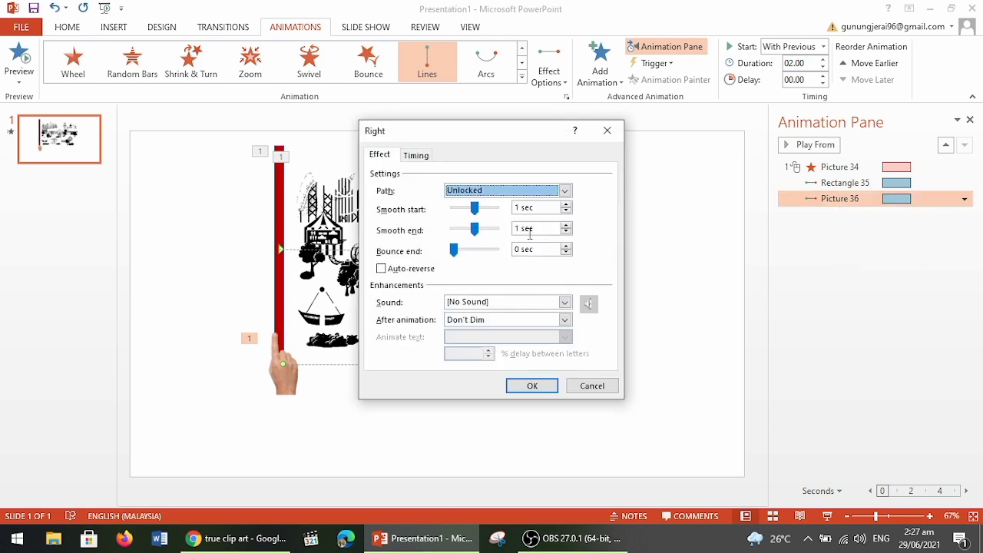
mouse_move(475, 230)
mouse_down()
mouse_move(453, 231)
mouse_move(471, 214)
mouse_move(452, 214)
mouse_up()
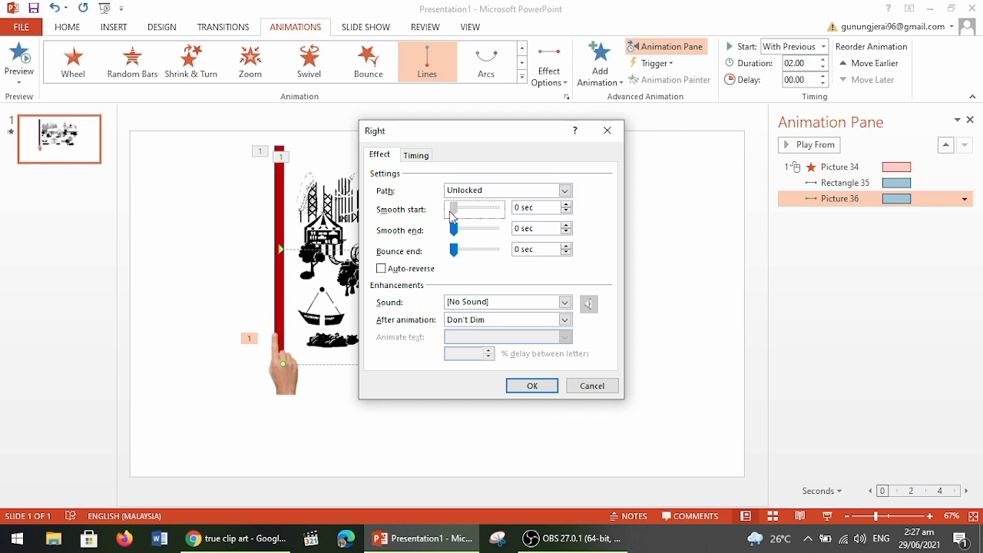
click(530, 386)
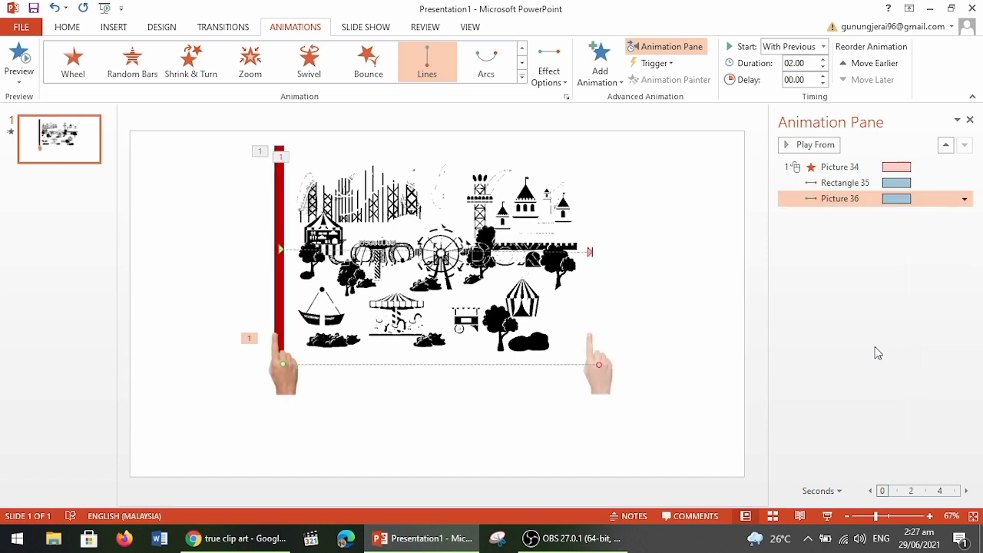
click(875, 357)
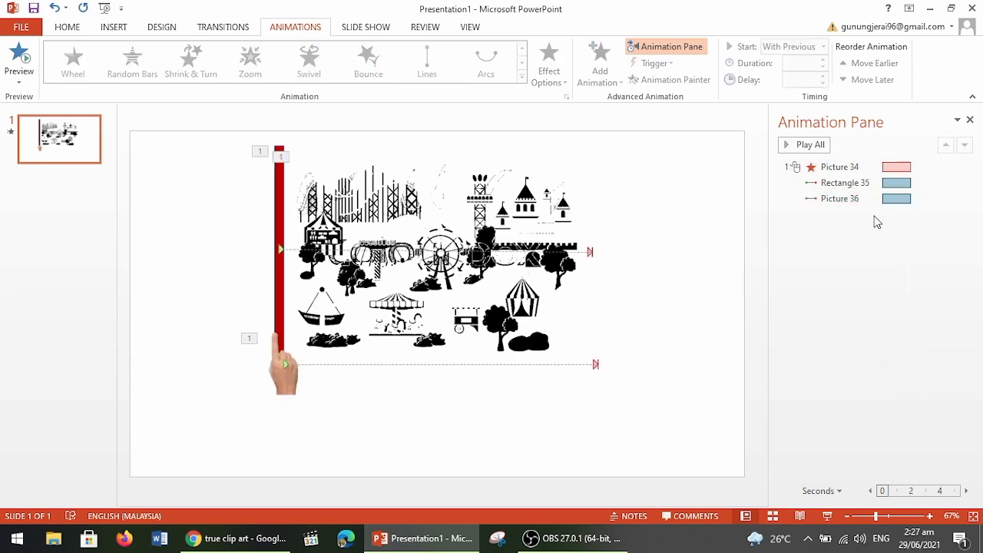
click(866, 167)
Step: Confirm the bar and hand motions start With Previous after Picture 34, and preview
click(861, 183)
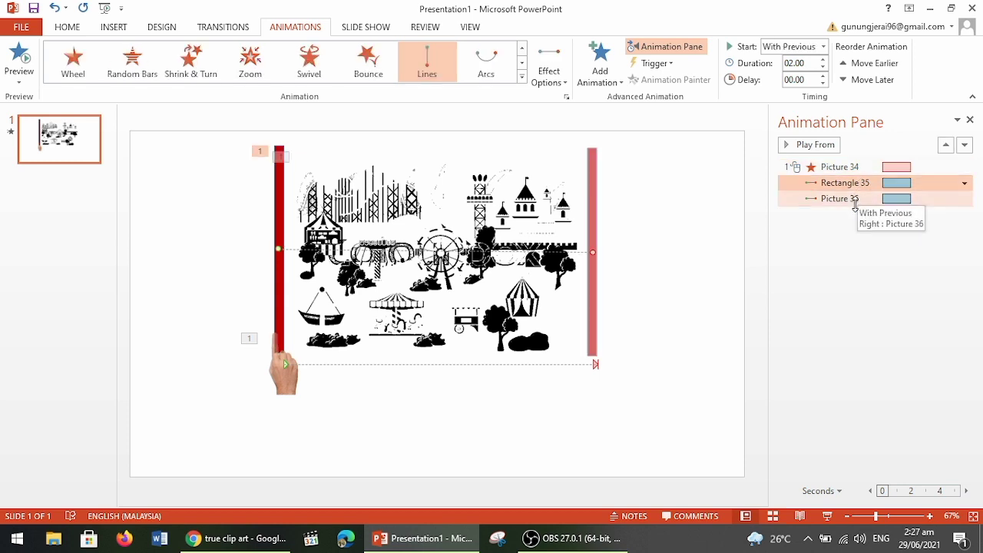
click(852, 198)
click(840, 307)
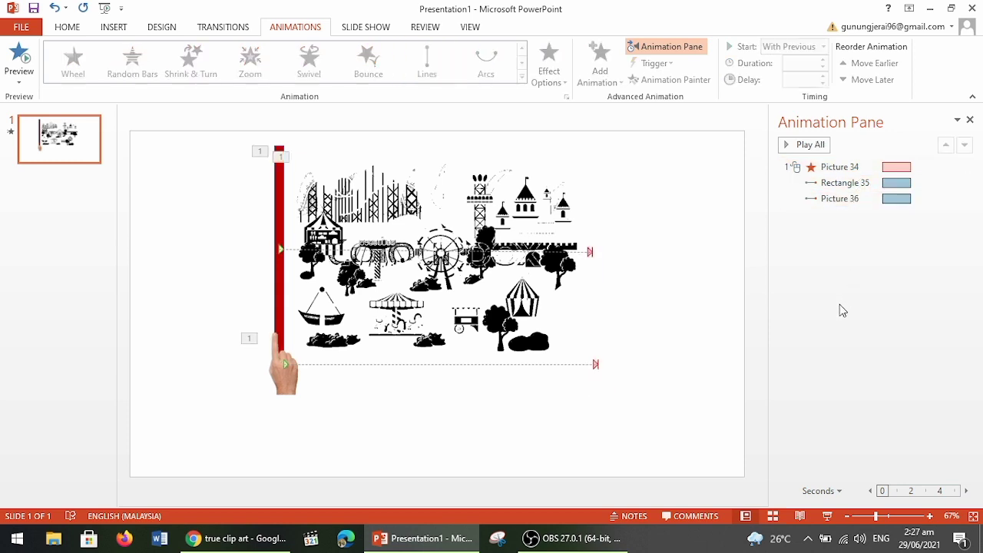
click(809, 146)
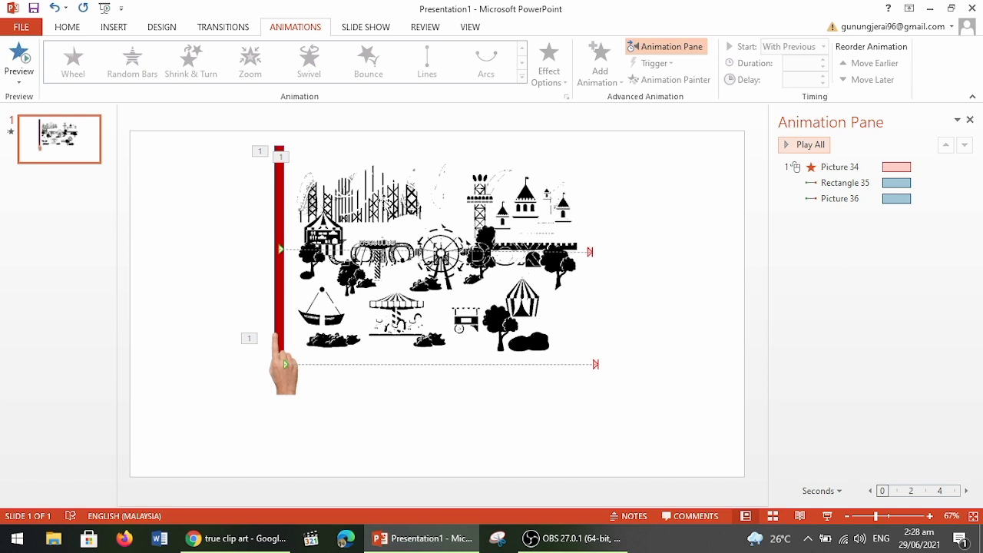
click(280, 206)
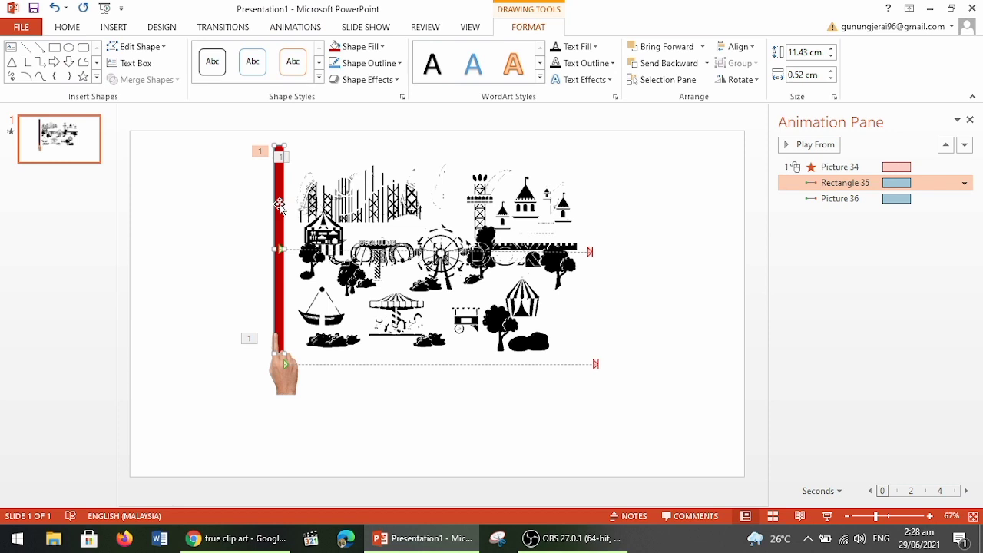
Step: Add a second Lines motion path to the red bar
click(298, 30)
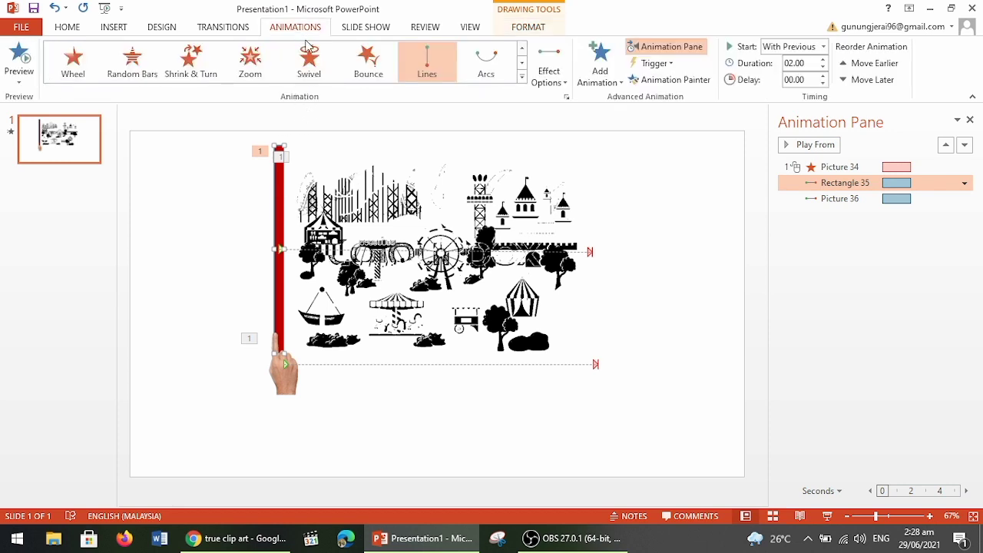
click(614, 89)
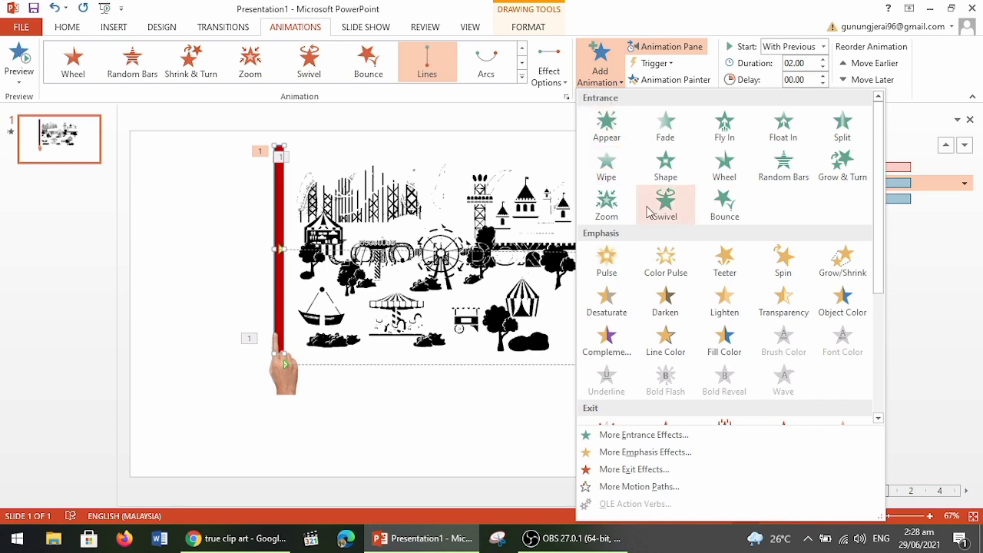
scroll(684, 228, down, 2)
scroll(687, 232, down, 3)
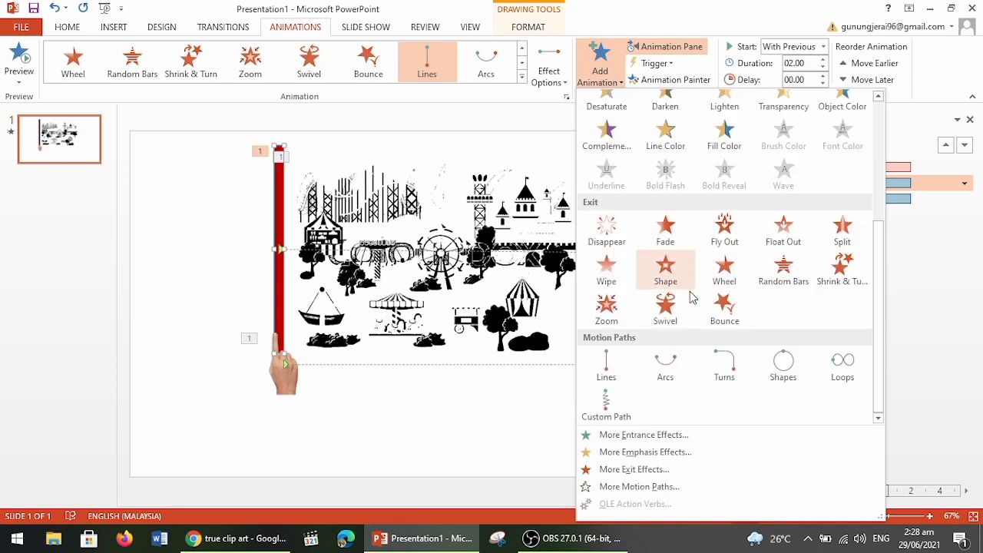
click(607, 365)
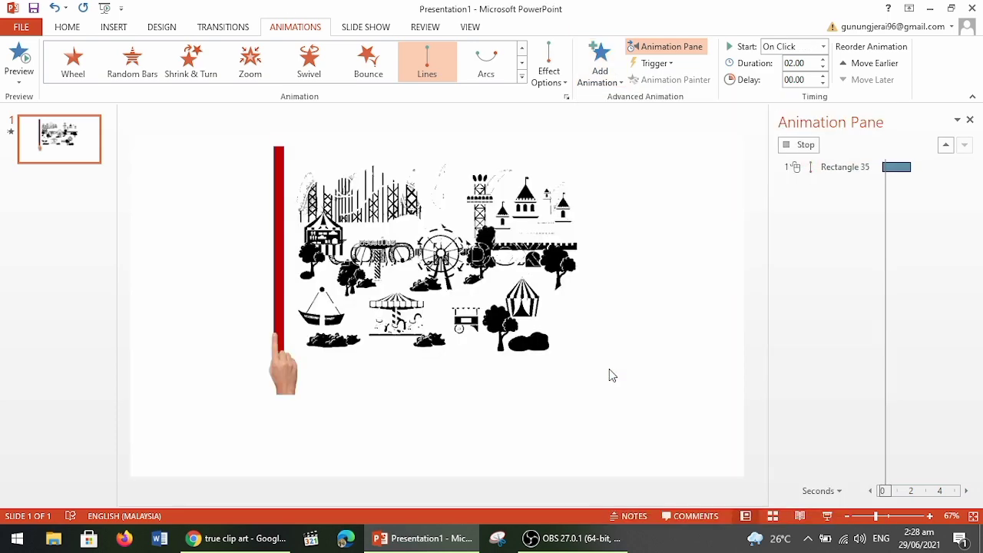
Step: Set the bar's path direction to Left and drag its end to the illustration's right edge
click(558, 91)
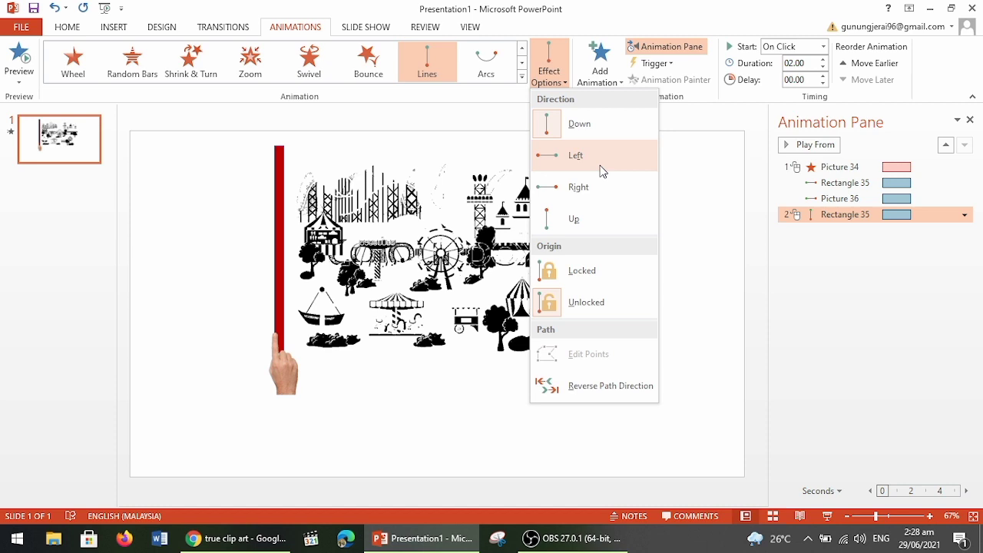
click(602, 171)
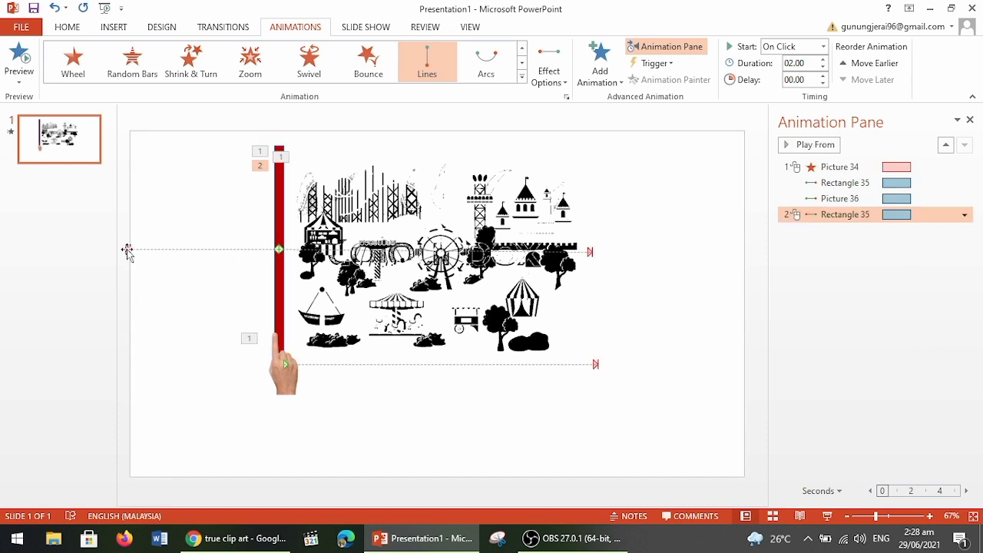
drag(127, 250, 280, 250)
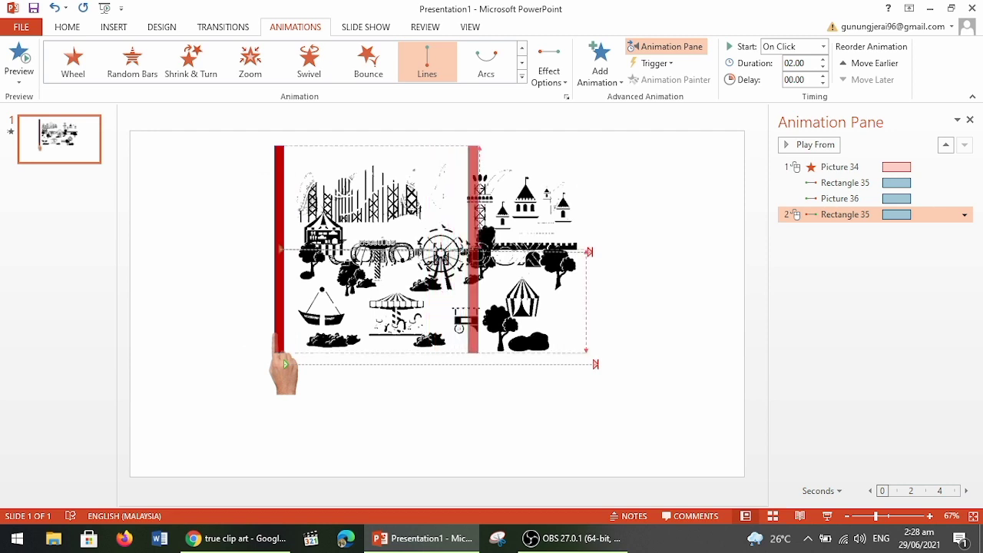
drag(578, 252, 596, 252)
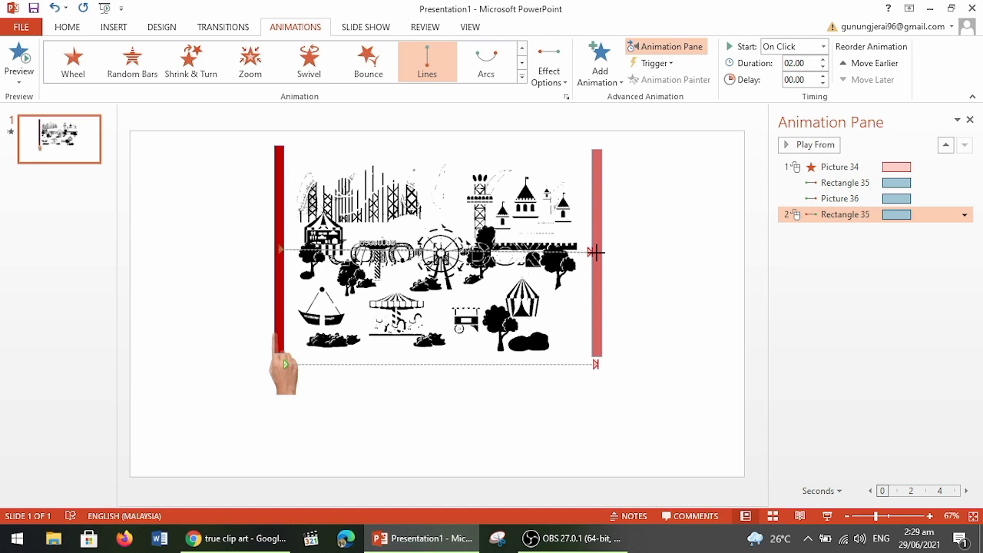
drag(596, 252, 593, 252)
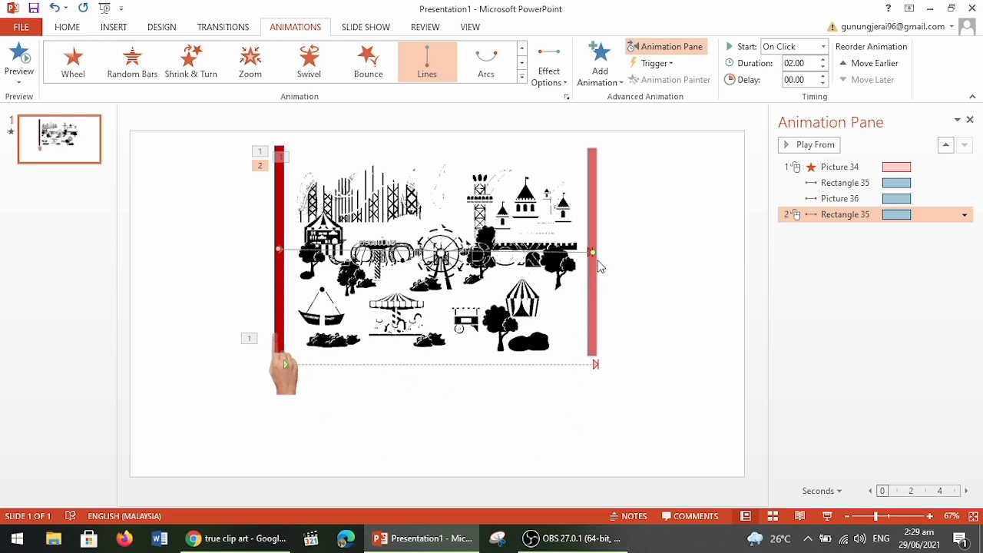
Step: Add a second Lines motion path to the pointing hand picture
double_click(285, 386)
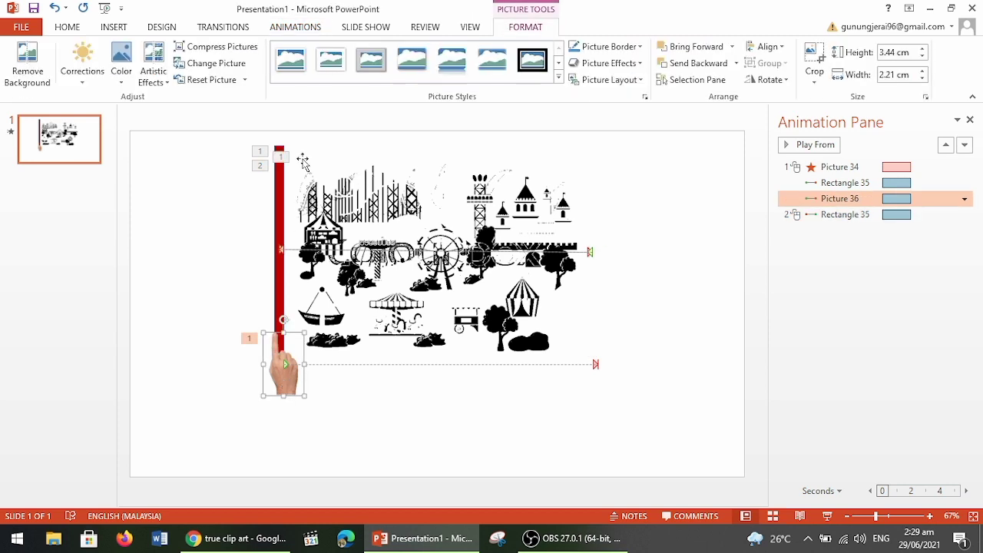
click(296, 28)
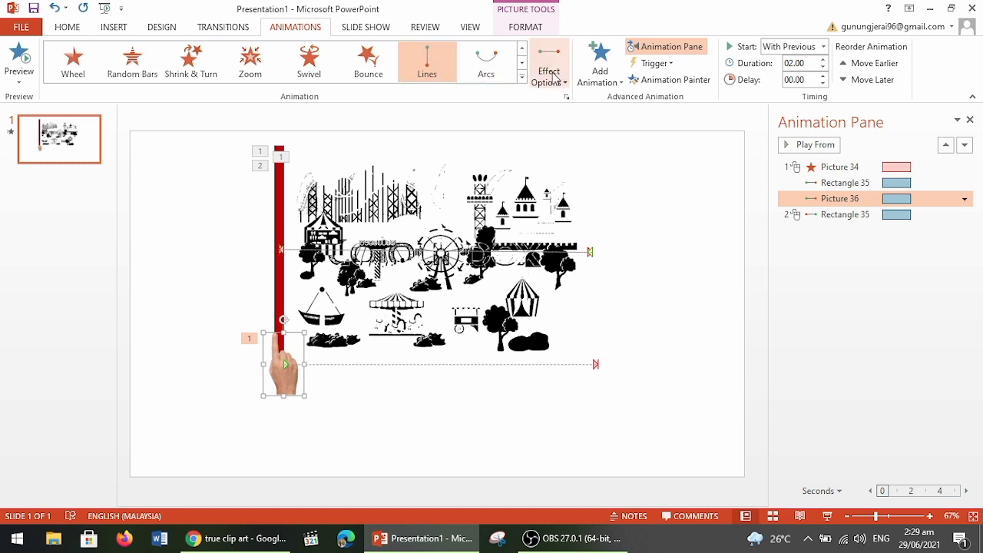
click(608, 83)
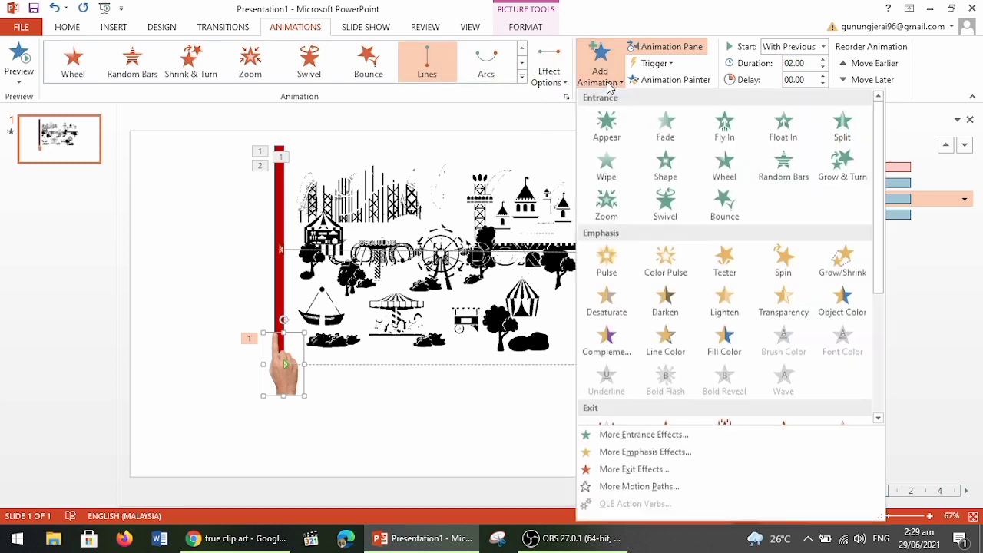
scroll(743, 340, down, 5)
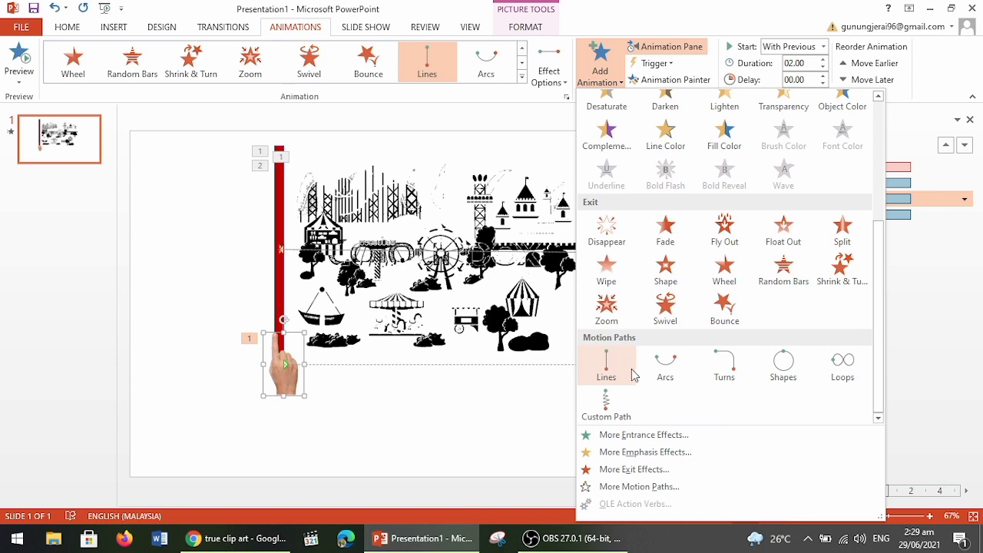
click(607, 368)
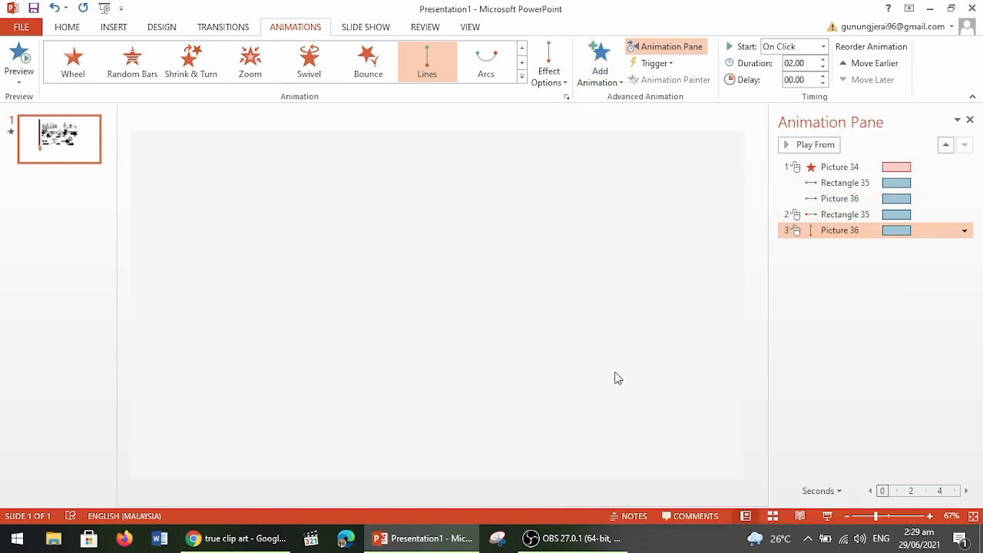
Step: Set the hand's path direction to Left and drag its end to the right edge
click(566, 86)
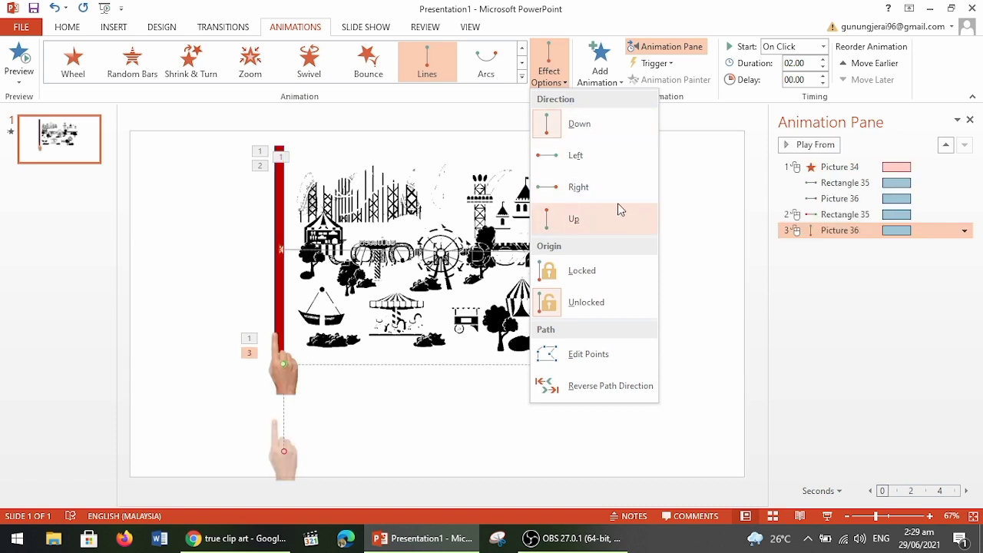
click(577, 157)
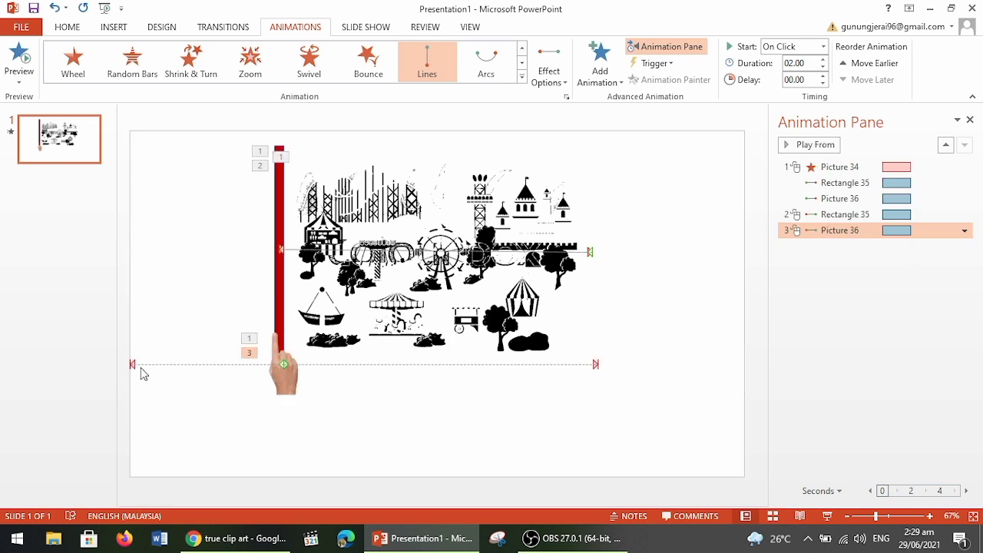
drag(132, 366, 130, 361)
drag(436, 364, 598, 365)
click(644, 418)
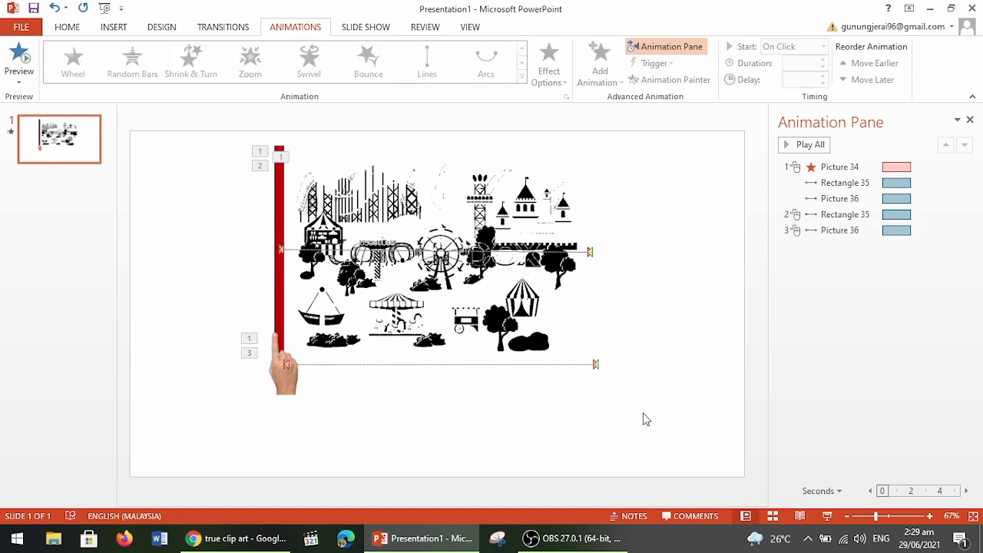
click(806, 146)
Step: Hide Picture 34 in the Selection Pane and select the black Picture 33 silhouette
double_click(484, 199)
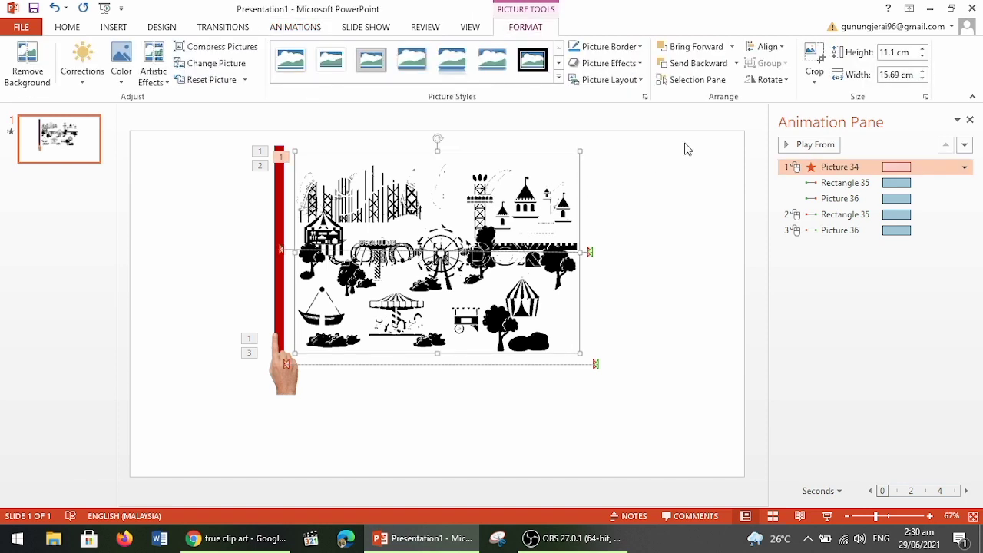
click(698, 79)
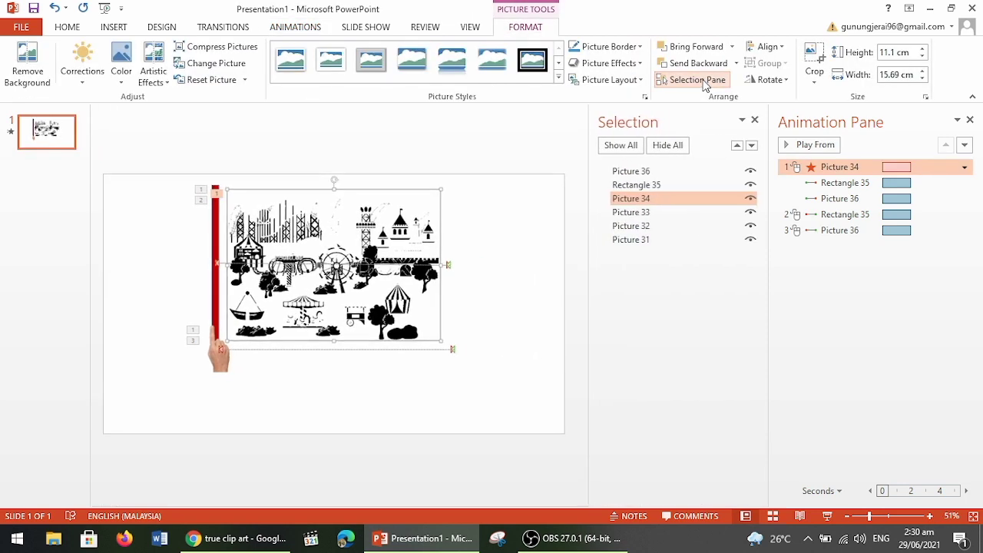
click(751, 199)
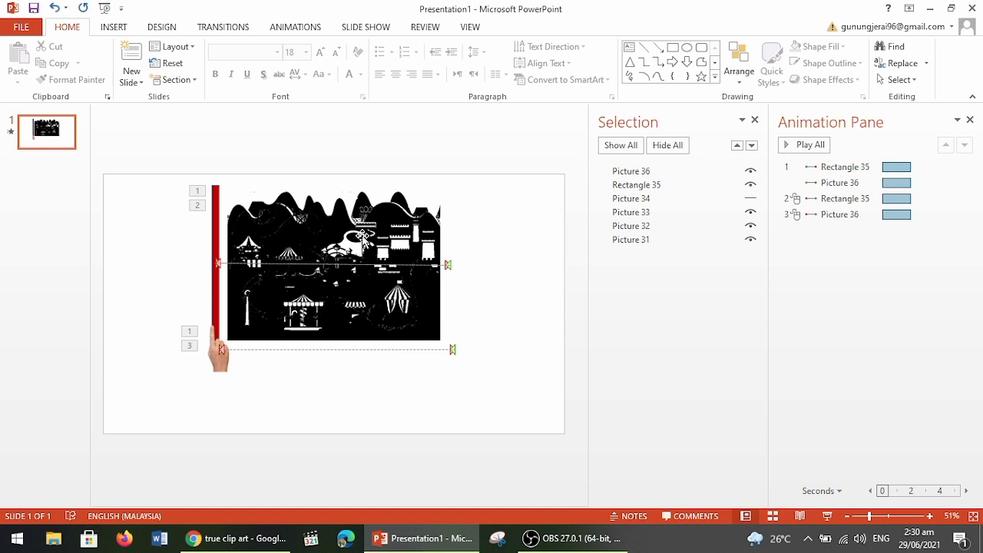
click(362, 239)
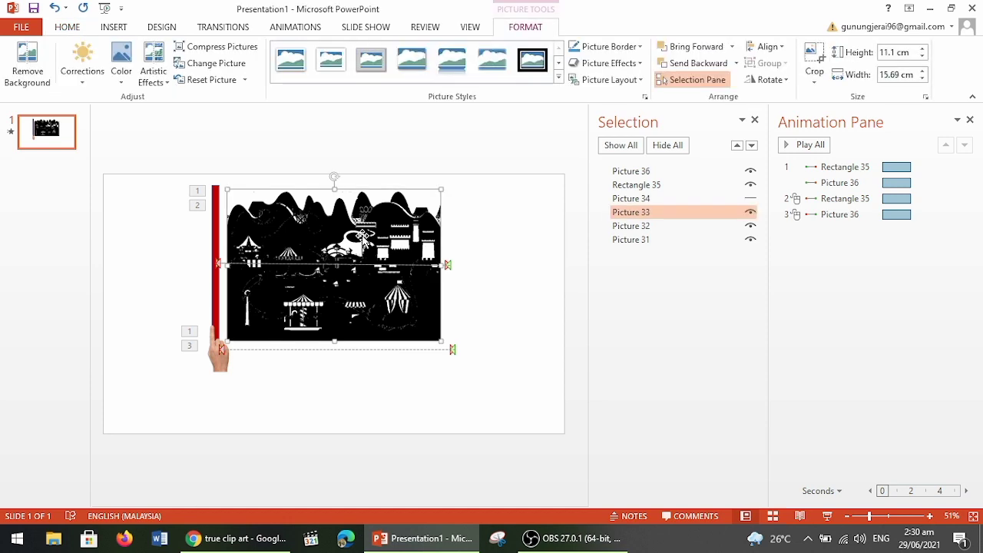
click(296, 29)
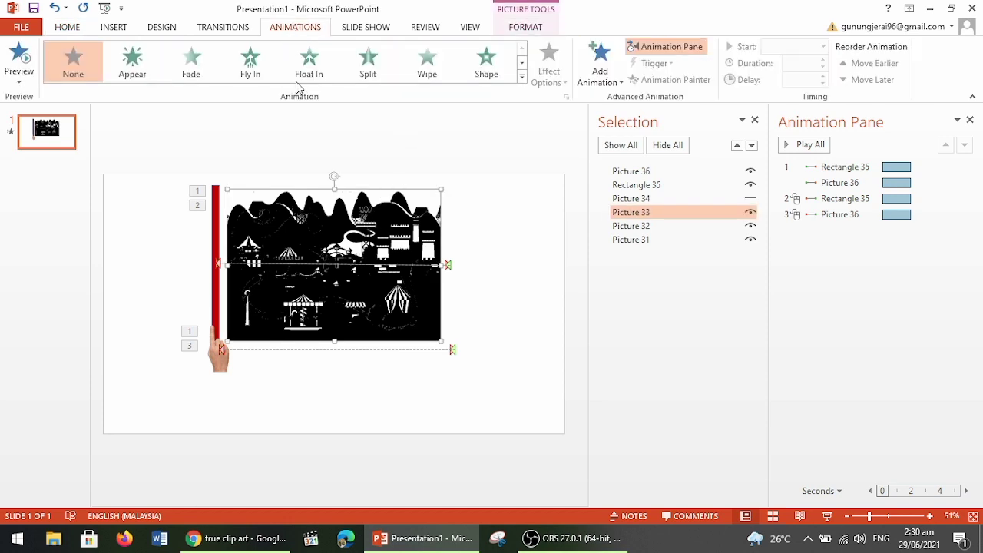
click(522, 77)
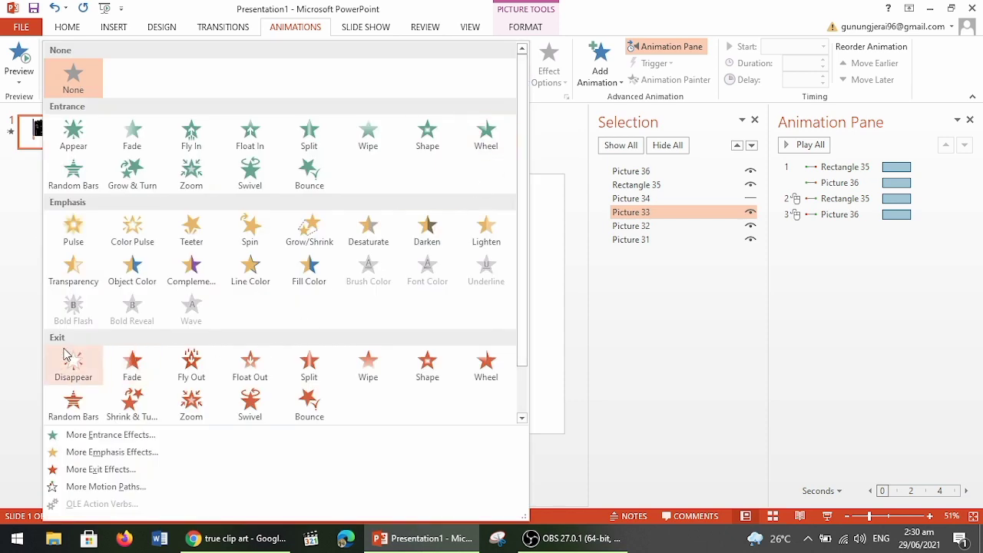
Step: Give Picture 33 a Wipe exit effect running From Right
click(374, 382)
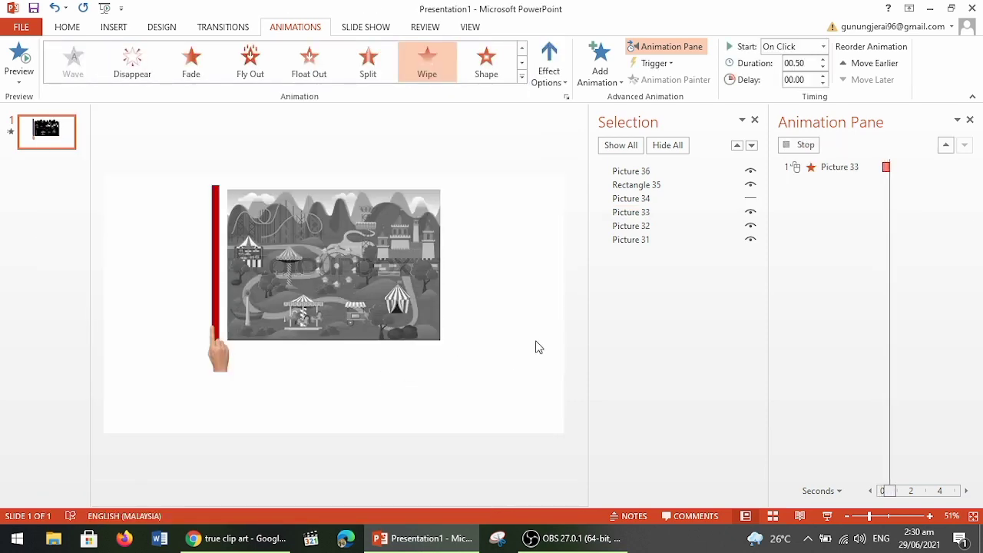
click(558, 87)
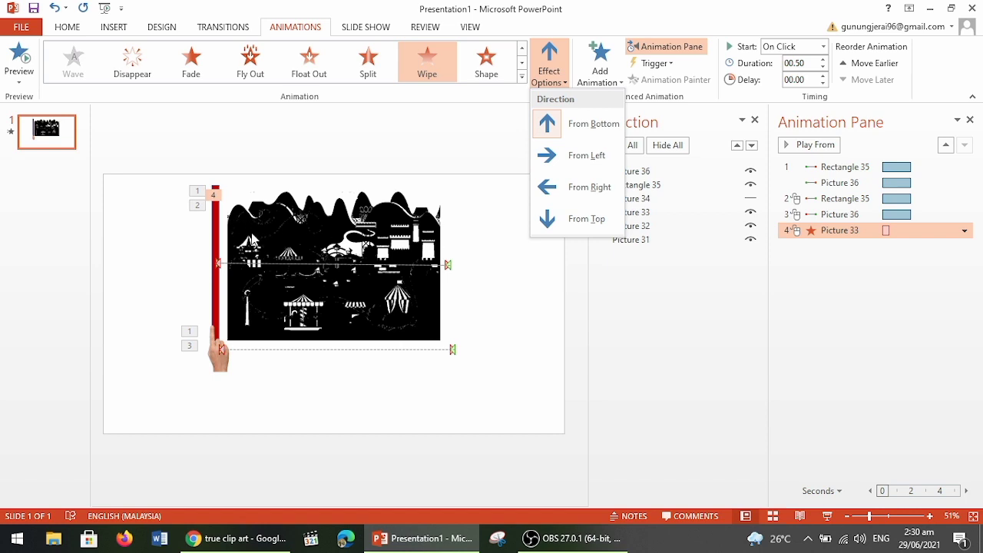
click(594, 187)
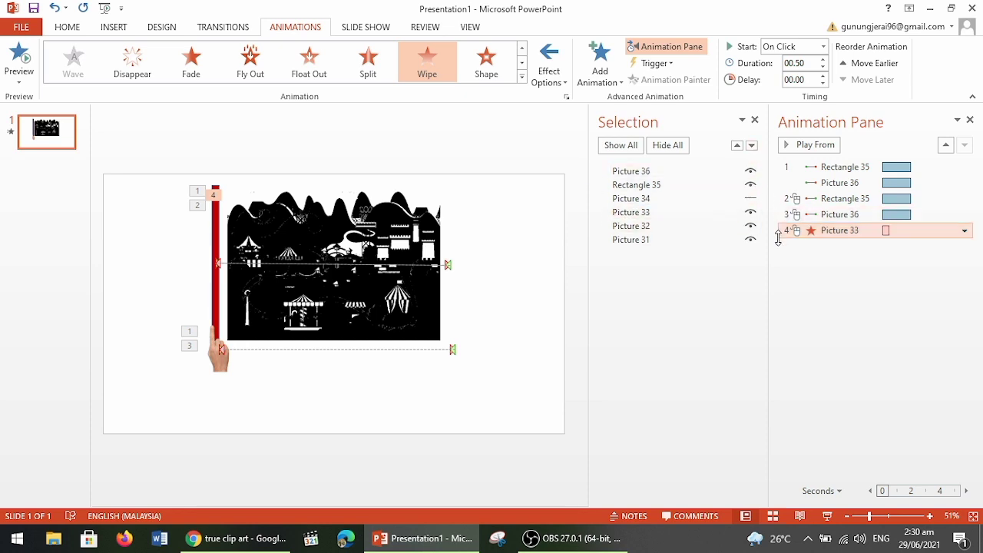
Step: Close the Selection Pane and preview all the slide's animations
click(755, 121)
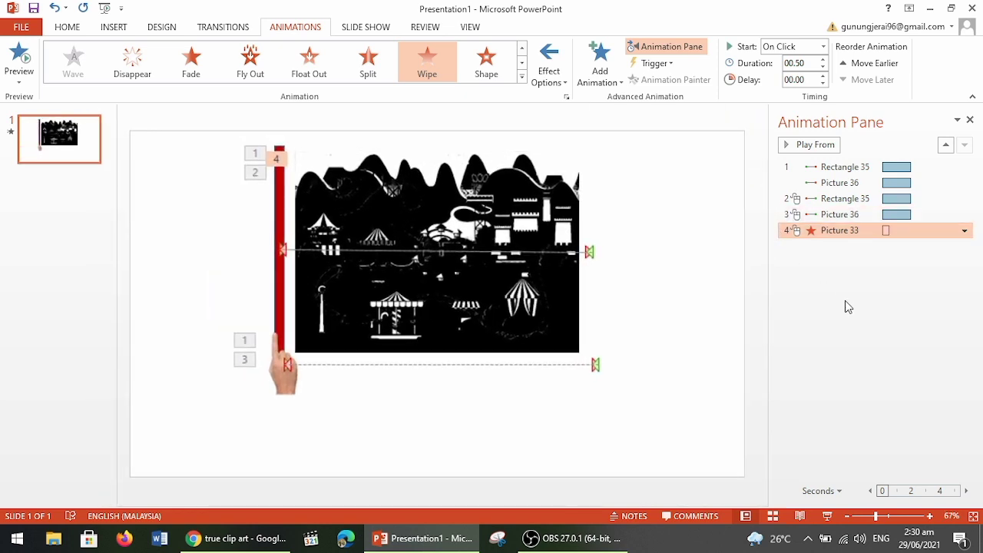
click(840, 300)
click(807, 145)
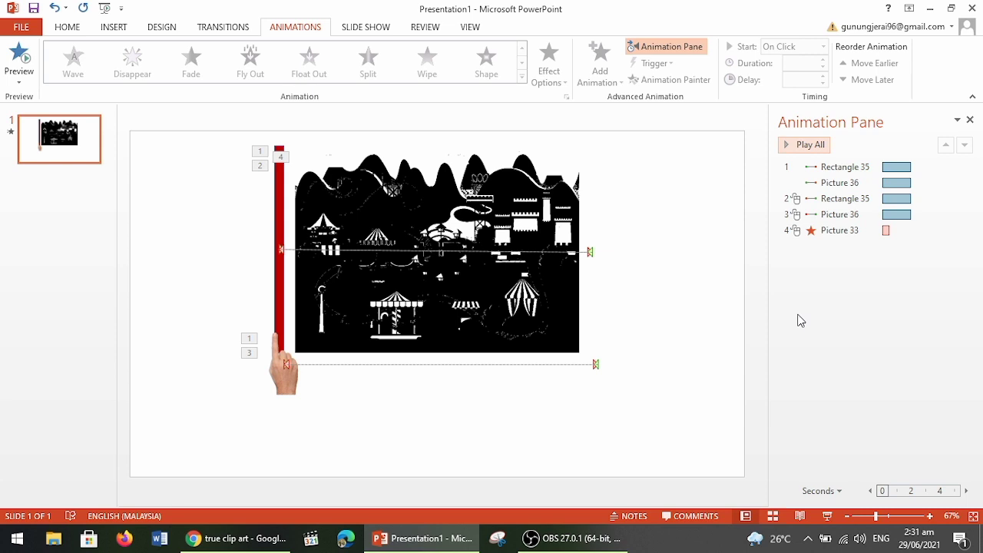
Step: Set the hand's second motion and Picture 33's wipe to start With Previous
click(871, 216)
click(966, 217)
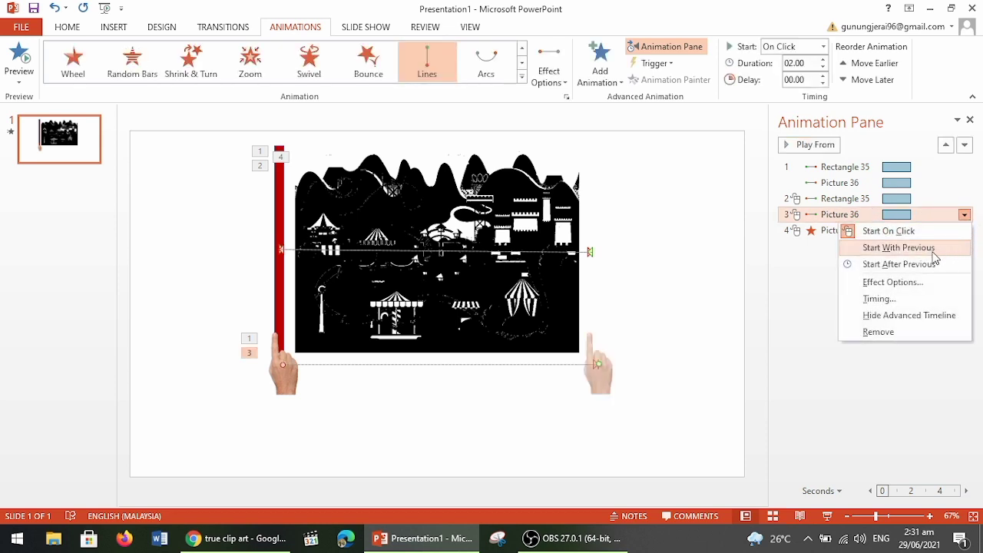
click(899, 247)
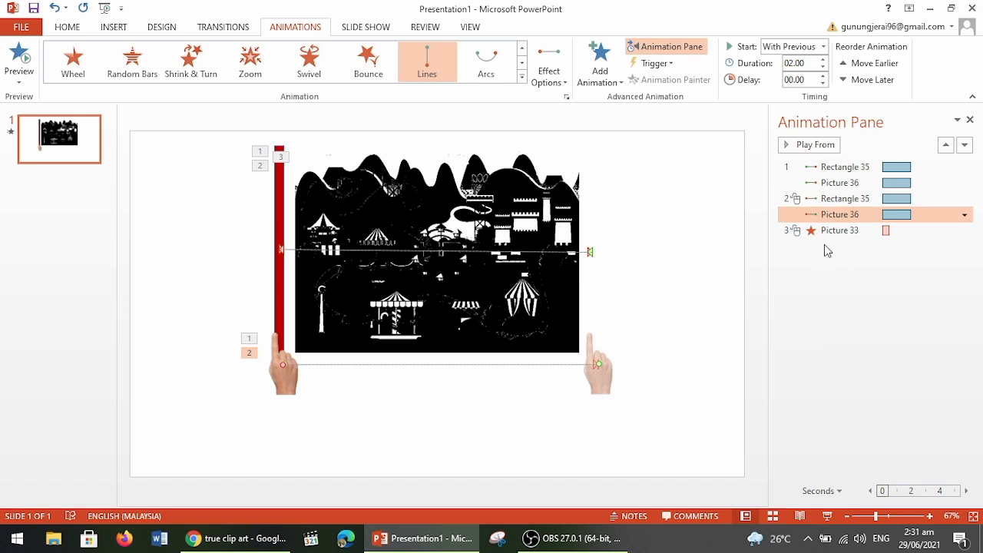
click(837, 231)
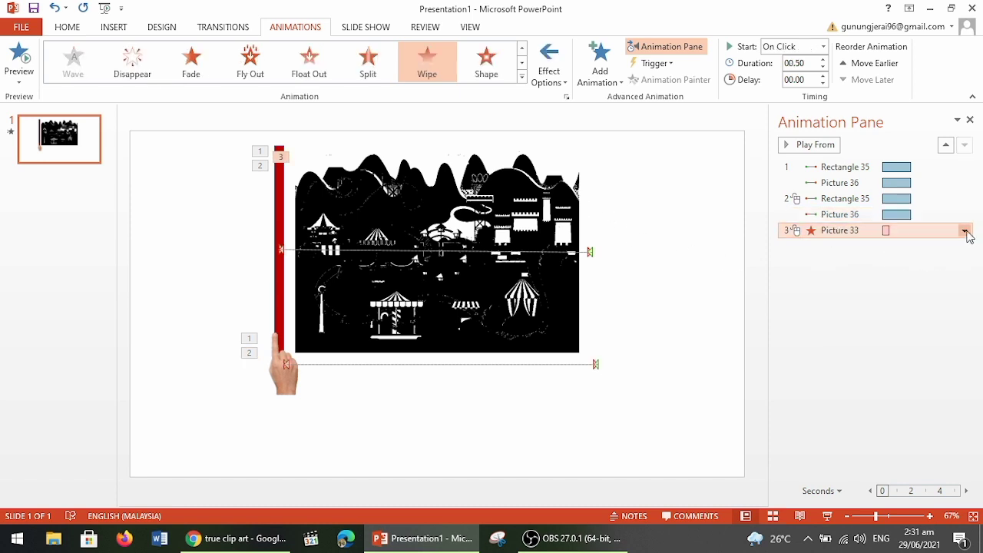
click(965, 231)
click(903, 265)
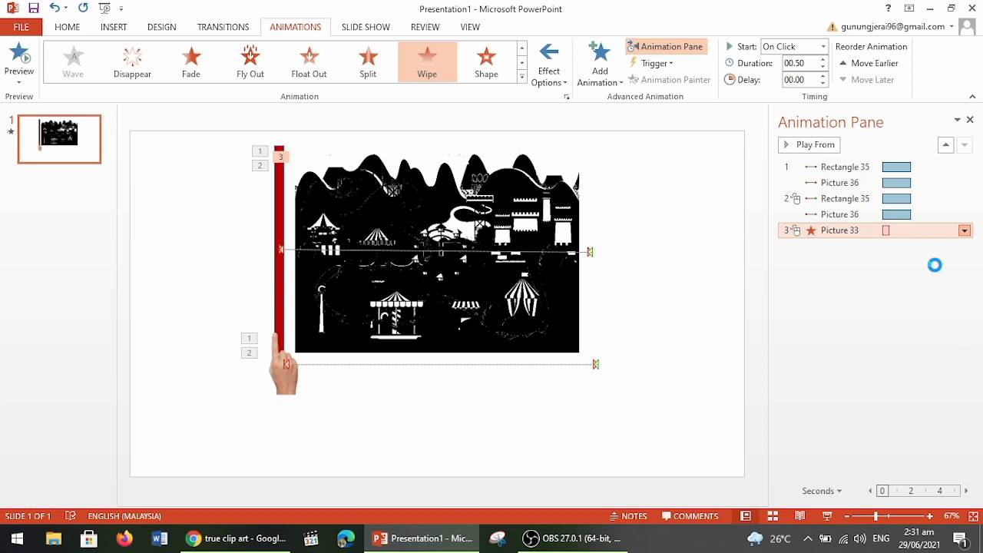
click(901, 361)
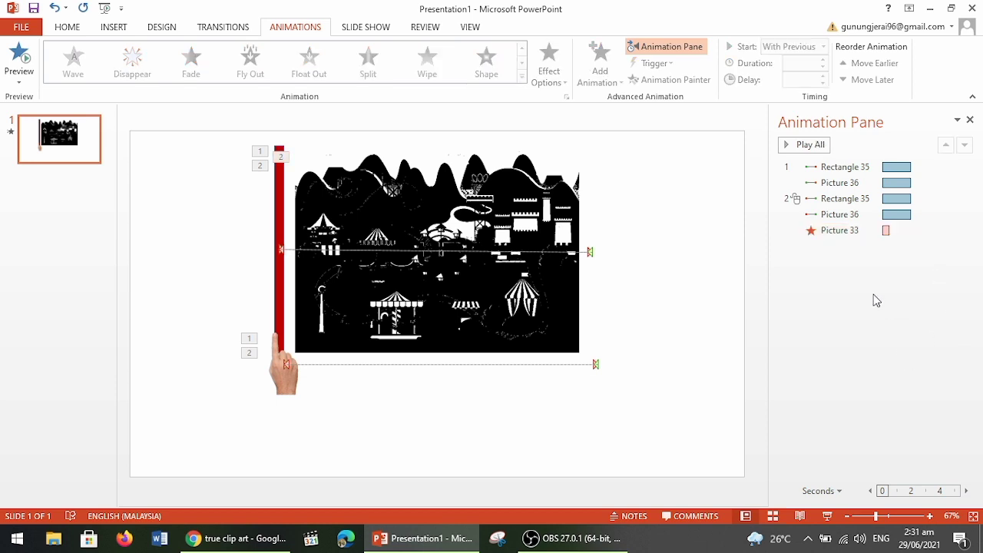
click(810, 145)
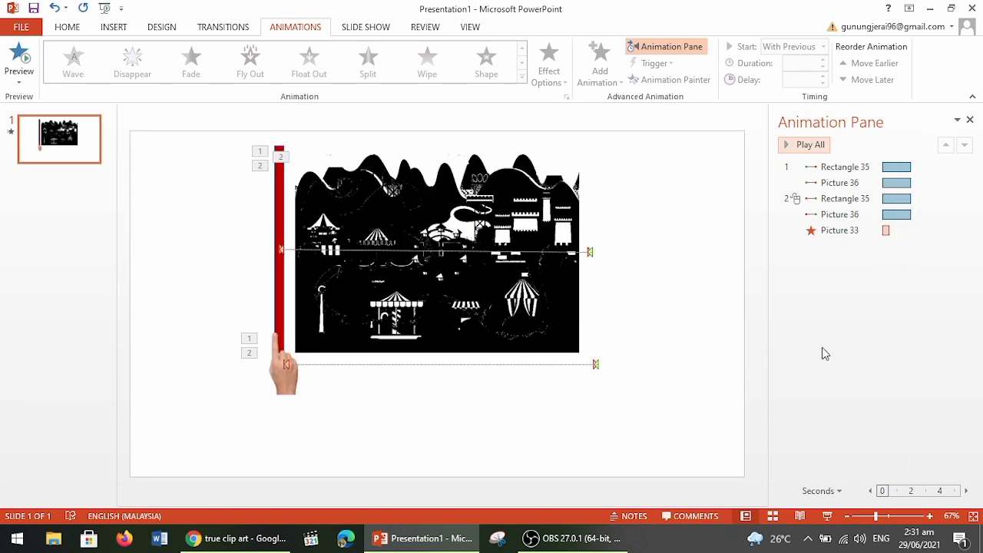
Step: Lengthen Picture 33's wipe duration to 02.00 seconds
click(863, 229)
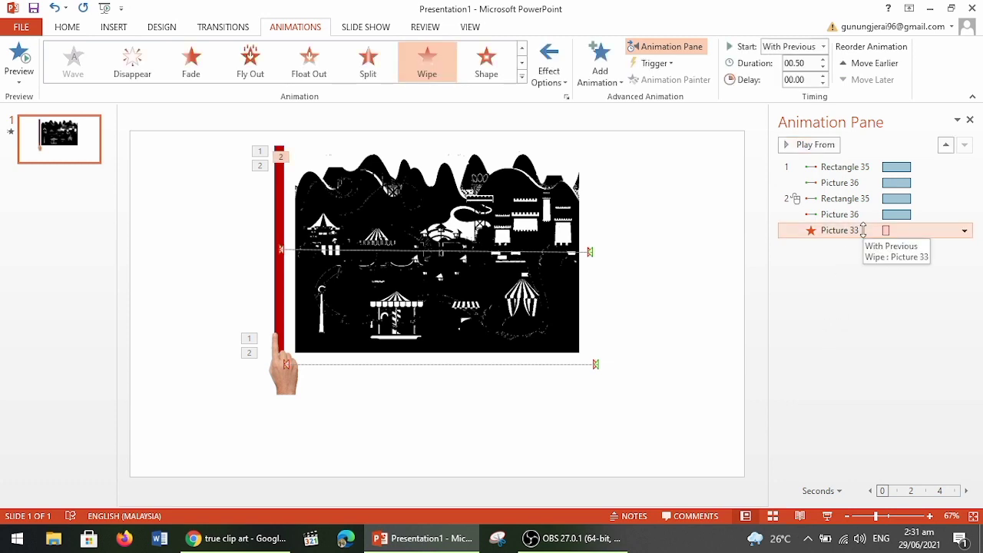
click(871, 215)
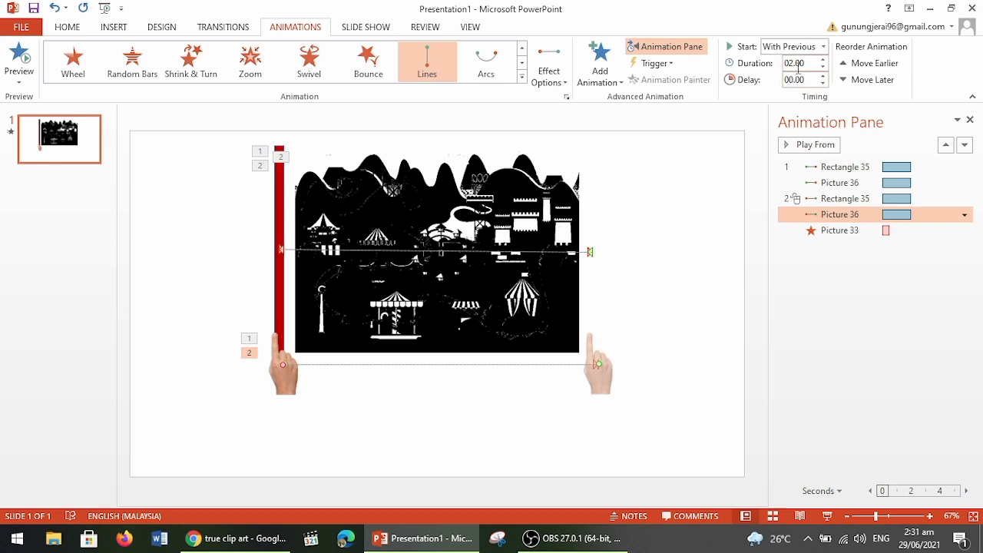
click(857, 199)
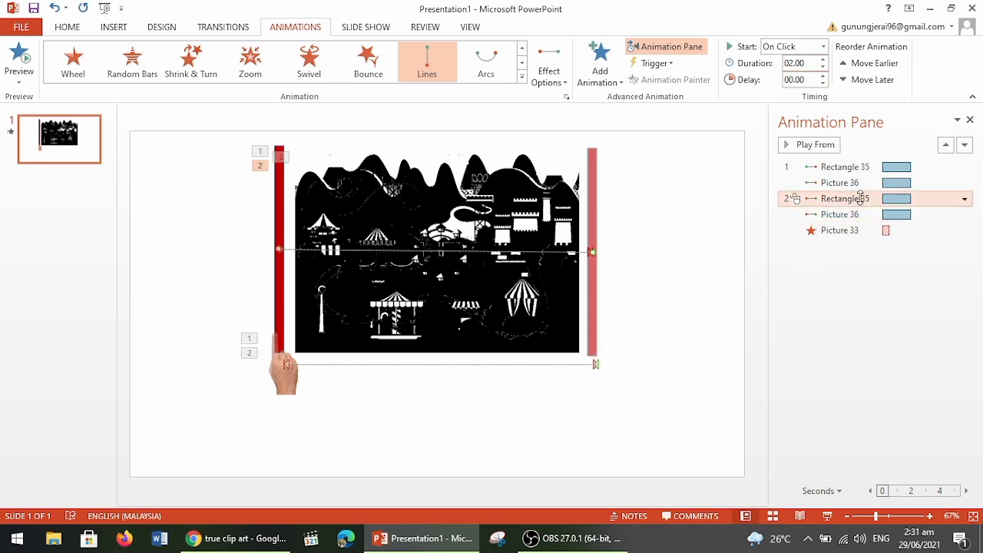
click(863, 214)
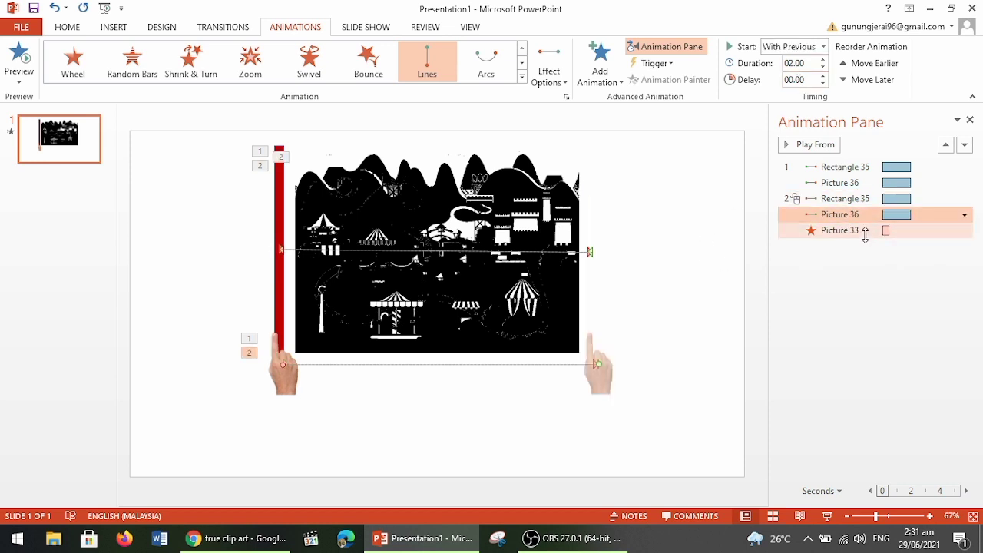
click(862, 230)
click(474, 228)
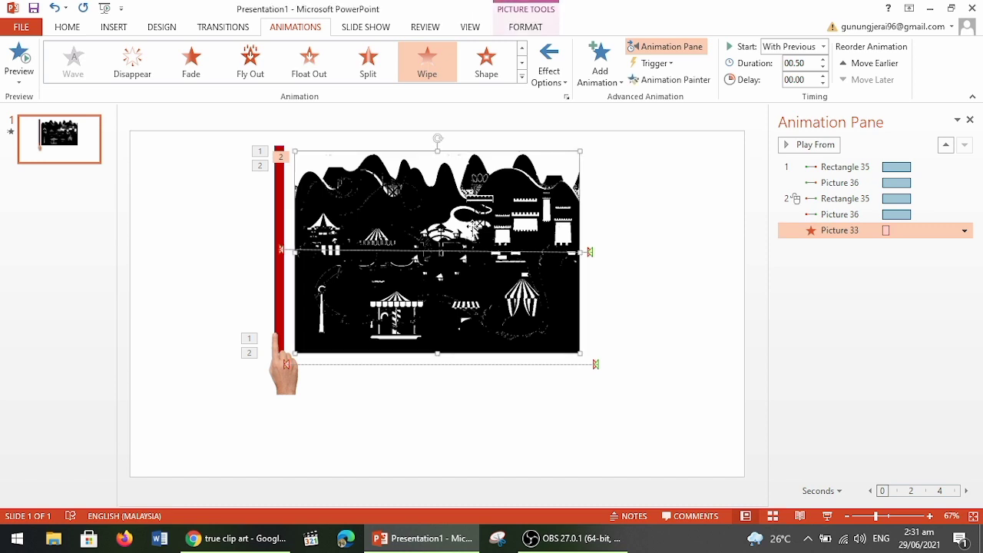
click(822, 60)
double_click(822, 60)
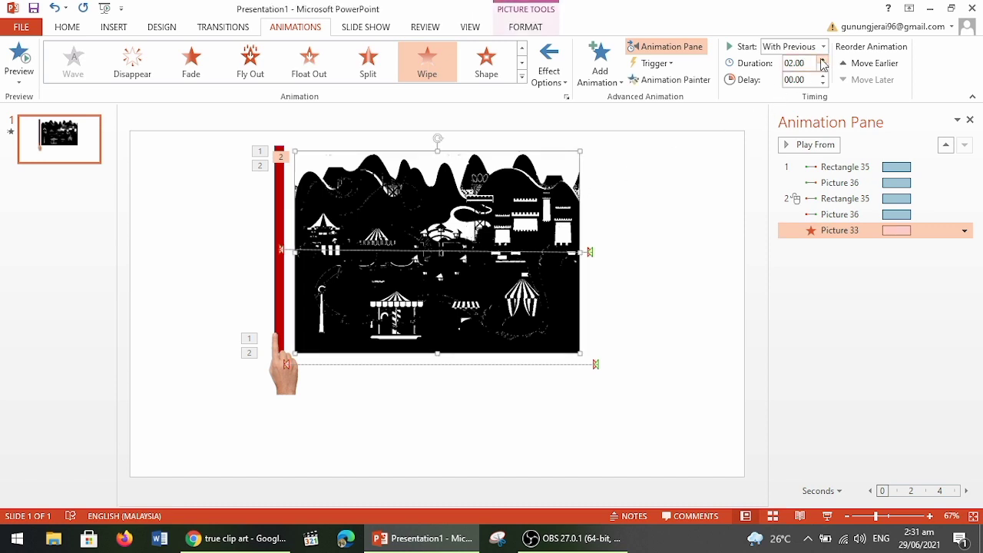
click(873, 357)
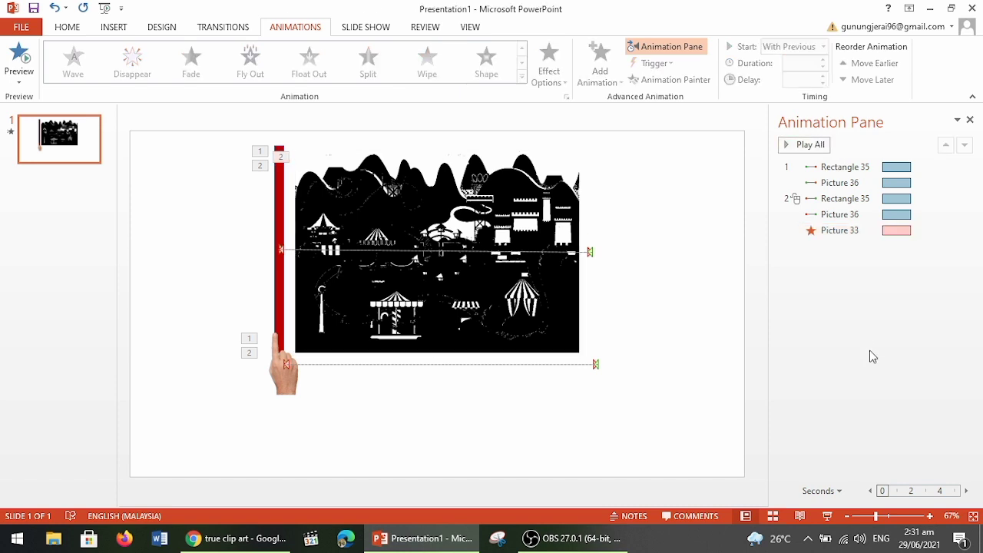
click(808, 144)
double_click(469, 208)
Step: Hide the solid black silhouette picture in the Selection Pane and preview the slide
click(700, 80)
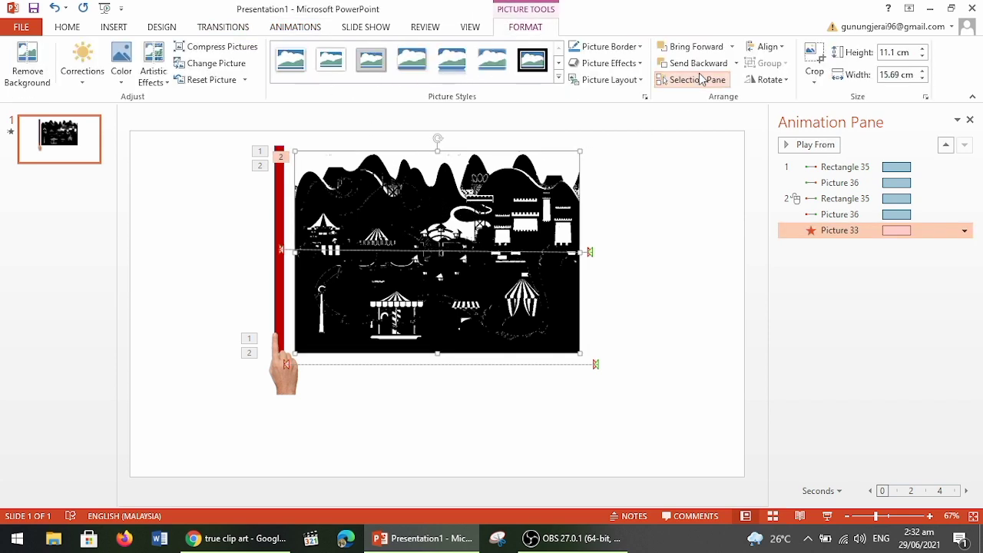
click(751, 202)
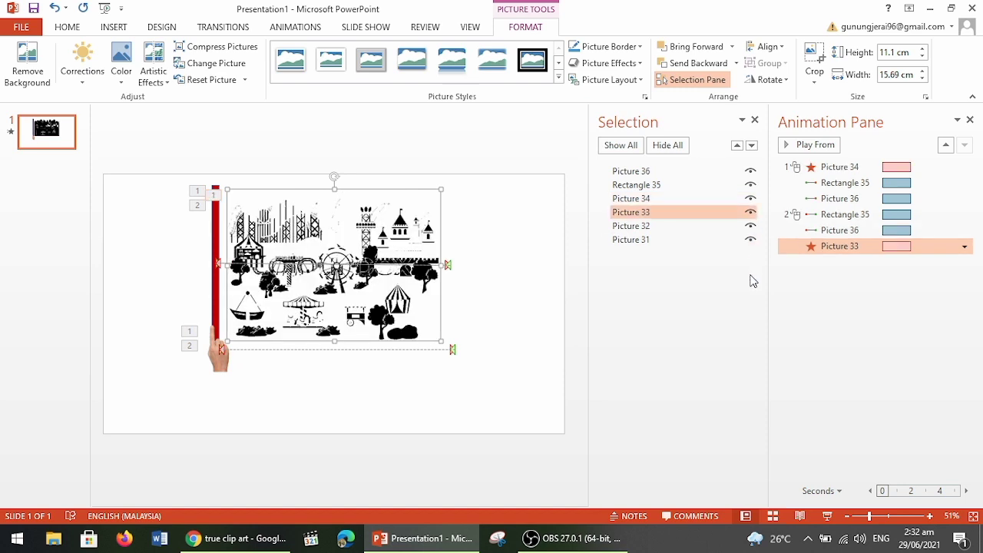
click(901, 380)
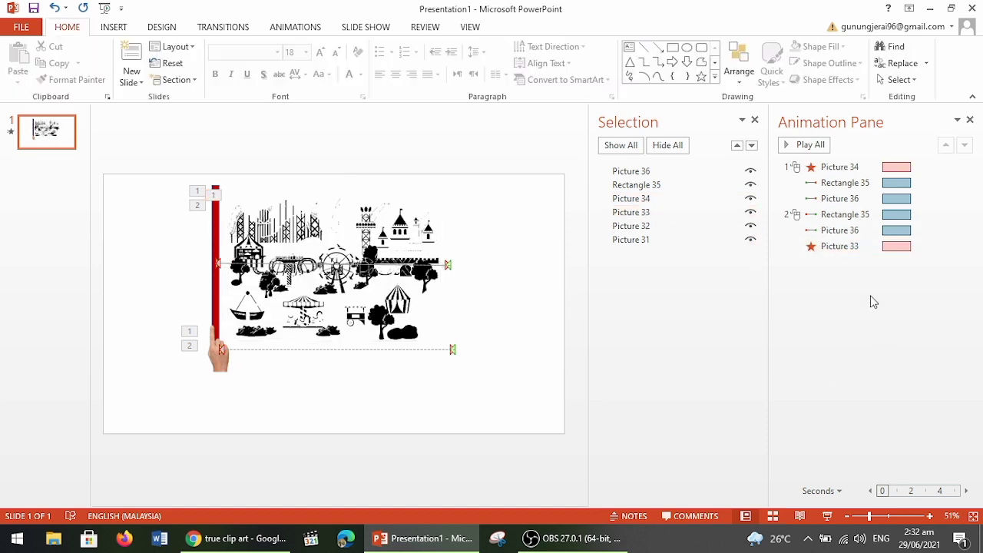
click(811, 146)
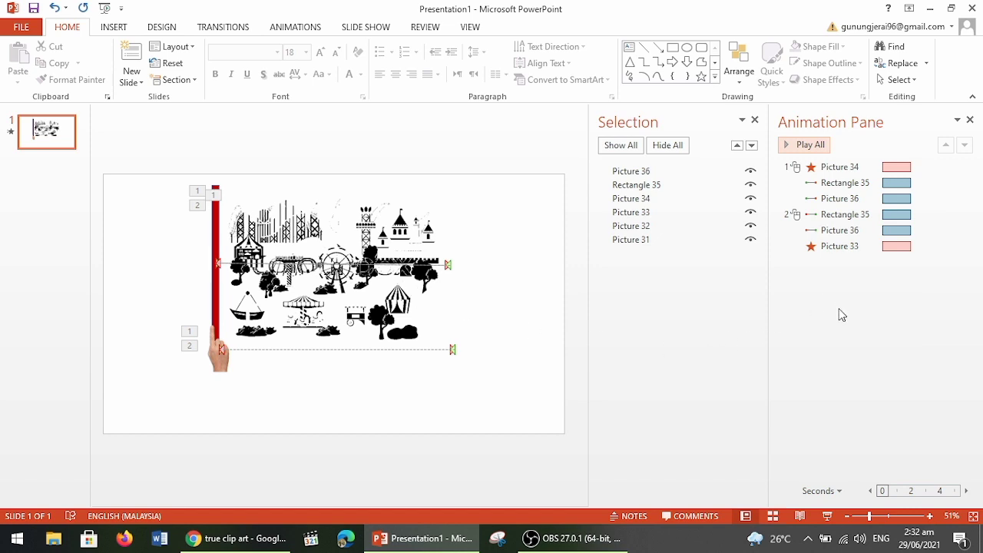
Step: Close the Selection Pane and select the second red-bar movement animation
click(853, 217)
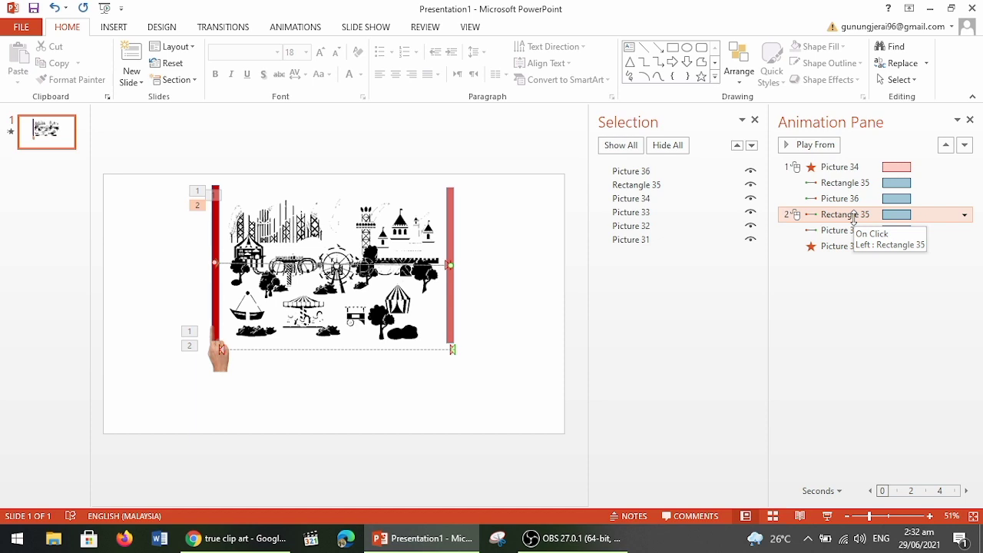
click(755, 121)
click(870, 310)
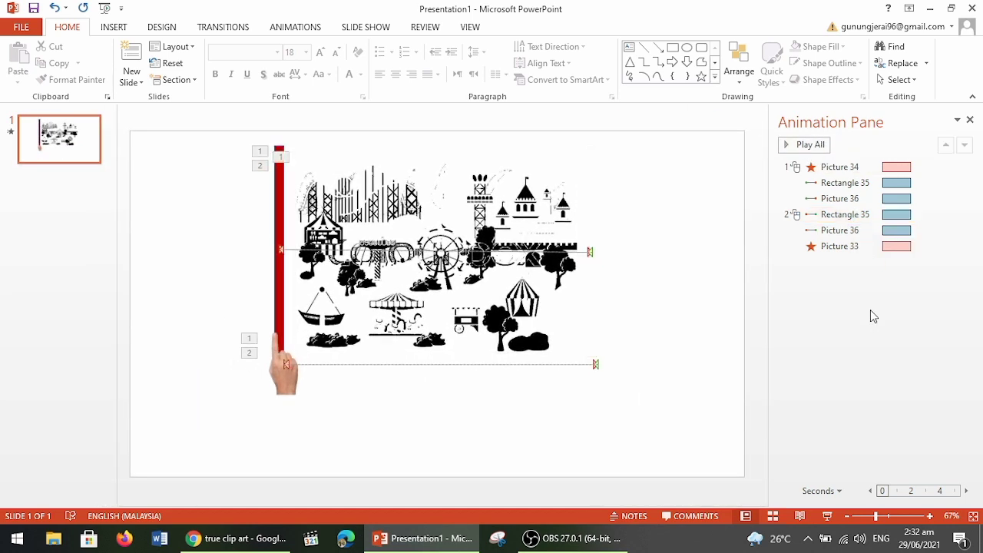
Step: Set the second red-bar movement's Smooth start and Smooth end to 0 sec
click(851, 216)
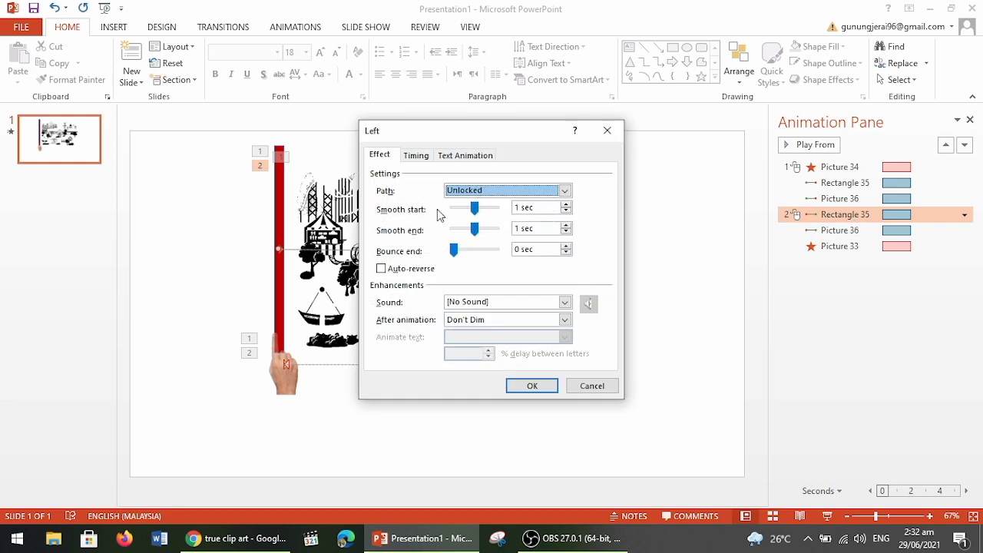
mouse_move(474, 208)
mouse_down()
mouse_move(453, 209)
mouse_move(447, 244)
mouse_up()
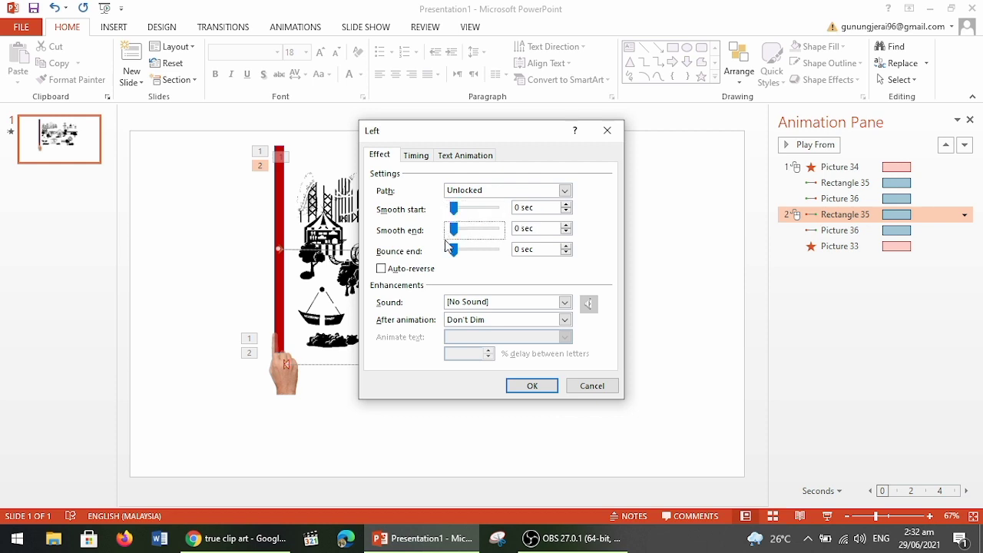
click(531, 385)
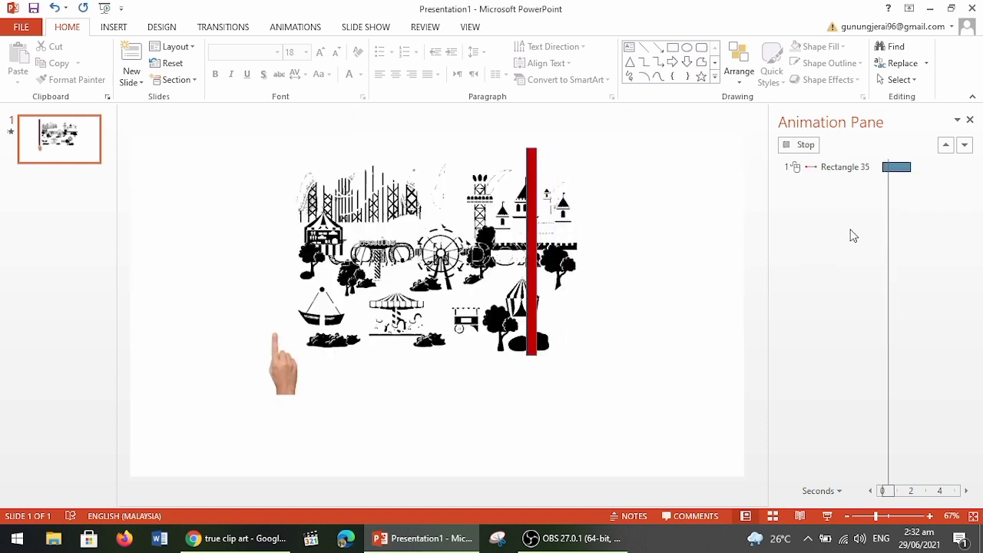
Step: Set the second hand movement's Smooth start and Smooth end to 0 sec
click(852, 230)
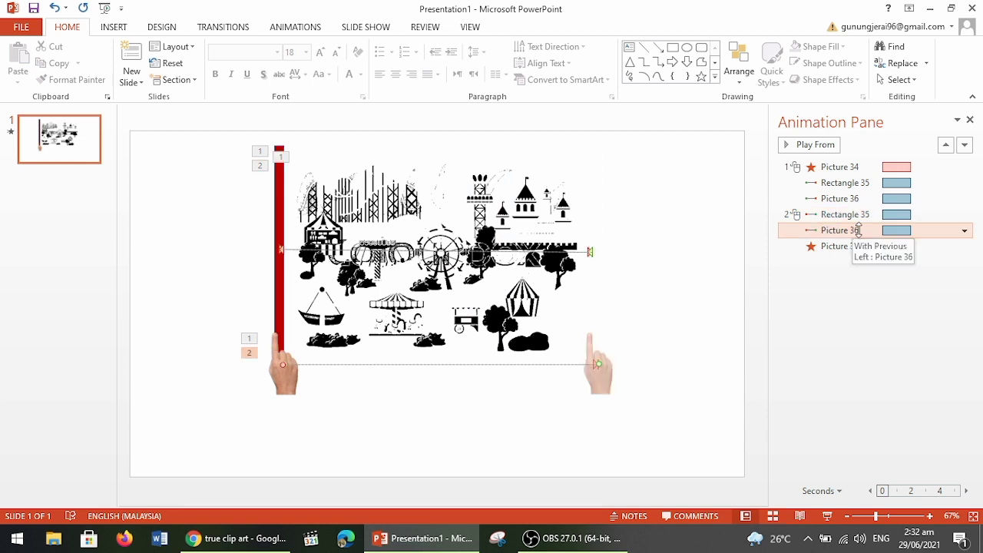
click(964, 232)
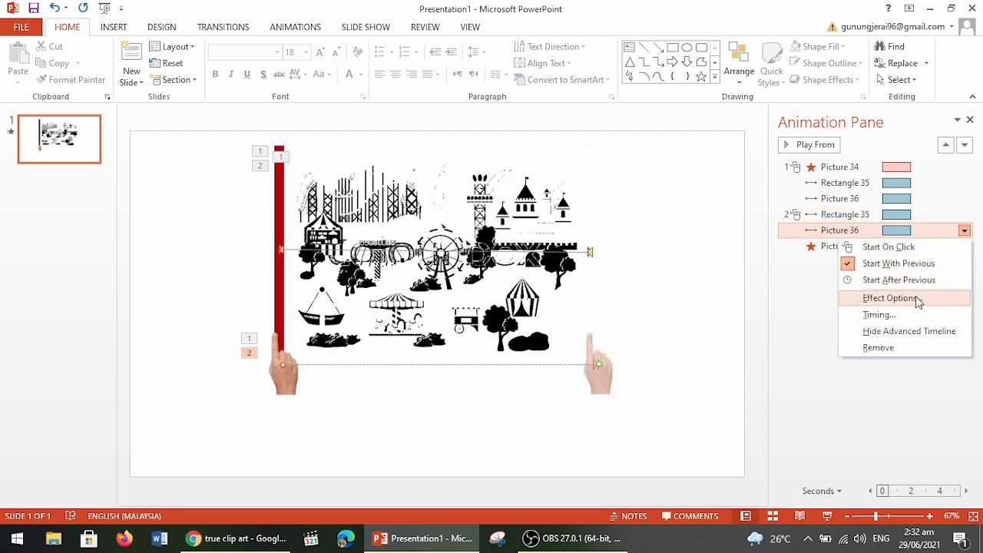
click(890, 298)
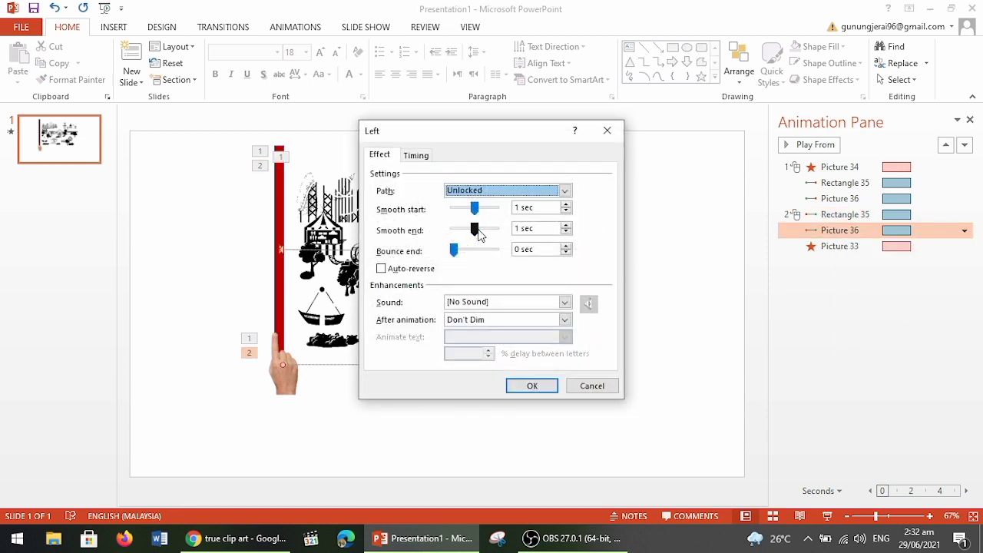
mouse_move(476, 234)
mouse_down()
mouse_move(453, 234)
mouse_move(462, 209)
mouse_move(453, 209)
mouse_up()
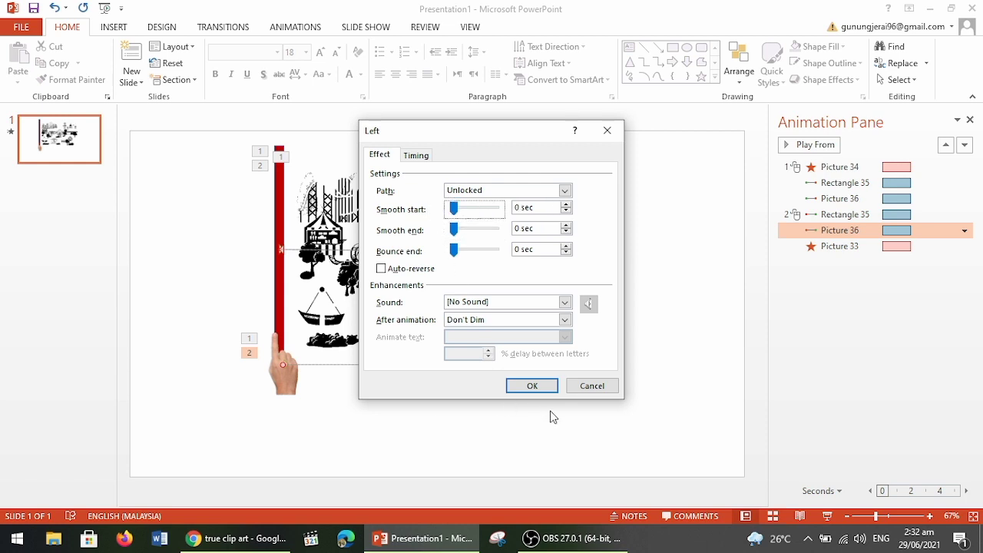
click(532, 385)
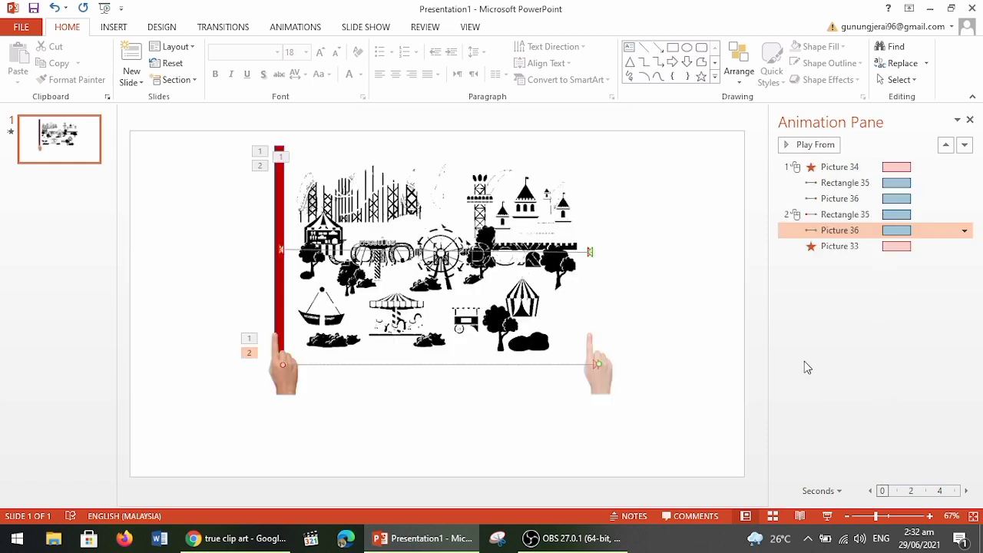
click(820, 145)
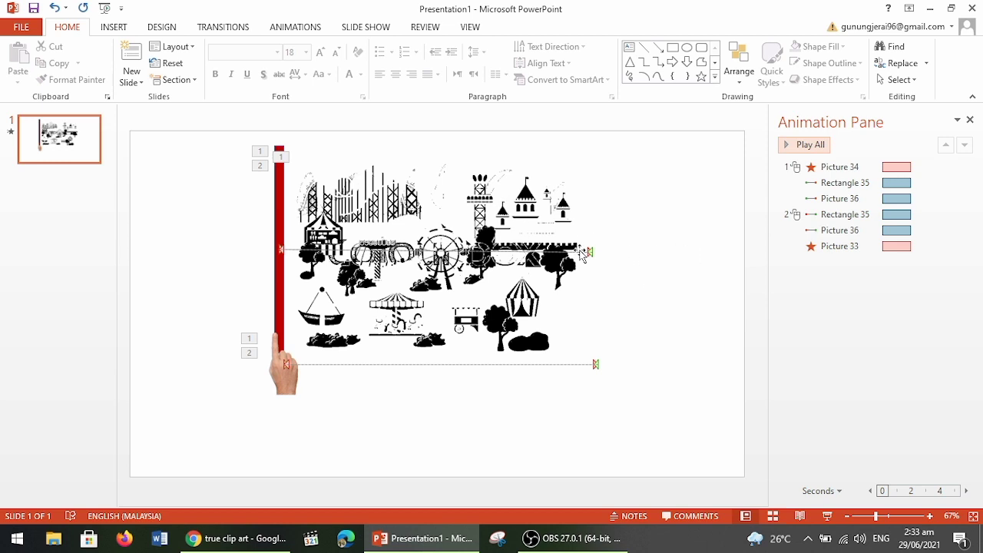
Step: Add a Lines motion path to the red bar with the direction set to Right
click(276, 199)
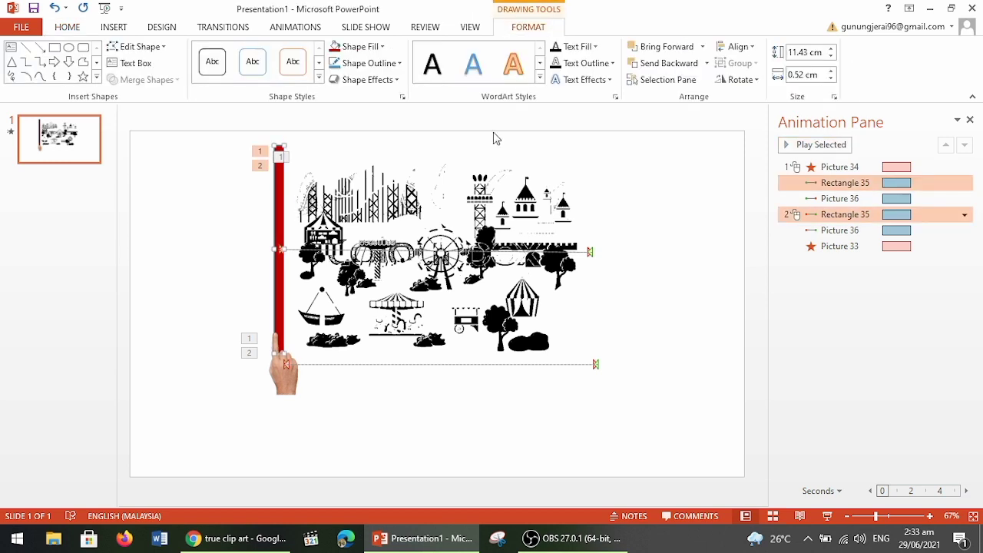
click(295, 27)
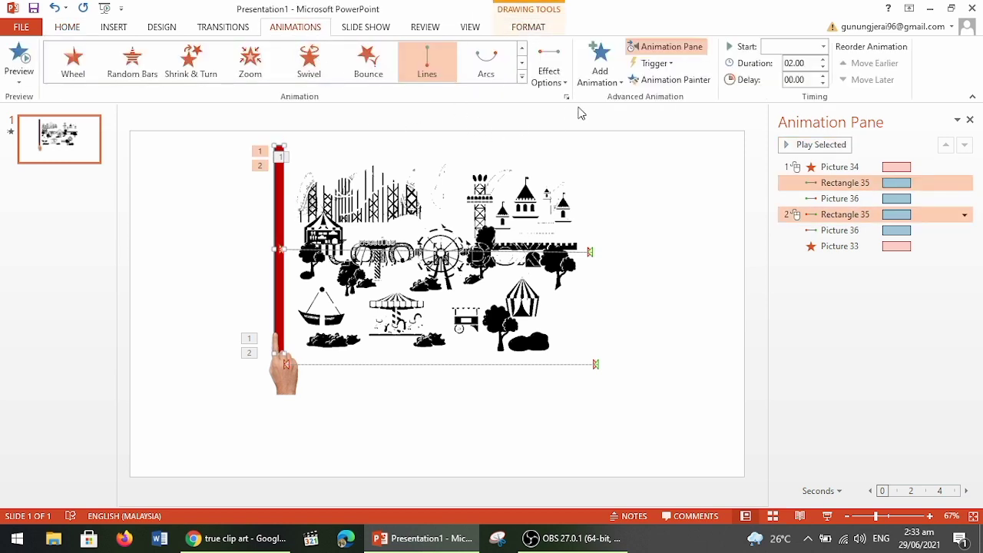
click(616, 87)
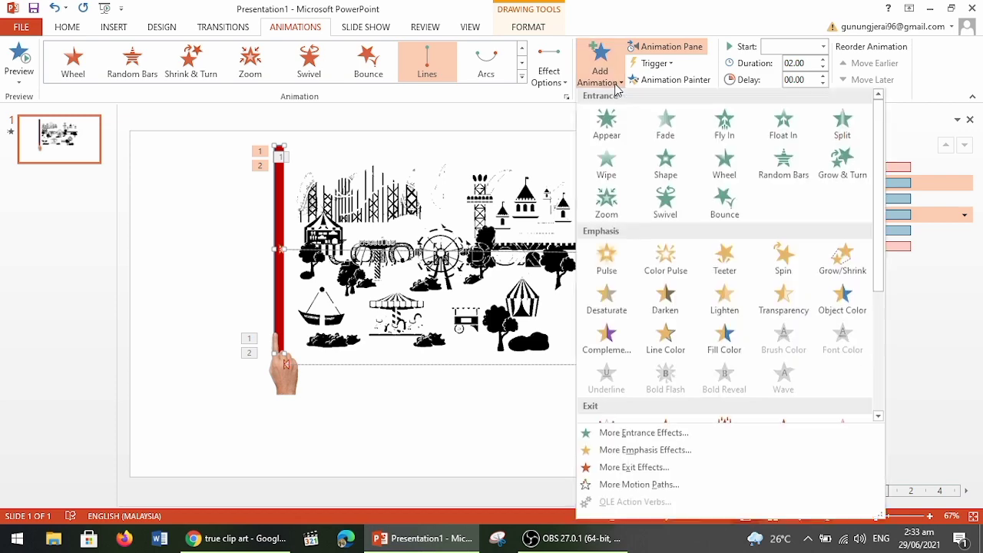
scroll(665, 178, down, 3)
scroll(665, 178, down, 2)
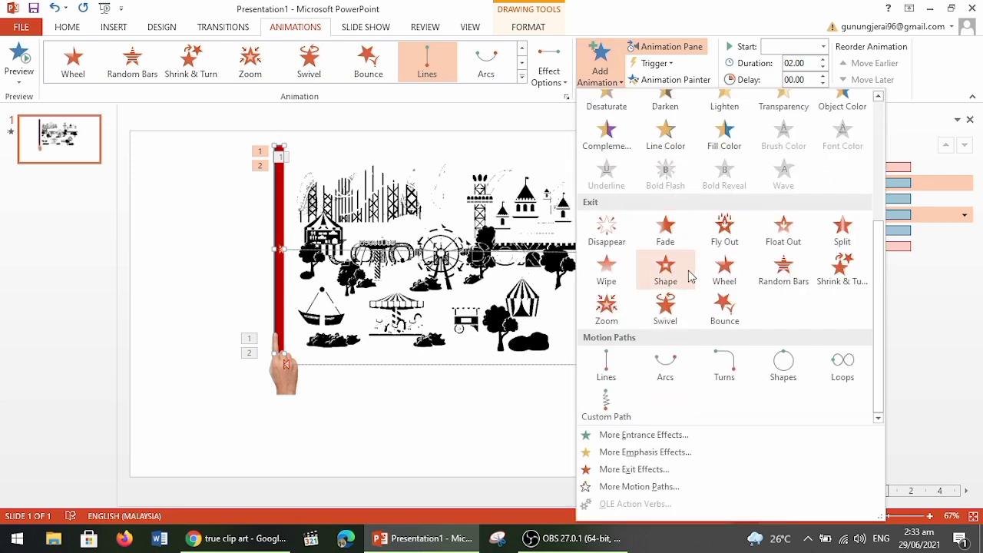
click(606, 369)
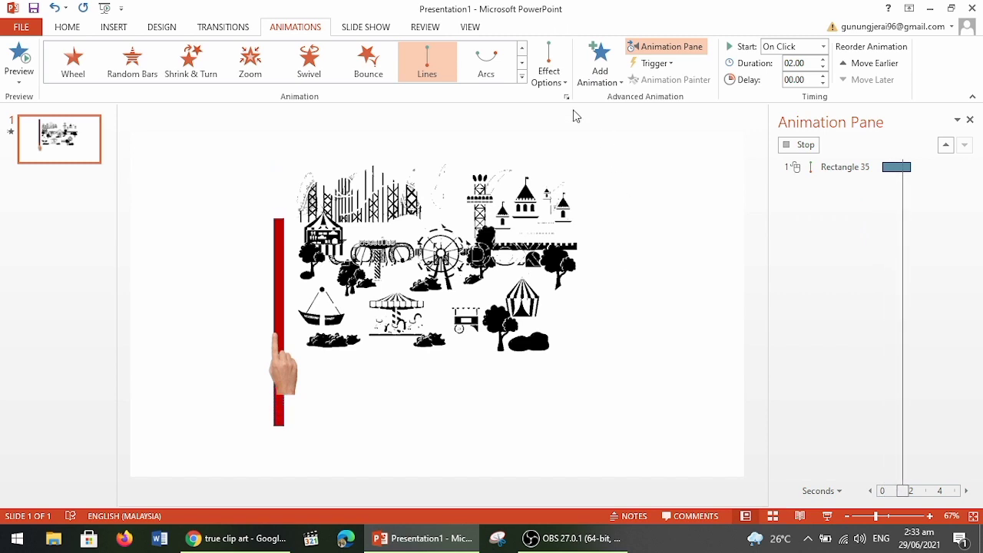
click(561, 78)
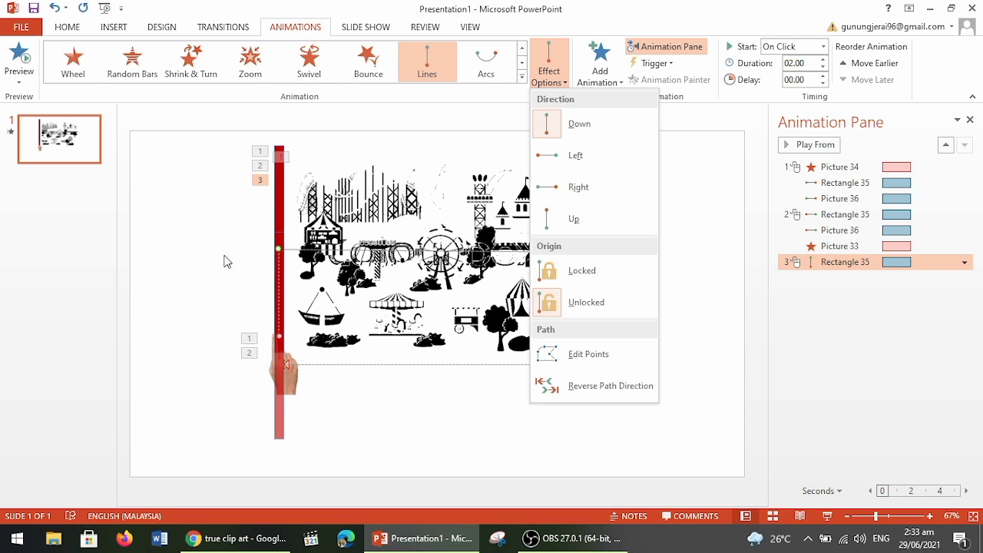
click(584, 187)
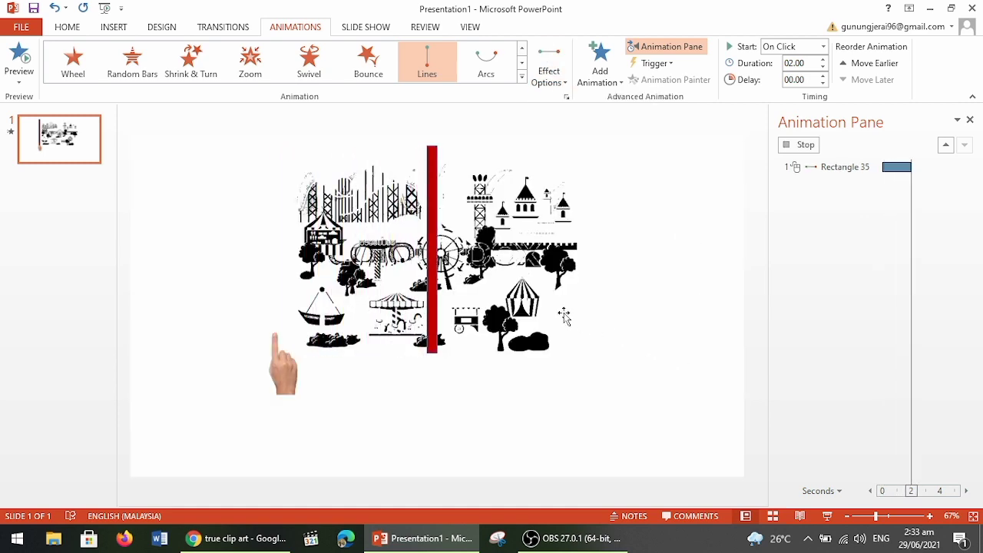
Step: Drag the bar's path end point level to the illustration's right edge
click(566, 96)
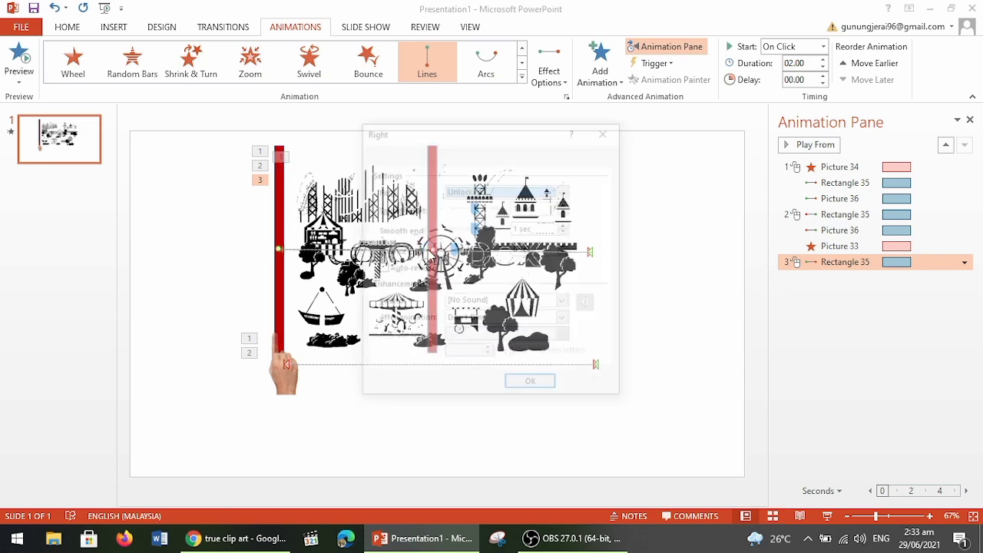
click(612, 136)
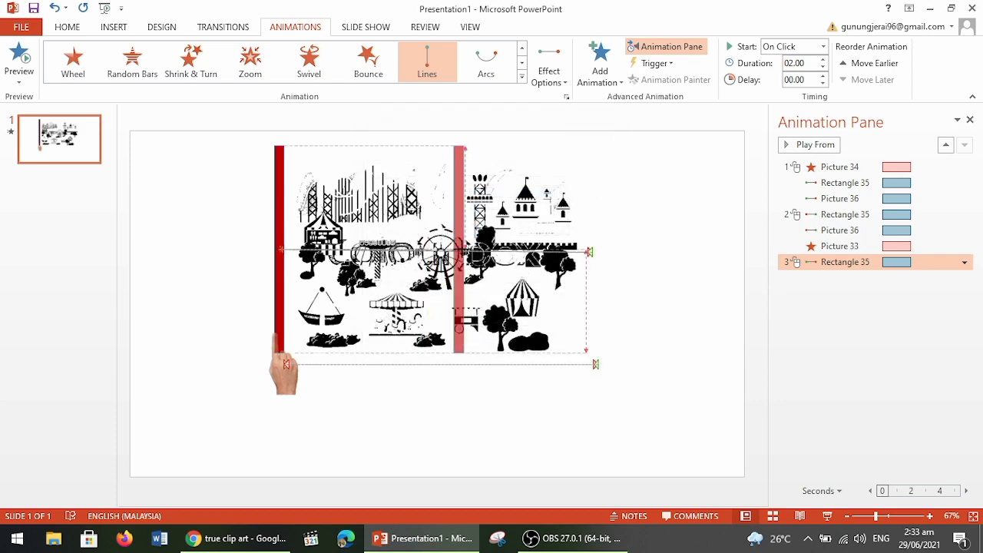
drag(584, 258, 593, 258)
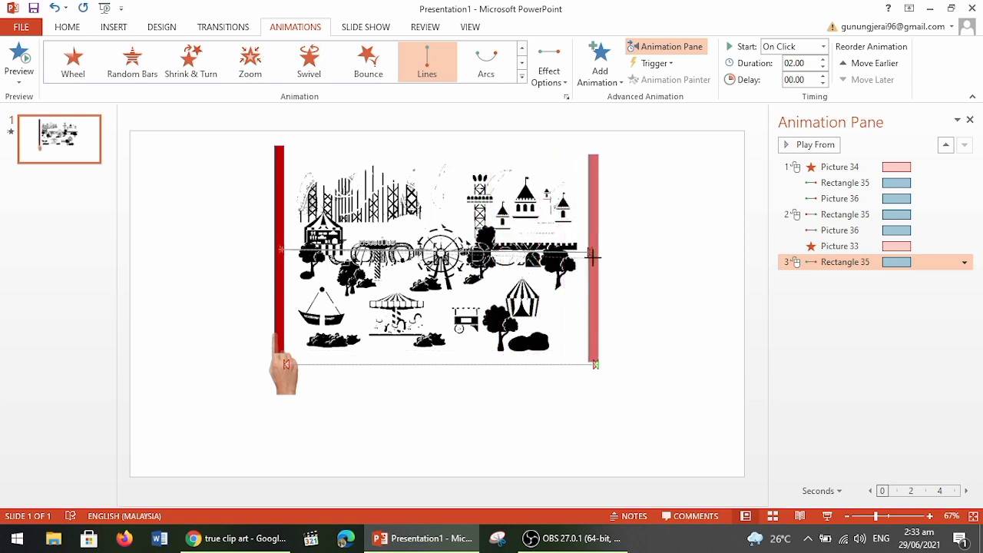
drag(592, 258, 591, 252)
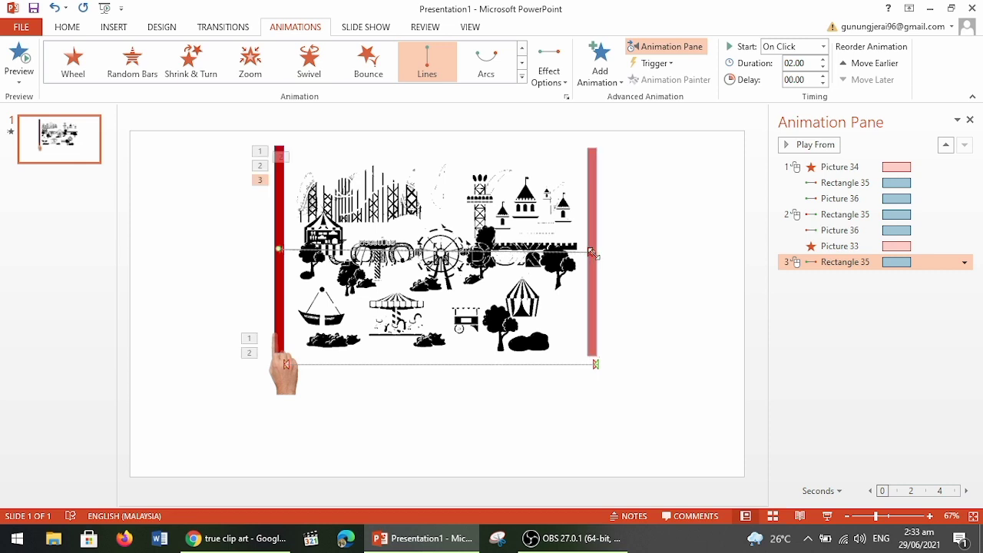
click(660, 422)
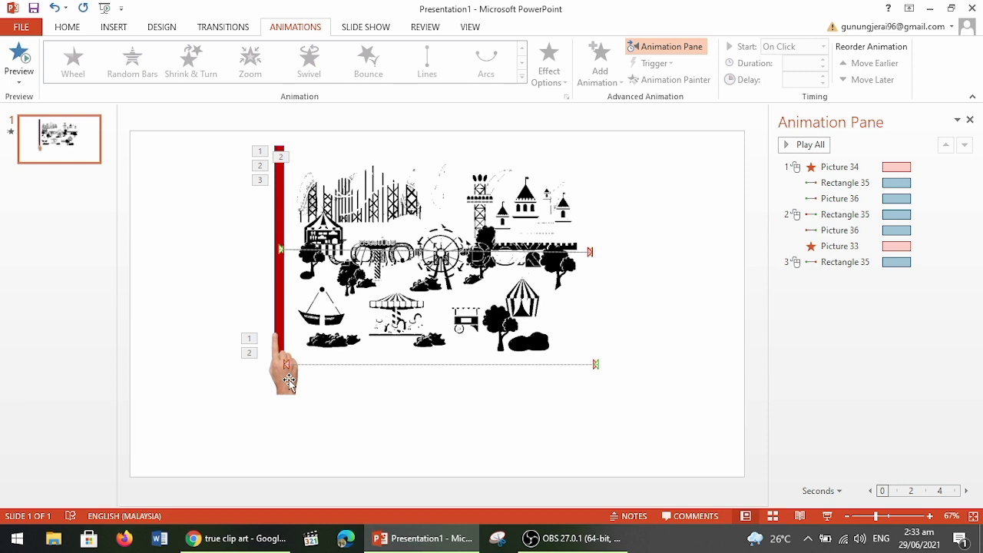
Step: Give the pointing hand picture a Lines motion path directed Right as animation 4
click(289, 379)
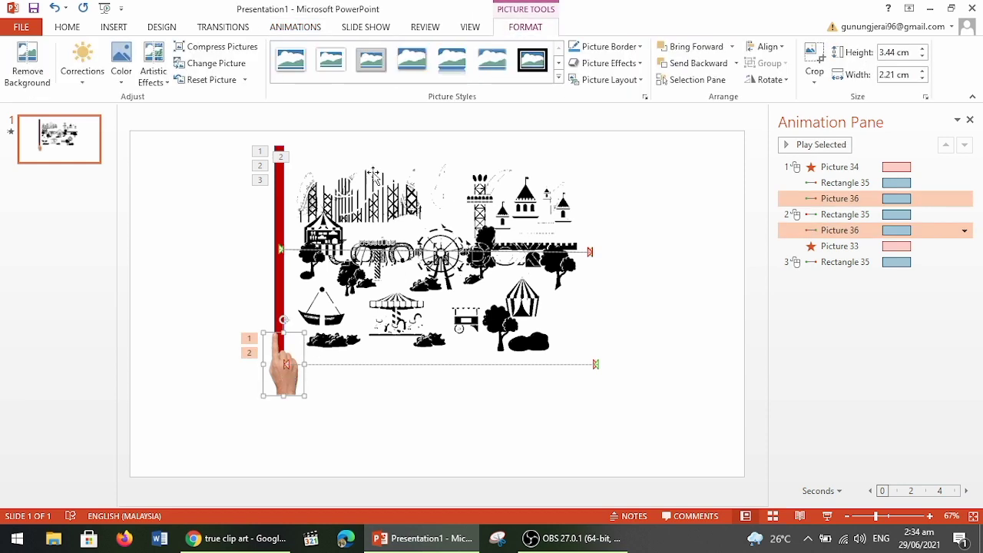
click(310, 29)
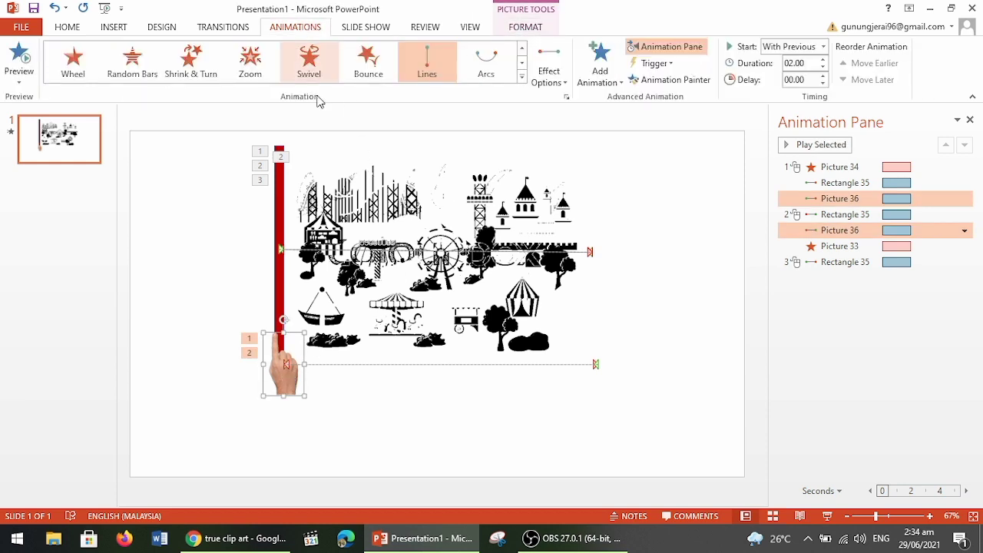
click(598, 71)
scroll(680, 241, down, 3)
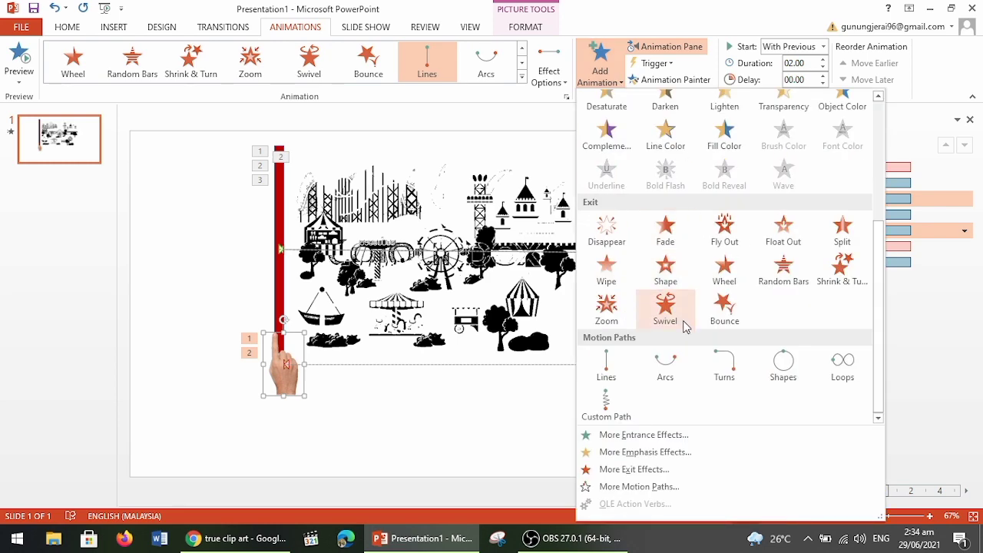
click(611, 374)
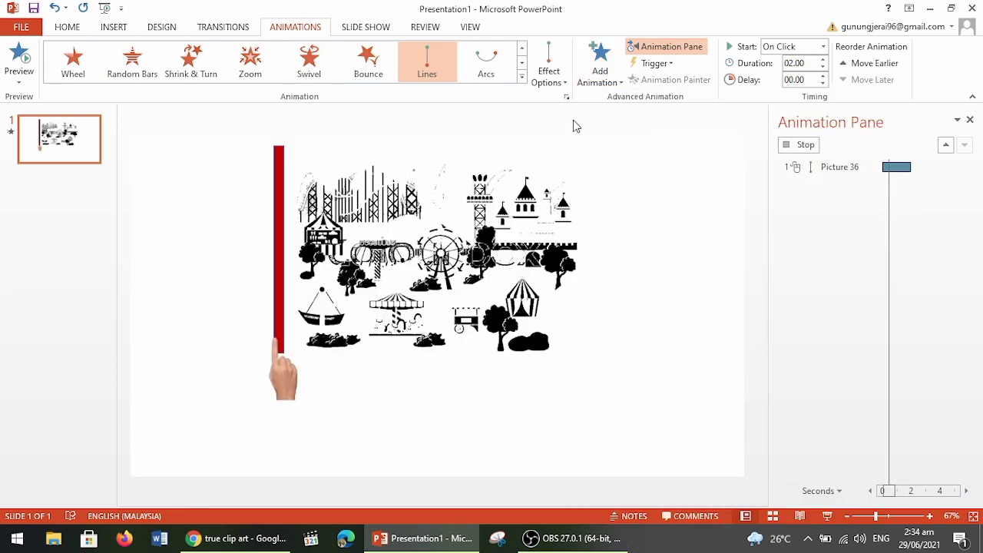
click(557, 83)
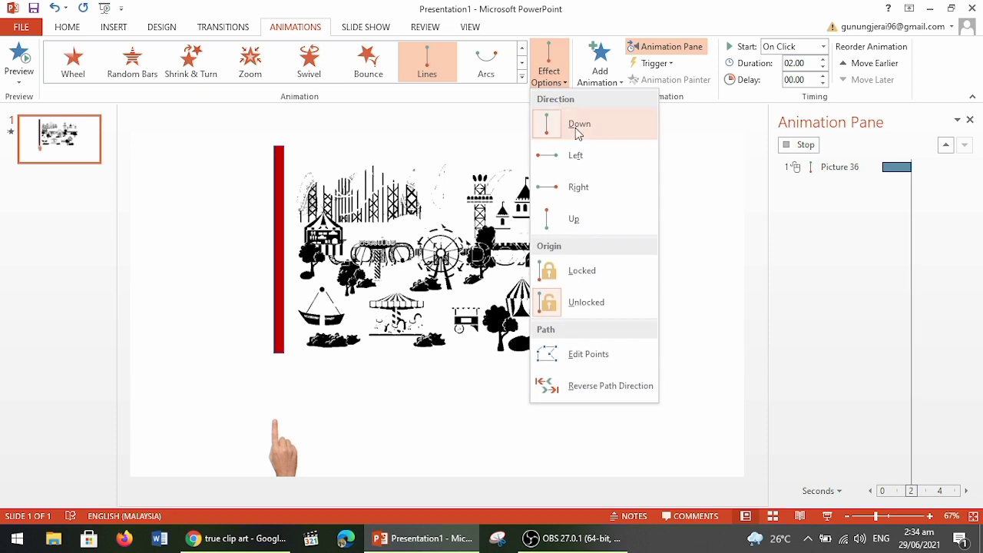
click(586, 193)
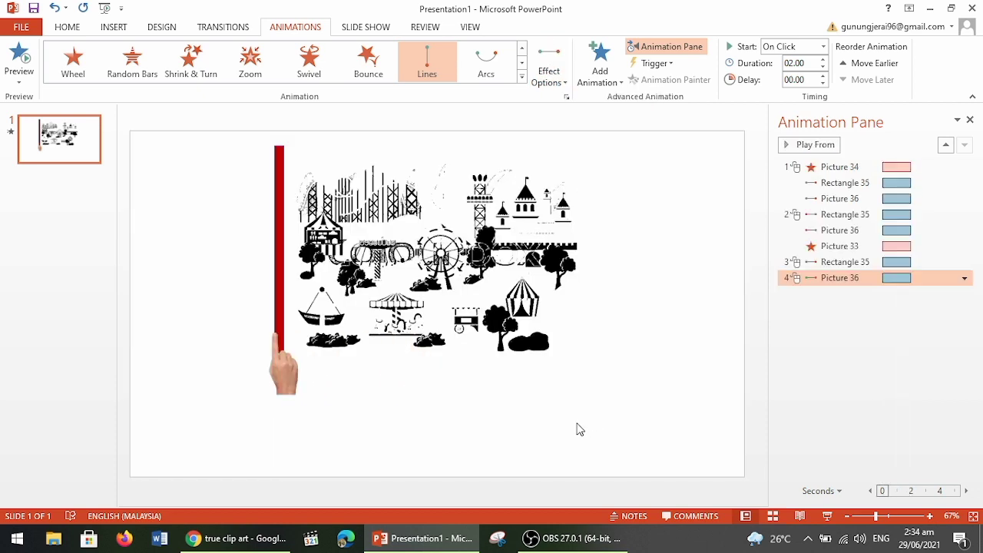
key(Escape)
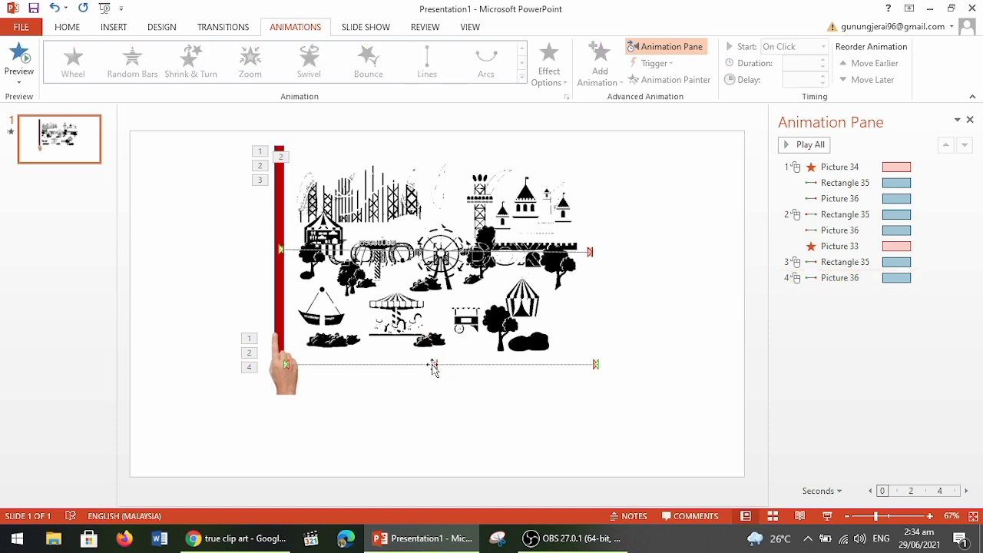
Step: Set the hand's motion smoothing to 0 sec and stretch its path end to match the bar's
double_click(433, 367)
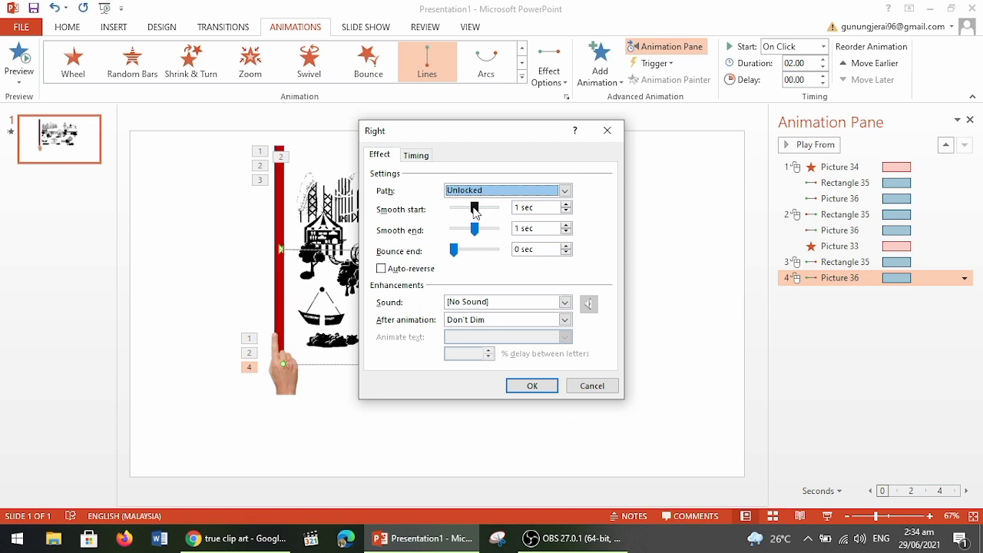
mouse_move(475, 213)
mouse_down()
mouse_move(454, 209)
mouse_move(454, 230)
mouse_up()
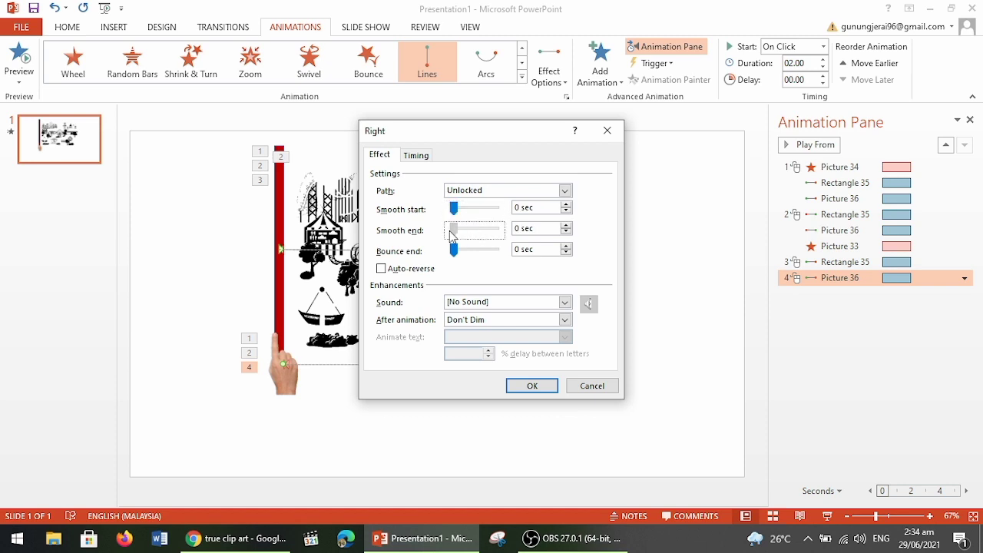
click(533, 387)
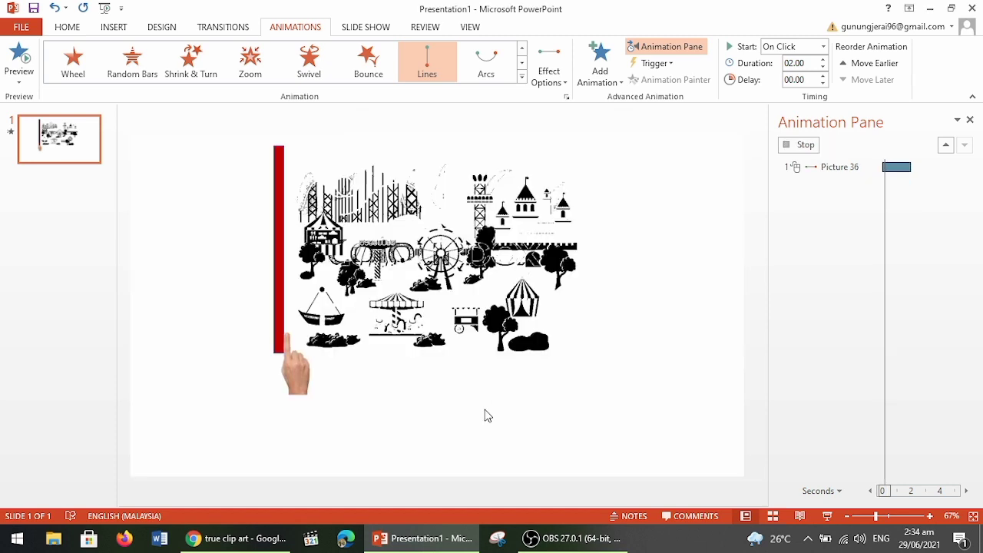
drag(437, 367, 599, 367)
click(655, 440)
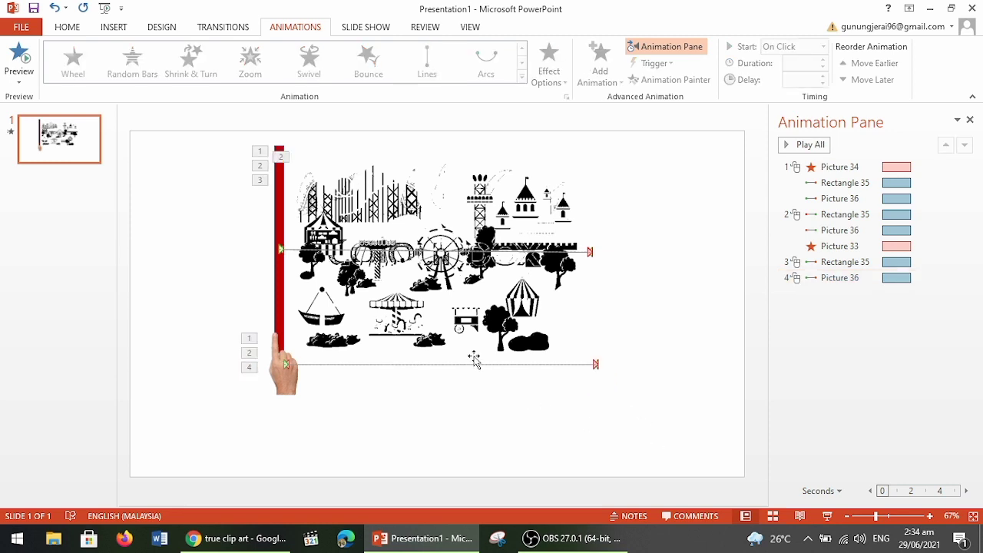
Step: Set the red bar's Lines motion to 0 sec smooth start and smooth end
double_click(590, 252)
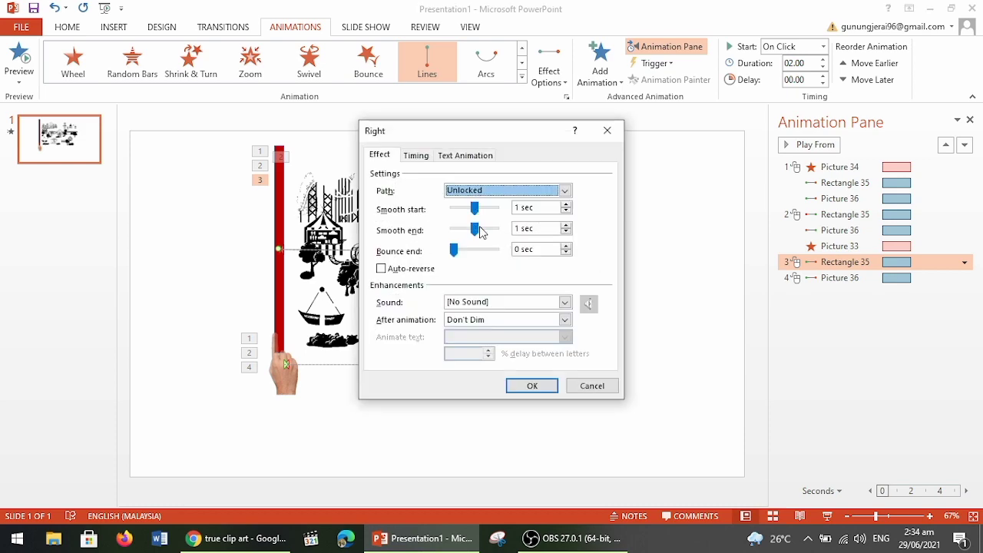
mouse_move(477, 230)
mouse_down()
mouse_move(449, 231)
mouse_move(450, 214)
mouse_up()
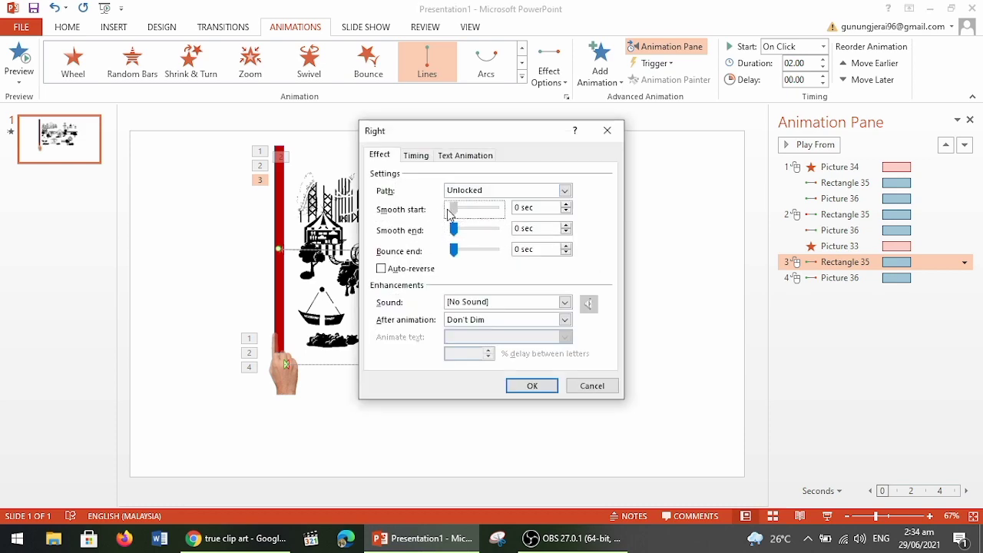
click(535, 387)
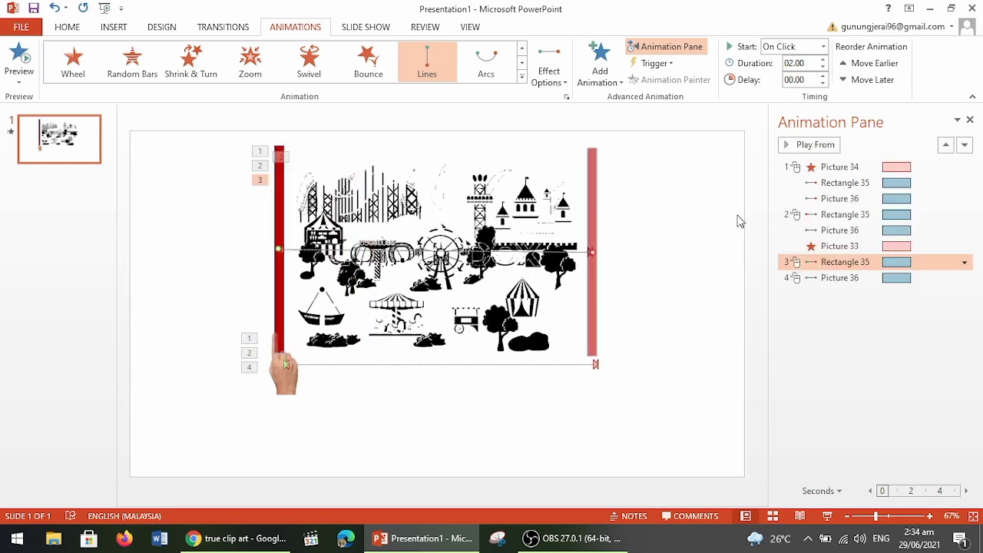
click(463, 191)
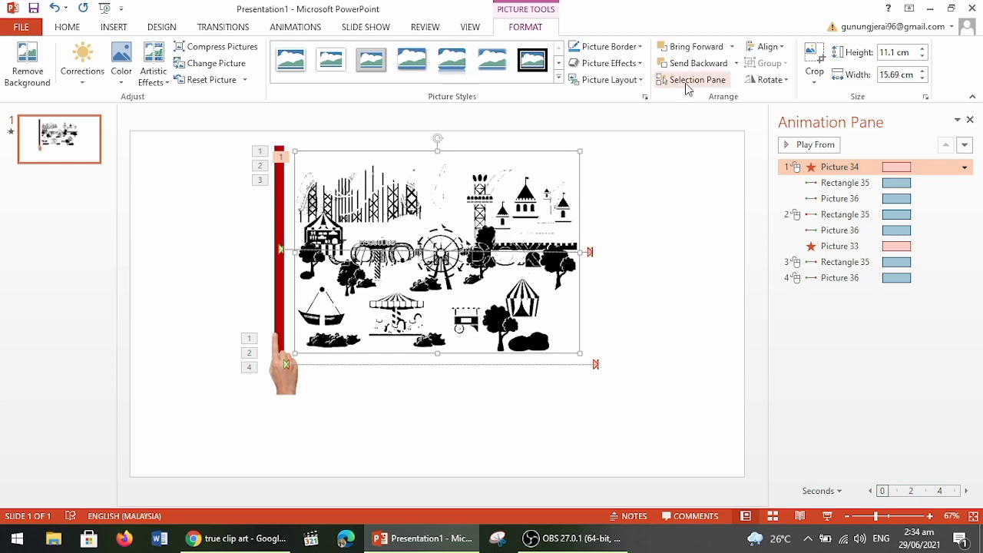
Step: In the Selection Pane, toggle visibility of Pictures 32, 33 and 34 to compare the layers
click(689, 81)
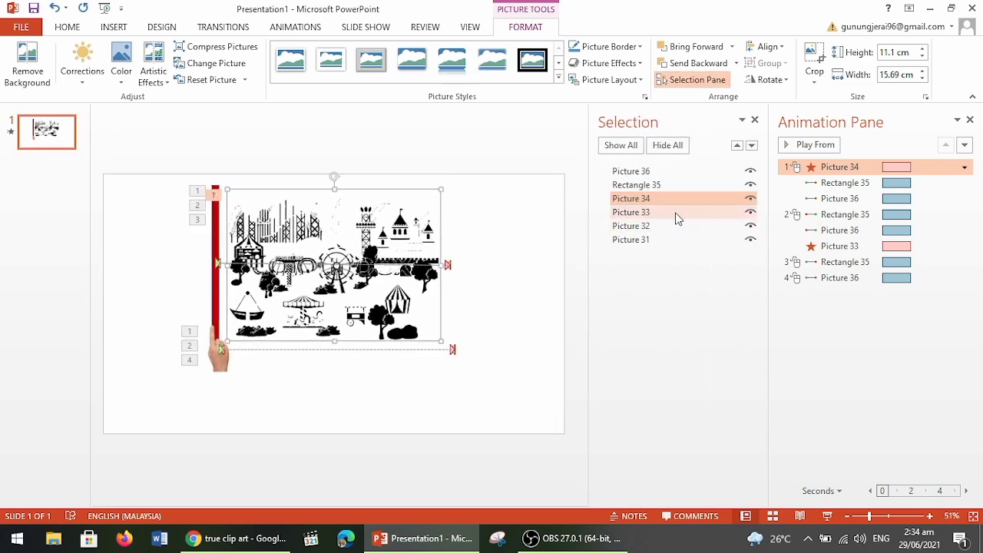
click(664, 213)
click(664, 228)
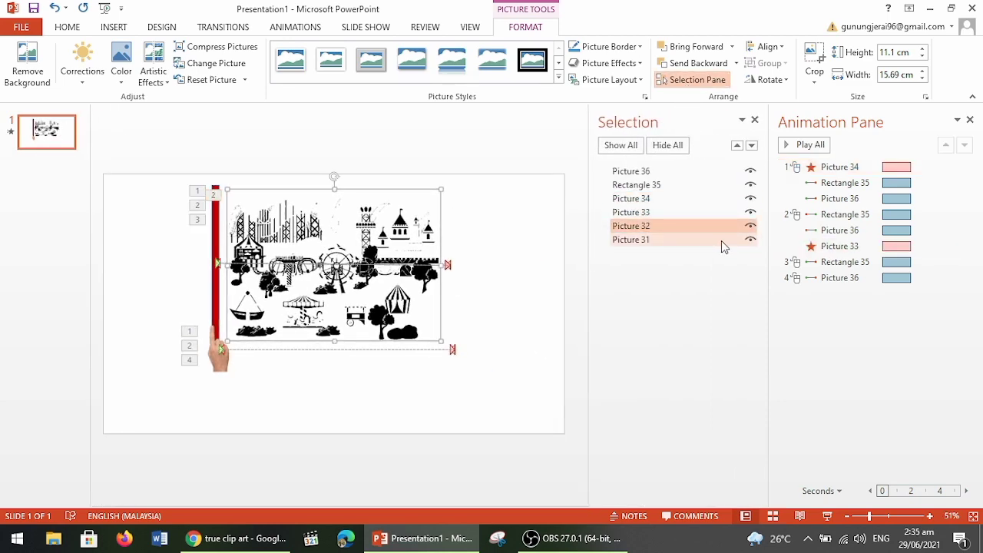
click(750, 225)
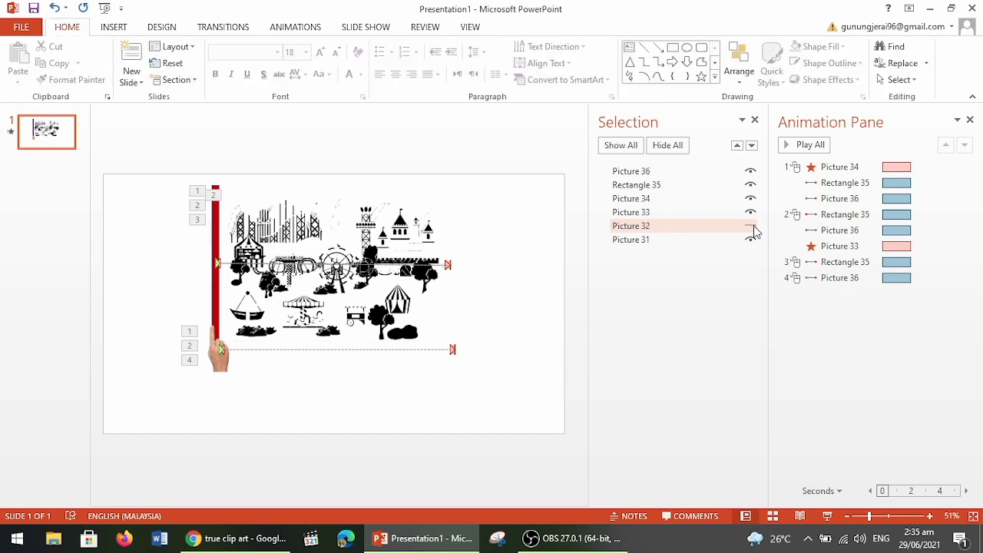
click(750, 212)
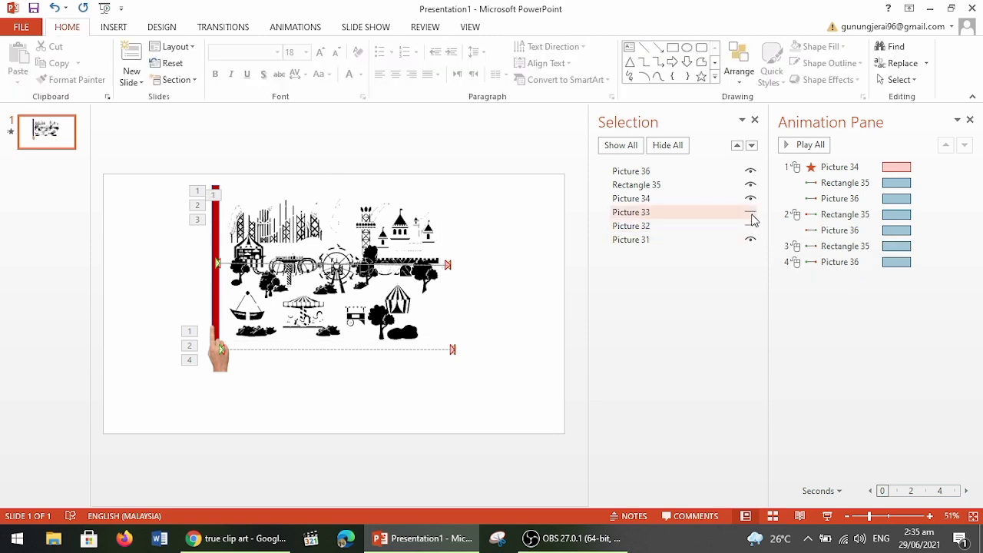
click(750, 199)
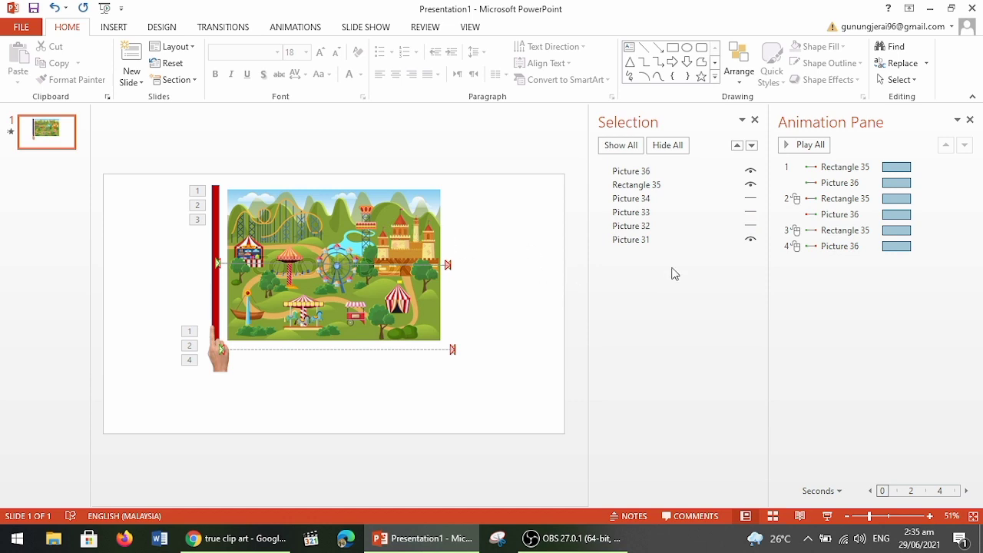
click(750, 226)
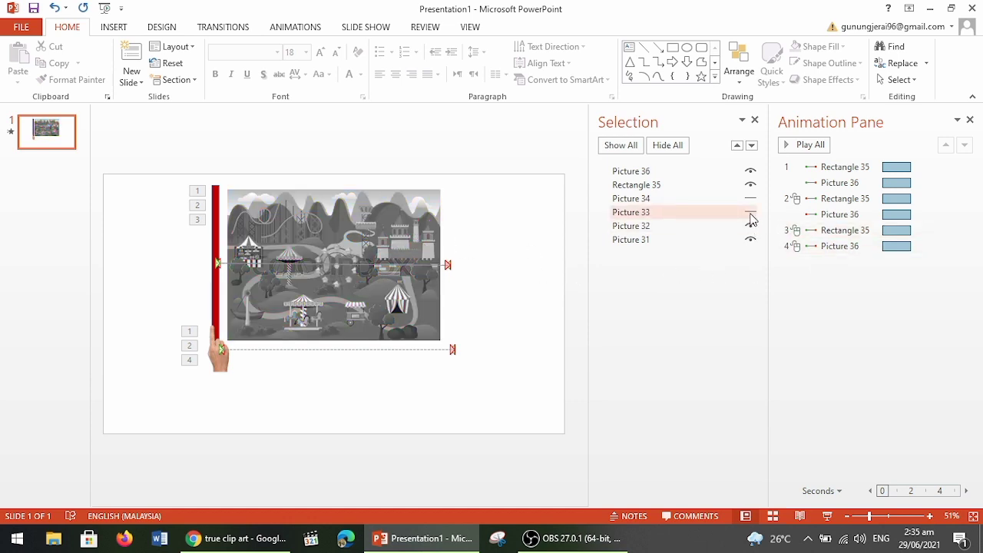
click(750, 212)
click(750, 199)
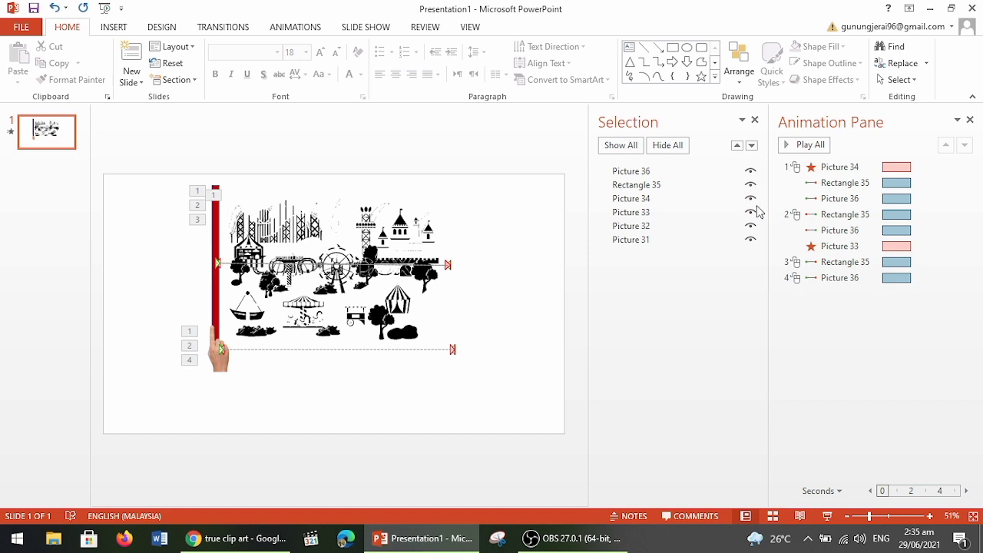
Step: Hide Pictures 34 and 33, keep grey Picture 32 visible, and close the Selection Pane
click(750, 199)
click(750, 225)
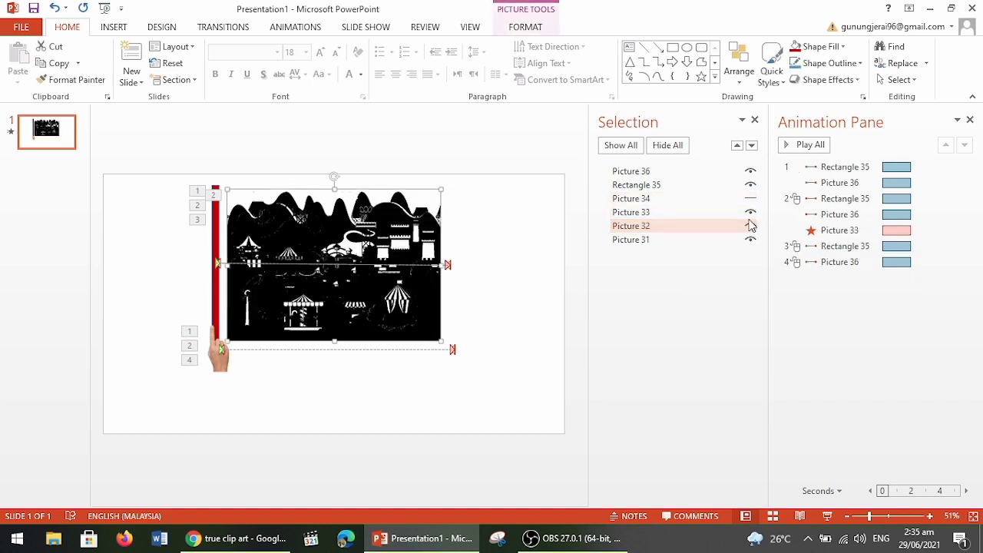
click(750, 213)
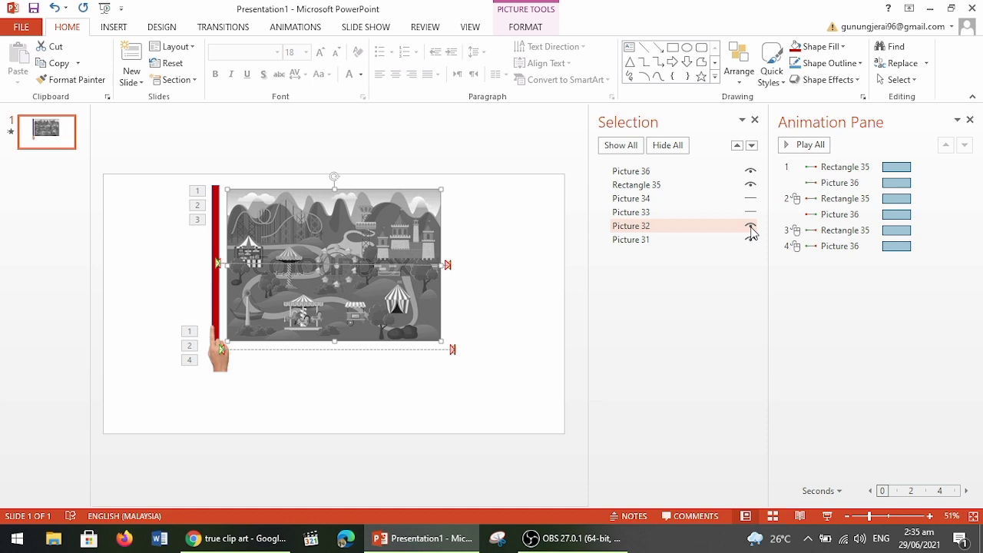
click(750, 227)
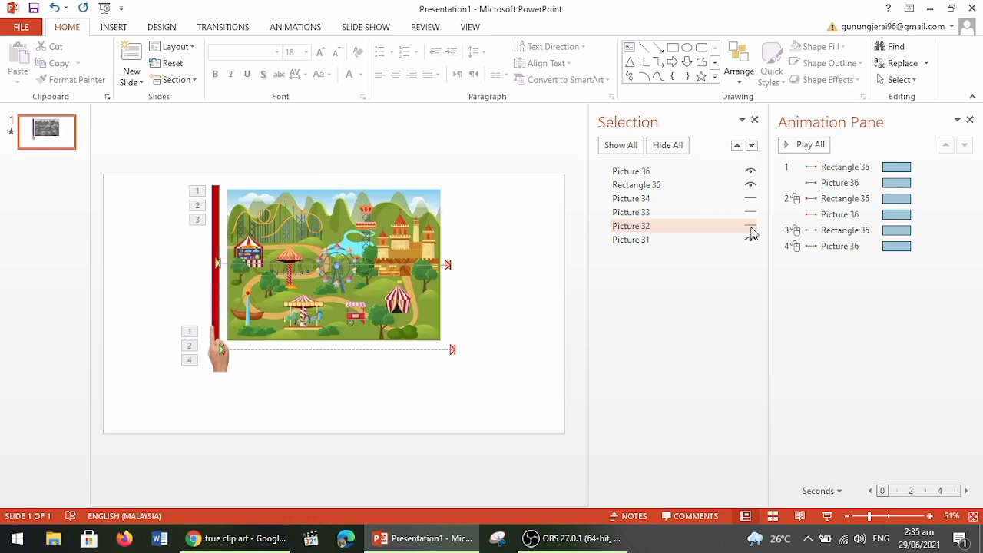
click(750, 227)
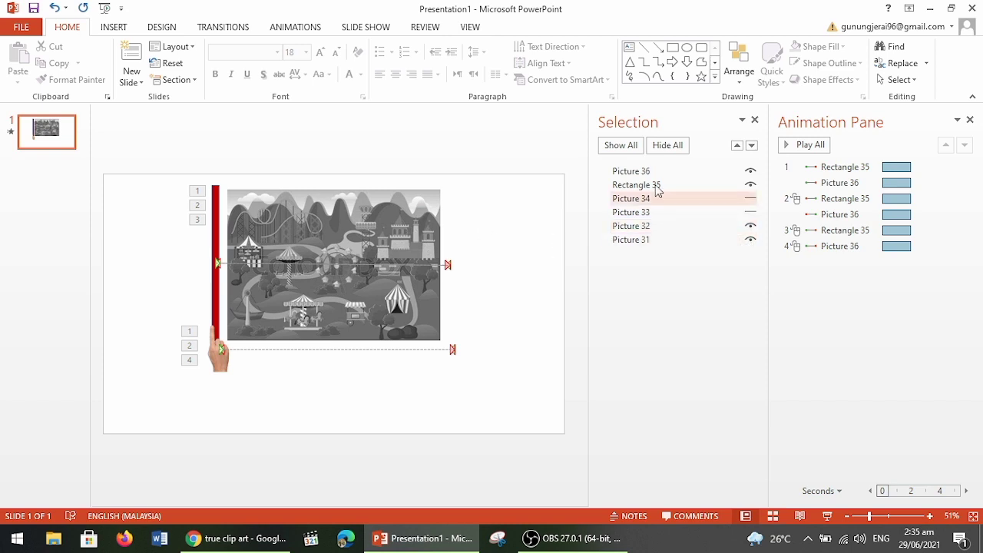
click(755, 123)
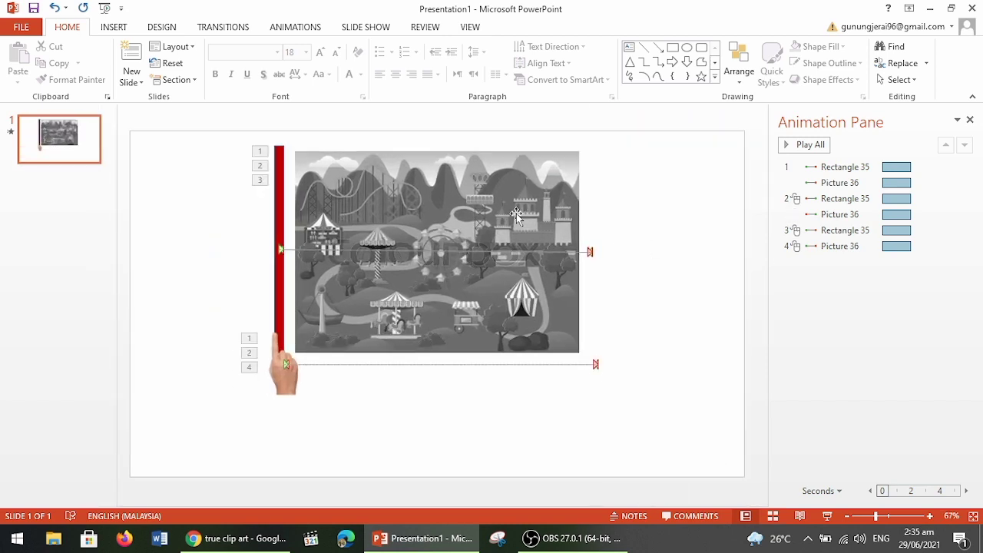
click(501, 215)
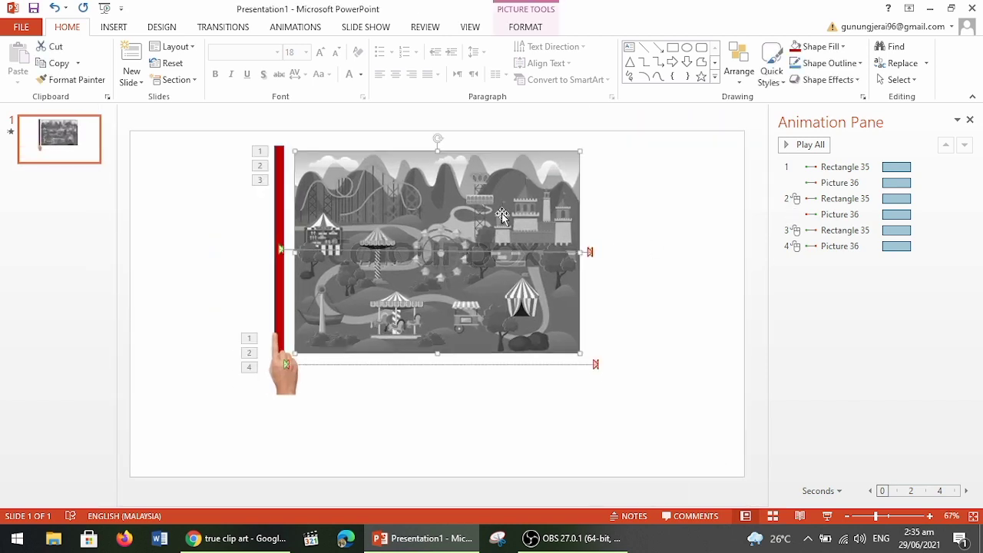
Step: Apply a Wipe exit effect from the left to the grey amusement-park picture
click(309, 29)
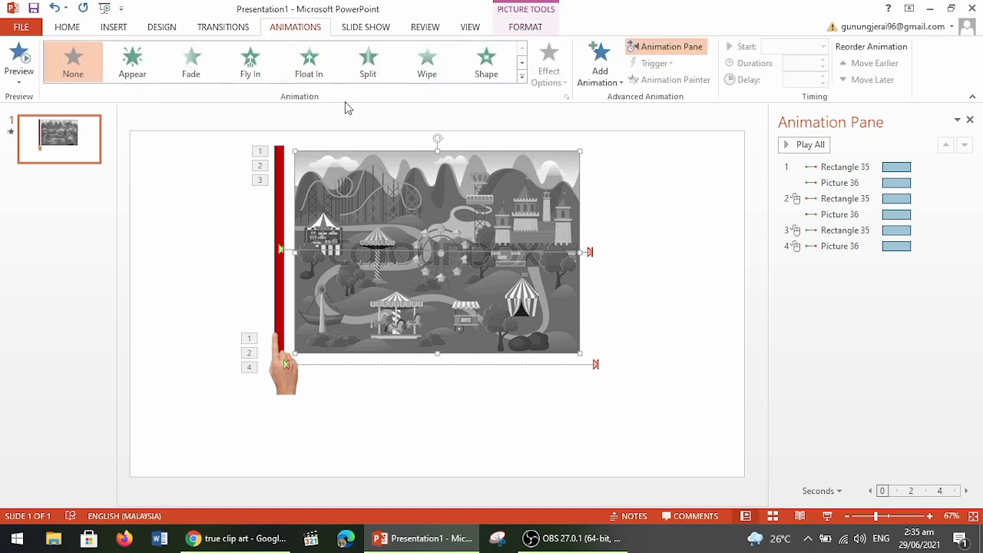
click(522, 77)
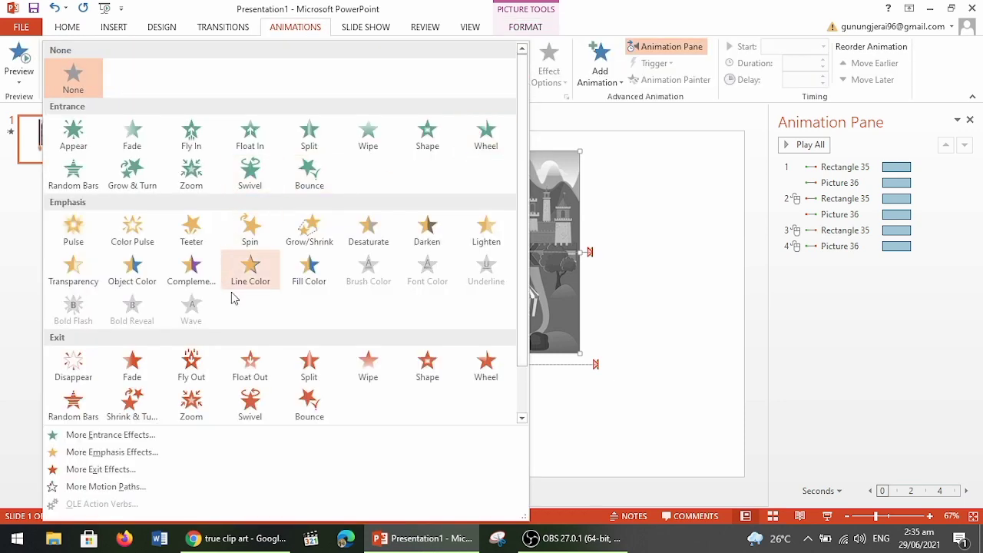
click(369, 375)
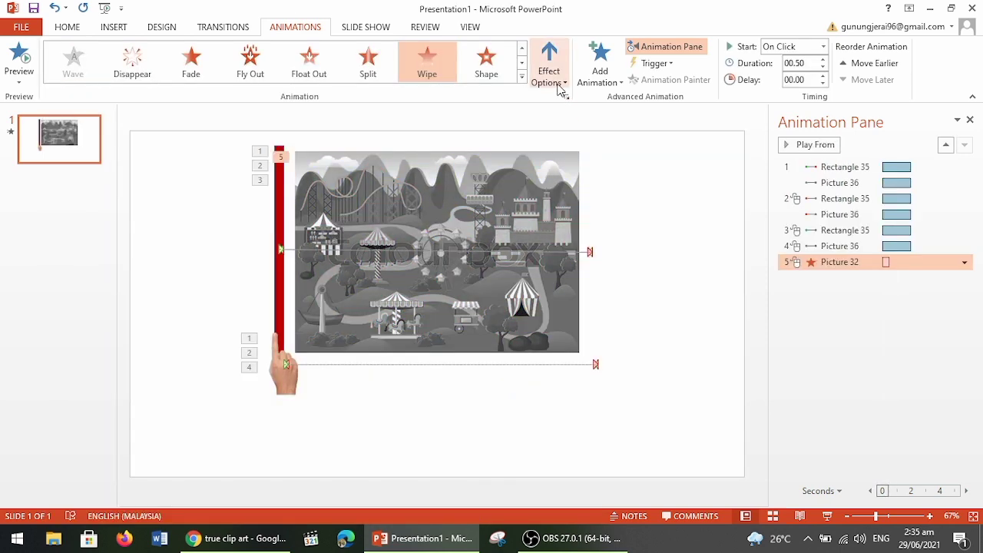
click(560, 88)
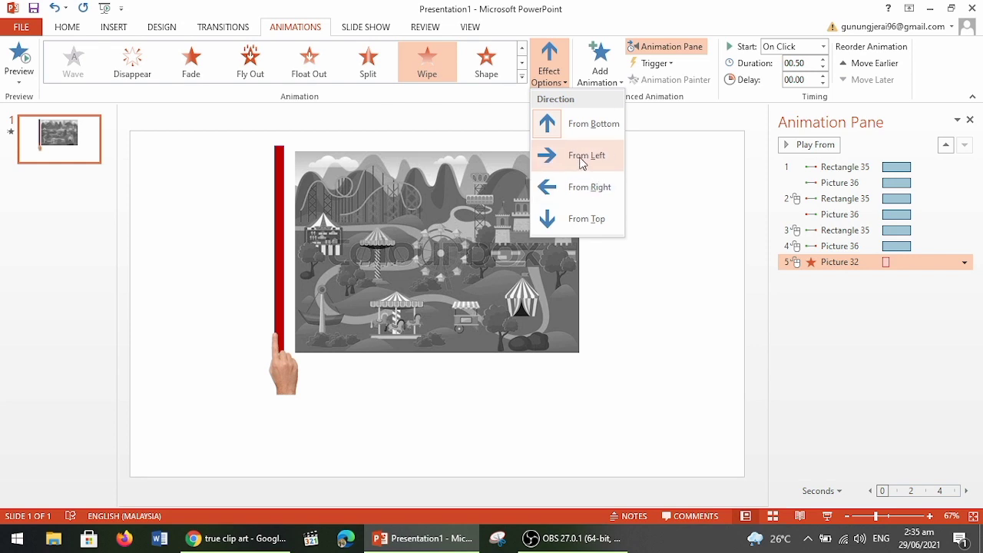
click(581, 158)
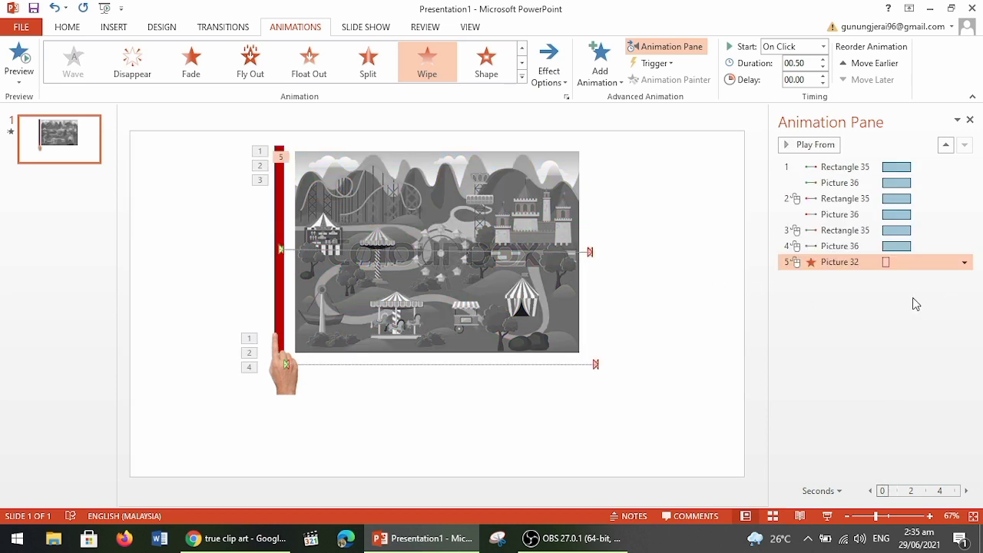
Step: Select the grey picture's wipe in the Animation Pane and set its duration to 02.00
click(841, 229)
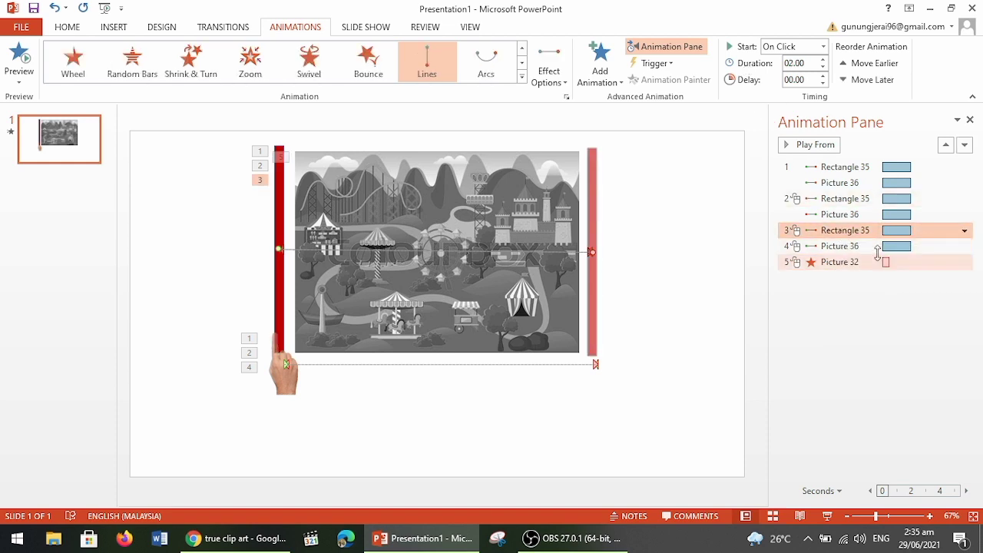
click(875, 248)
click(856, 263)
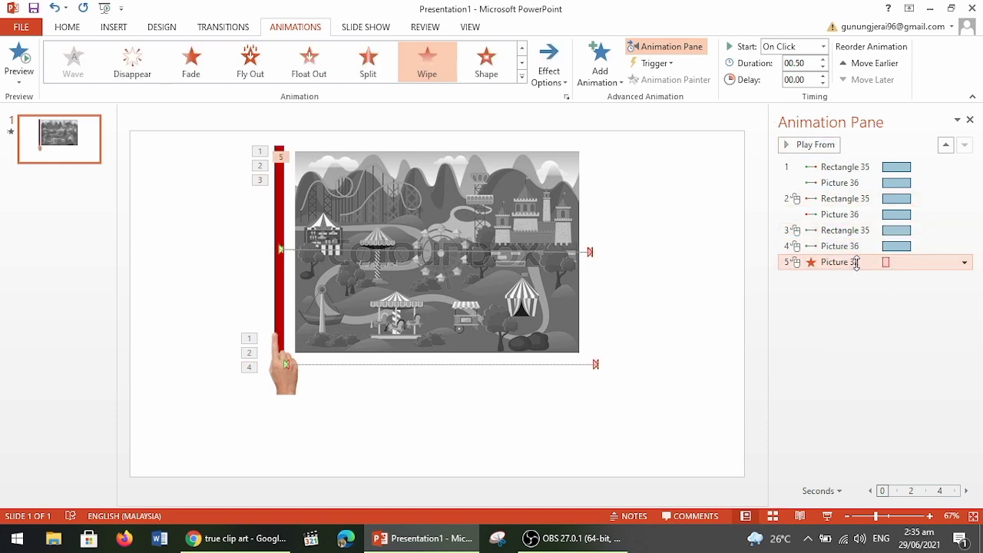
click(823, 62)
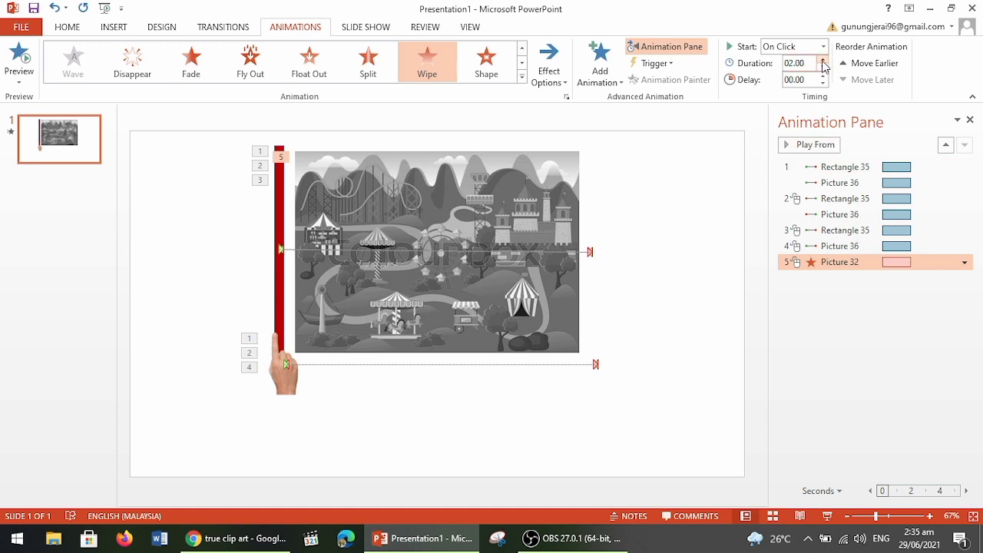
Step: Set the hand motion and grey-picture wipe to Start With Previous, then preview
click(900, 356)
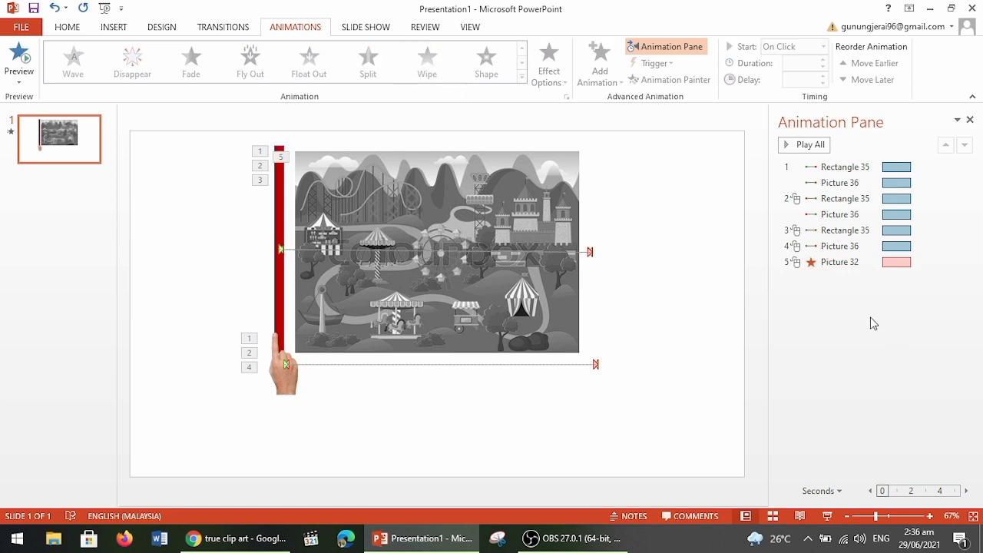
click(846, 247)
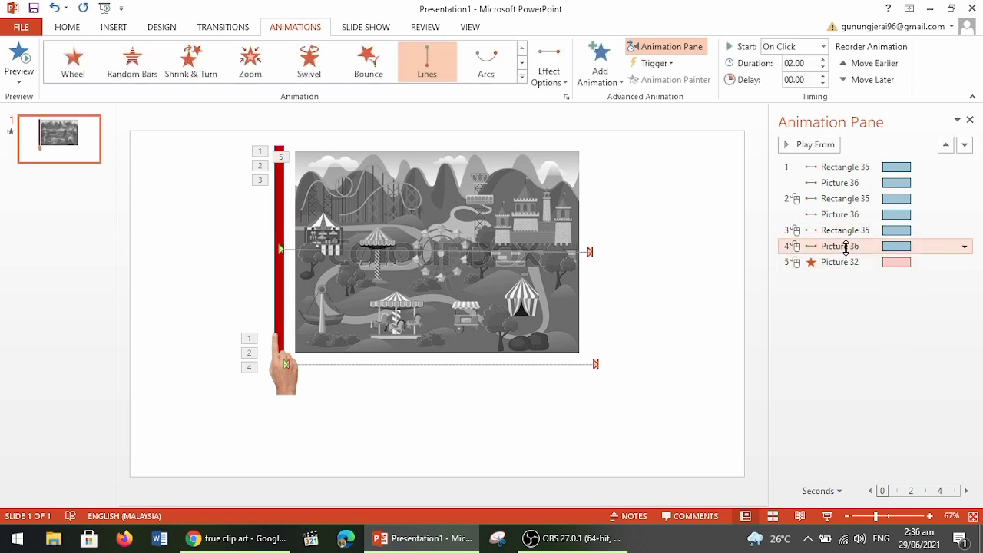
click(965, 246)
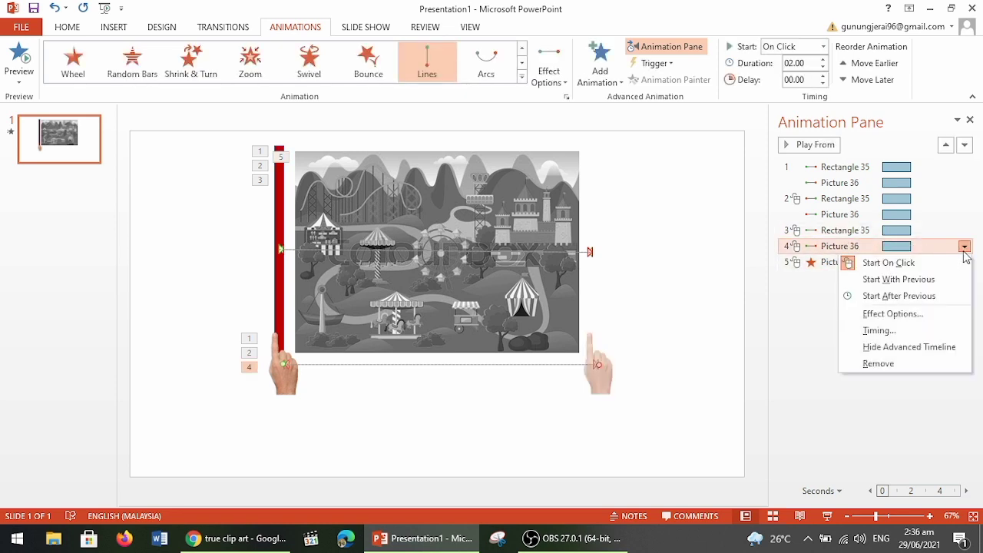
click(929, 279)
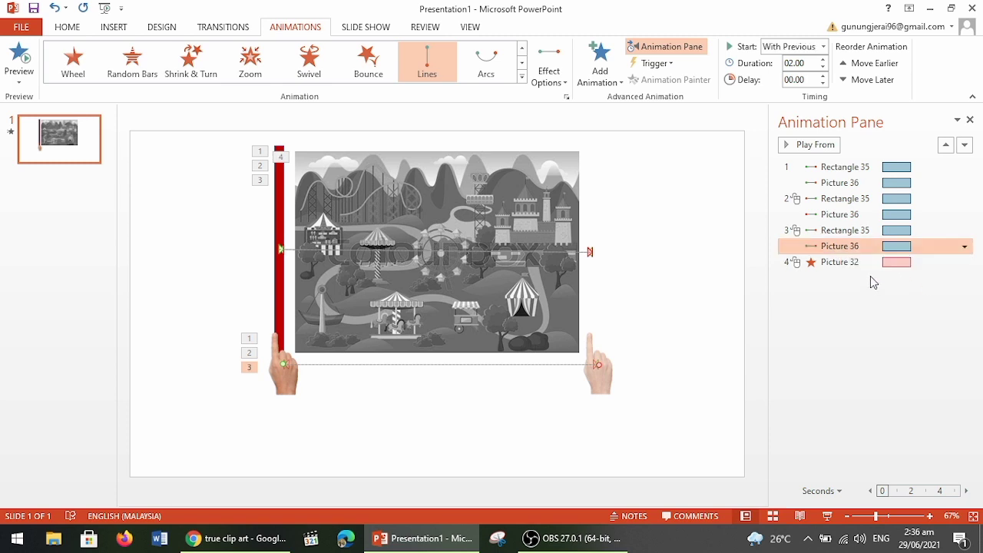
click(864, 262)
click(965, 264)
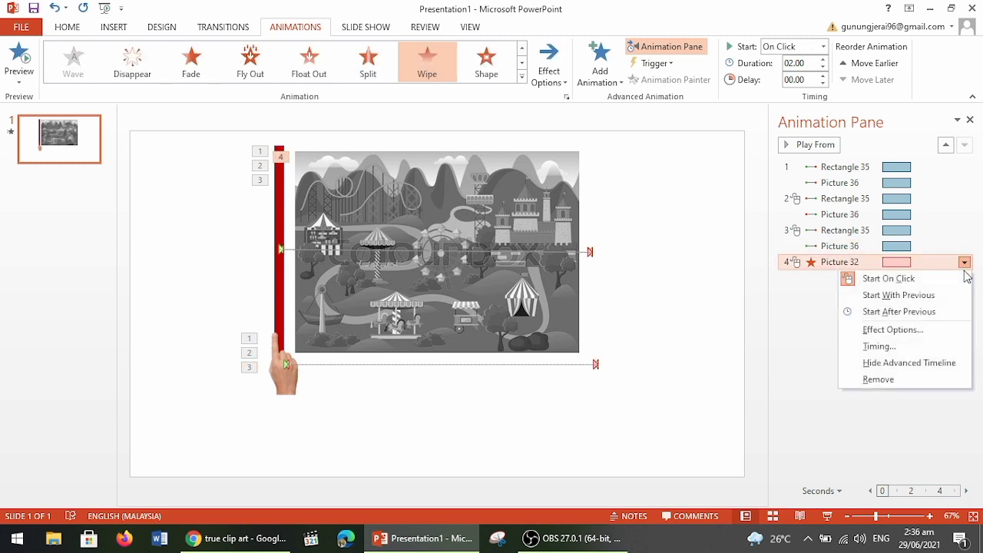
click(895, 296)
click(897, 389)
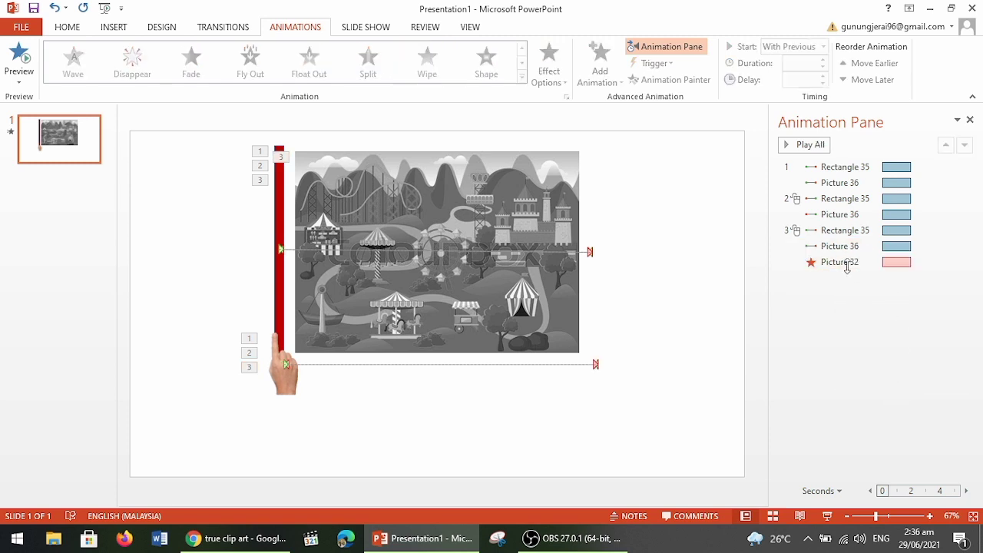
click(810, 146)
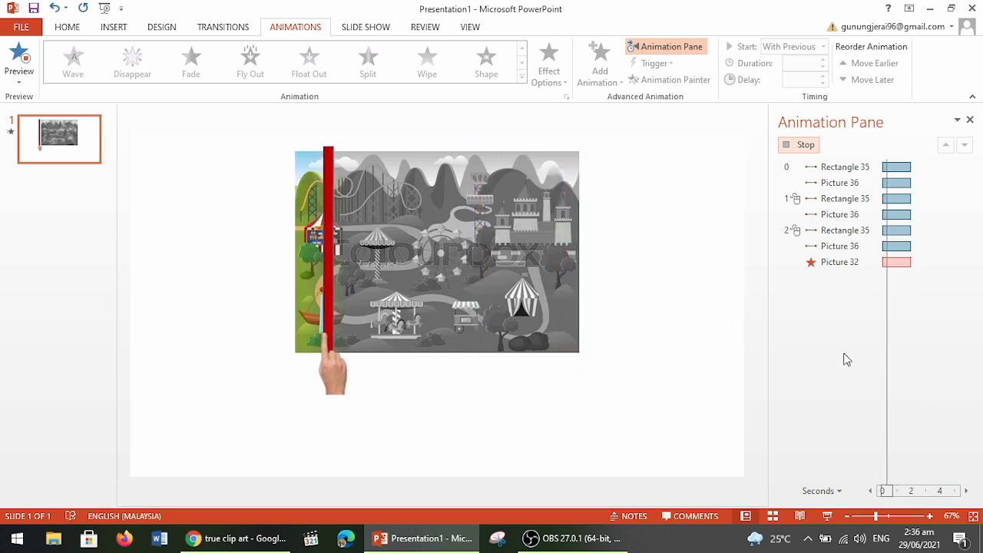
Step: Unhide silhouette Pictures 33 and 34 in the Selection Pane and play the full animation
double_click(484, 206)
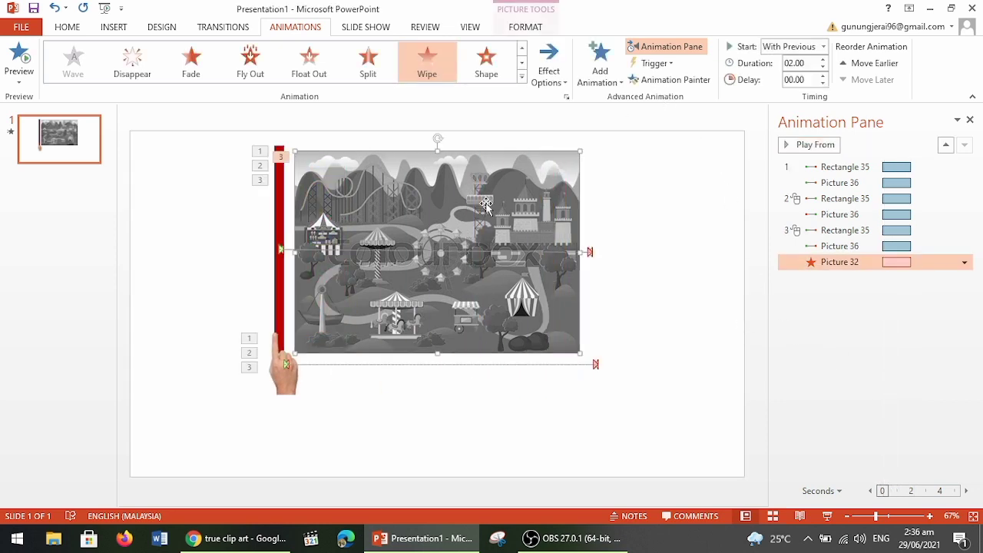
click(679, 81)
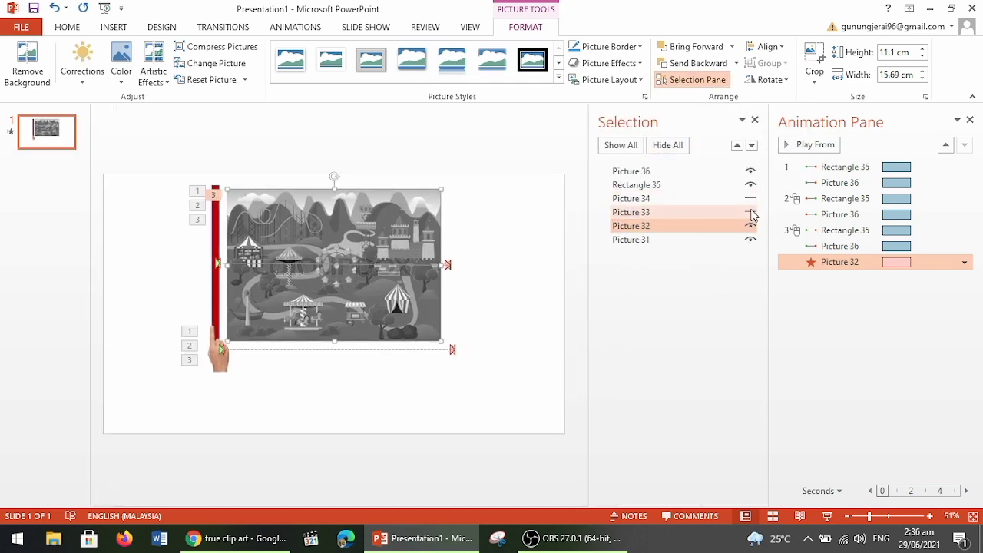
click(750, 212)
click(750, 198)
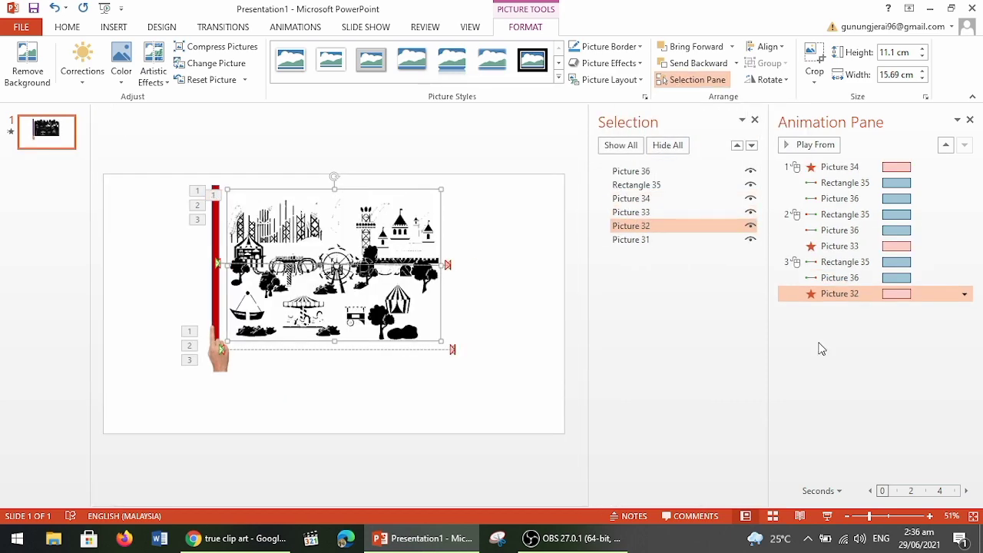
click(754, 119)
click(868, 400)
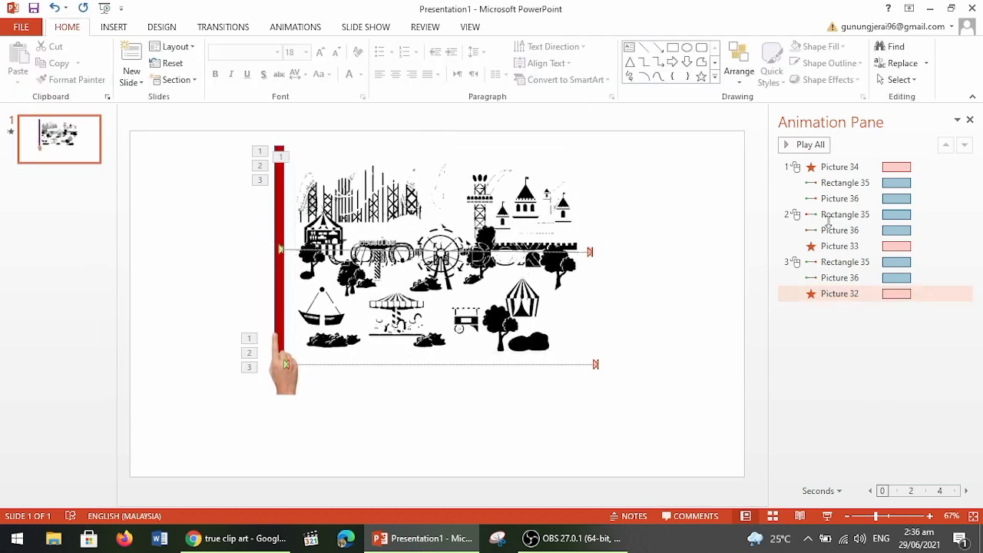
click(814, 145)
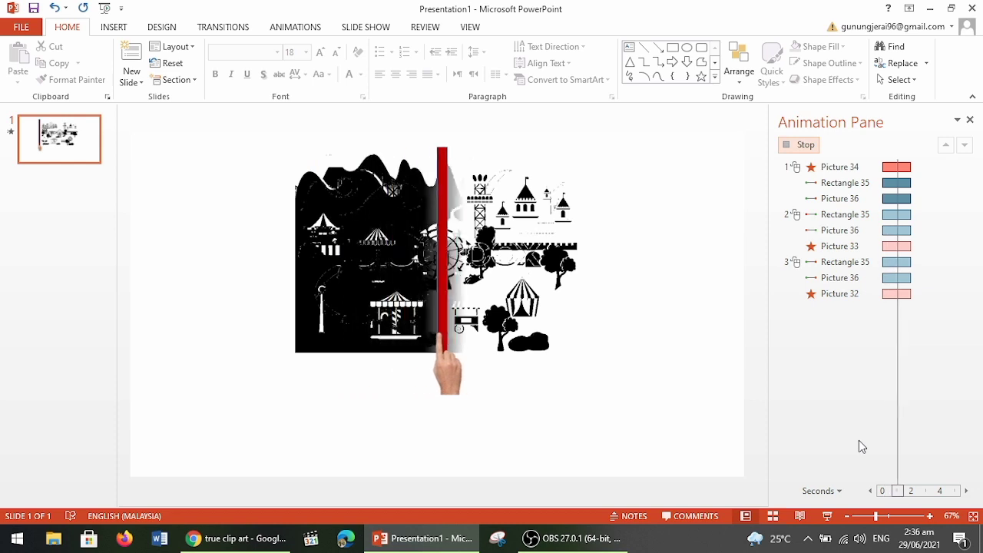
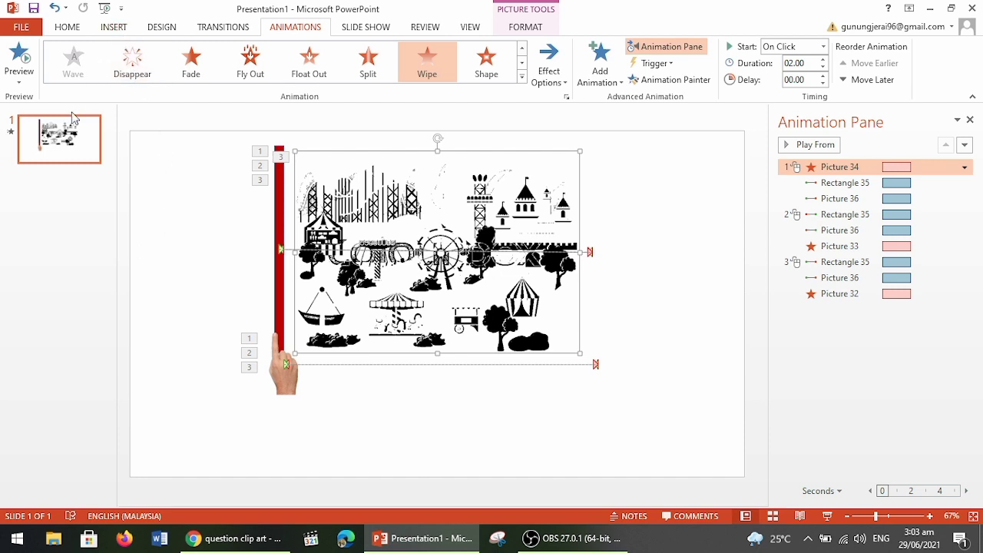
Step: Add new blank slides after the amusement-park slide, then return to slide 1
click(66, 142)
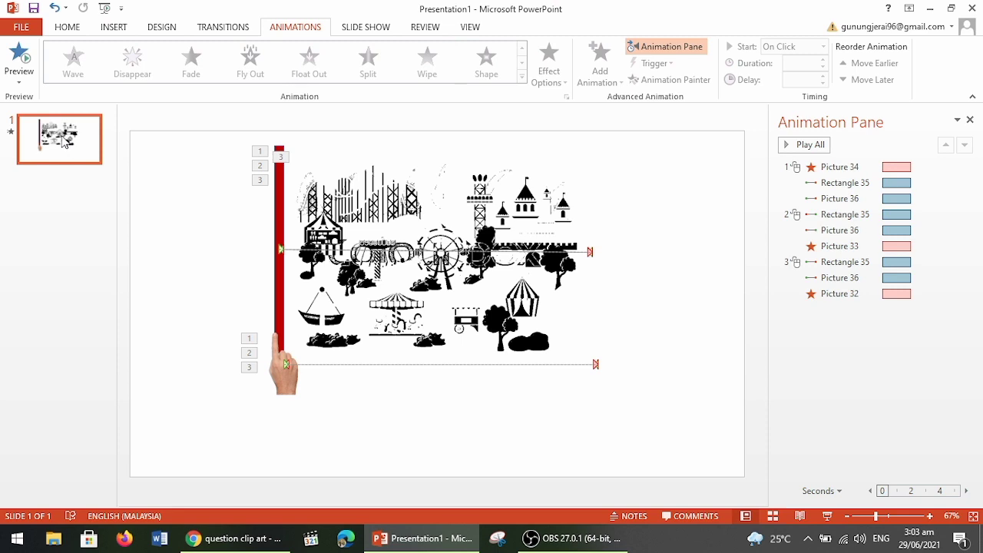
key(Return)
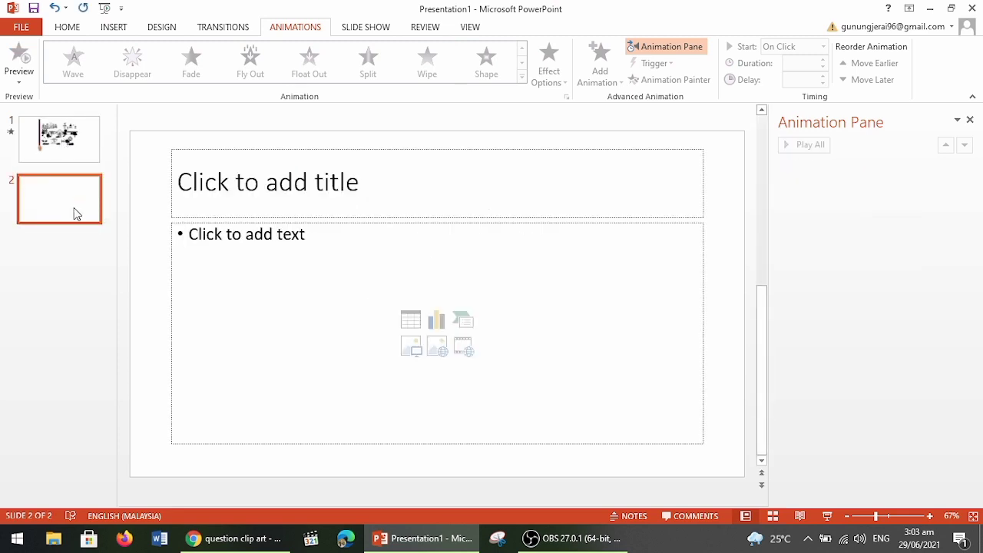
key(Return)
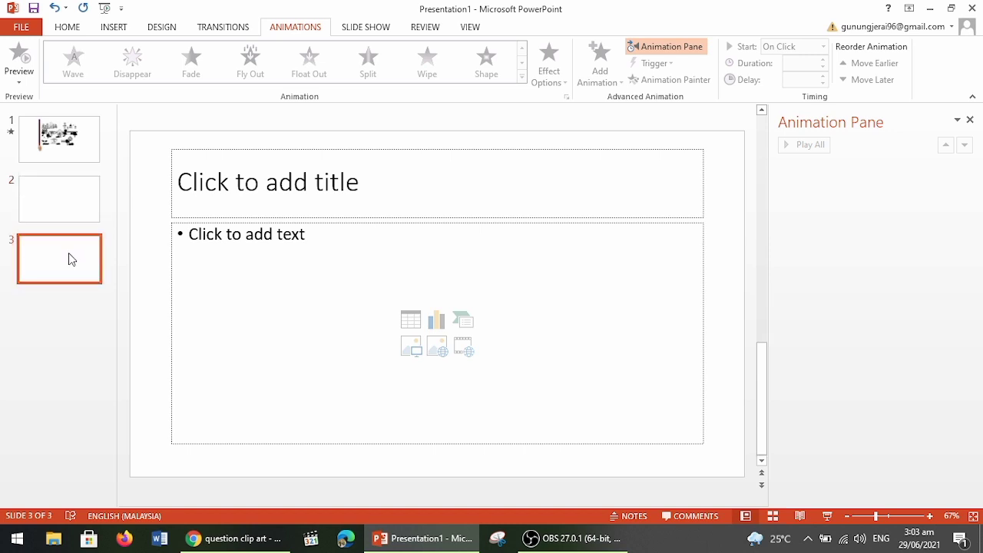
key(Return)
key(Return)
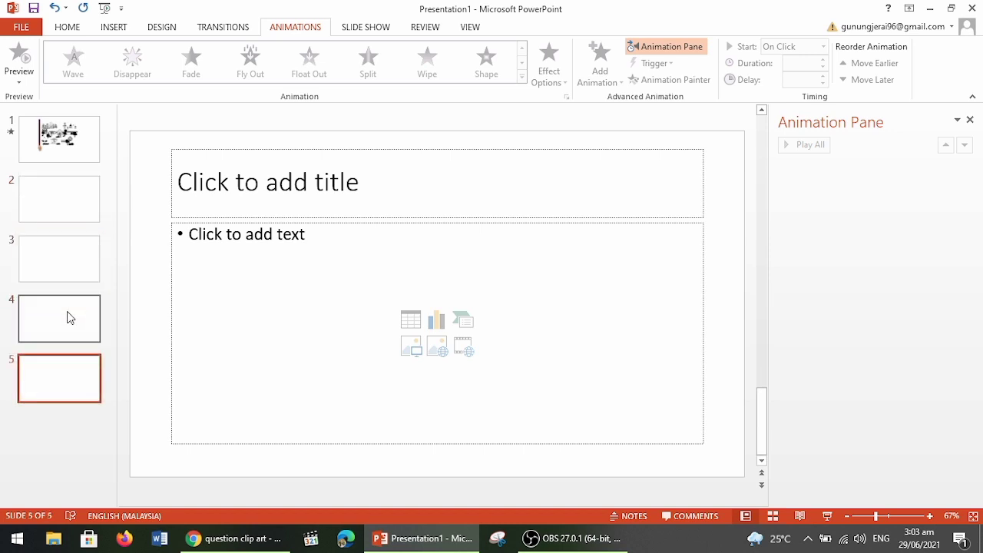
click(64, 145)
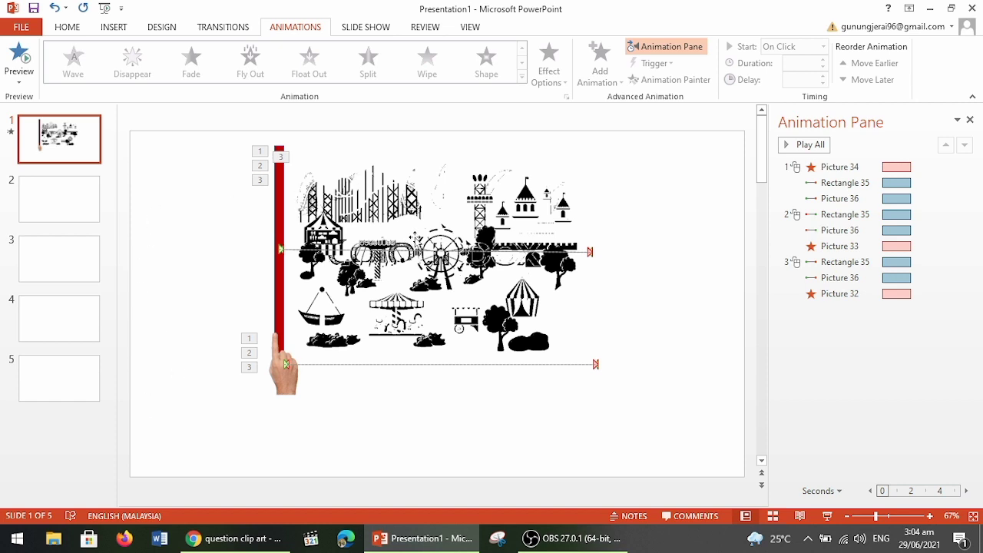
Step: Switch slide 1's background to Picture or texture fill in Format Background
click(114, 29)
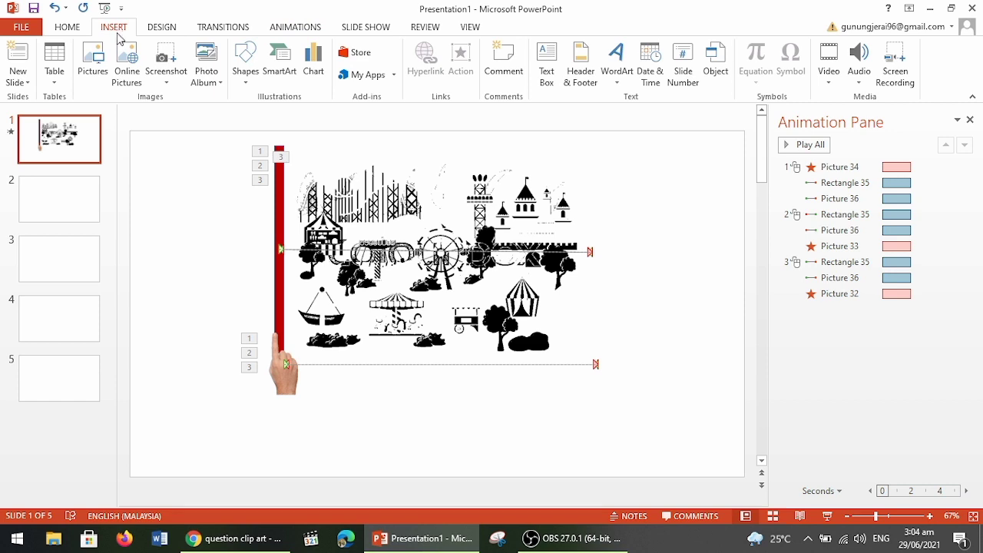
click(161, 28)
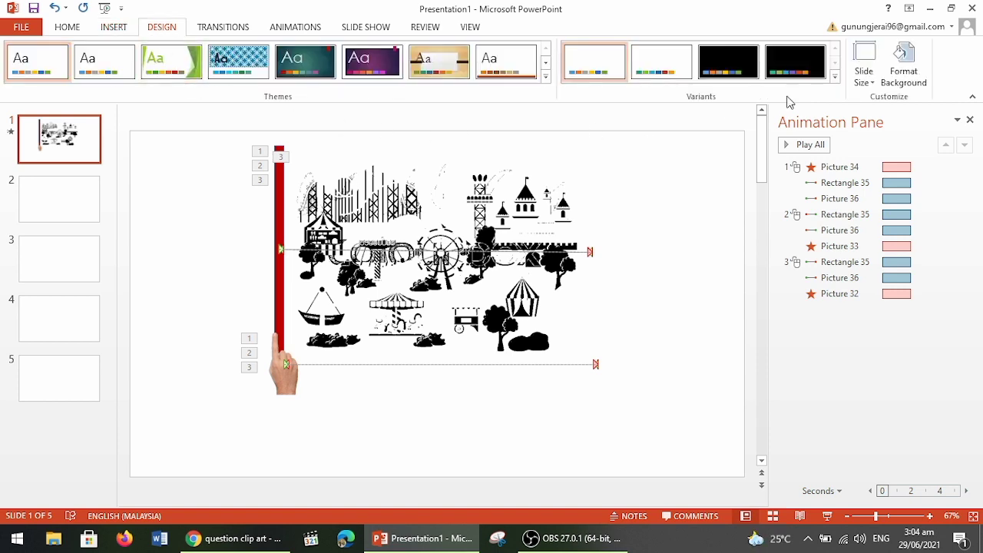
click(904, 70)
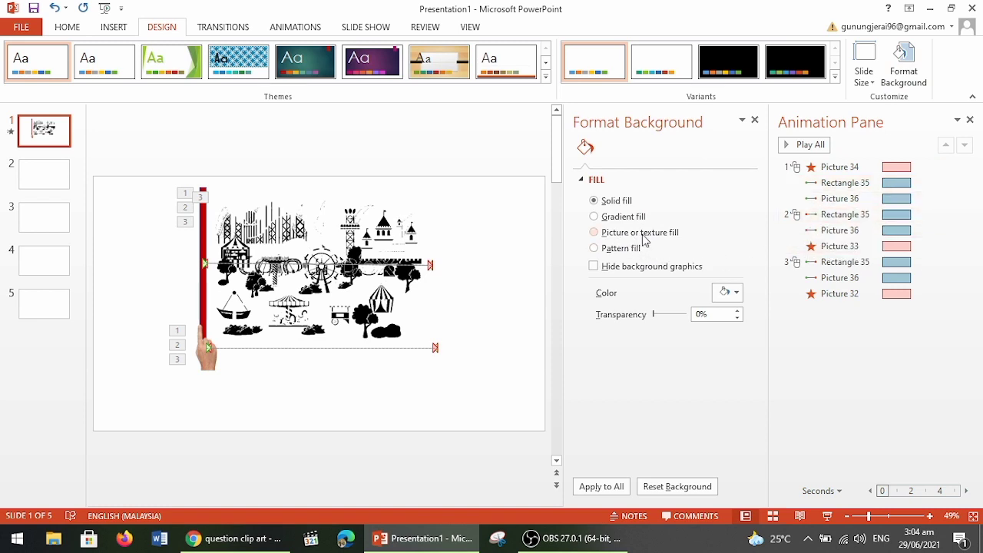
click(594, 233)
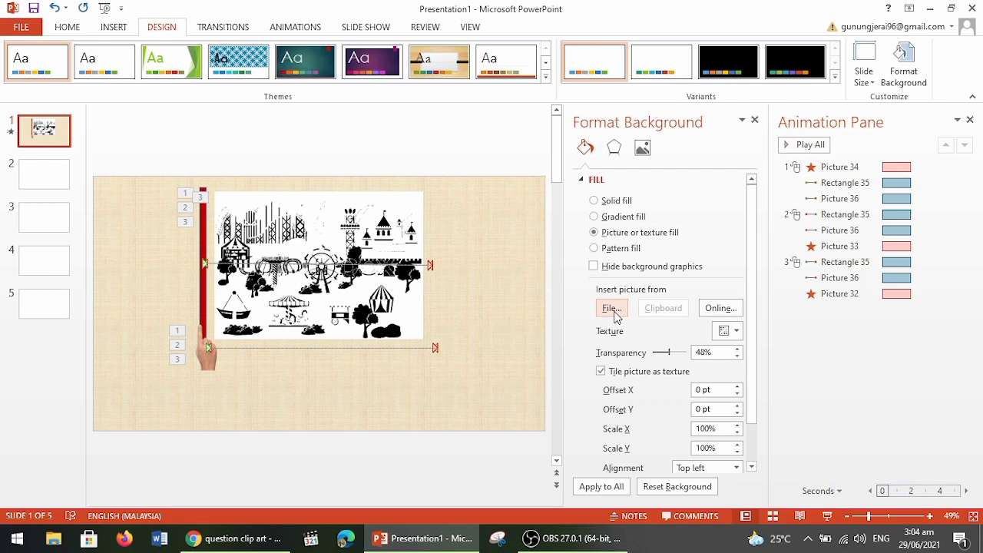
Step: Insert wp2327052.jpg from file as the background picture
click(614, 316)
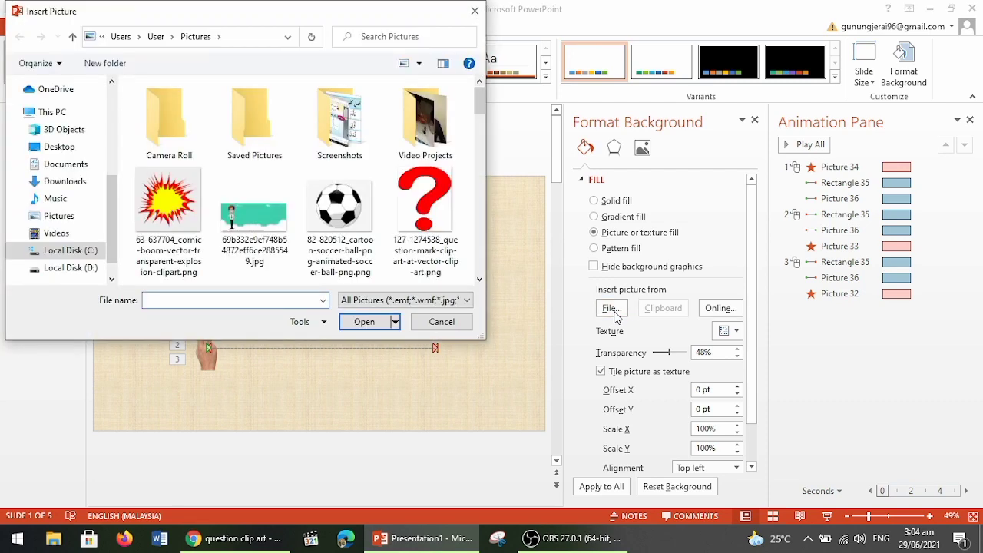
scroll(339, 198, down, 3)
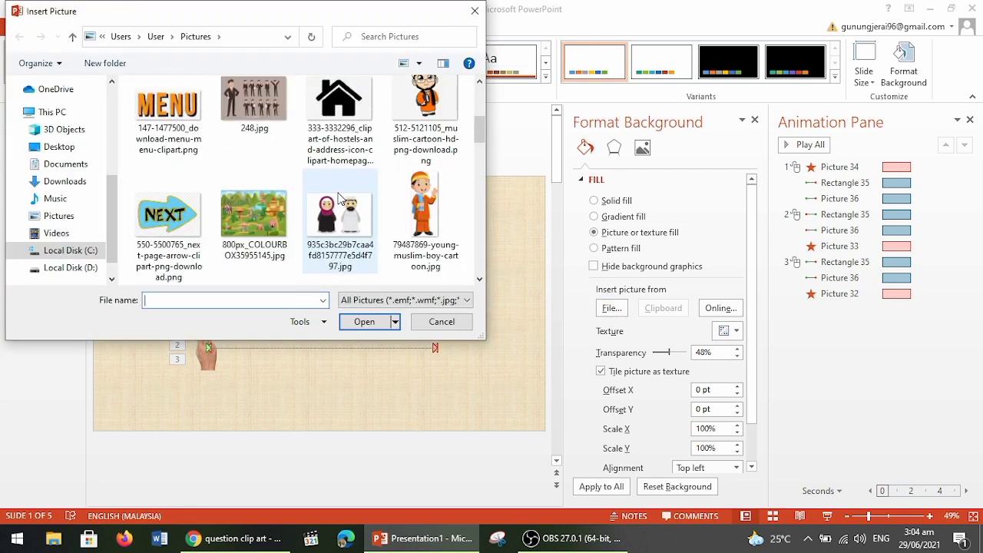
scroll(339, 198, down, 1)
scroll(338, 198, down, 1)
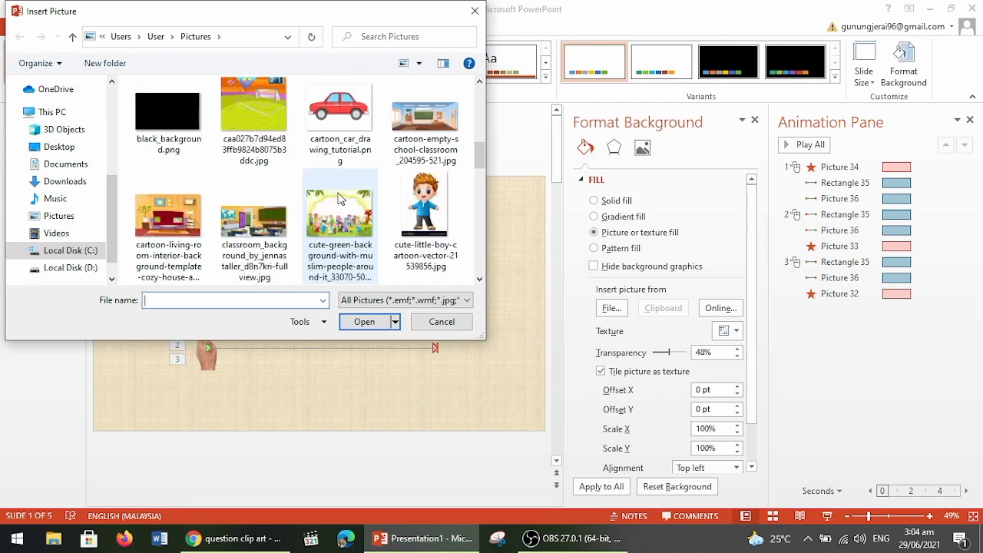
scroll(338, 198, down, 1)
scroll(338, 199, down, 1)
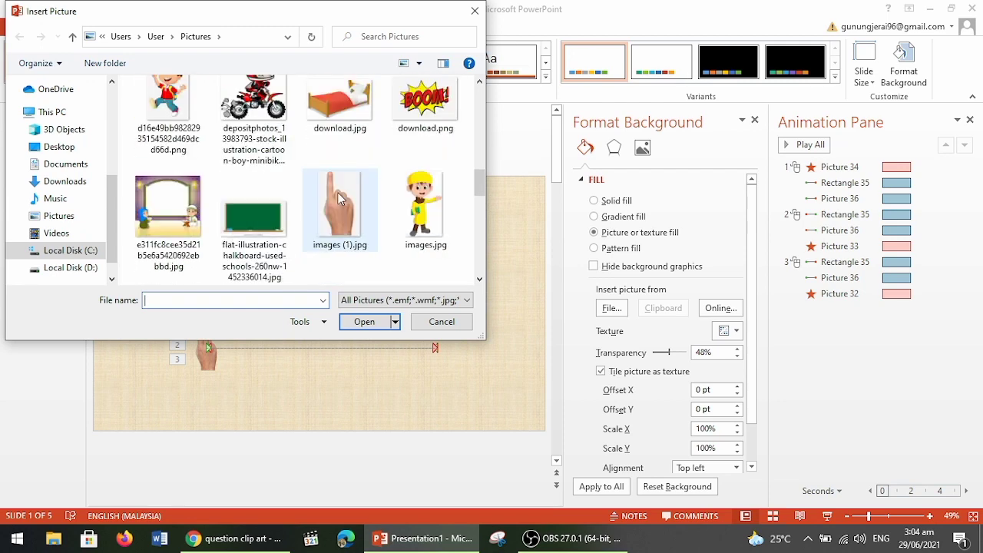
scroll(339, 198, down, 1)
scroll(341, 199, down, 1)
scroll(340, 199, down, 1)
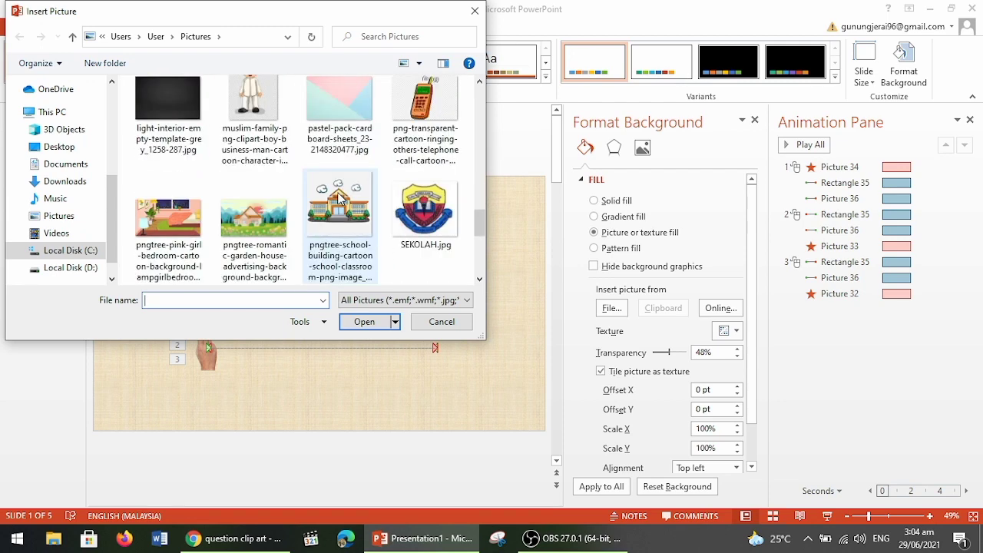
scroll(340, 199, down, 1)
scroll(341, 199, down, 1)
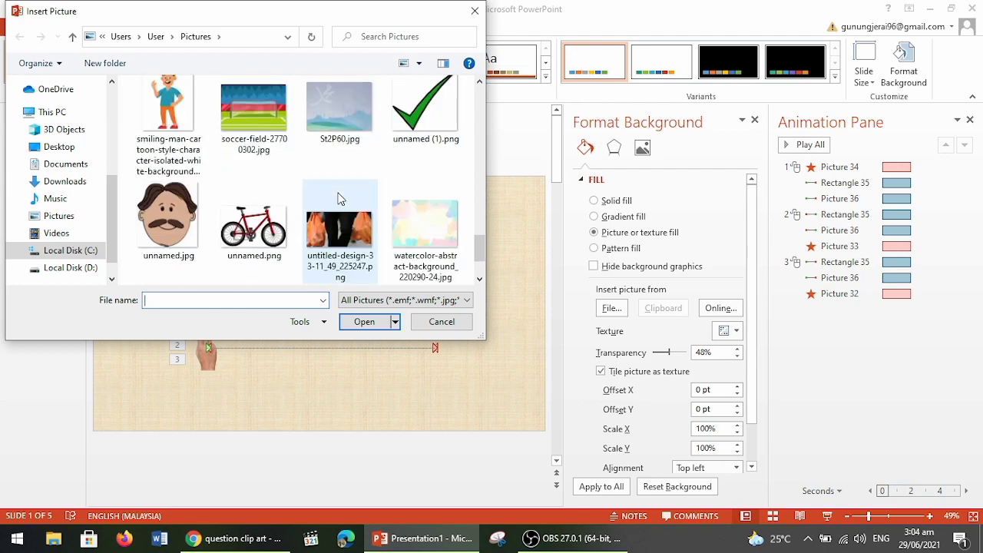
scroll(340, 199, down, 1)
click(184, 248)
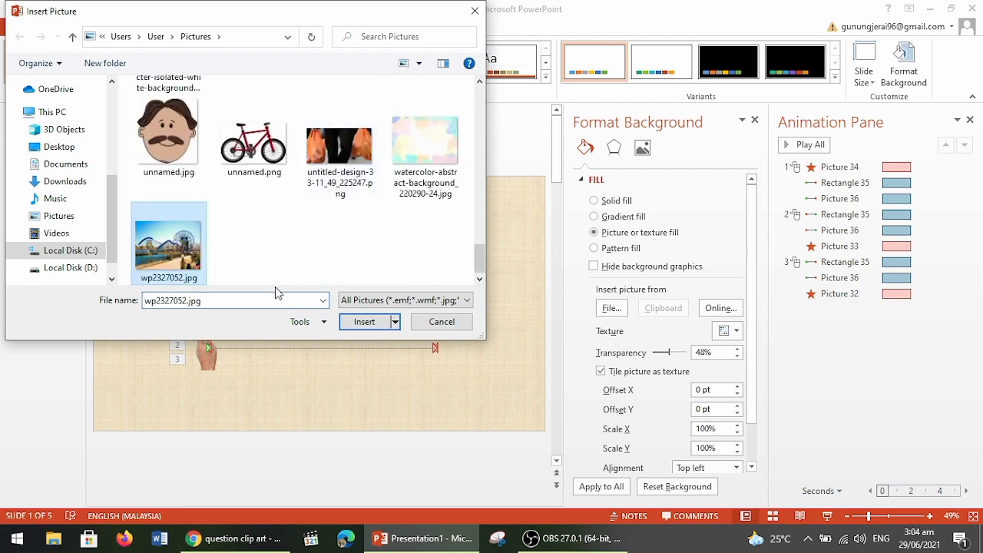
click(379, 328)
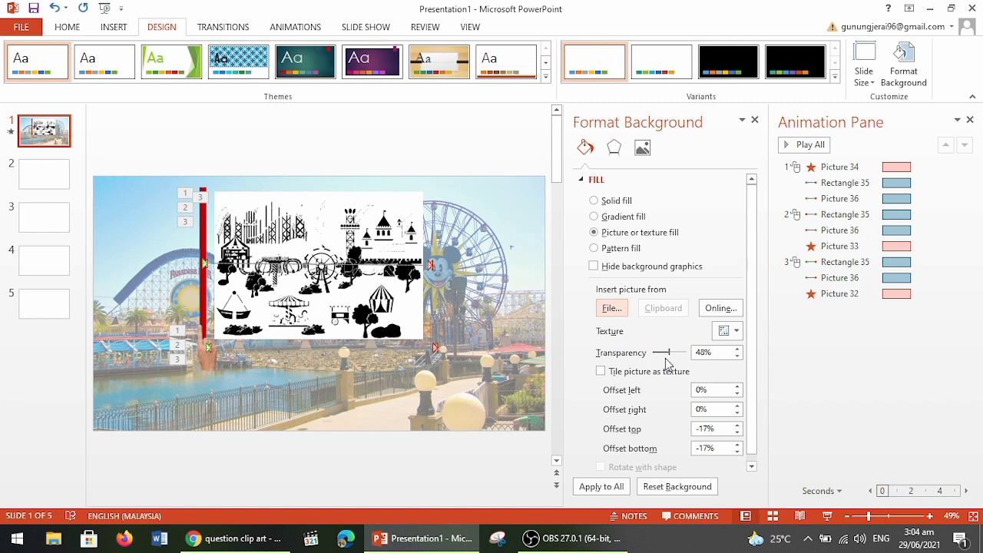
Step: Set the background photo to 49% transparency and apply it to all slides
drag(670, 355, 659, 357)
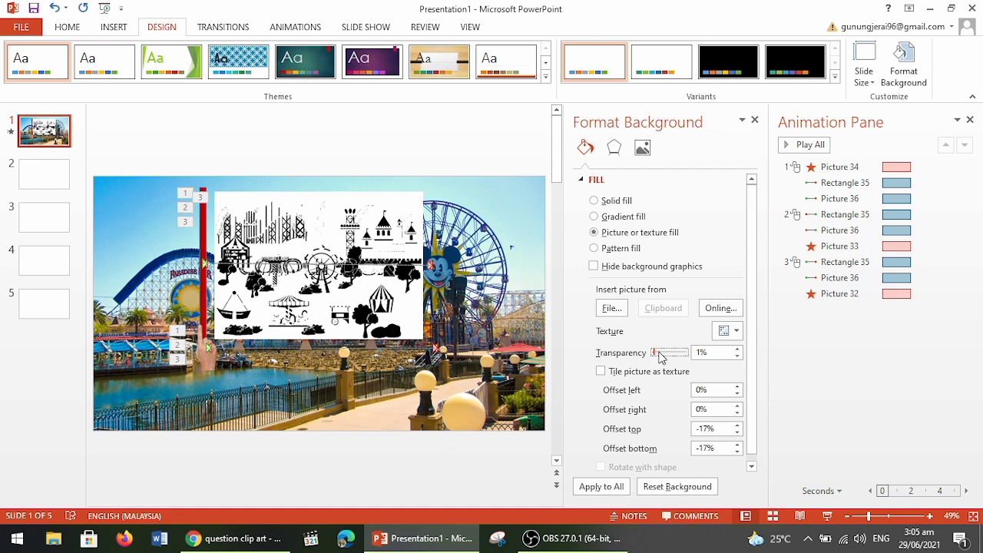
drag(654, 355, 669, 357)
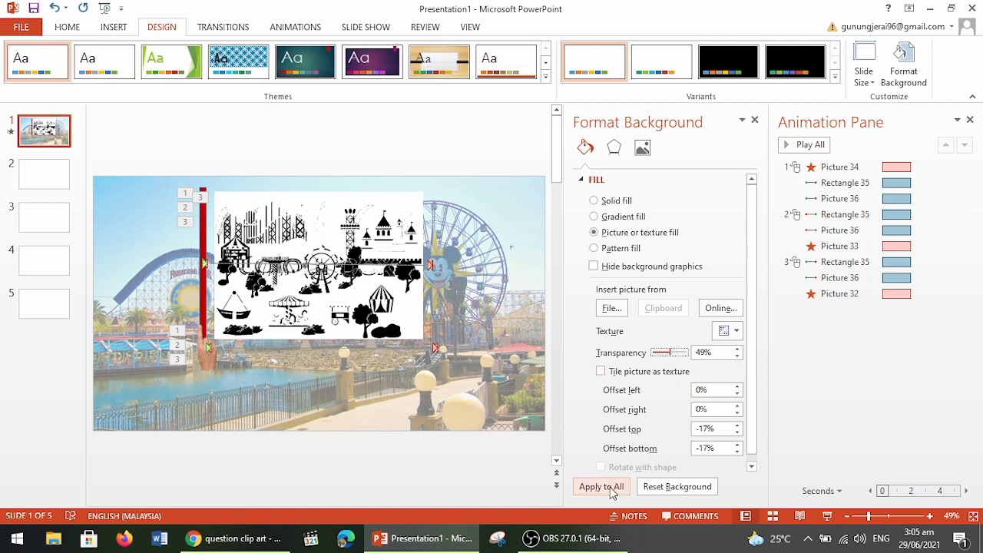
click(610, 487)
click(602, 487)
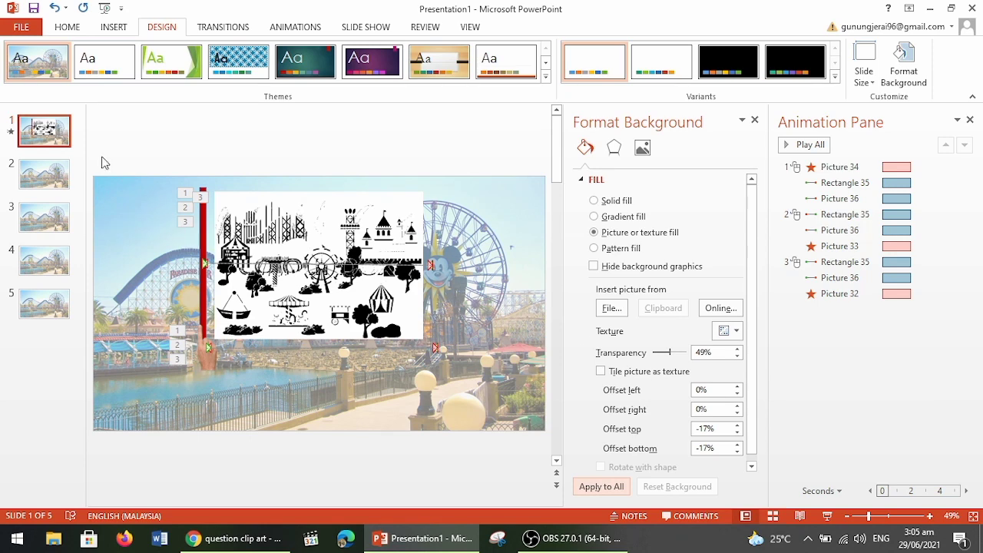
click(755, 122)
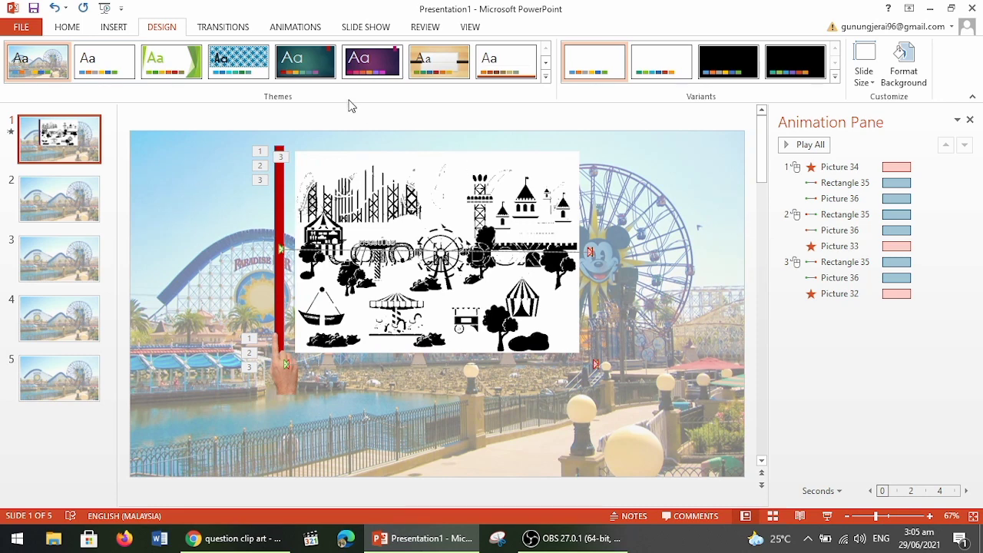
Step: Draw a yellow-filled circle over the Ferris wheel at the top right
click(114, 28)
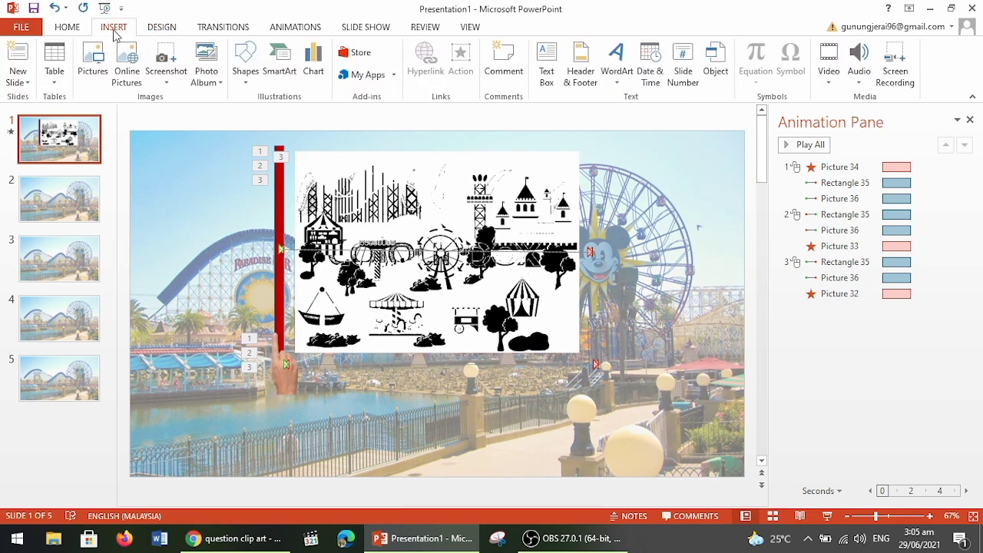
click(246, 77)
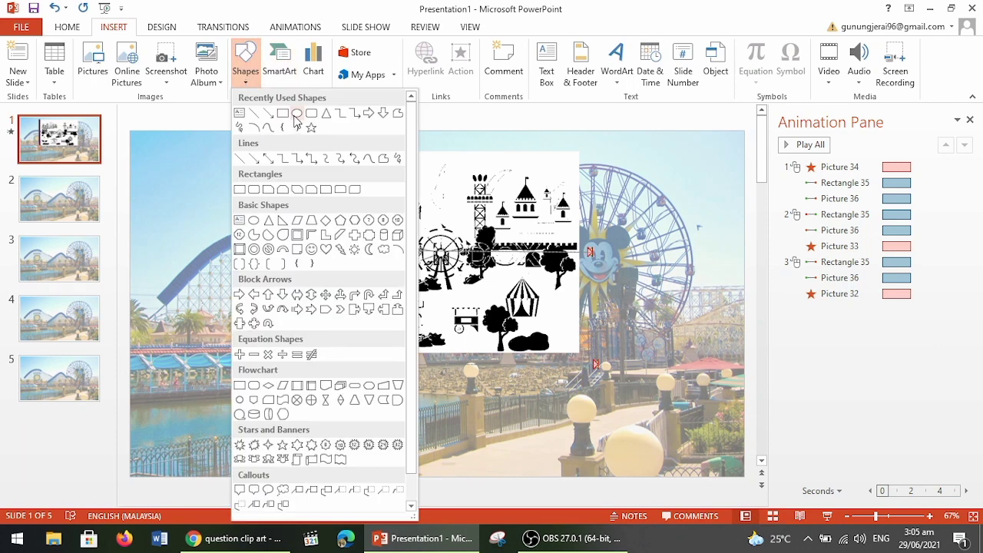
click(295, 115)
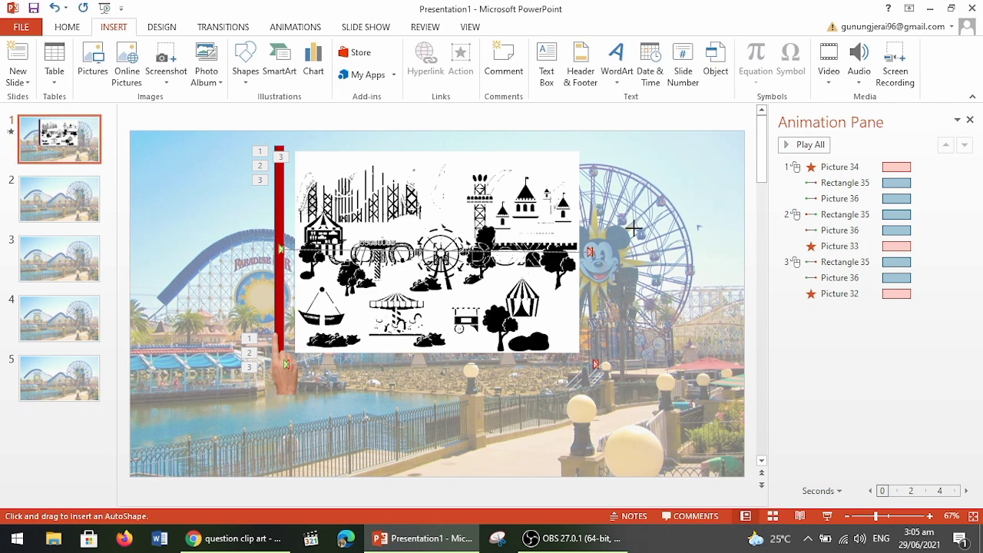
drag(635, 228, 714, 157)
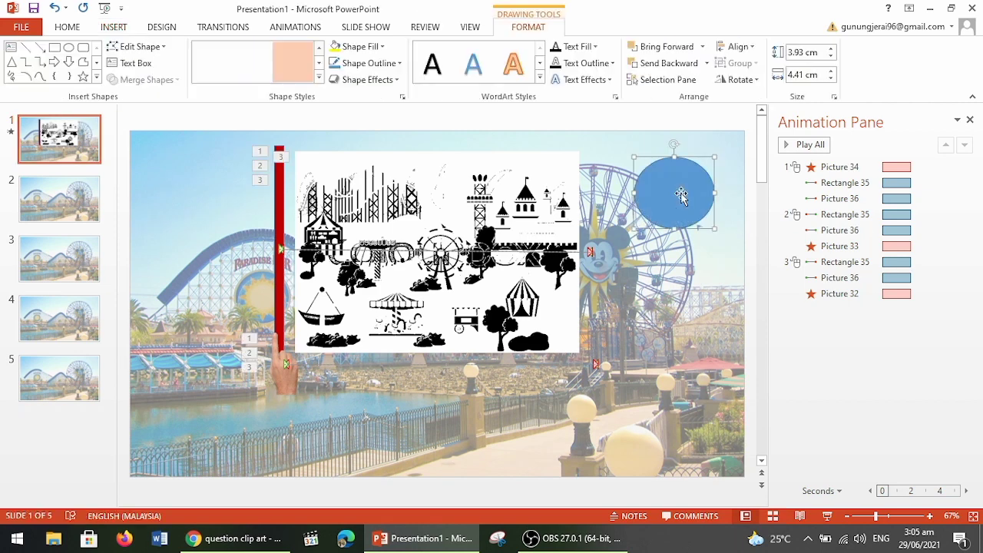
click(335, 46)
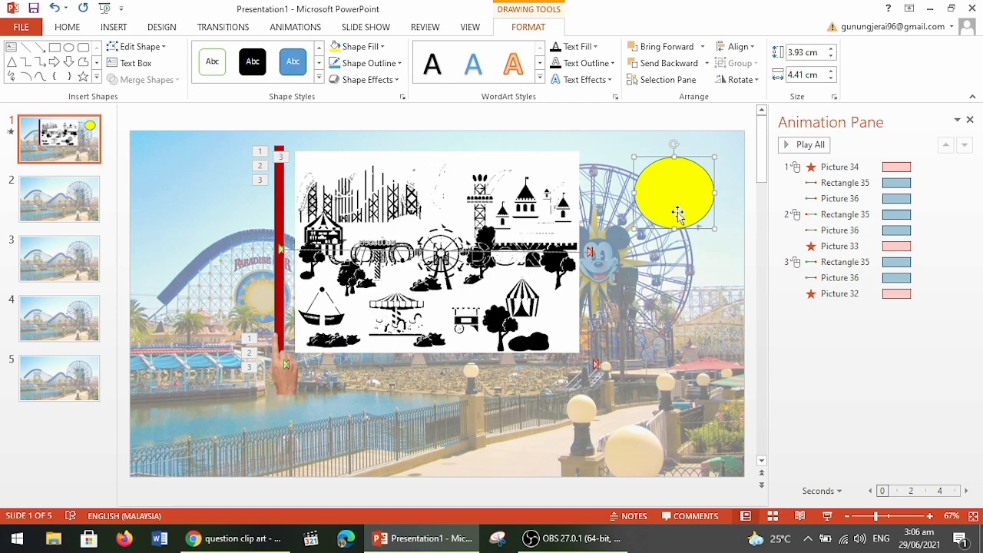
Step: Duplicate the circle and align the copies into left and right pairs beside the picture
key(ctrl+d)
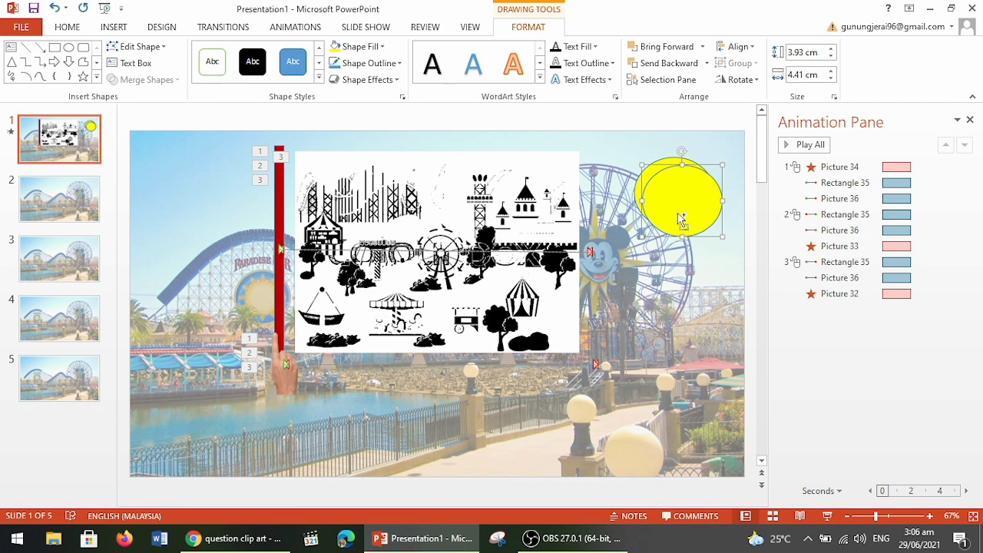
key(ctrl+d)
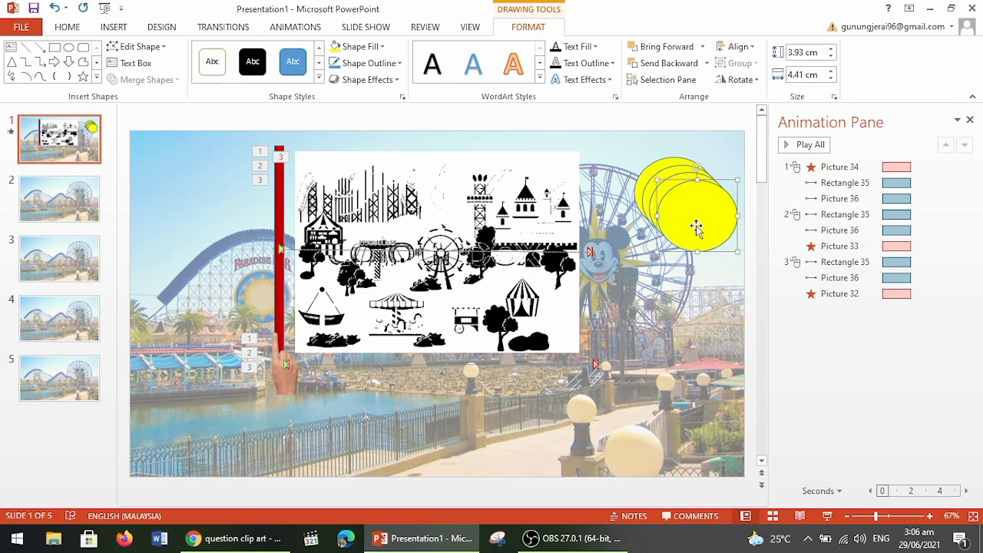
mouse_move(698, 226)
mouse_down()
mouse_move(396, 246)
mouse_move(194, 217)
mouse_up()
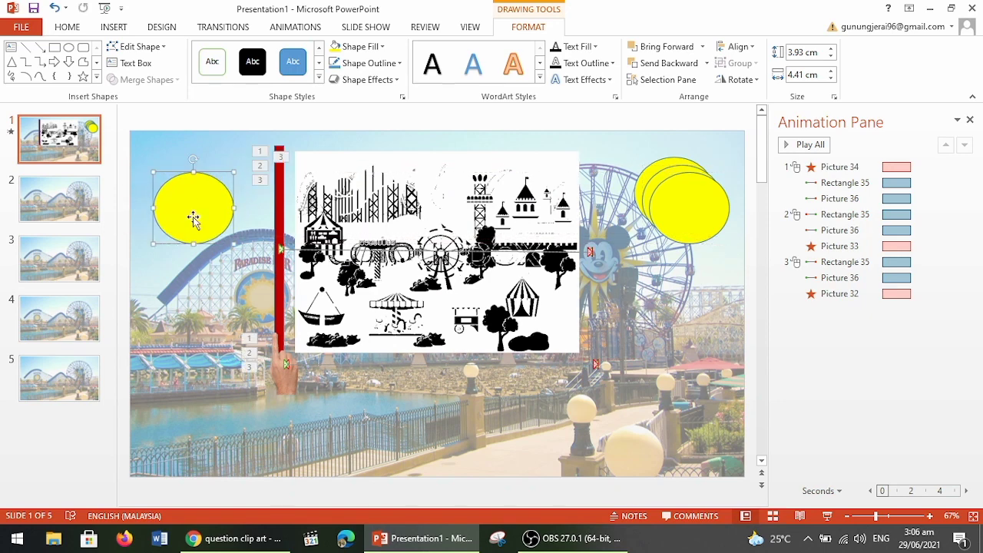
mouse_move(695, 210)
mouse_down()
mouse_move(494, 304)
mouse_move(195, 311)
mouse_up()
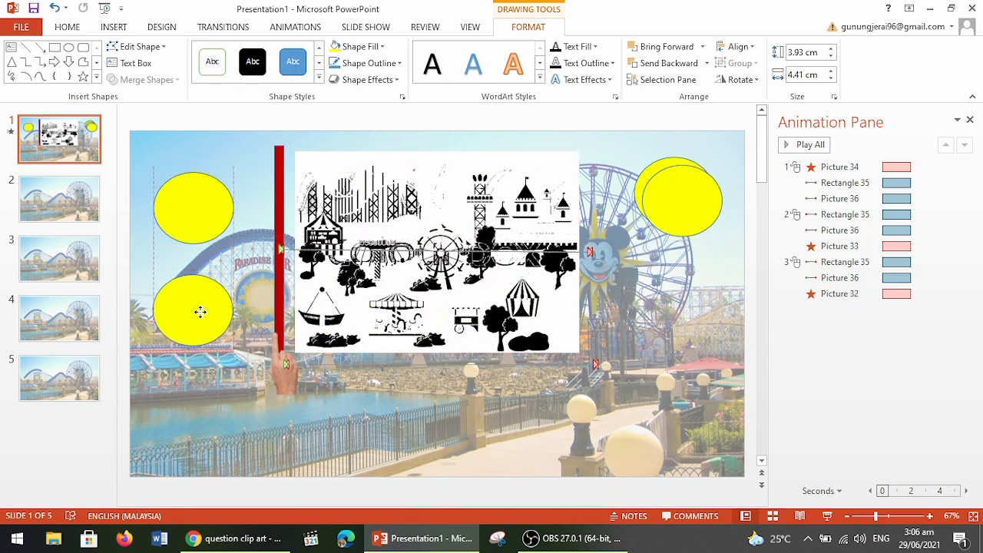
mouse_move(687, 215)
mouse_down()
mouse_move(686, 322)
mouse_move(674, 322)
mouse_up()
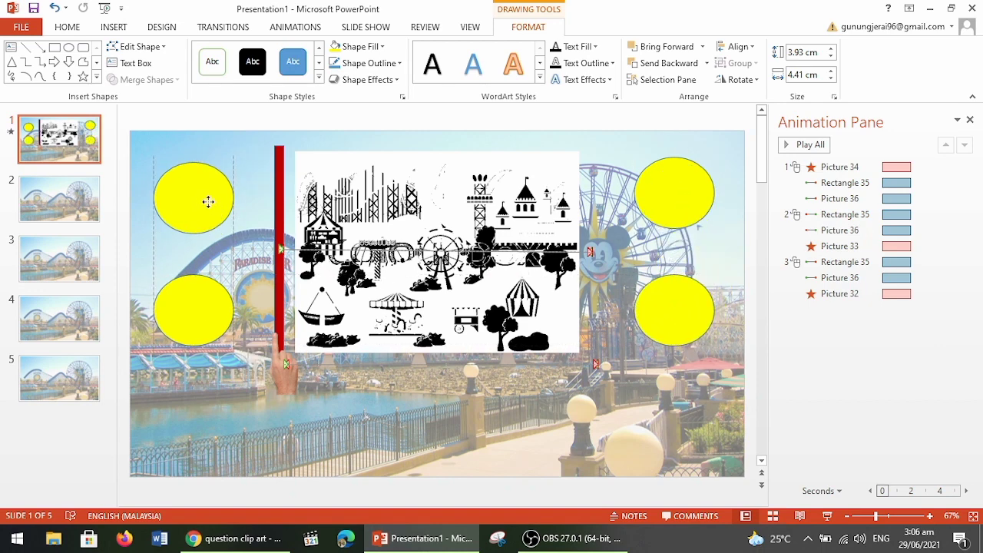
drag(215, 217, 215, 202)
drag(200, 311, 203, 307)
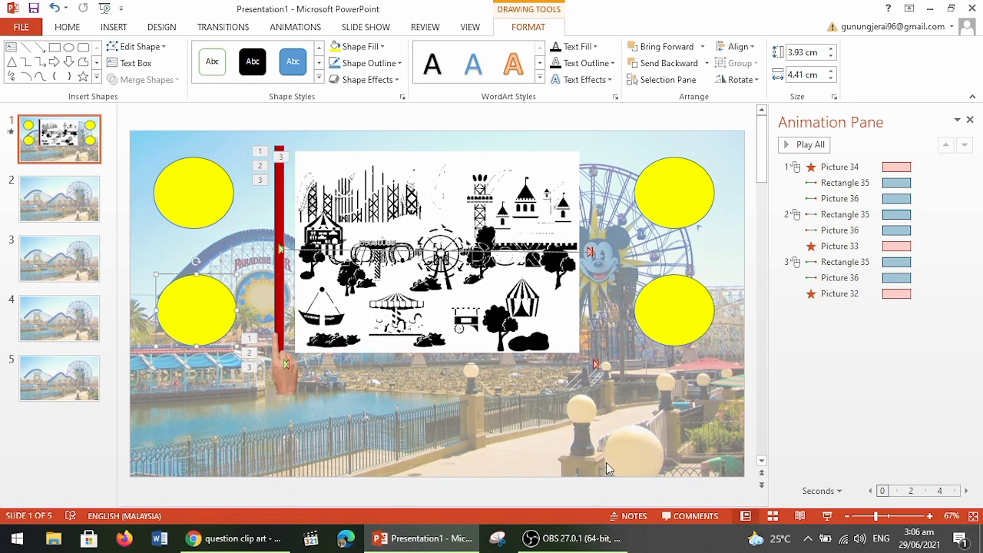
click(719, 370)
click(671, 203)
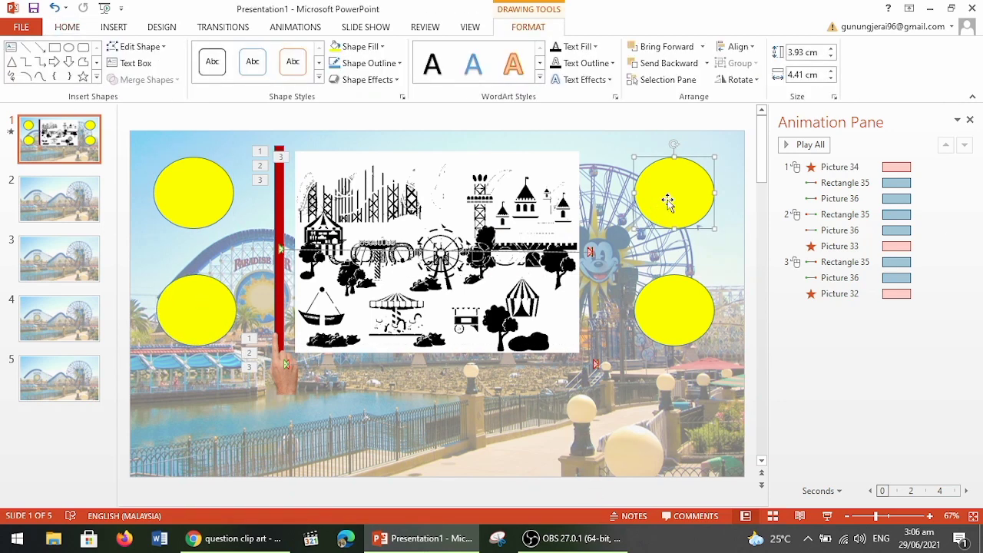
right_click(675, 204)
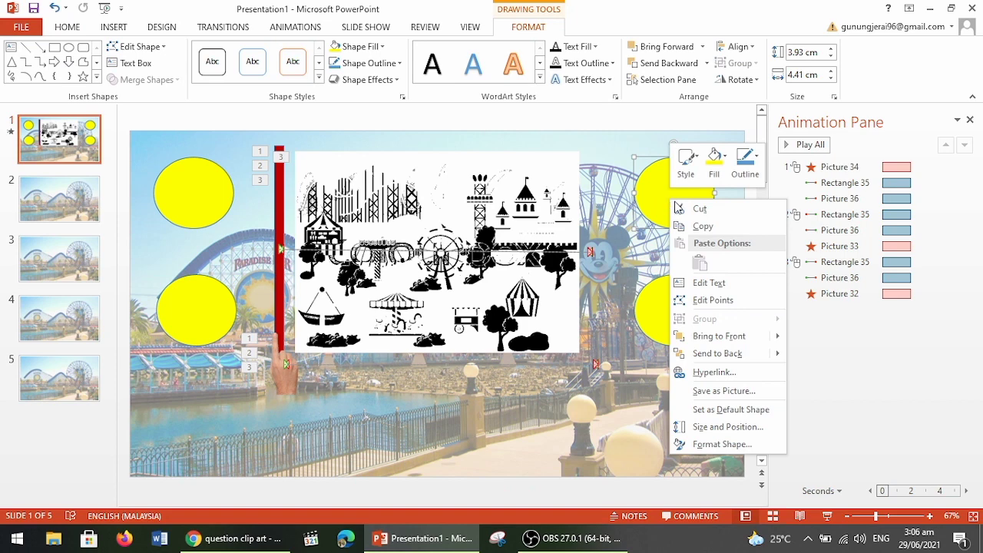
Step: Type 1 and 2 into the right-hand circles and 3 and 4 into the left
click(709, 283)
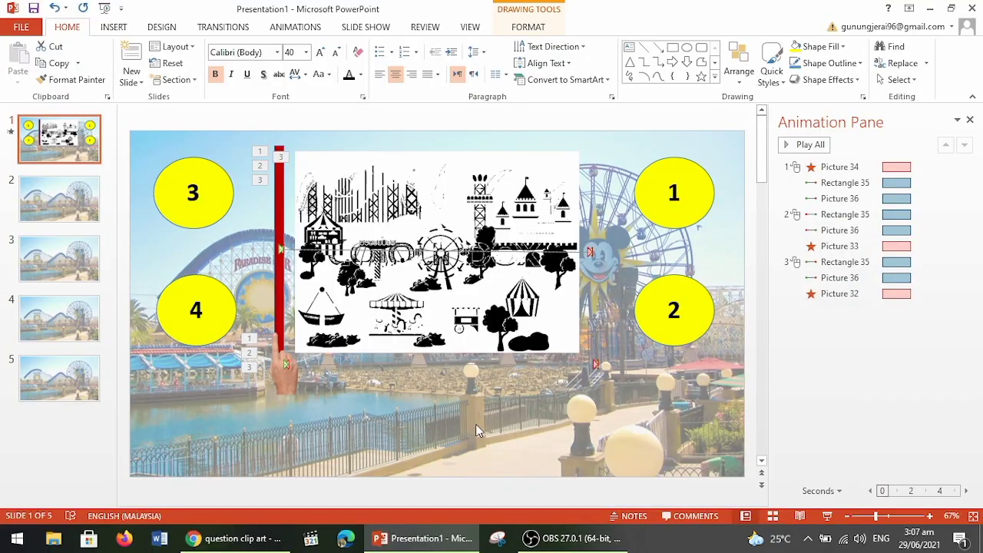
click(475, 424)
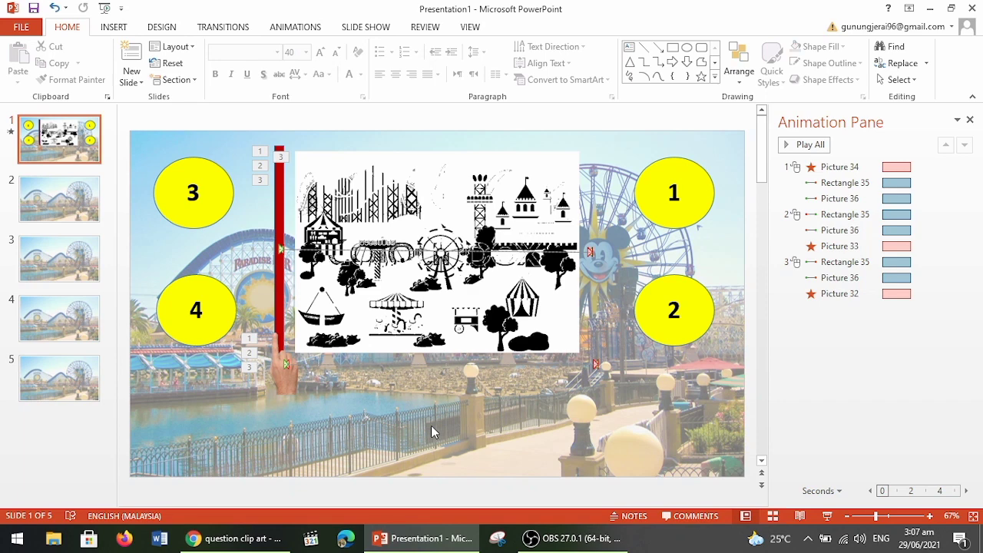
Step: Draw three blue rounded rectangles along the slide bottom, each with a red '?'
click(114, 27)
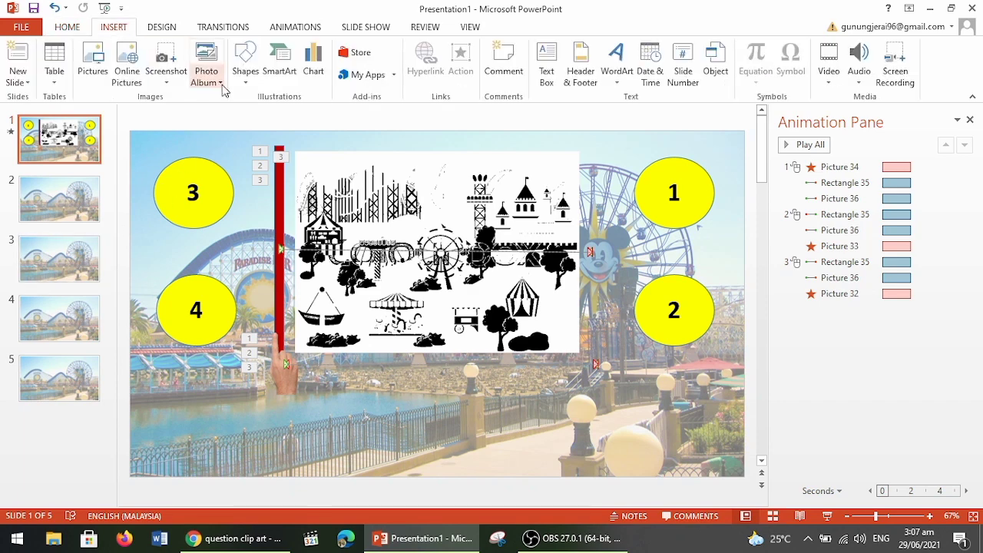
click(244, 77)
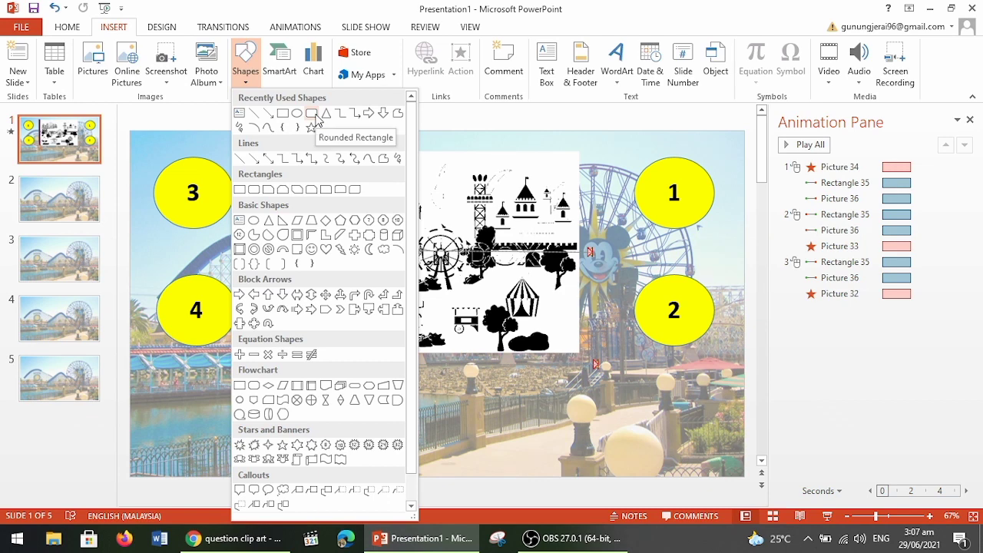
click(315, 115)
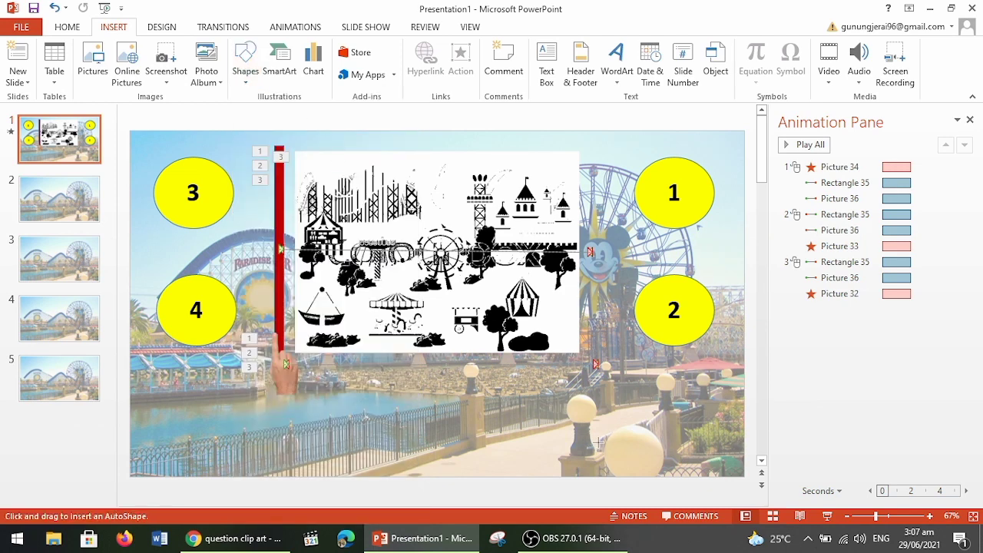
mouse_move(567, 457)
mouse_down()
mouse_move(673, 403)
mouse_move(655, 404)
mouse_up()
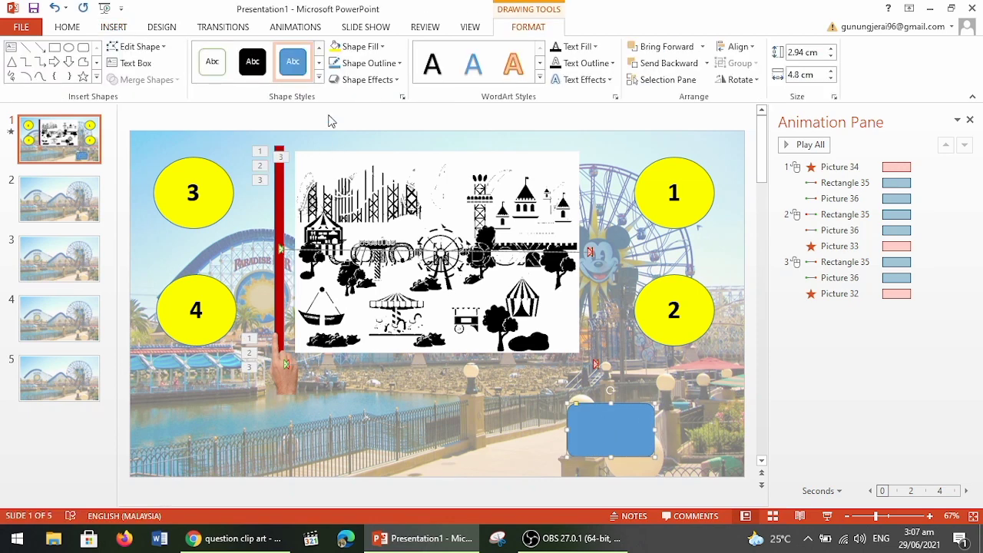
click(373, 46)
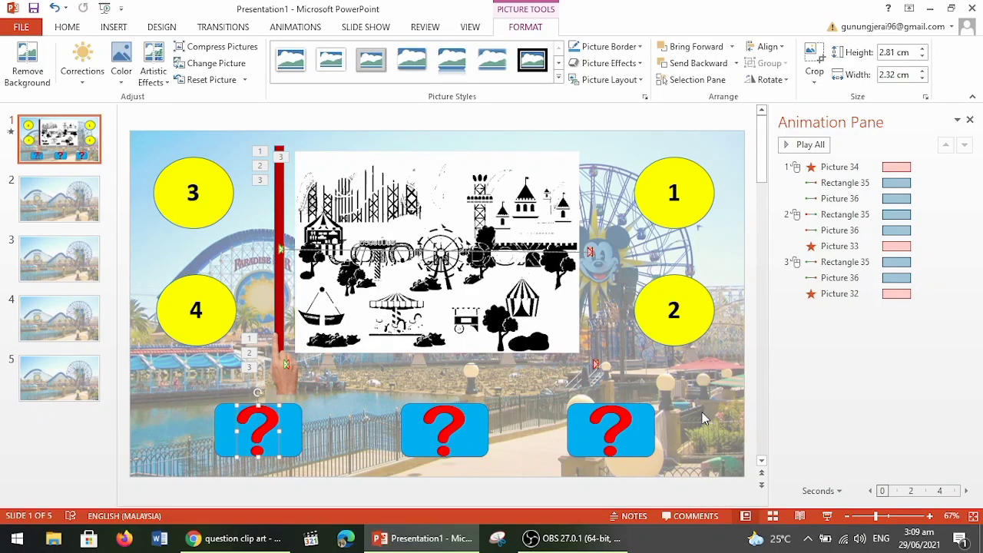
click(704, 409)
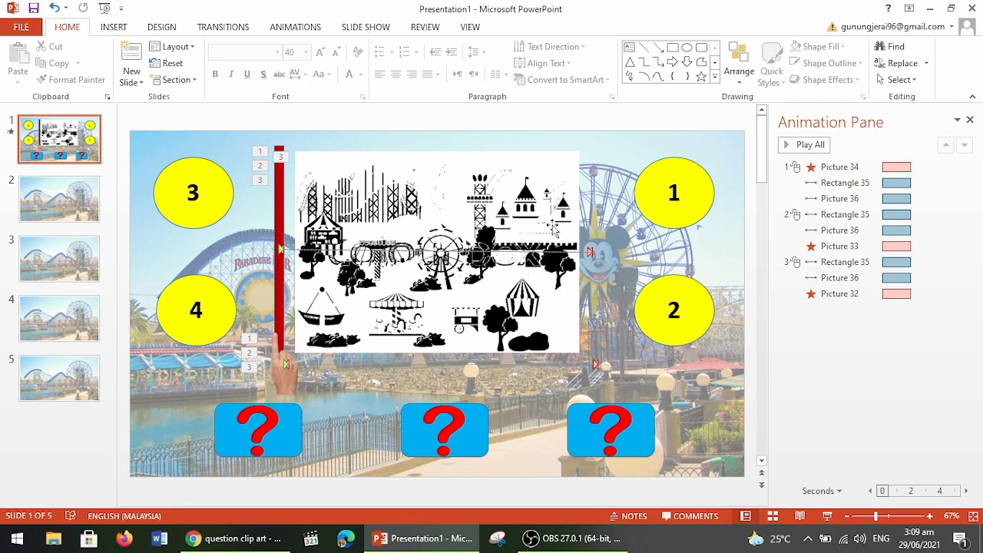
Step: On slide 2, enter 'Manakah antara berikut merupakan binatang?' with answers A: Kambing to D: Bunga
click(72, 207)
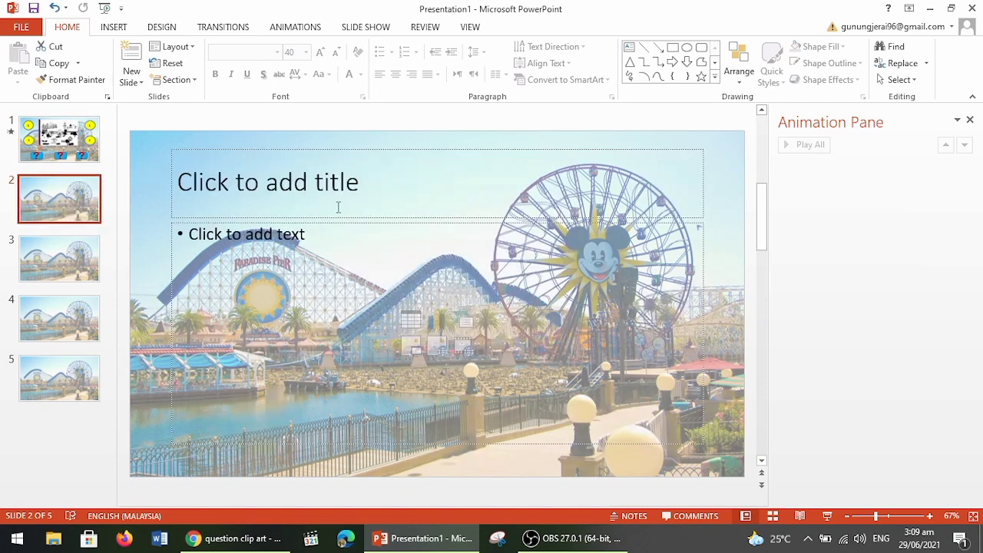
click(388, 189)
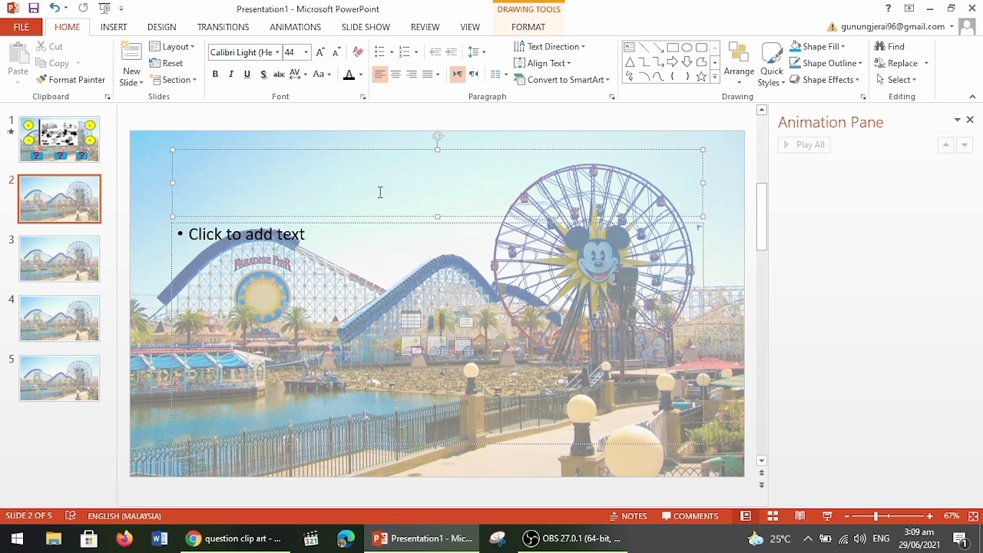
text(D)
key(BackSpace)
text(Man)
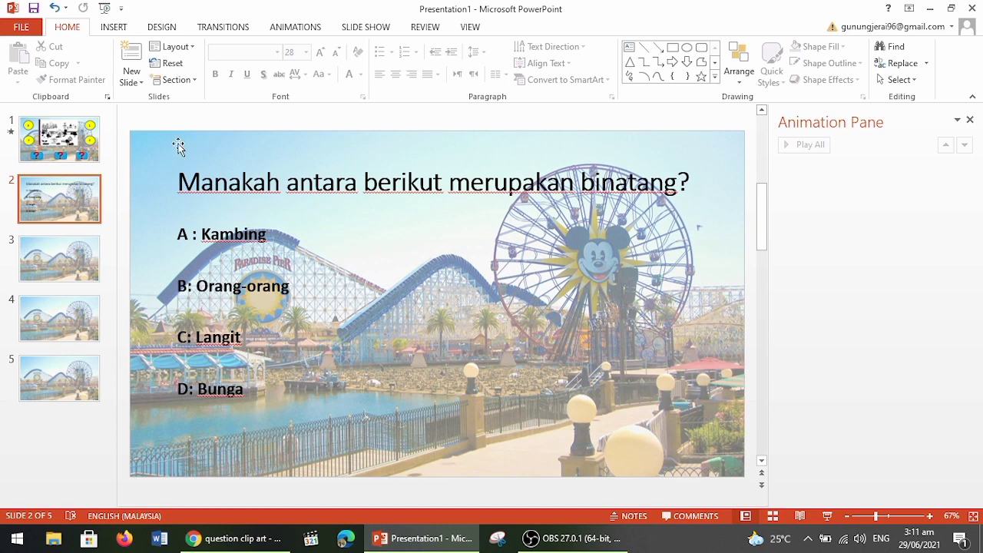
click(78, 146)
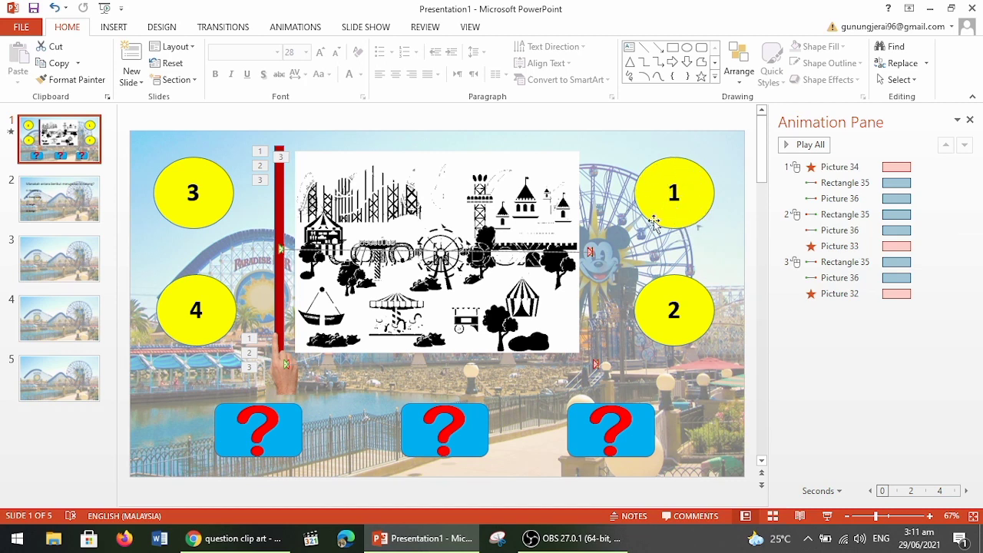
Step: Hyperlink circle 1 to slide 2 using Place in This Document
click(83, 205)
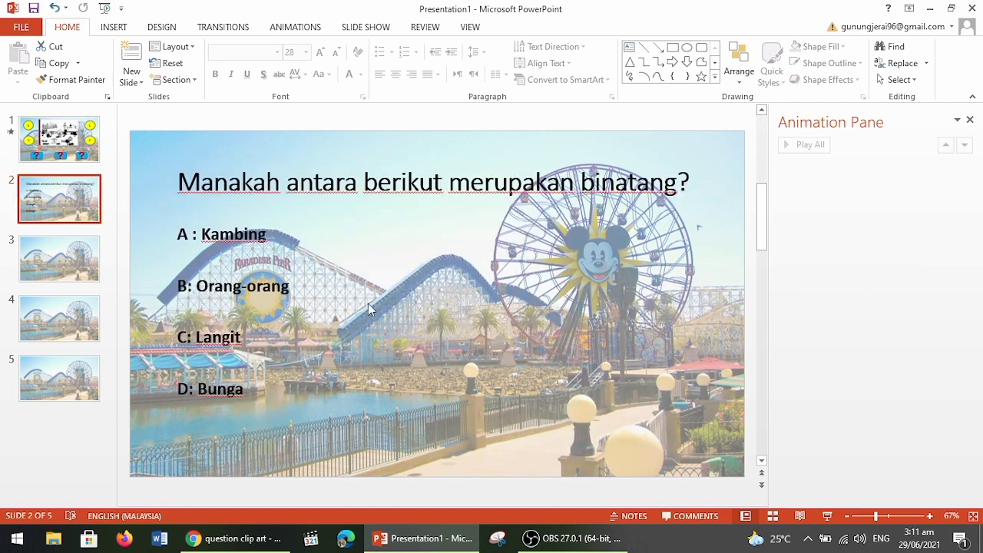
click(82, 152)
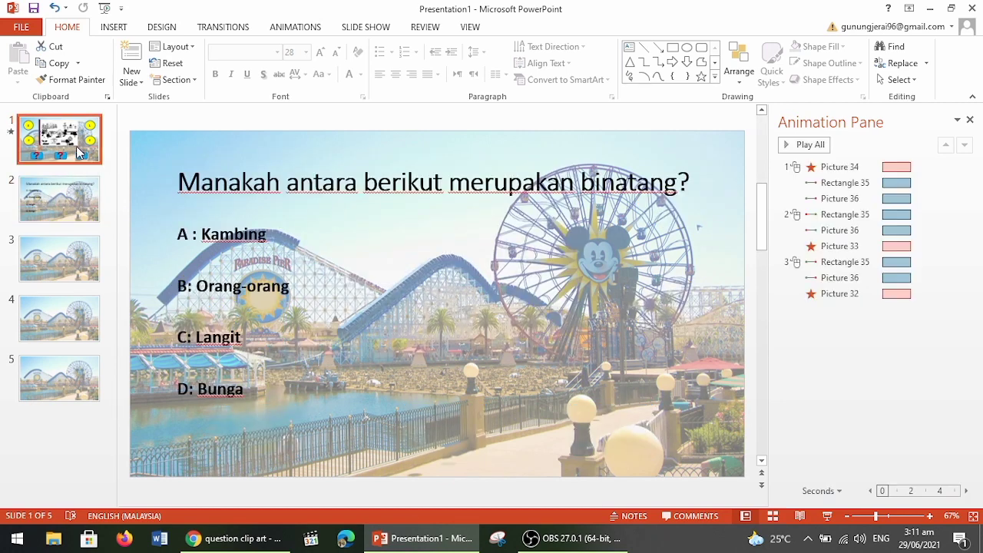
click(687, 194)
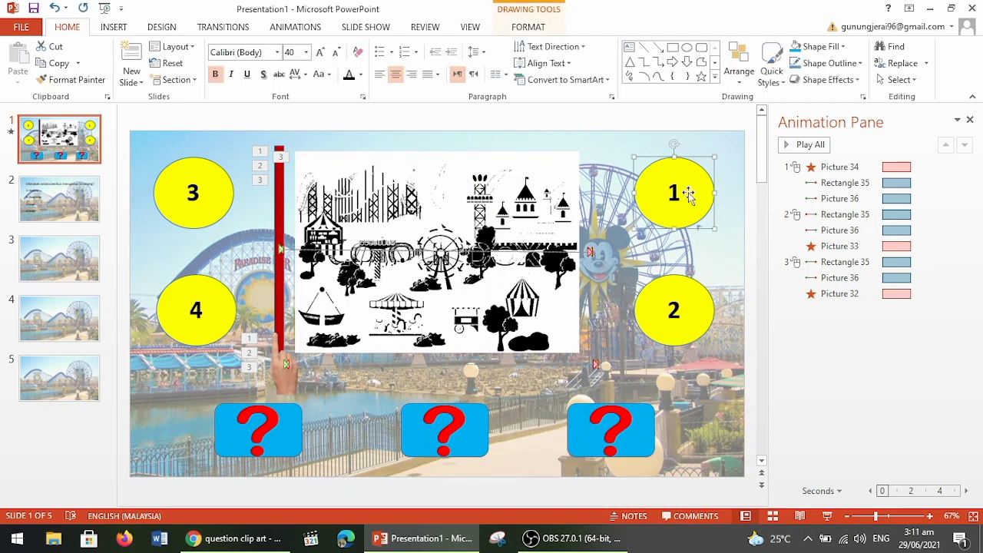
right_click(690, 196)
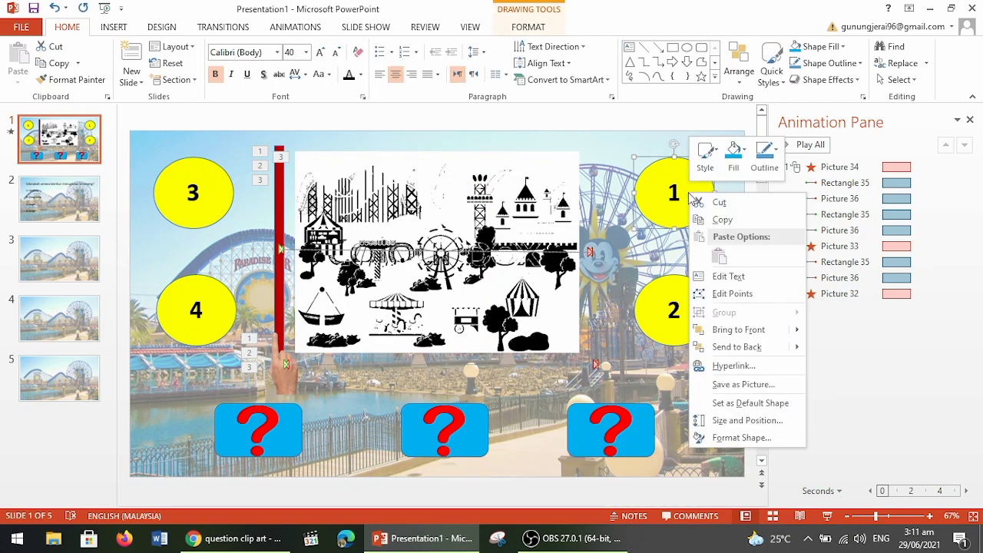
click(733, 366)
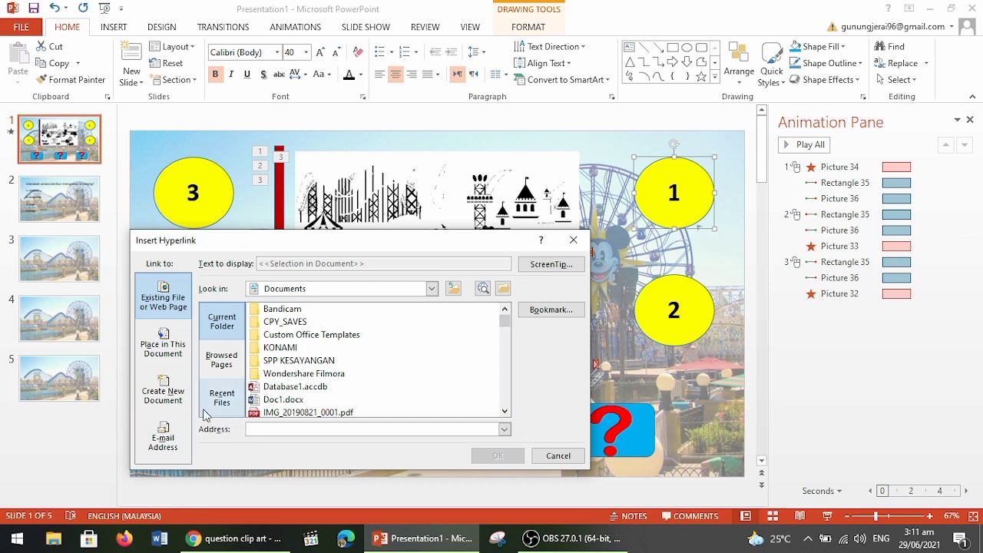
click(172, 357)
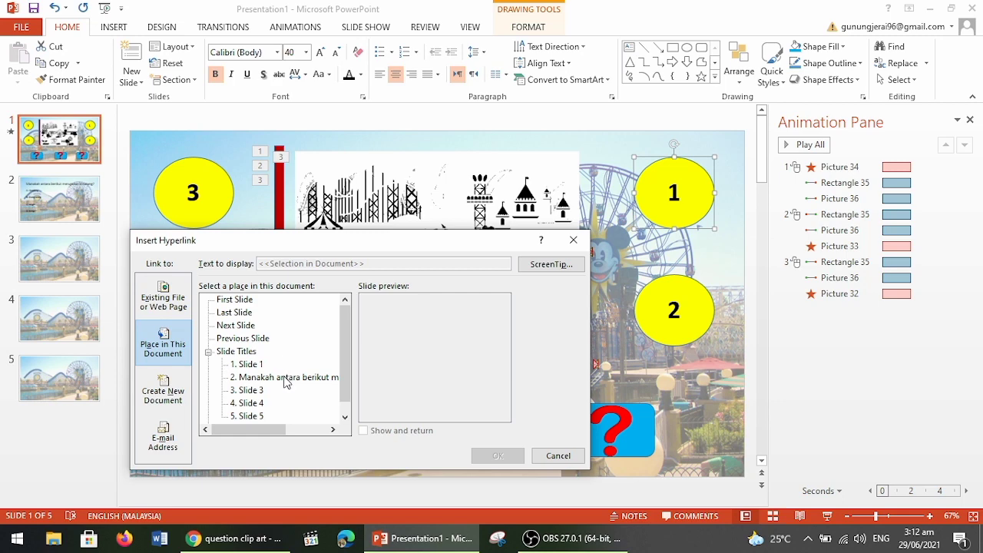
click(286, 380)
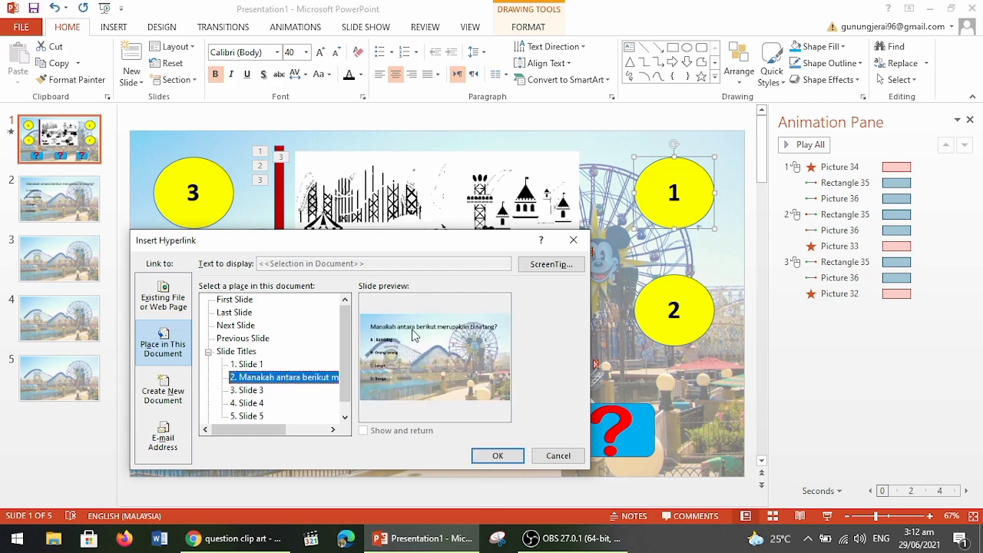
click(498, 456)
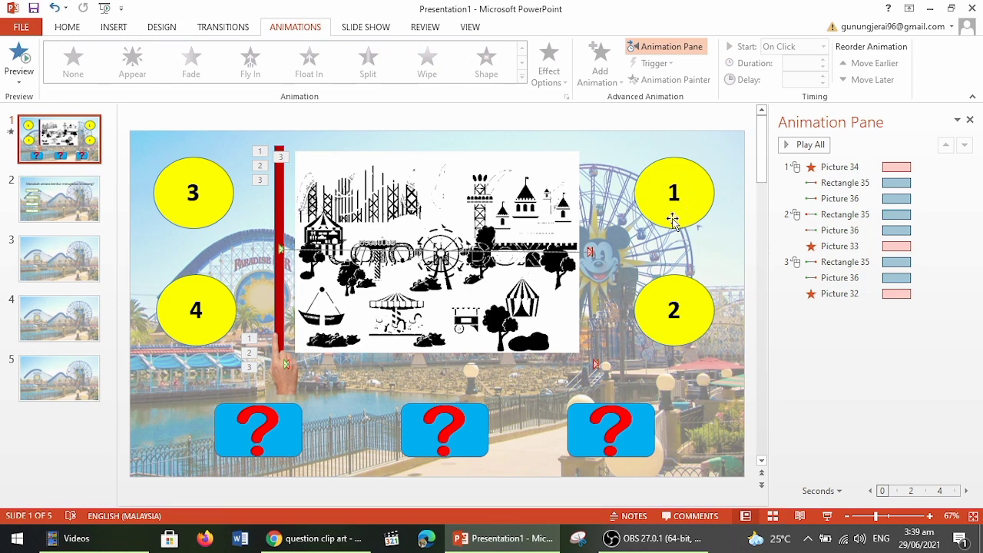
Step: Run the slide show, test circle 1's jump to the question, then exit to slide 2
click(828, 516)
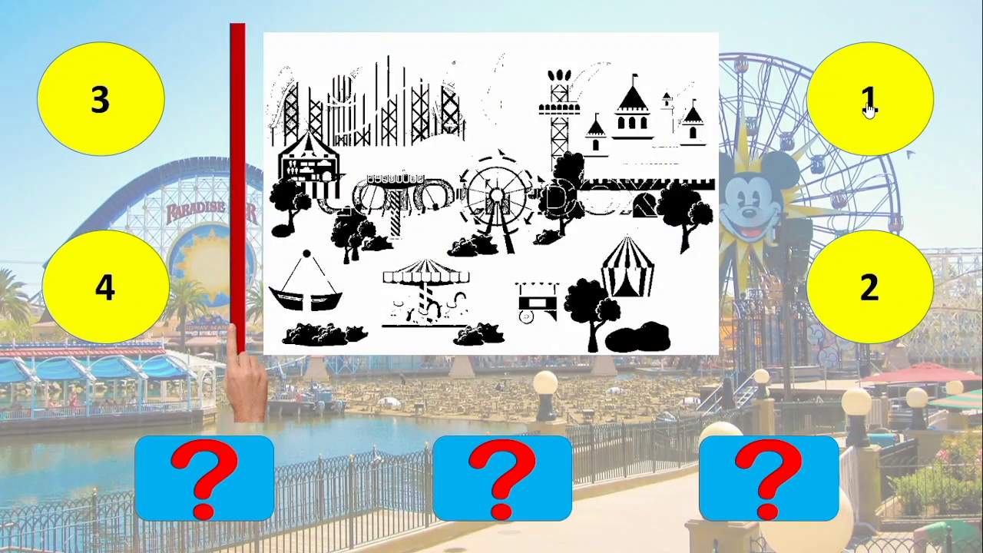
click(868, 110)
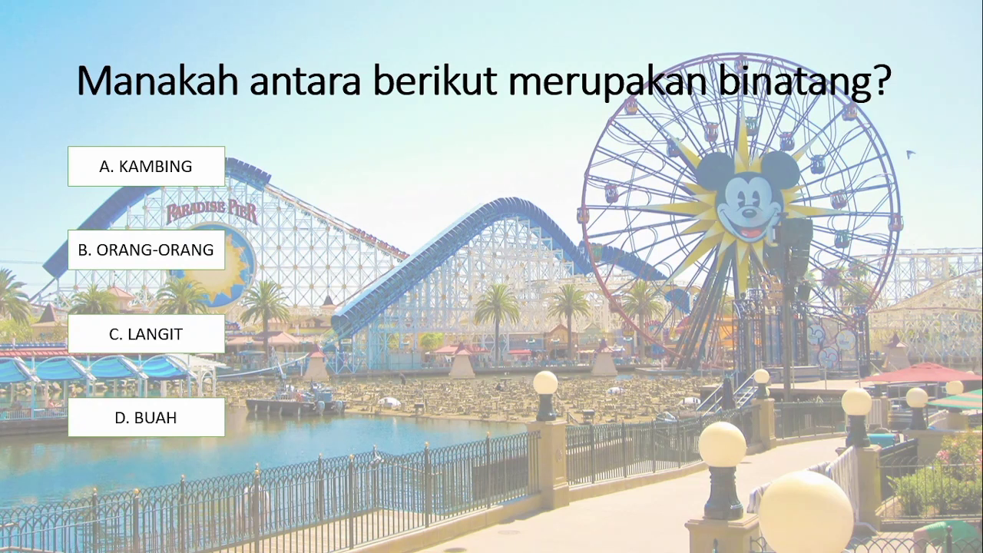
key(Escape)
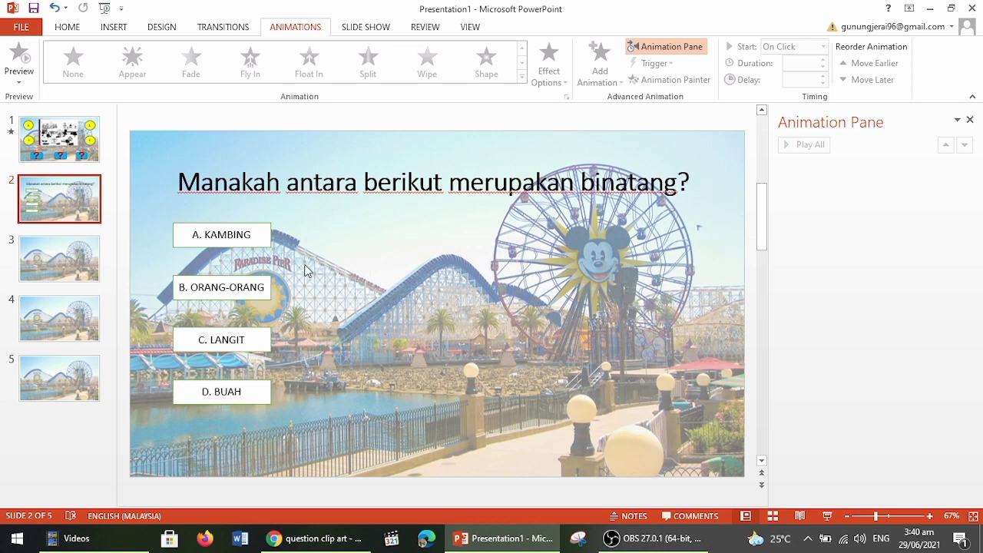
Step: Insert the green check-mark picture unnamed (1).png onto slide 2
click(115, 28)
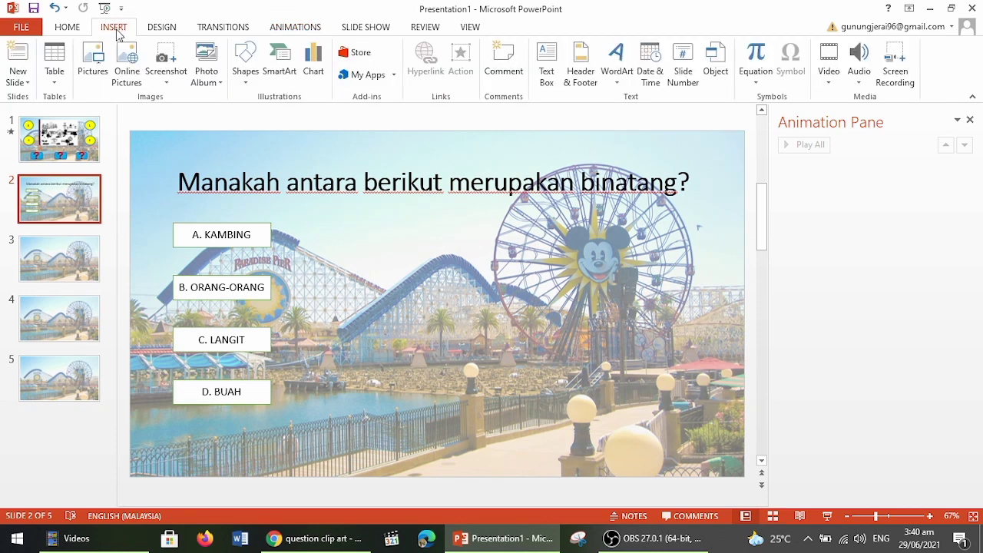
click(94, 73)
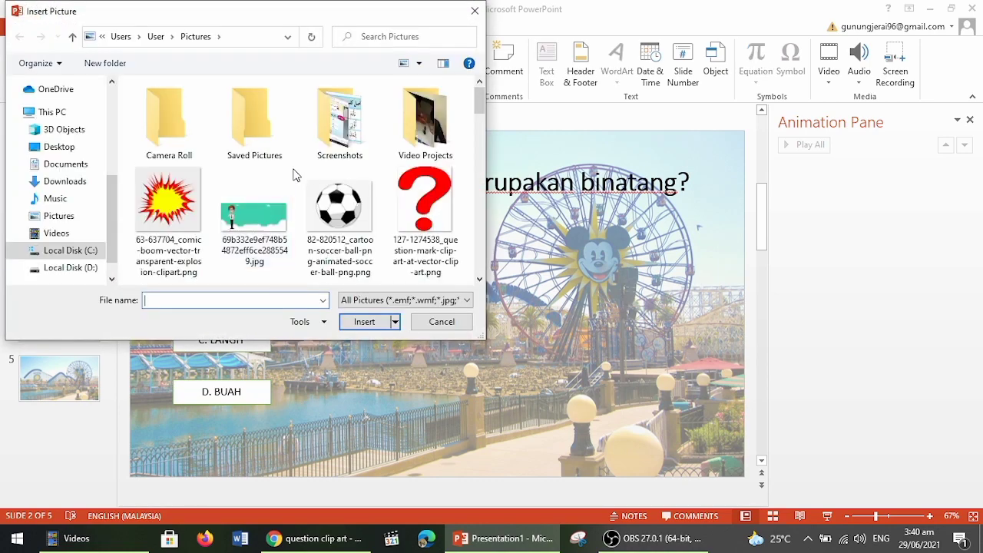
scroll(294, 175, down, 3)
scroll(294, 175, down, 1)
scroll(294, 175, down, 1)
scroll(294, 175, down, 1)
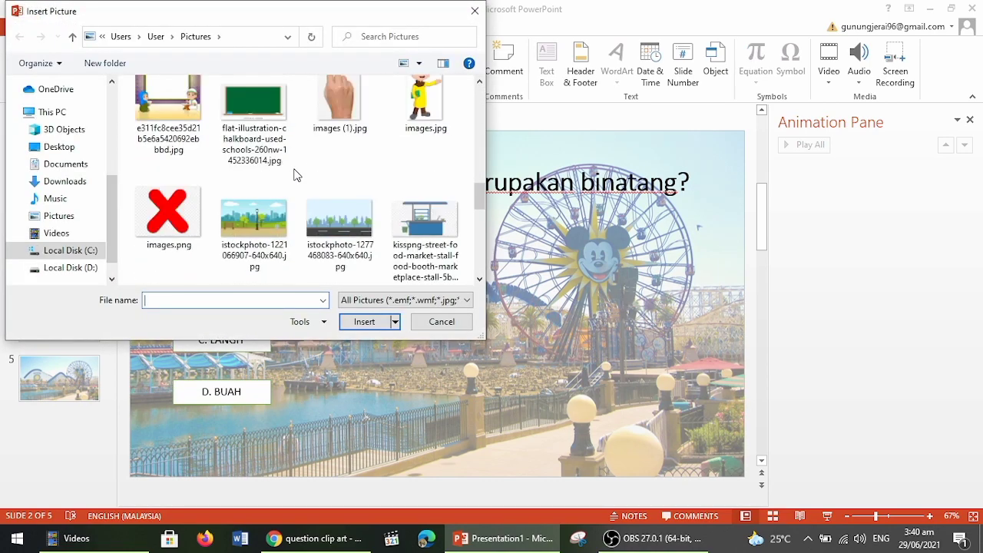
scroll(294, 175, down, 1)
scroll(294, 175, down, 2)
click(415, 215)
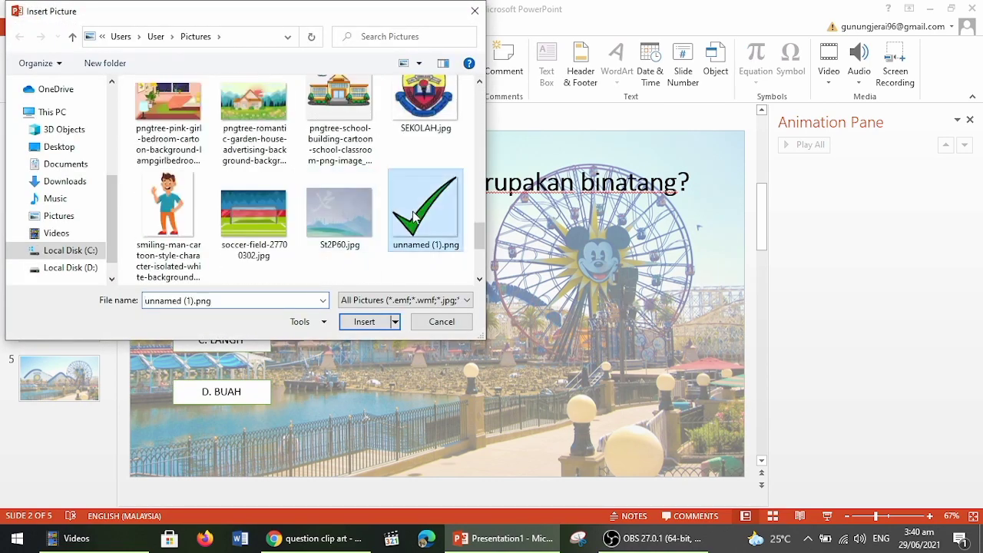
click(379, 322)
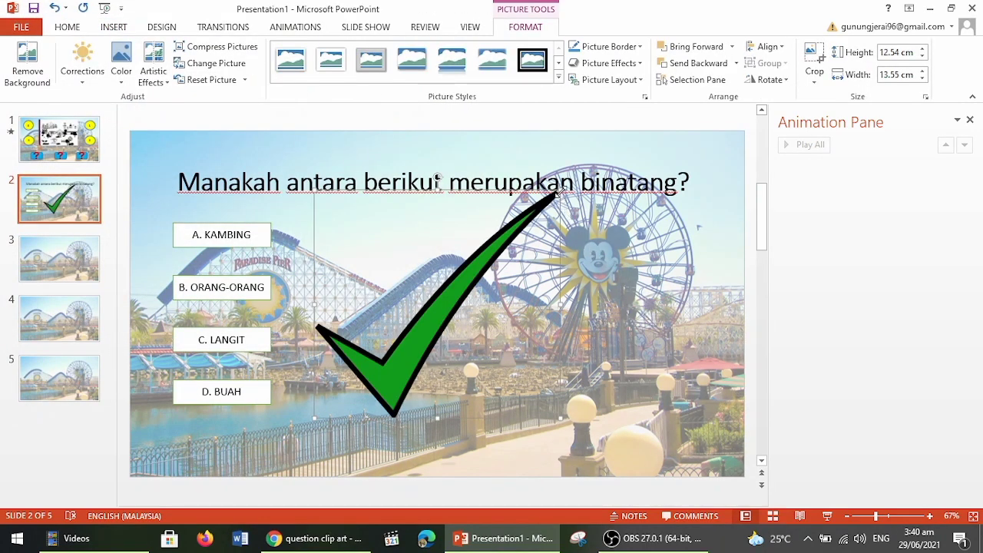
Step: Shrink the check mark to about 3.37 × 3.64 cm and place it beside A. KAMBING
drag(559, 192, 350, 351)
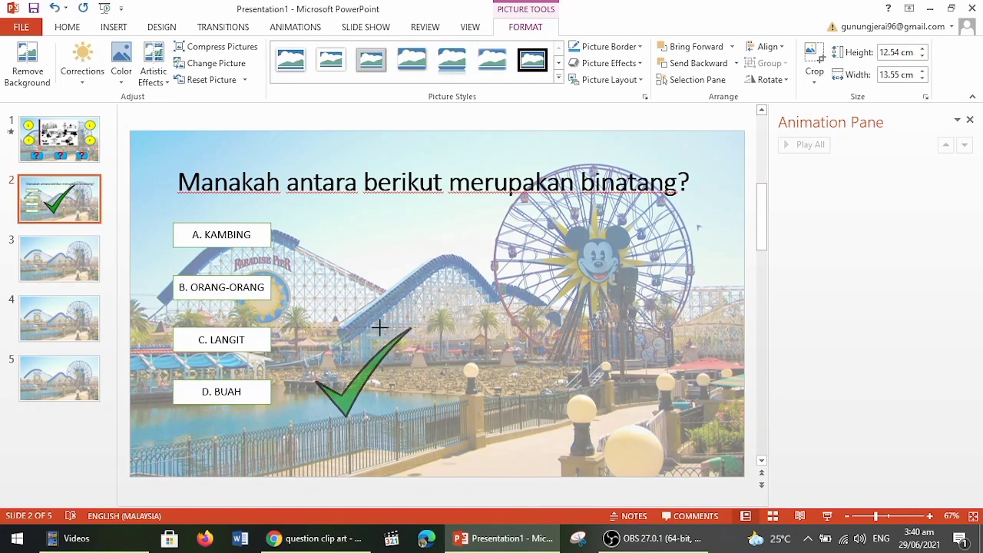
drag(359, 395, 325, 243)
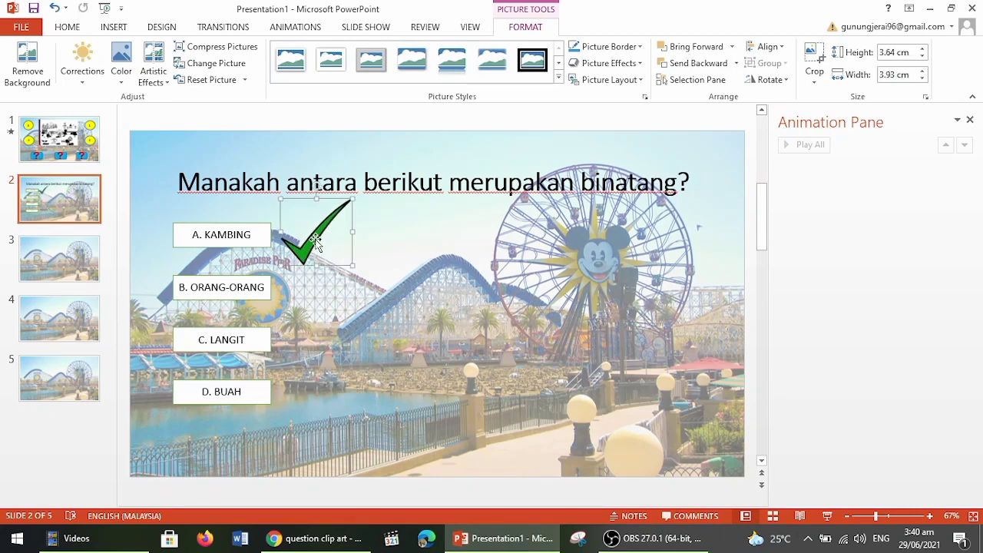
drag(352, 200, 347, 205)
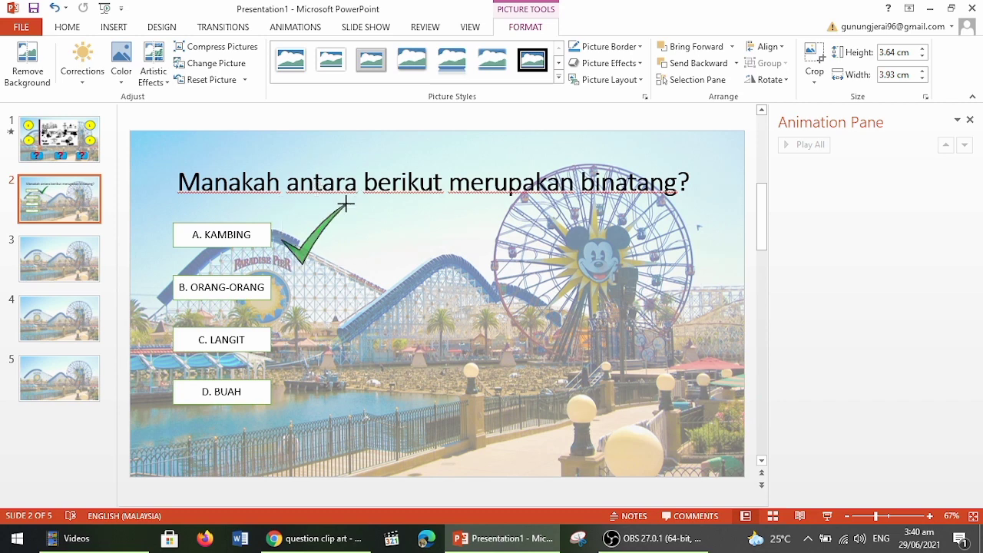
drag(325, 243, 321, 239)
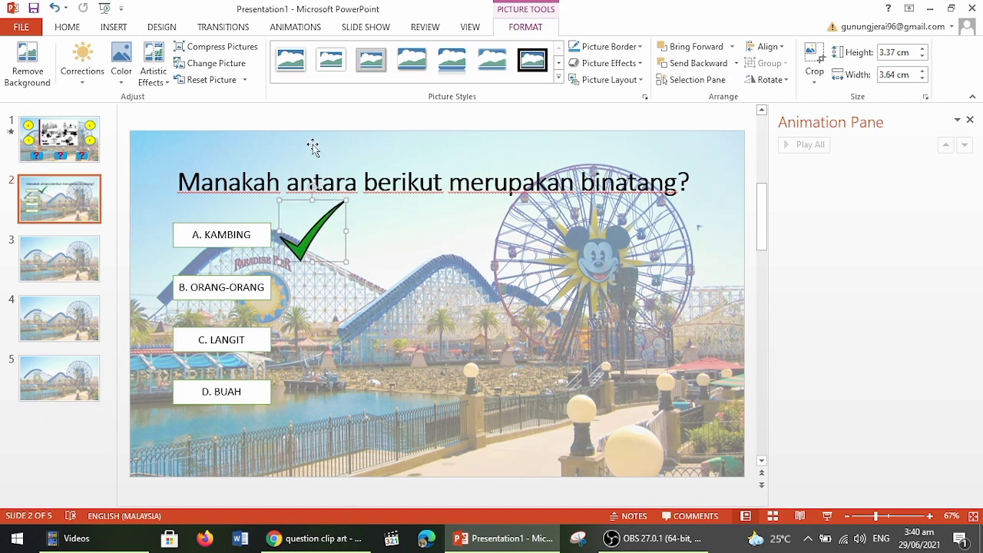
click(107, 28)
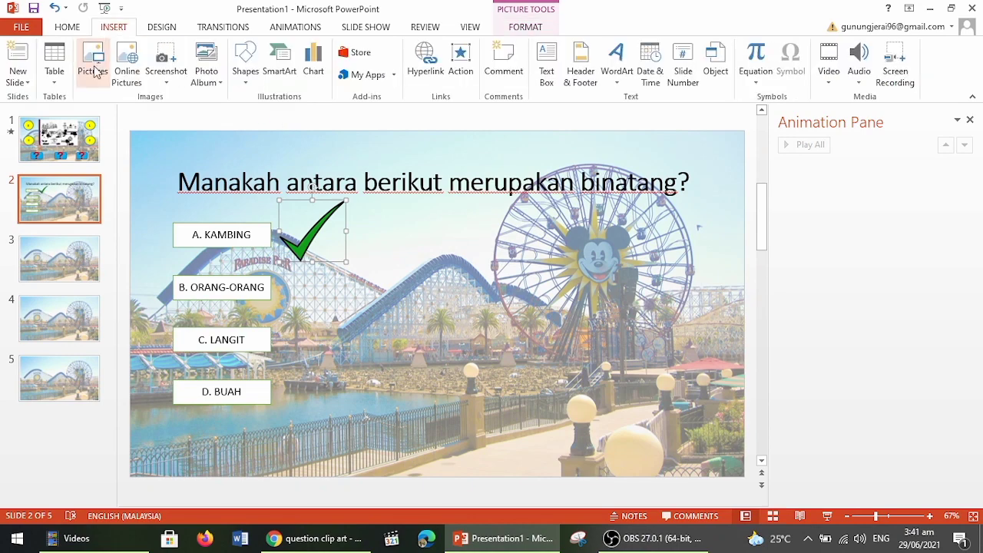
Step: Insert the red X picture images.png onto the slide
click(92, 63)
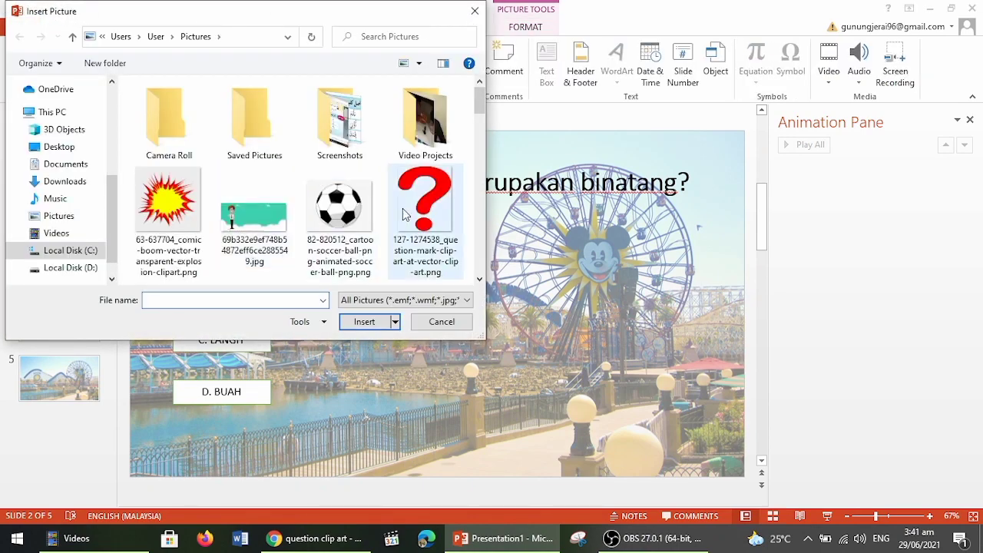
scroll(303, 211, down, 3)
scroll(303, 212, down, 3)
scroll(303, 211, down, 2)
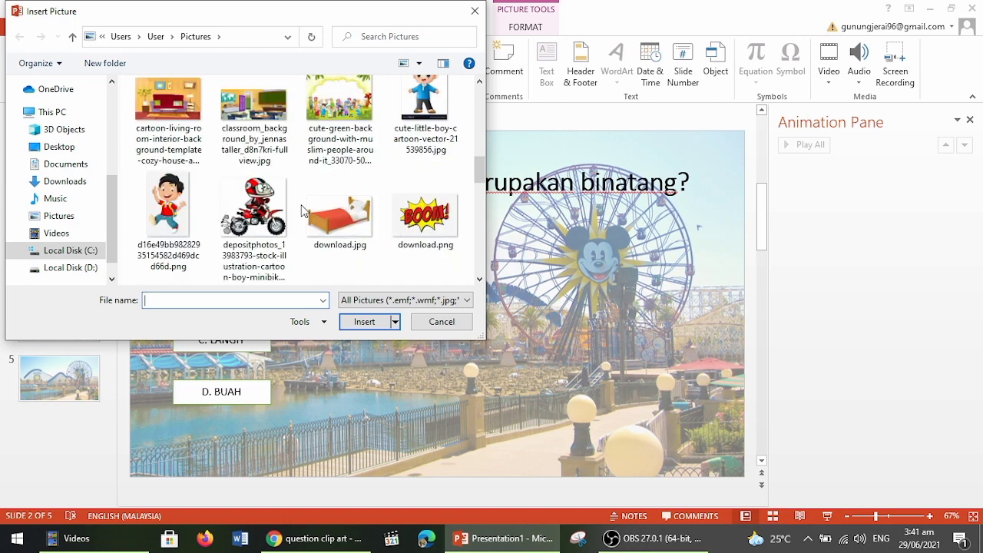
scroll(304, 211, down, 2)
scroll(303, 212, down, 2)
click(192, 207)
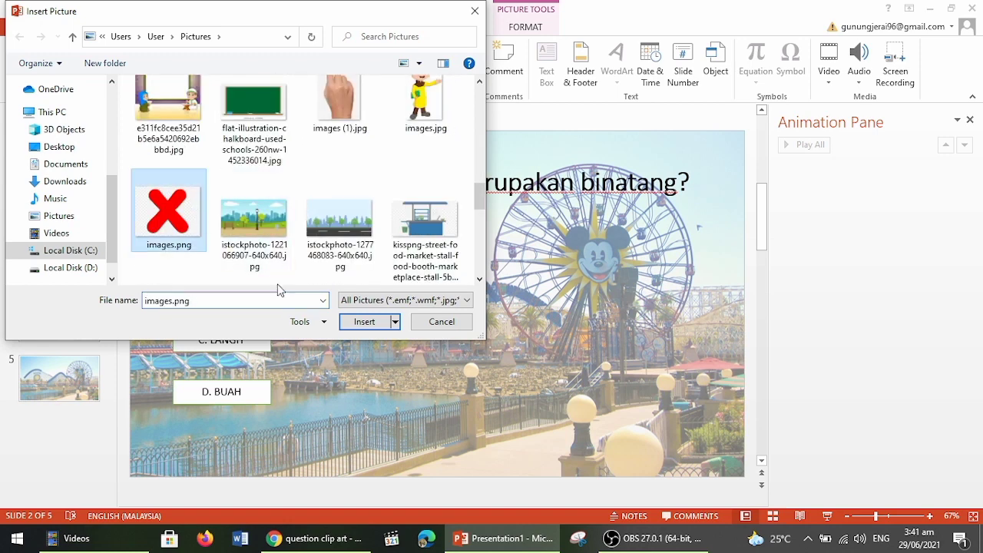
click(347, 320)
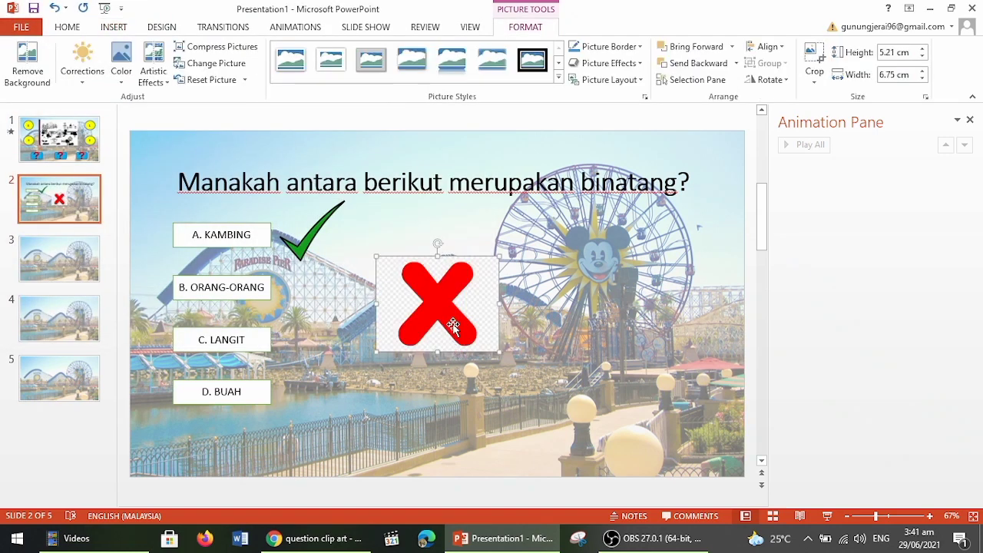
Step: Remove the X picture's white background, widening the kept area to the image's left, right and bottom edges
click(27, 65)
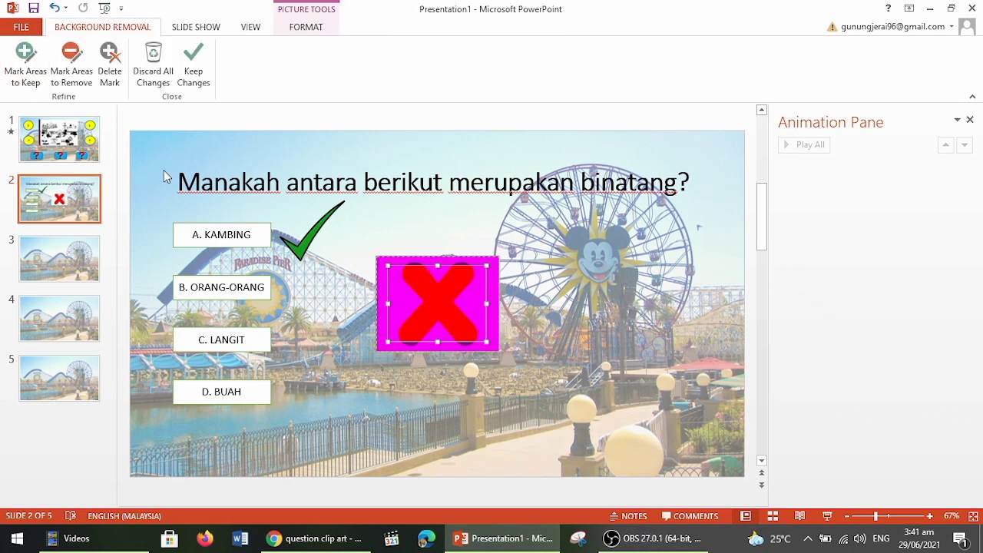
drag(387, 305, 377, 305)
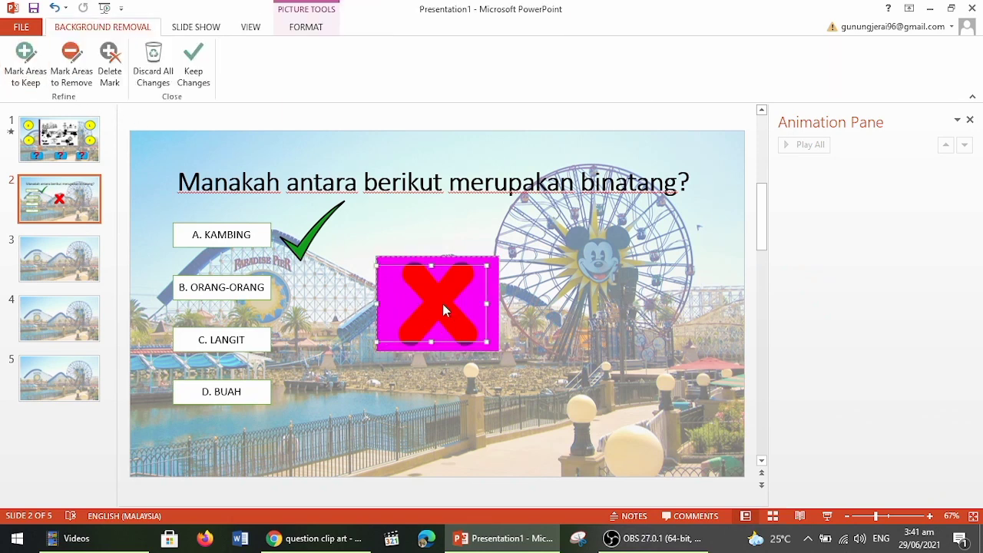
drag(487, 303, 512, 304)
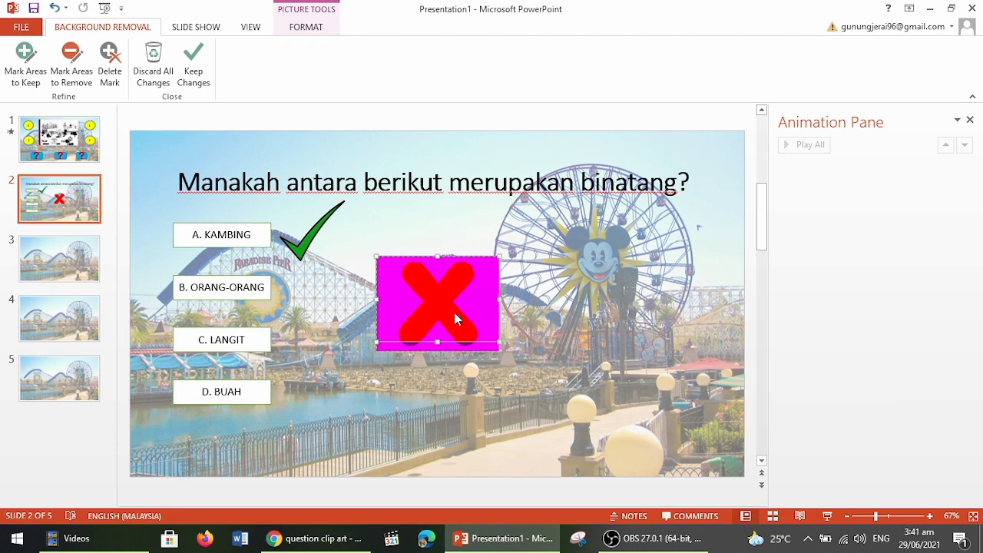
drag(440, 342, 441, 353)
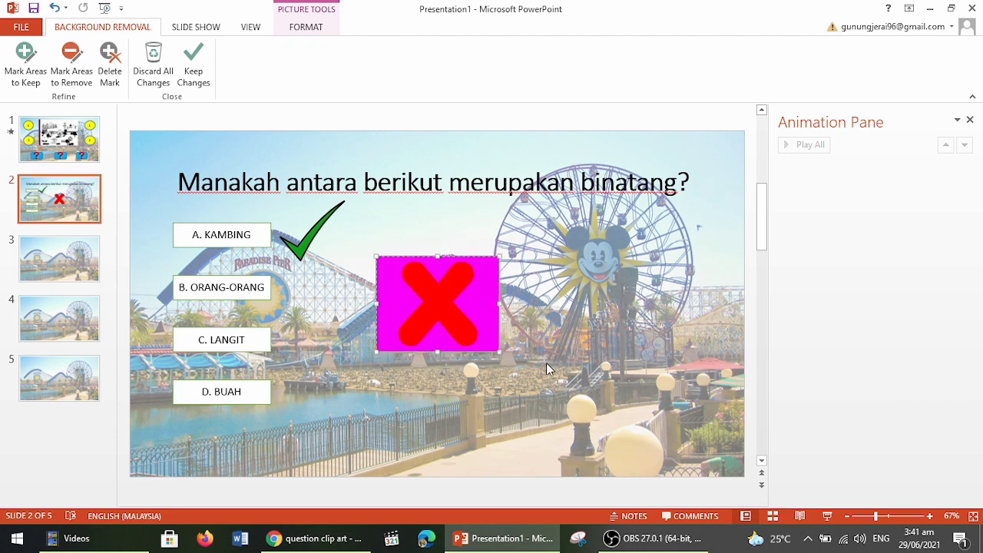
click(546, 362)
click(443, 322)
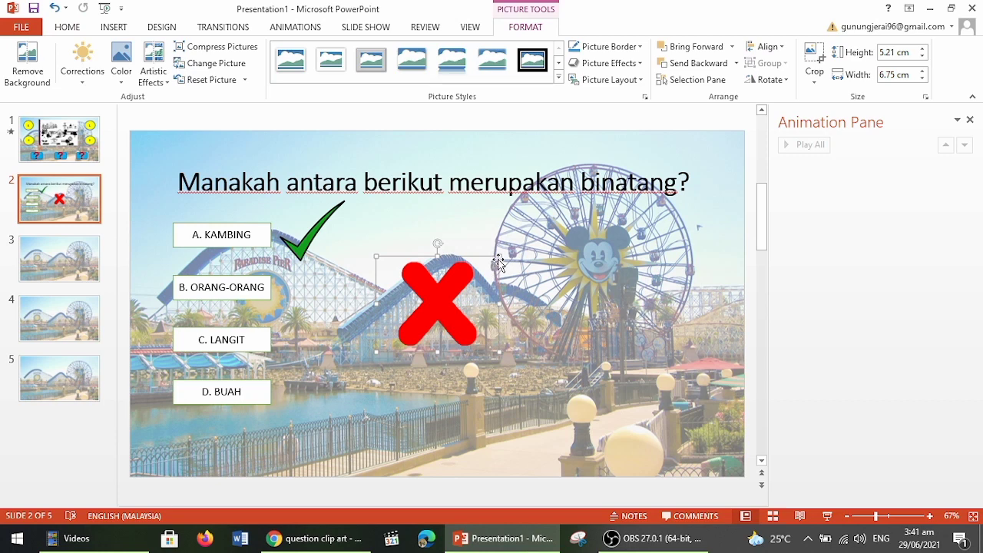
drag(498, 263, 450, 307)
drag(404, 329, 301, 344)
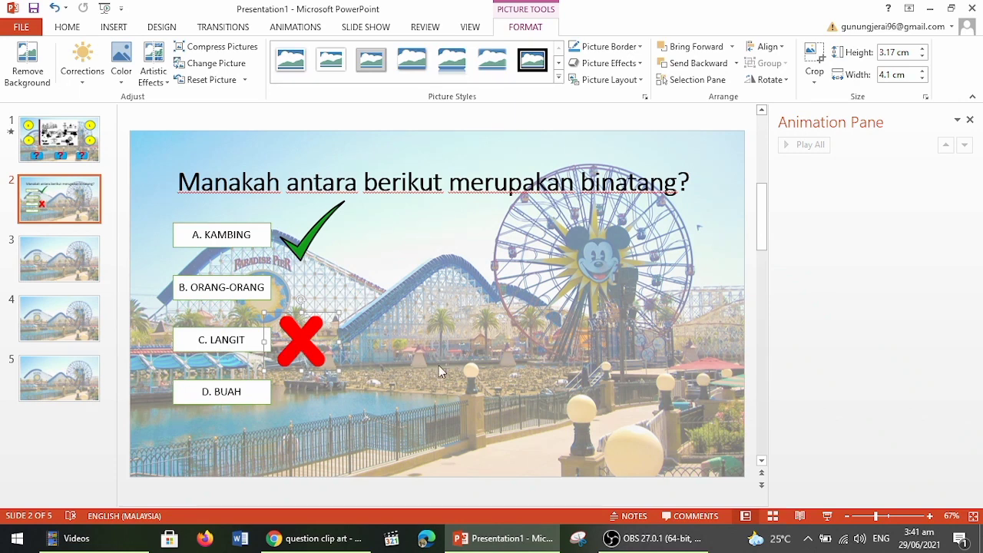
click(389, 364)
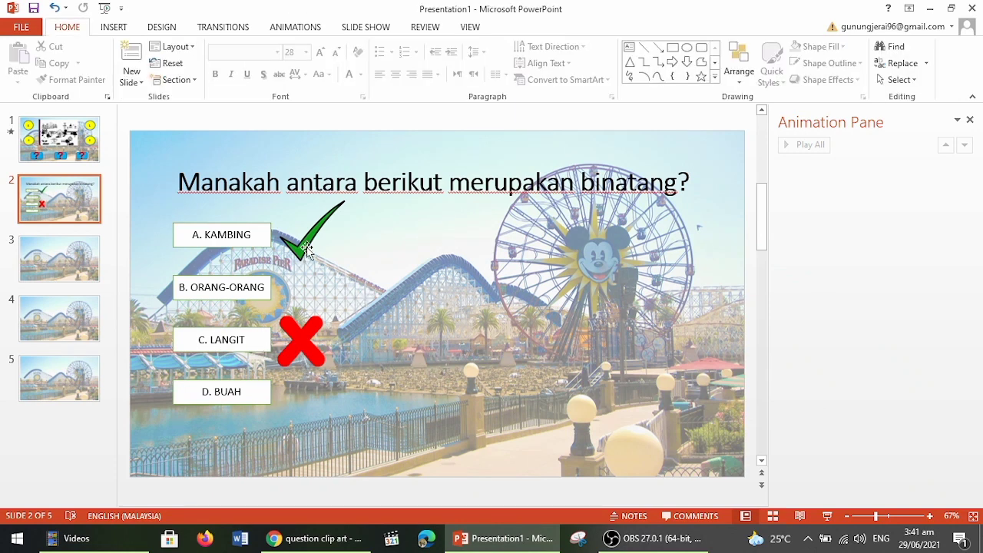
Step: Give the green check mark a Fade entrance triggered by clicking A. KAMBING
click(315, 233)
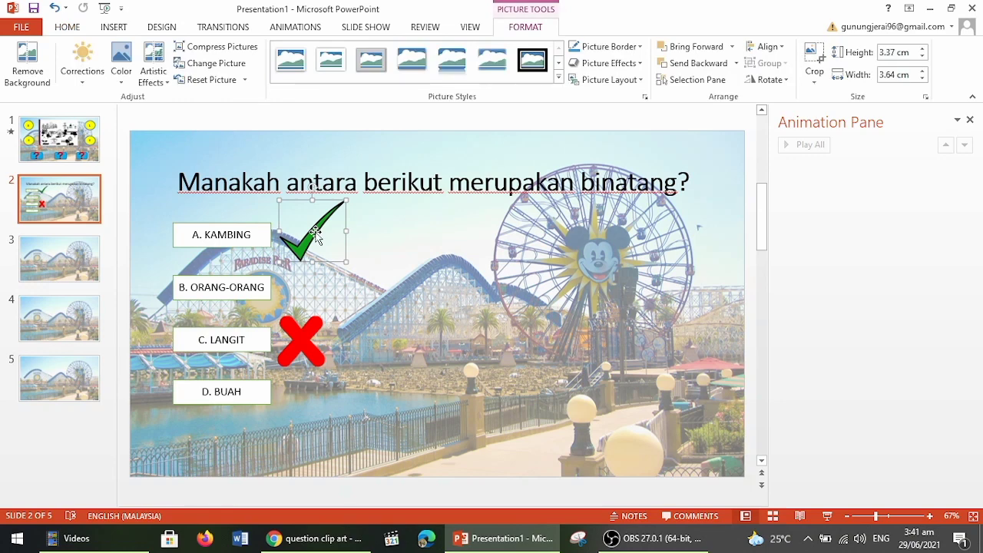
click(295, 27)
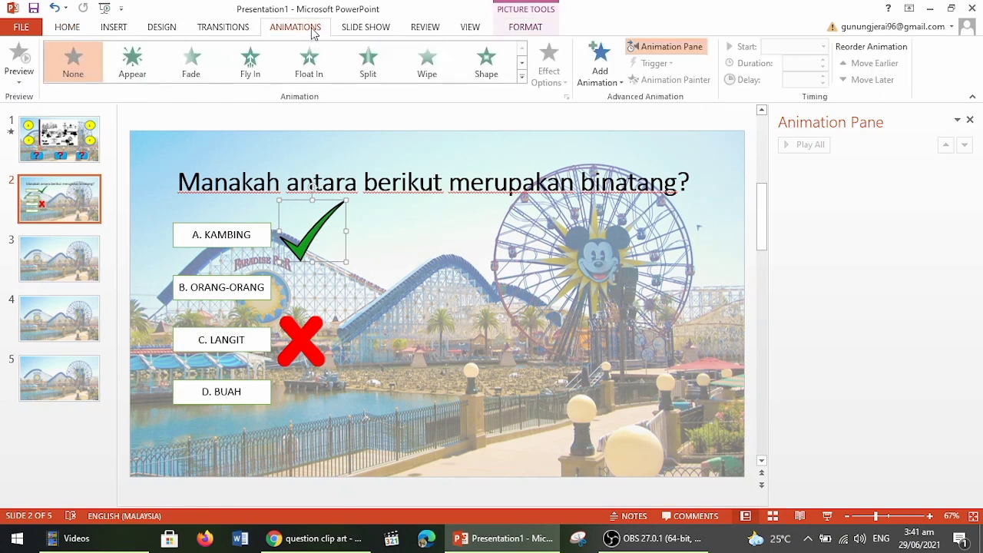
click(193, 76)
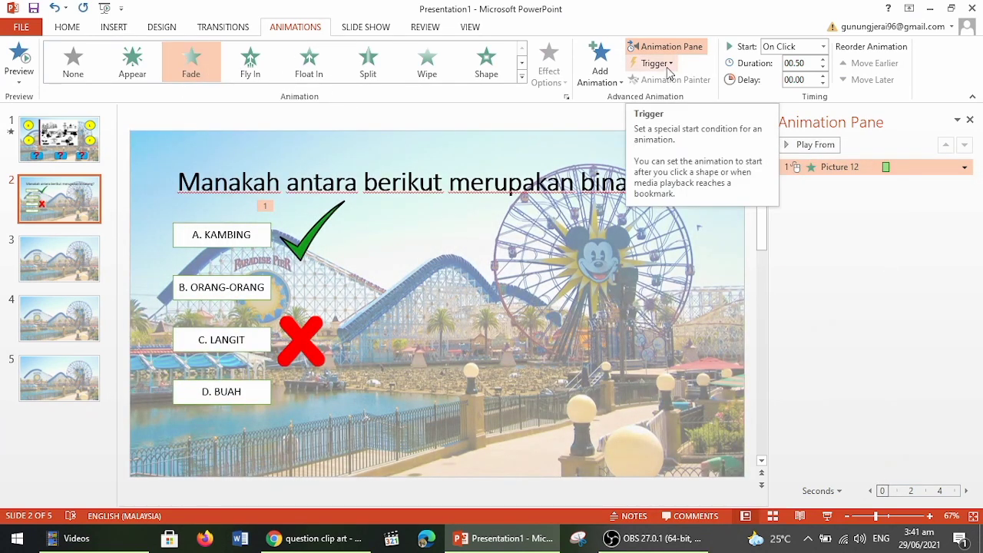
click(655, 64)
mouse_move(670, 82)
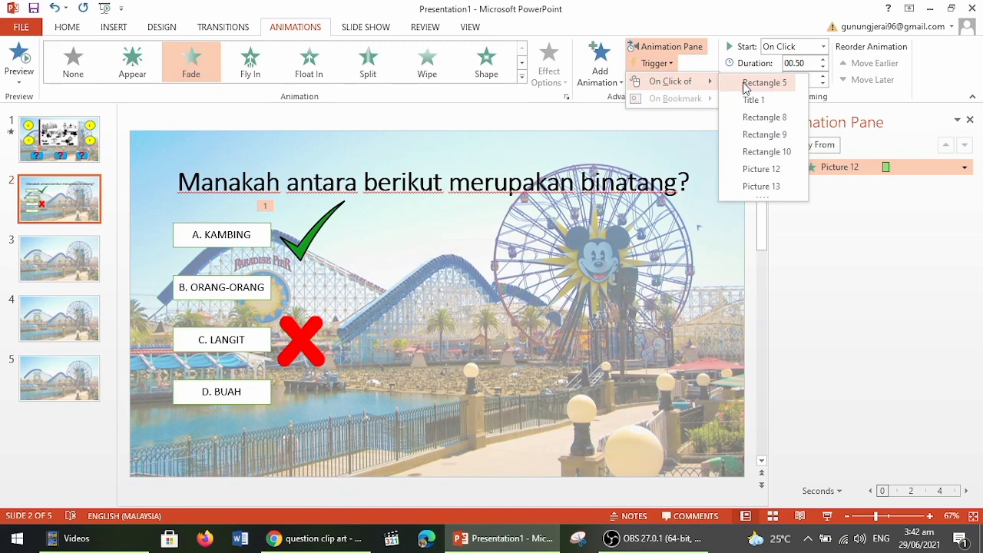
click(745, 84)
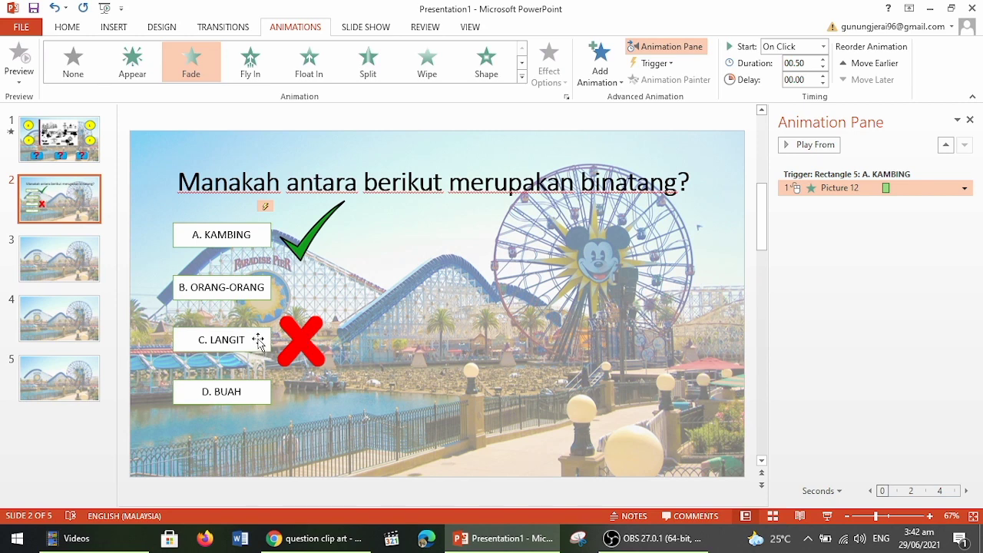
Step: Give the red X a Fade entrance triggered by clicking the C. LANGIT box (Rectangle 9)
click(265, 338)
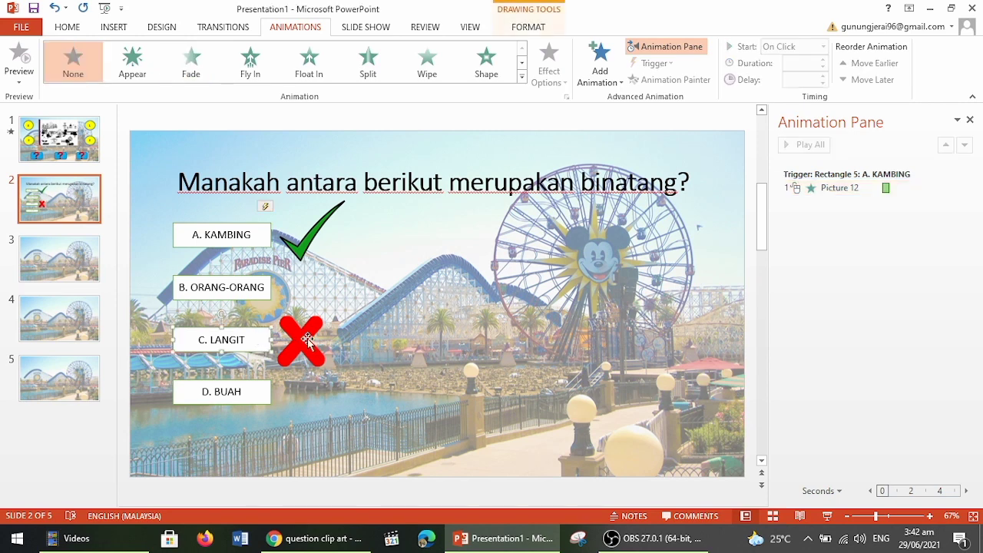
click(319, 342)
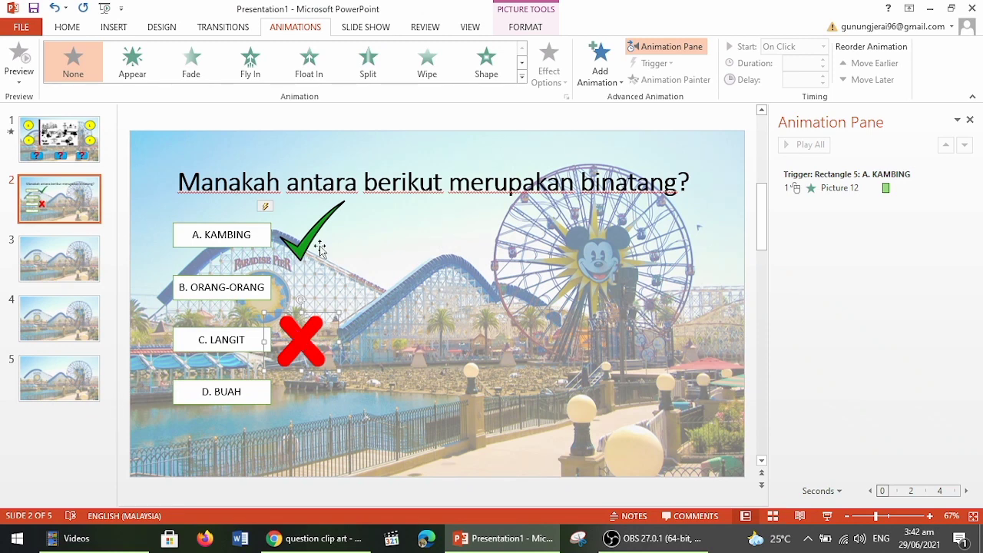
click(192, 65)
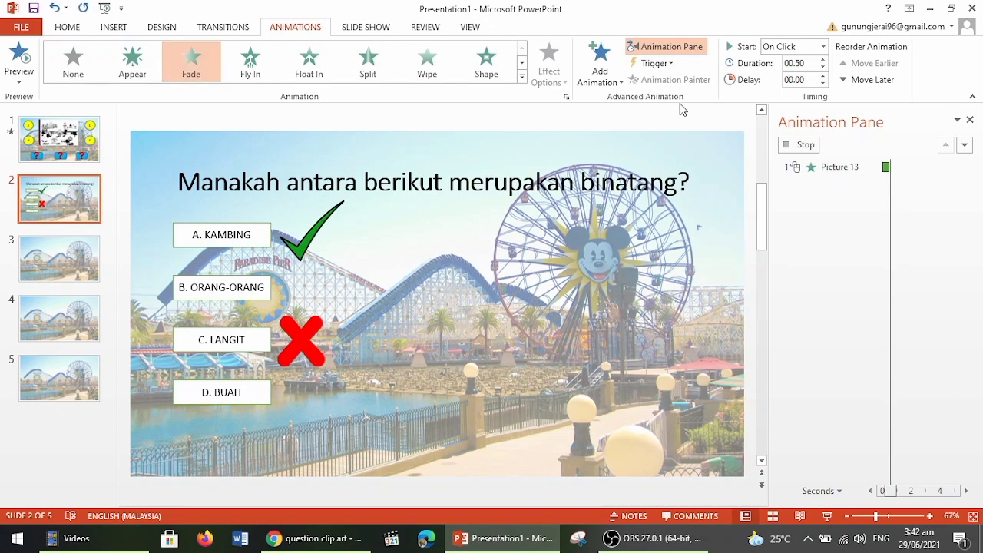
click(657, 64)
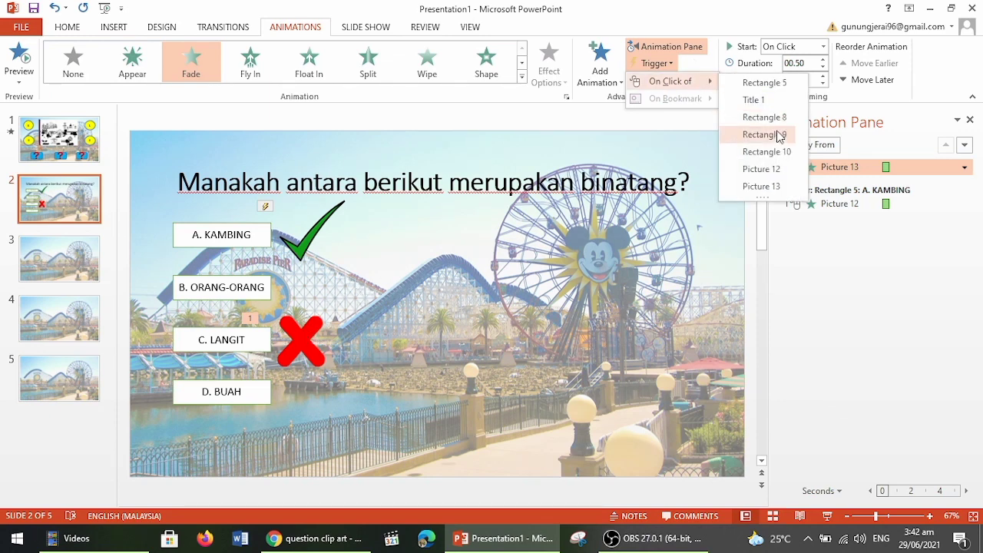
click(780, 138)
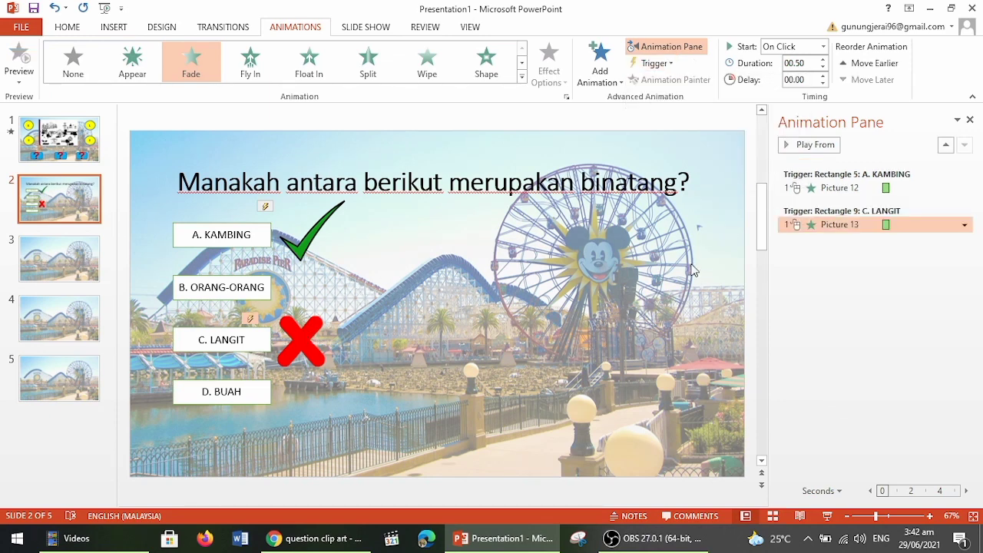
click(829, 313)
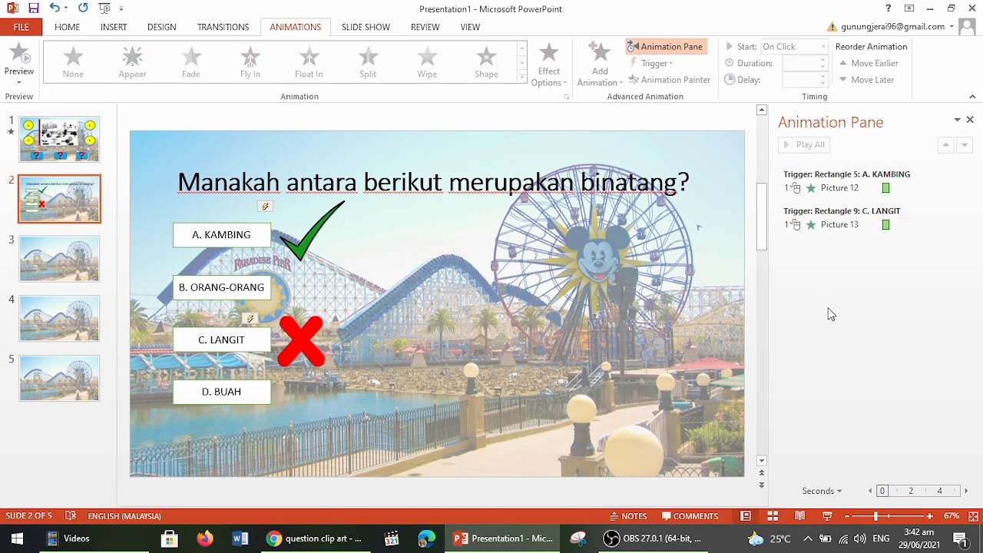
Step: Run the slide show to check the tick on A. KAMBING and the cross on C. LANGIT, then return to slide 1
click(828, 516)
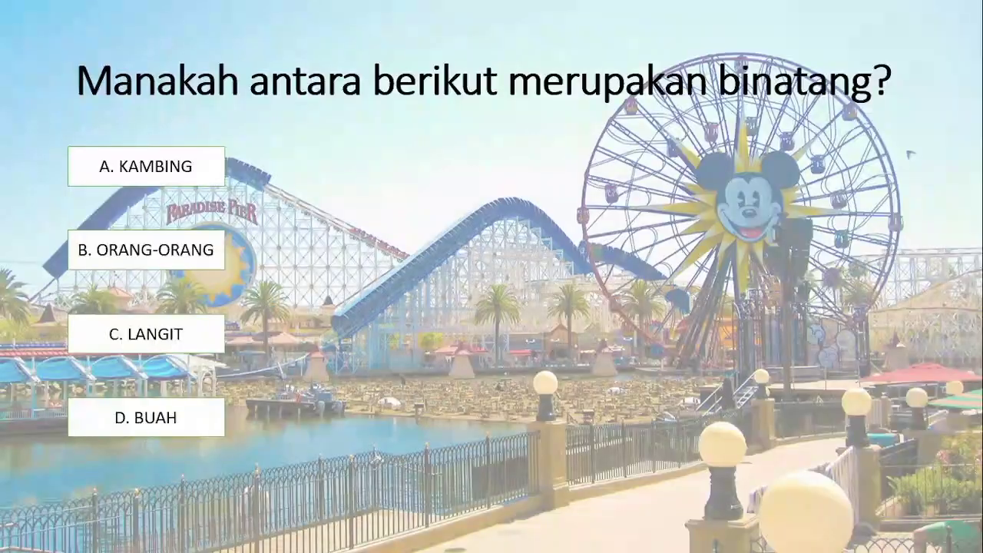
click(131, 176)
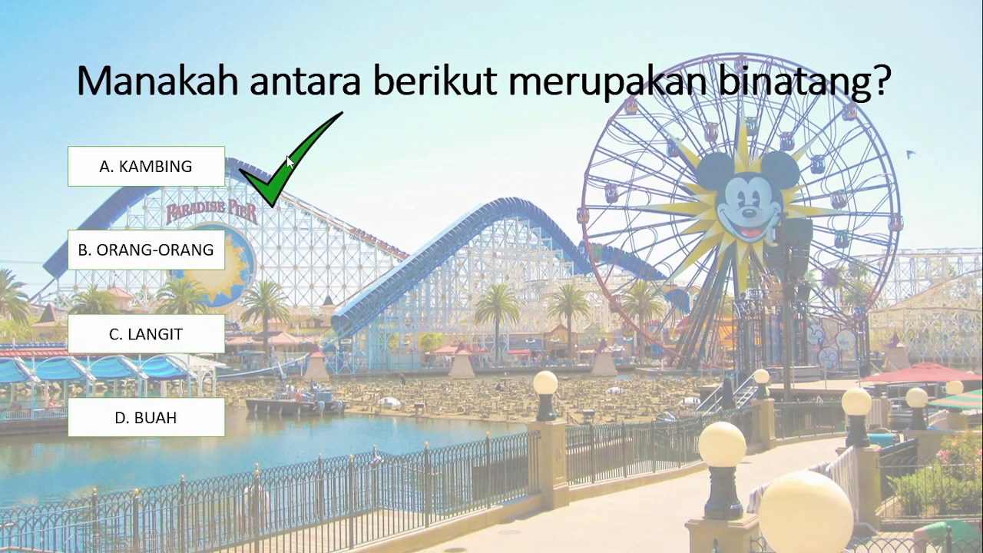
click(159, 177)
click(185, 179)
click(140, 340)
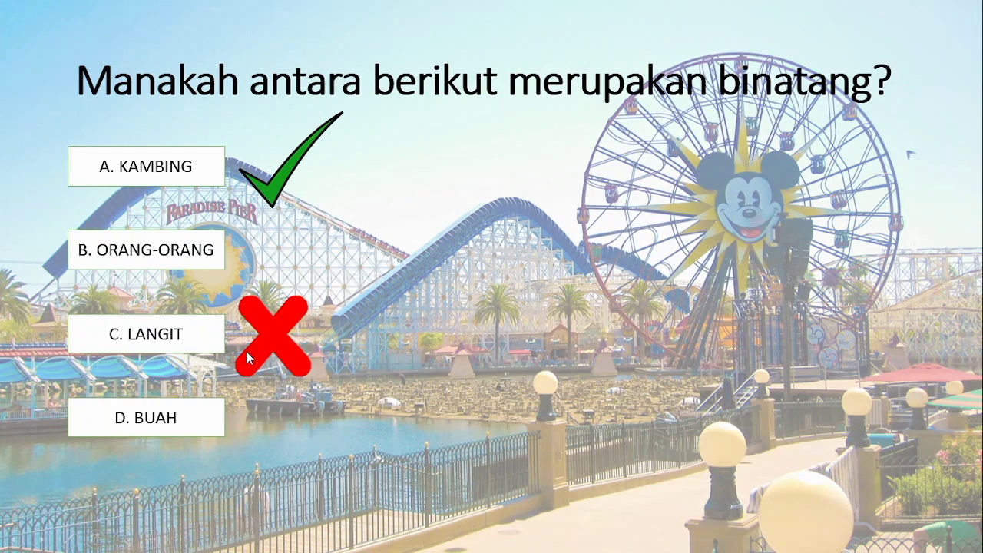
key(Escape)
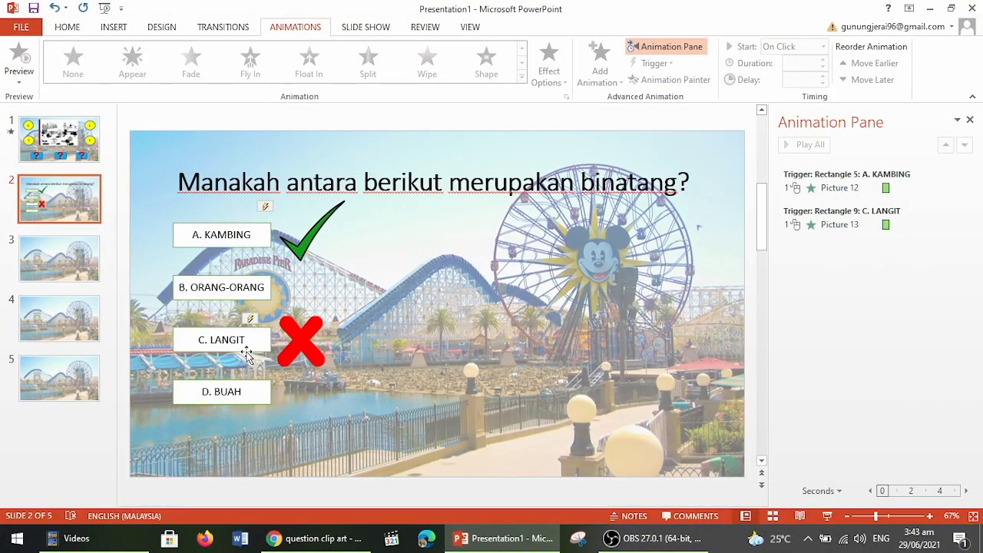
click(80, 154)
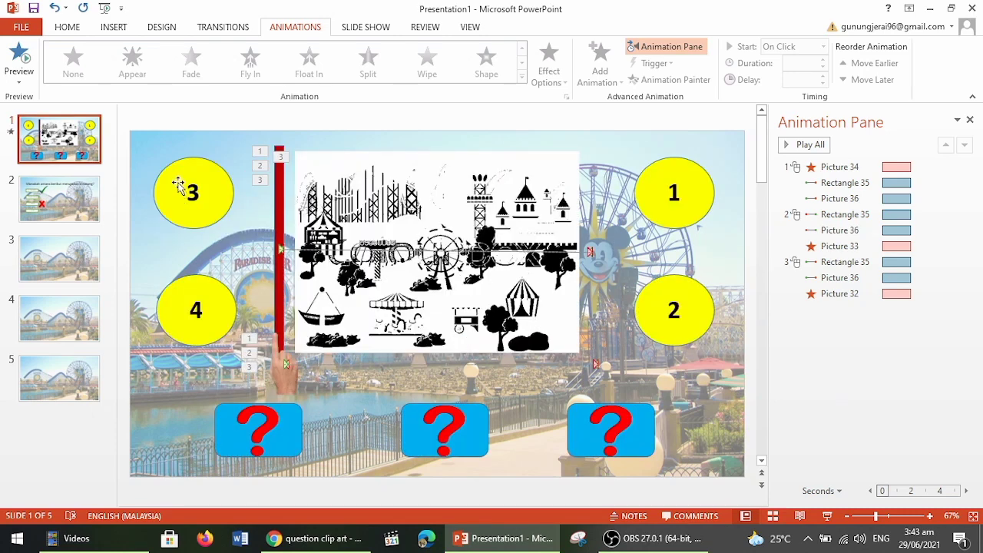
Step: Insert the MENU clipart on slide 2, shrunk to about 1.65 × 3.64 cm in the bottom-right corner
click(66, 198)
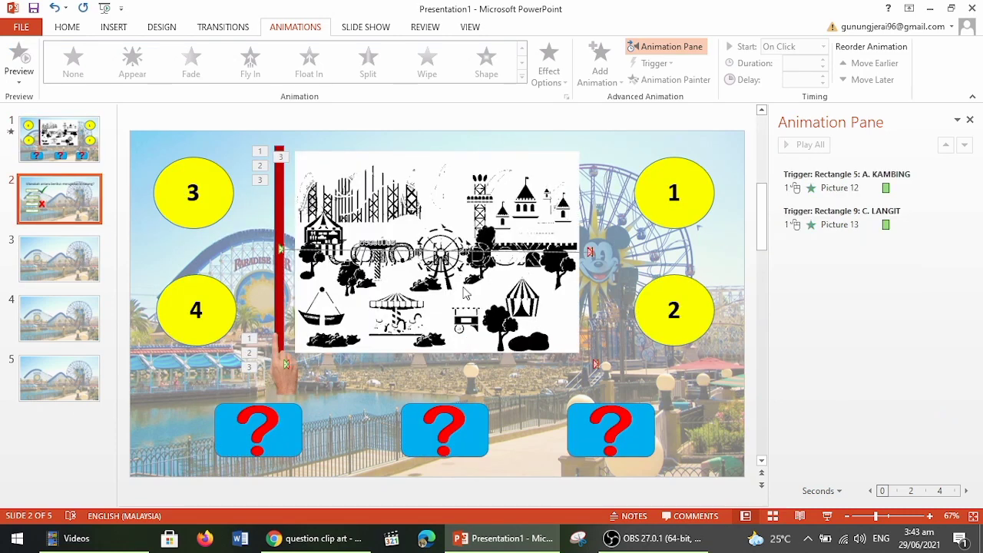
click(53, 145)
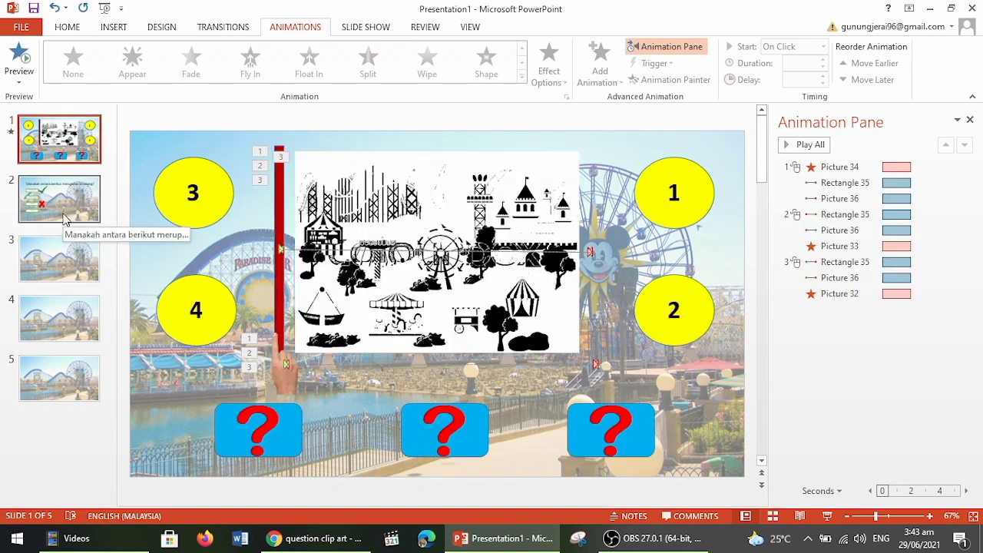
click(60, 201)
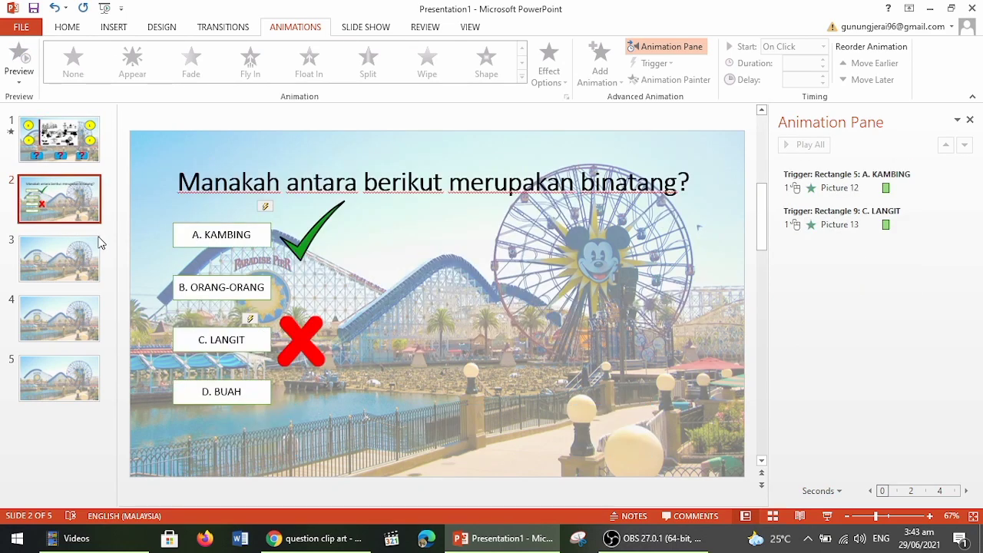
click(113, 27)
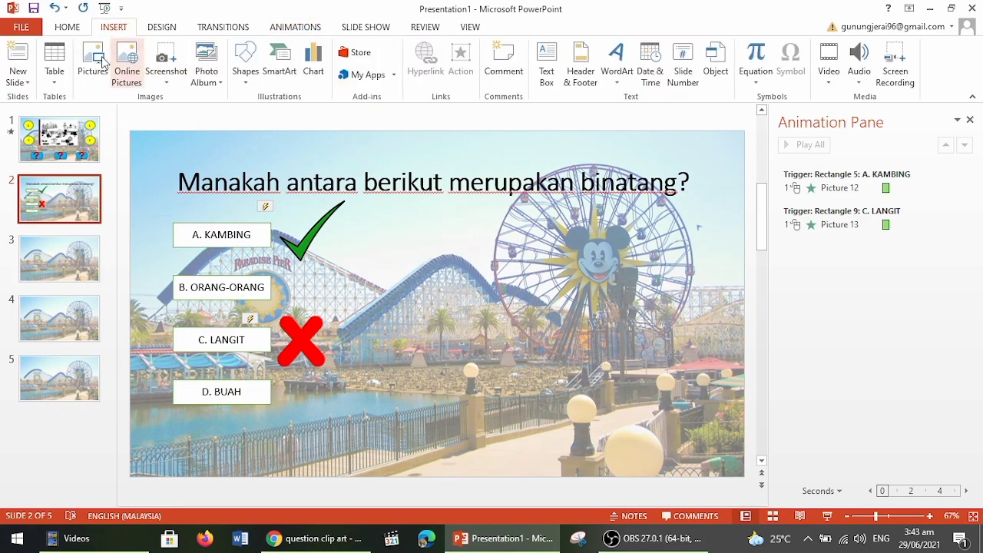
click(92, 61)
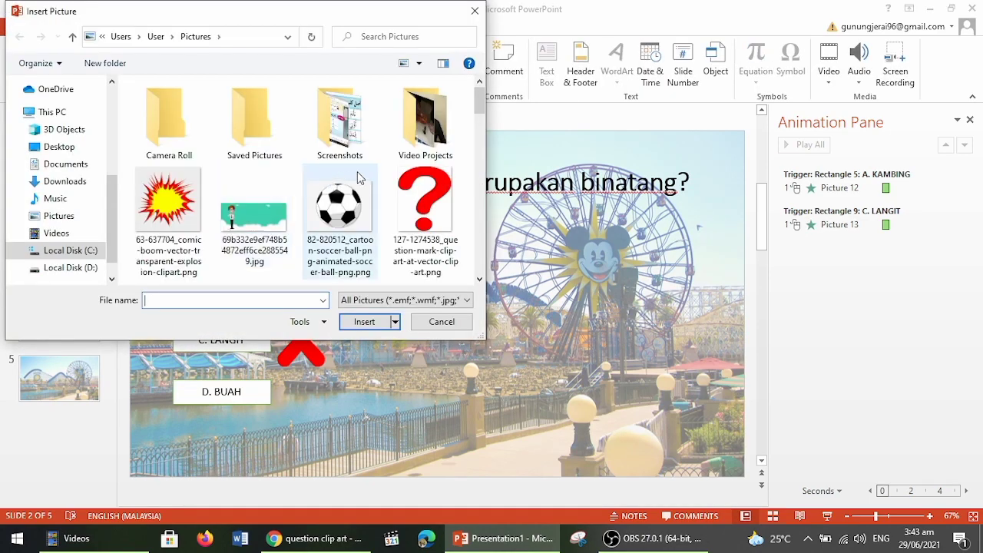
scroll(375, 180, down, 3)
scroll(370, 179, down, 3)
scroll(369, 179, up, 3)
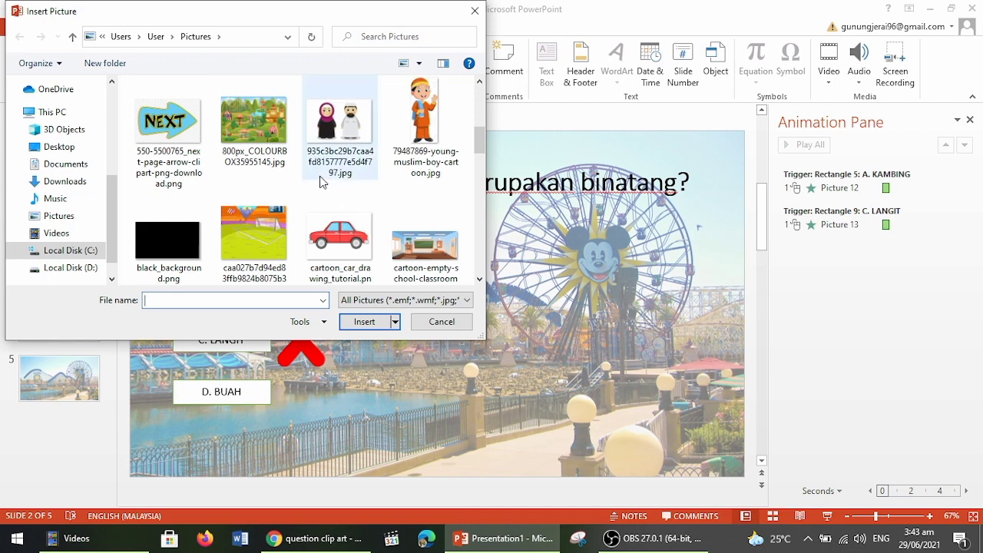
click(167, 142)
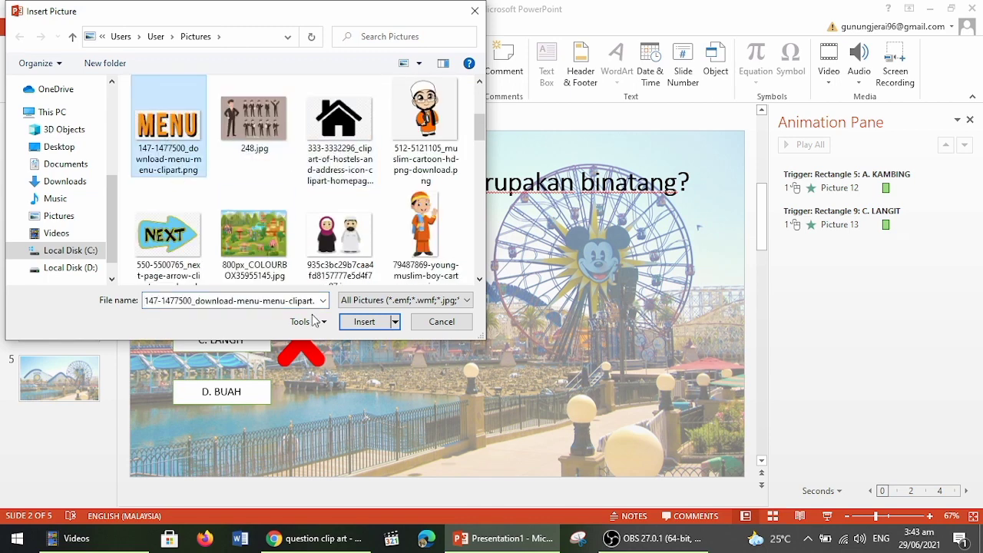
click(361, 321)
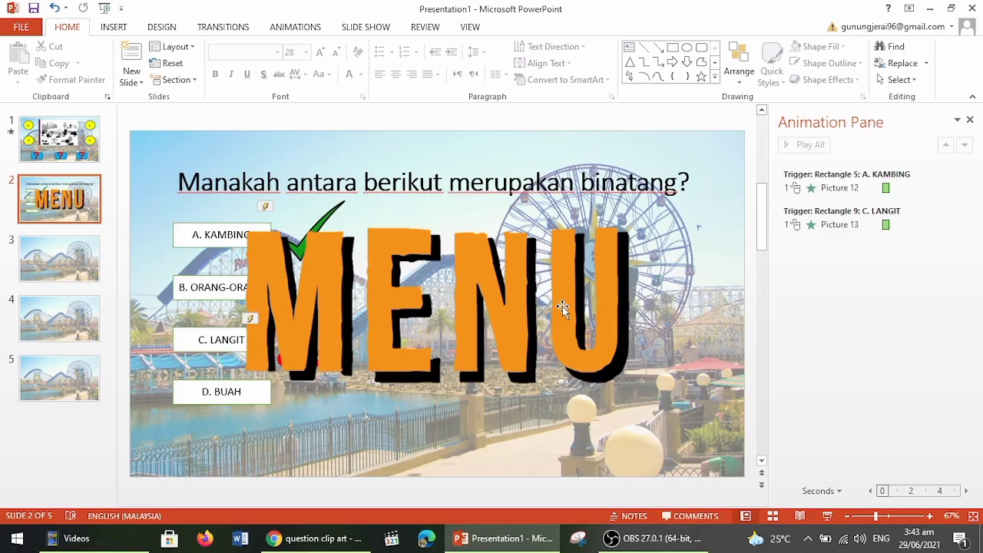
double_click(566, 307)
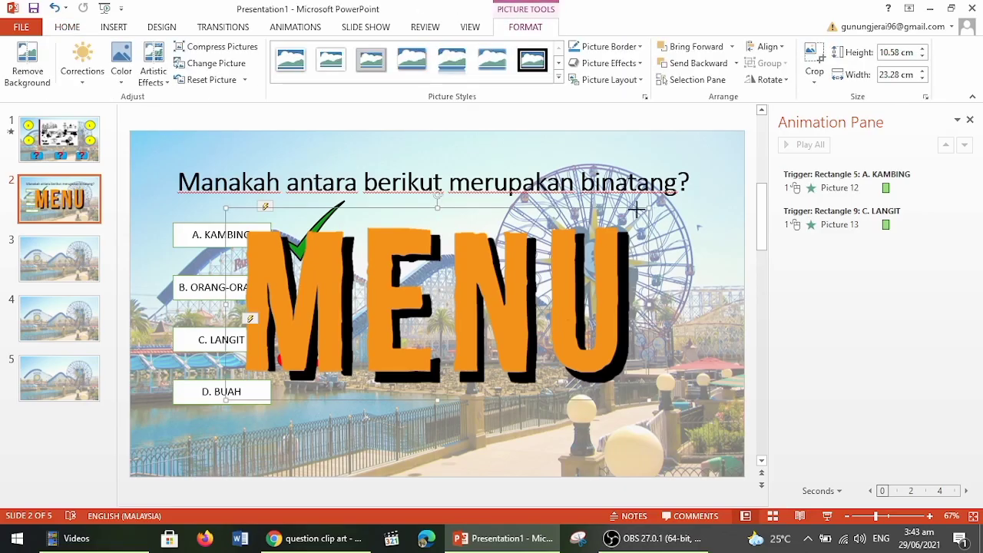
mouse_move(637, 208)
mouse_down()
mouse_move(285, 373)
mouse_move(713, 457)
mouse_up()
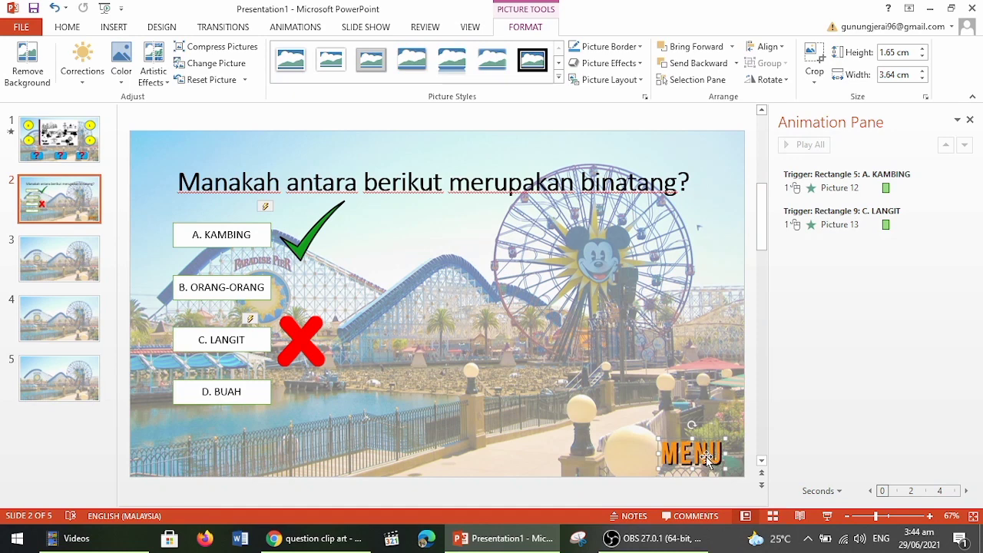
Step: Hyperlink the MENU picture to Slide 1 under Place in This Document
right_click(704, 458)
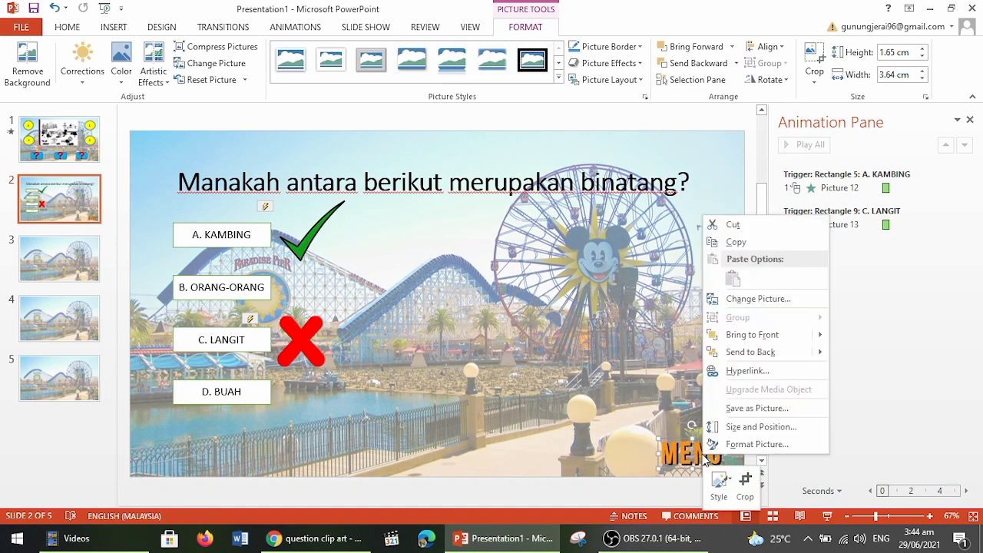
click(758, 372)
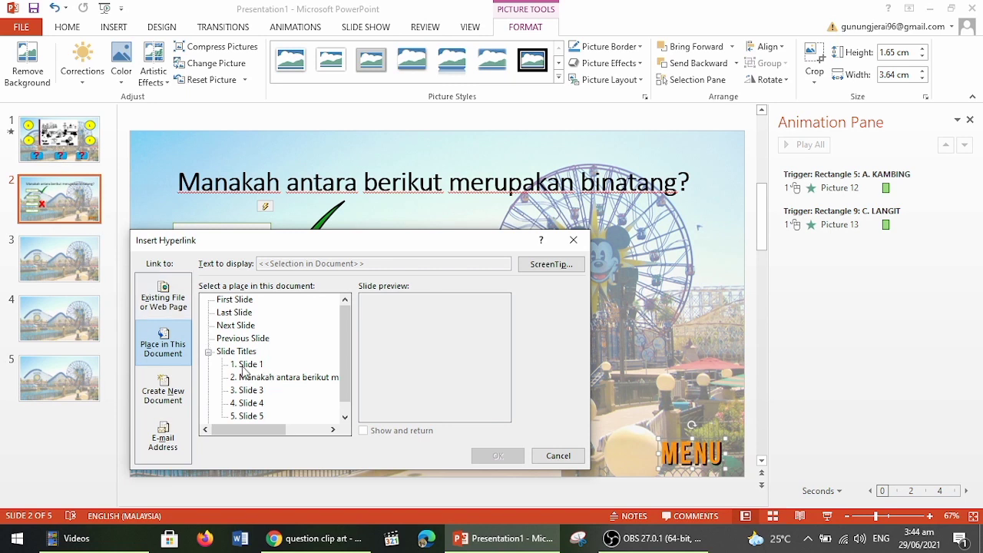
click(243, 367)
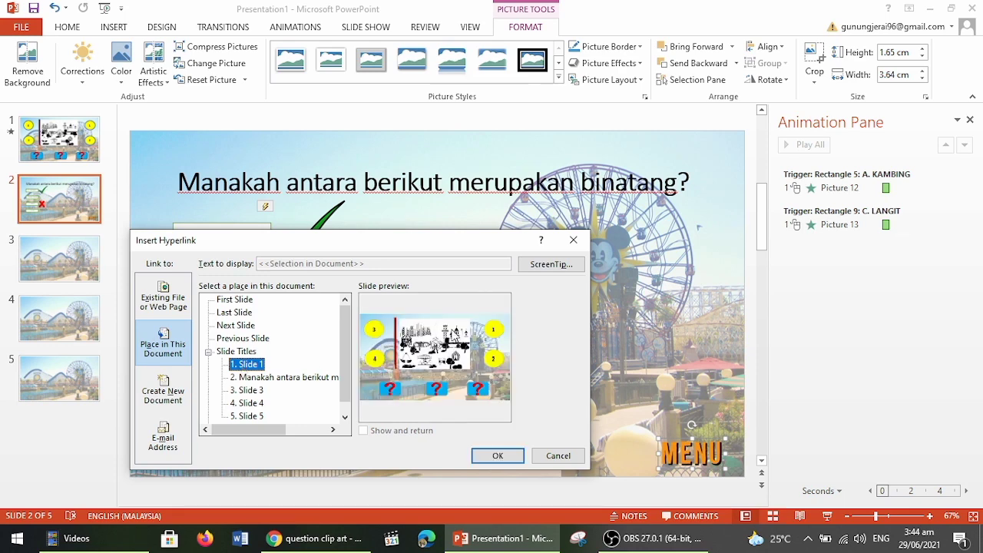
click(497, 456)
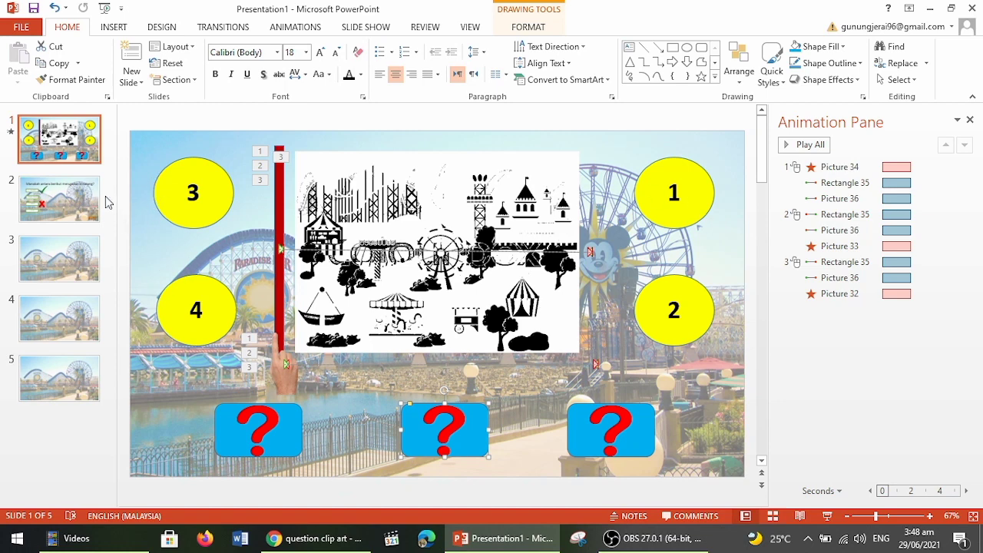
Step: Give circle 1 a Fade entrance triggered by clicking Rounded Rectangle 46, the middle question-mark box
click(679, 172)
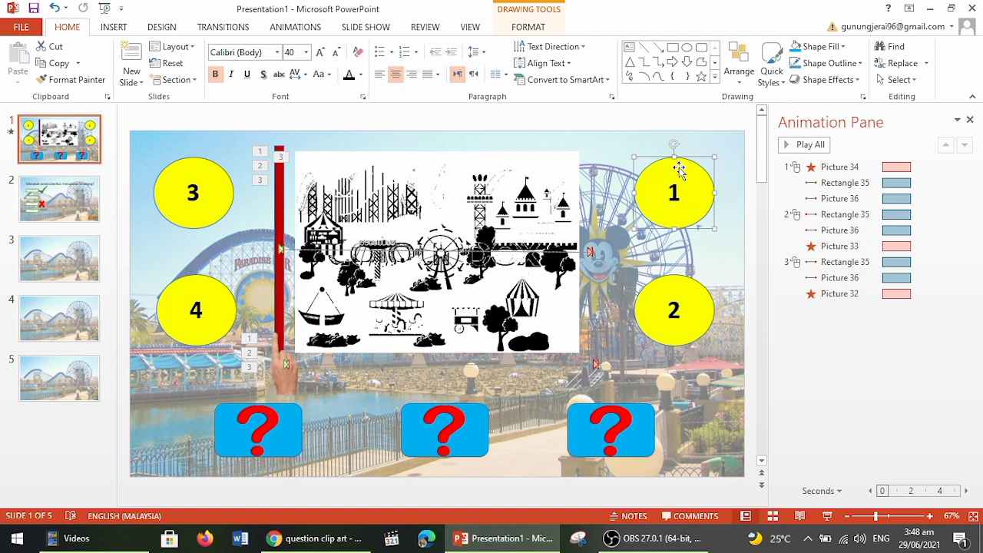
click(318, 30)
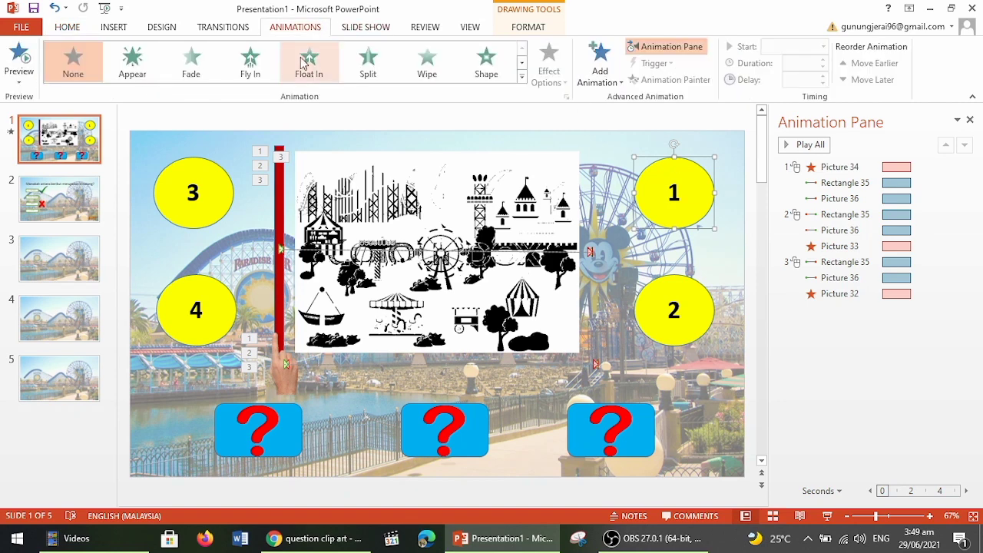
click(195, 76)
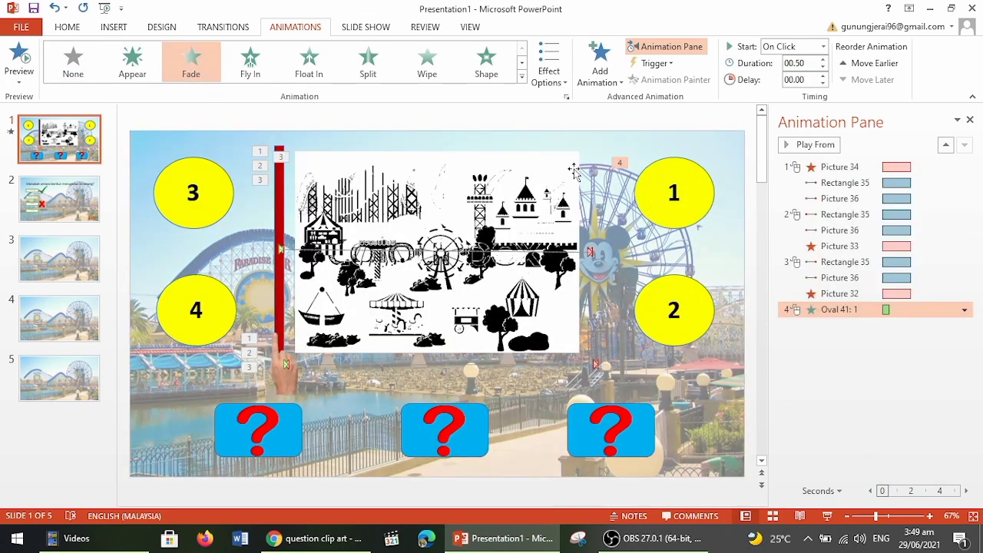
click(665, 66)
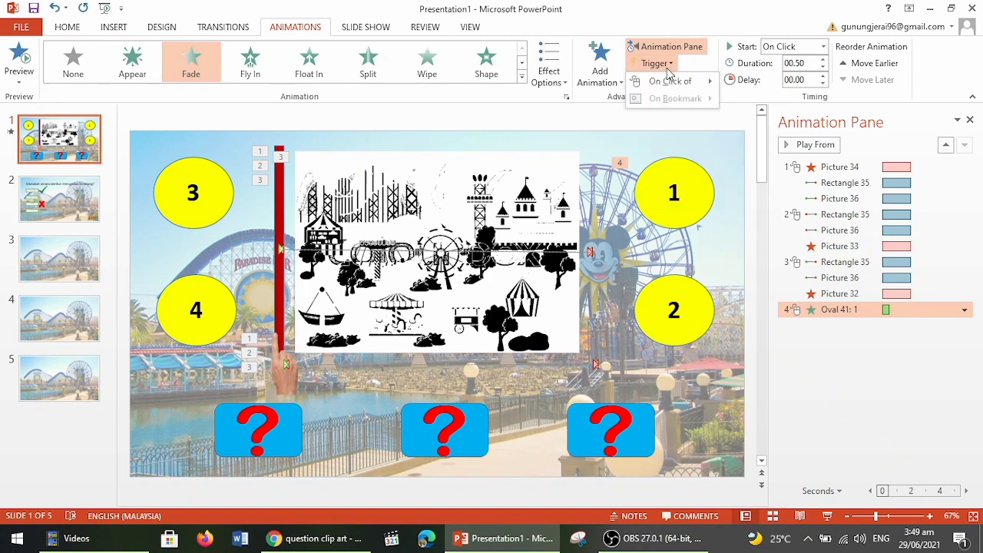
mouse_move(671, 82)
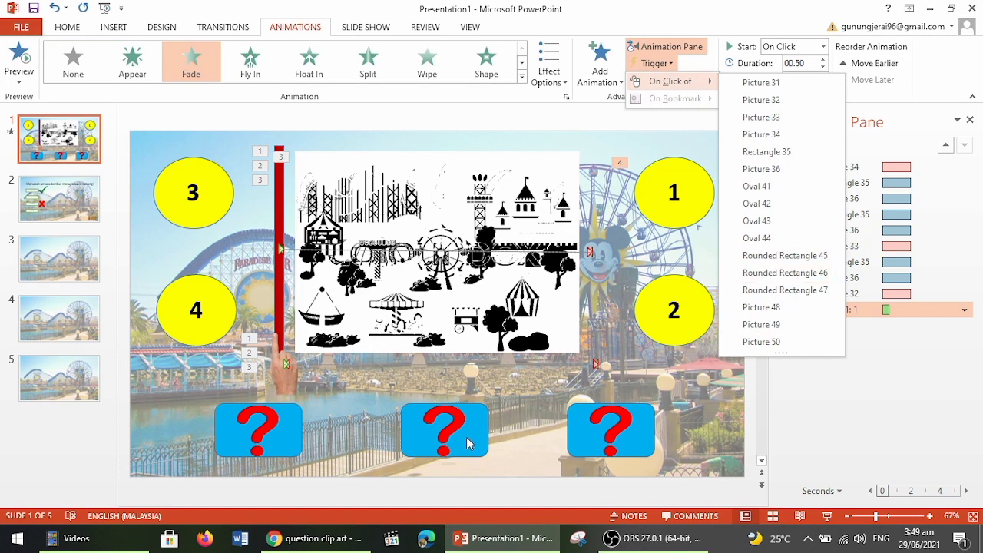
click(808, 274)
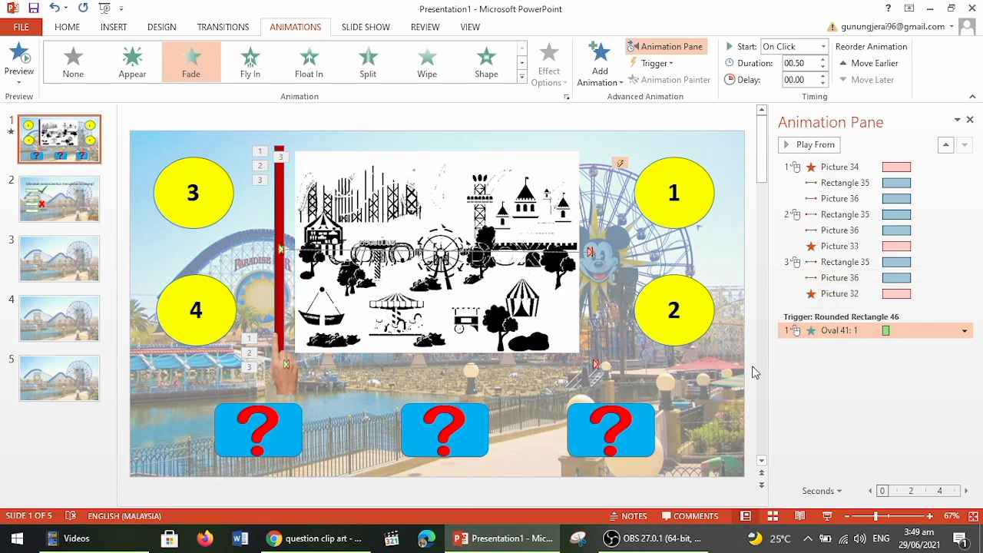
click(826, 516)
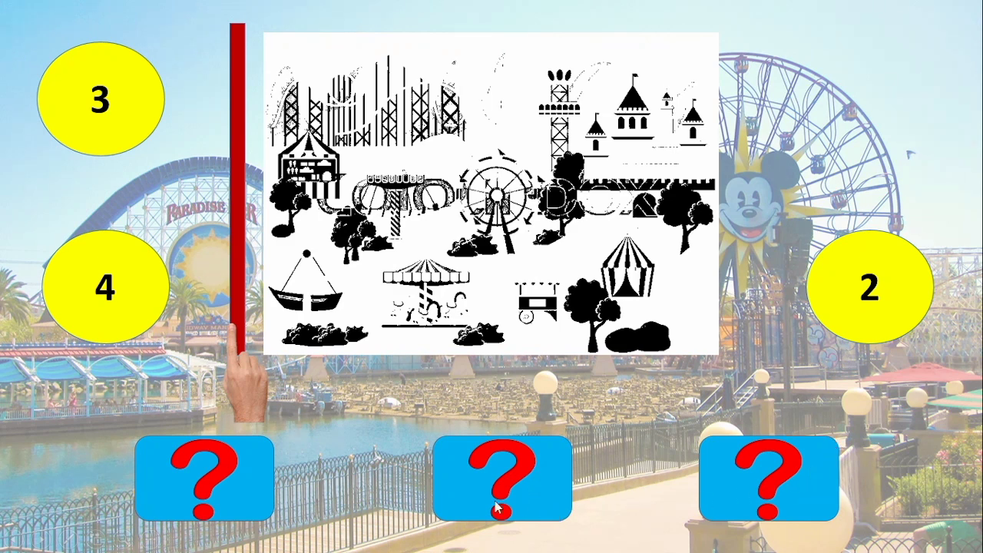
click(541, 501)
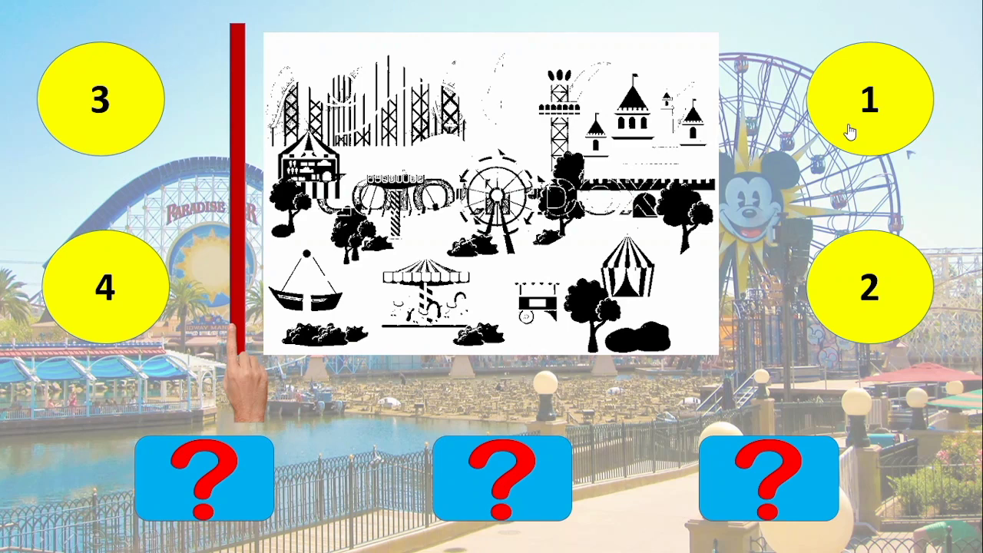
click(850, 132)
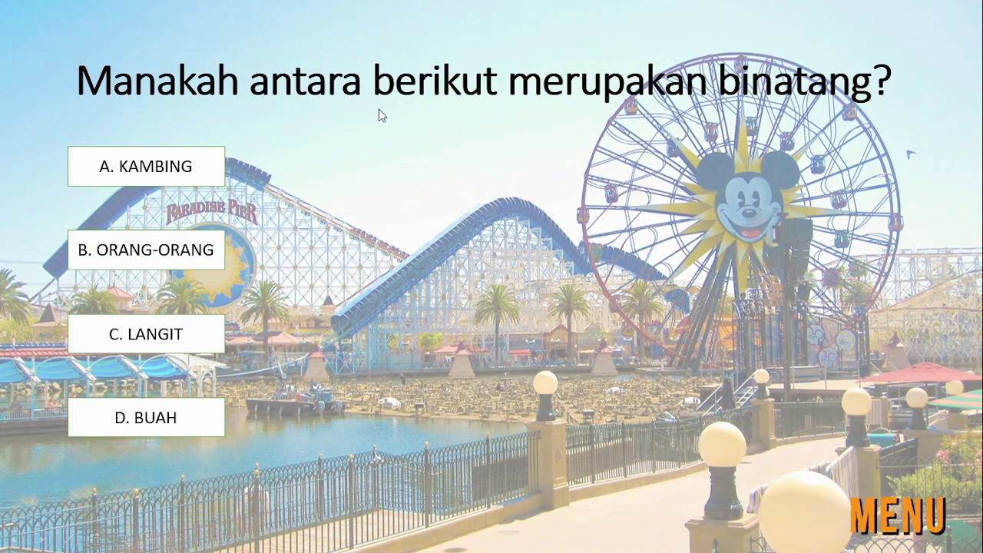
click(186, 173)
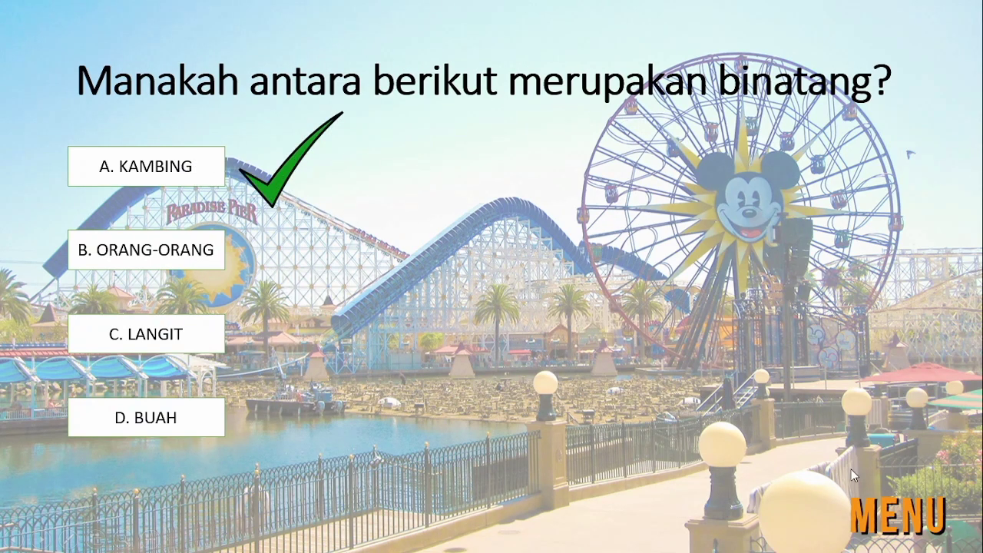
click(906, 523)
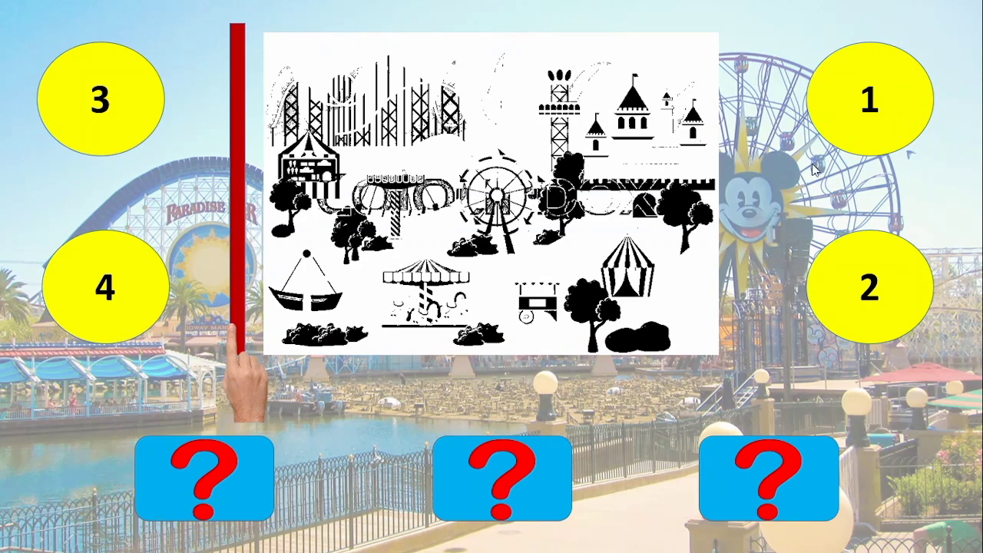
Step: Leave the slide show, then apply Shape to circle 2, Split to circle 3 and Wipe to circle 4
key(Escape)
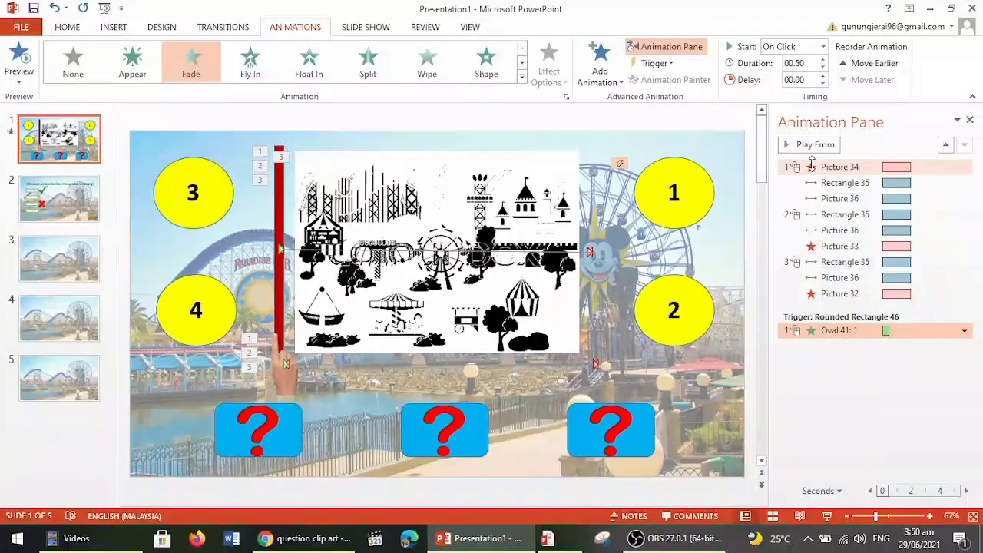
click(692, 302)
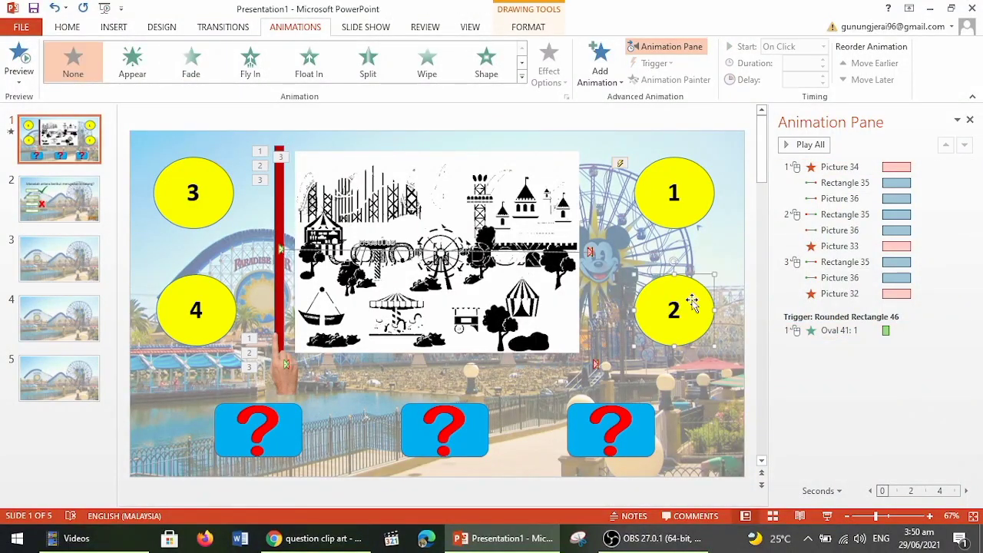
click(492, 73)
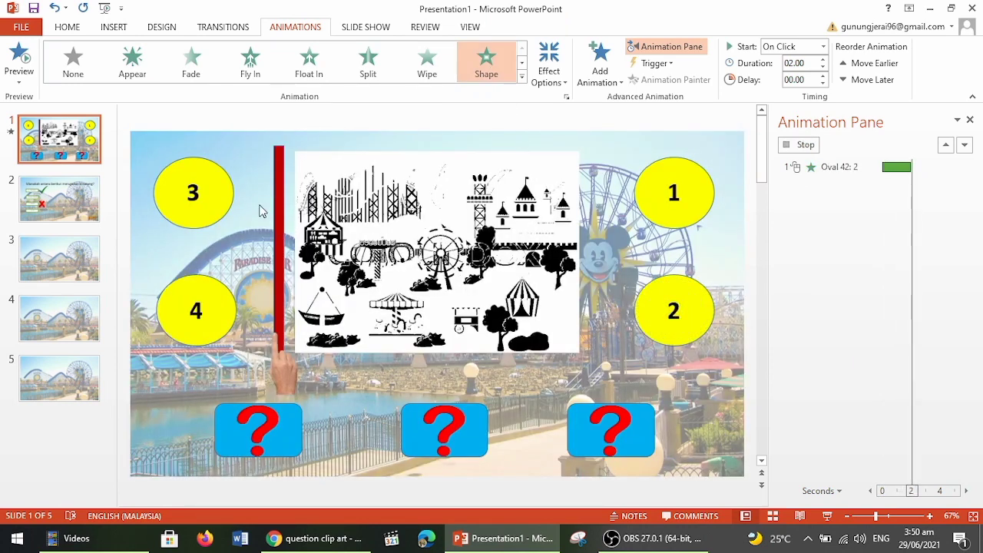
click(213, 189)
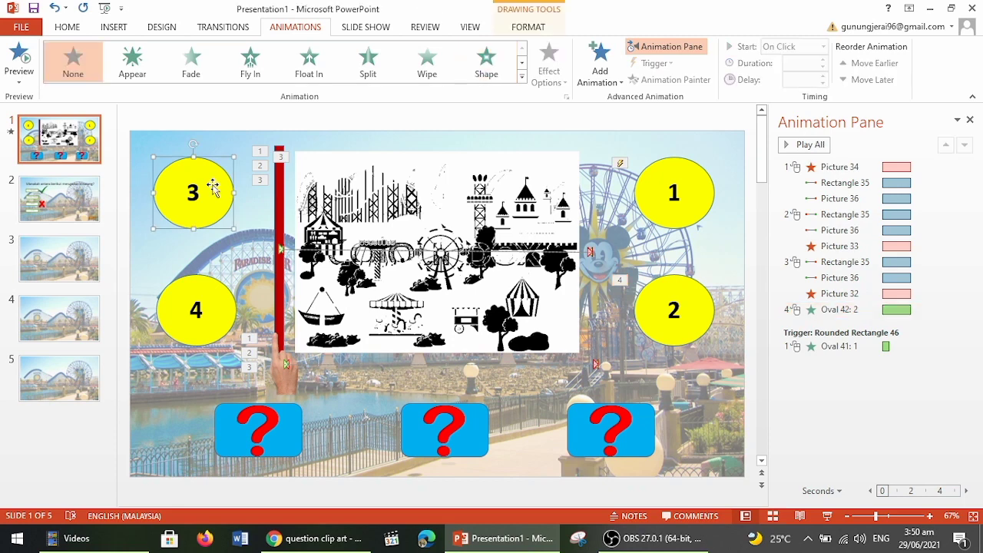
click(368, 61)
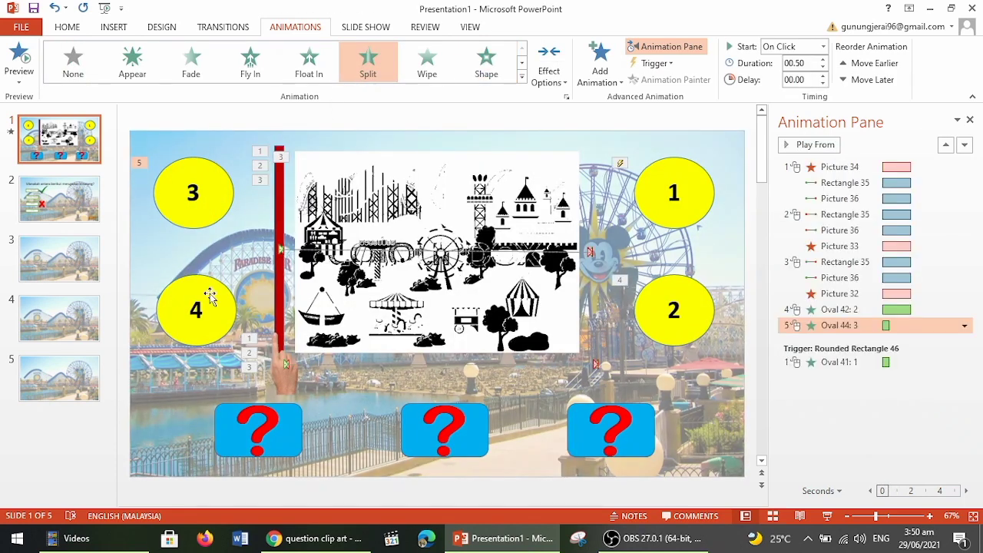
click(216, 297)
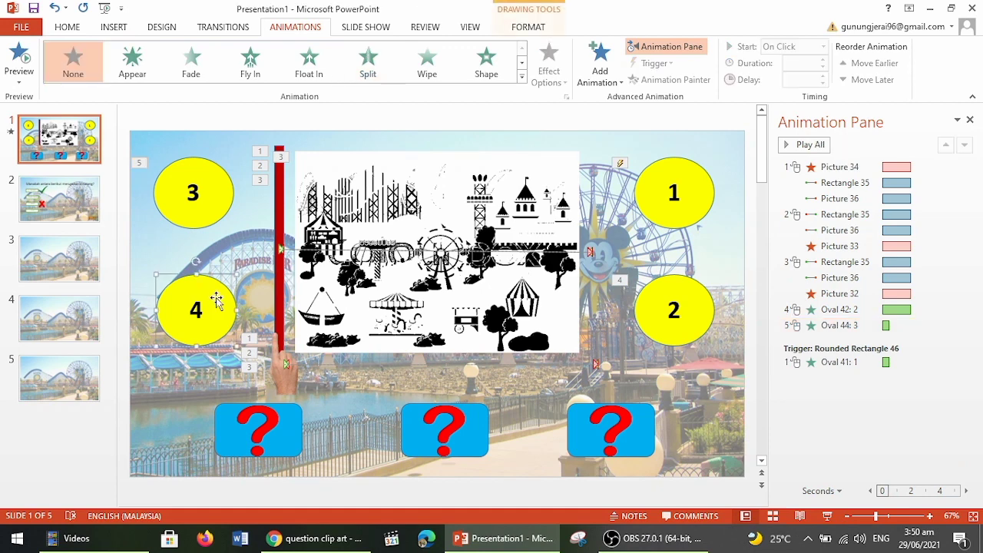
click(428, 62)
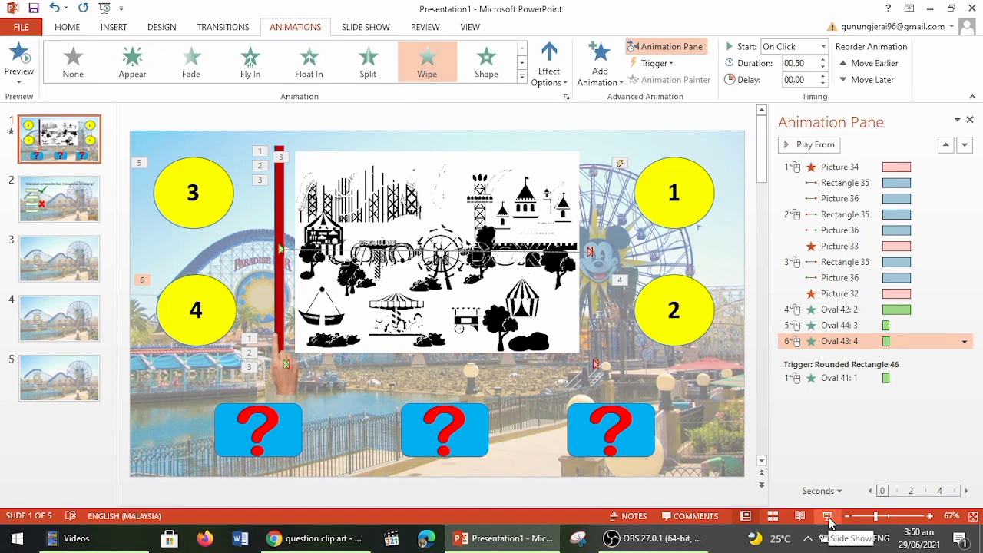
Step: Test the show: reveal circle 1, open its question, answer A. KAMBING, return to the menu, then exit
click(828, 518)
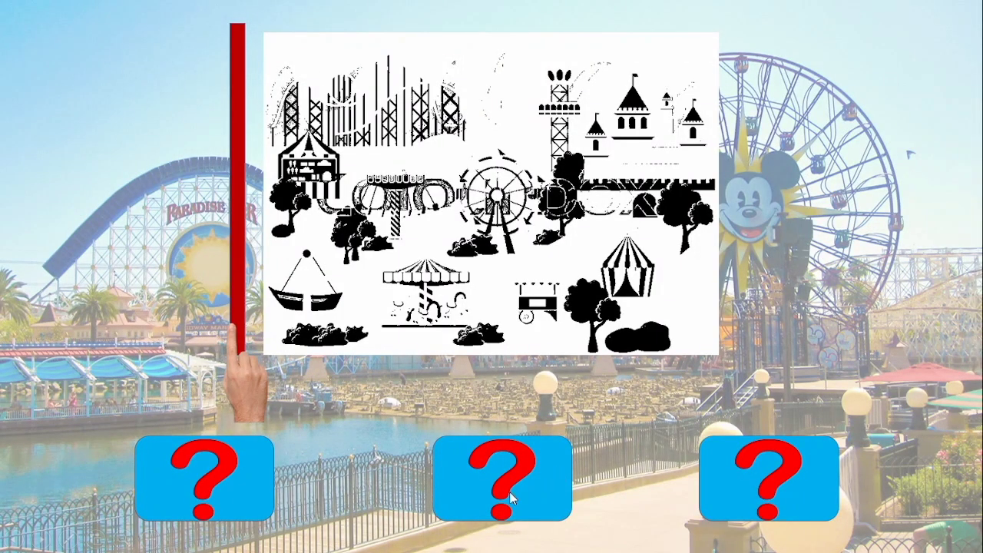
click(550, 499)
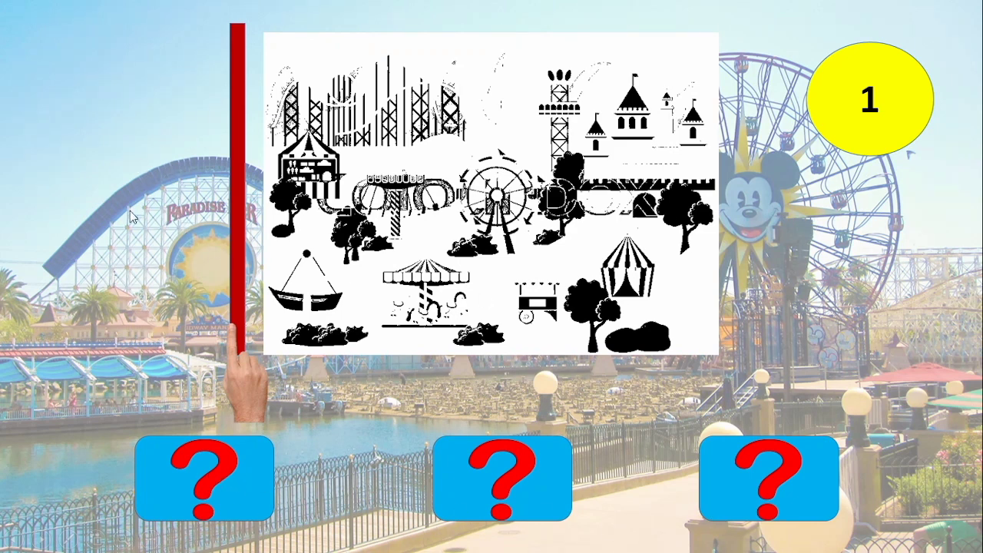
click(863, 132)
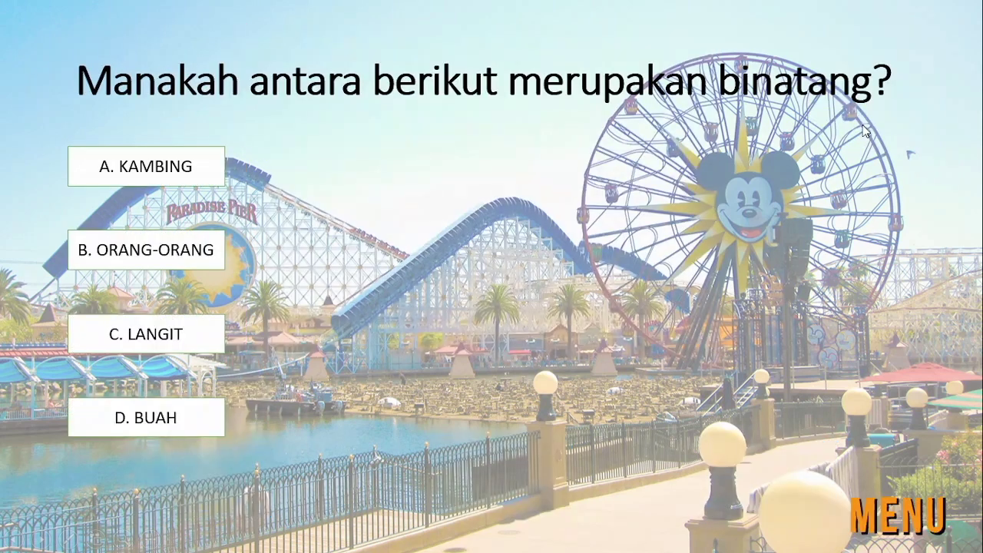
click(143, 175)
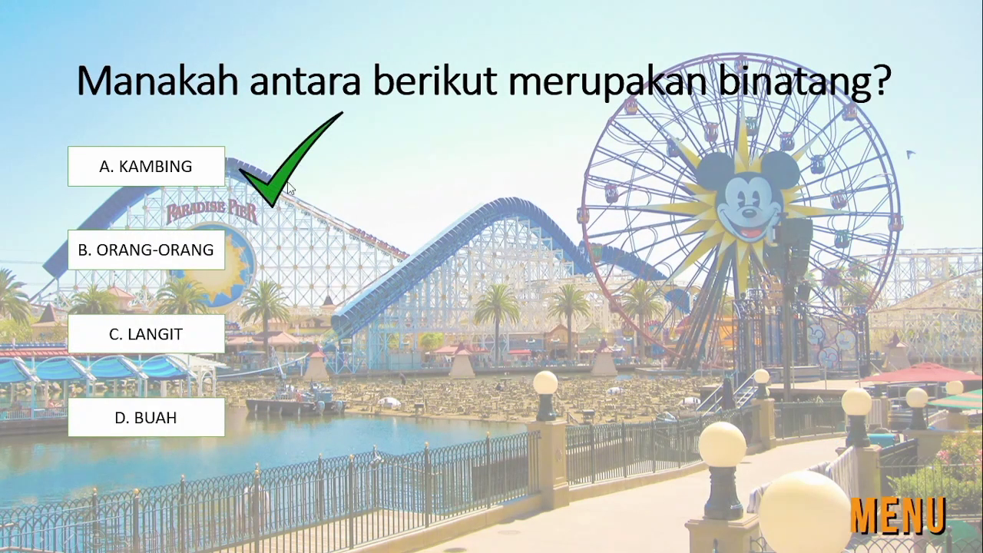
click(922, 519)
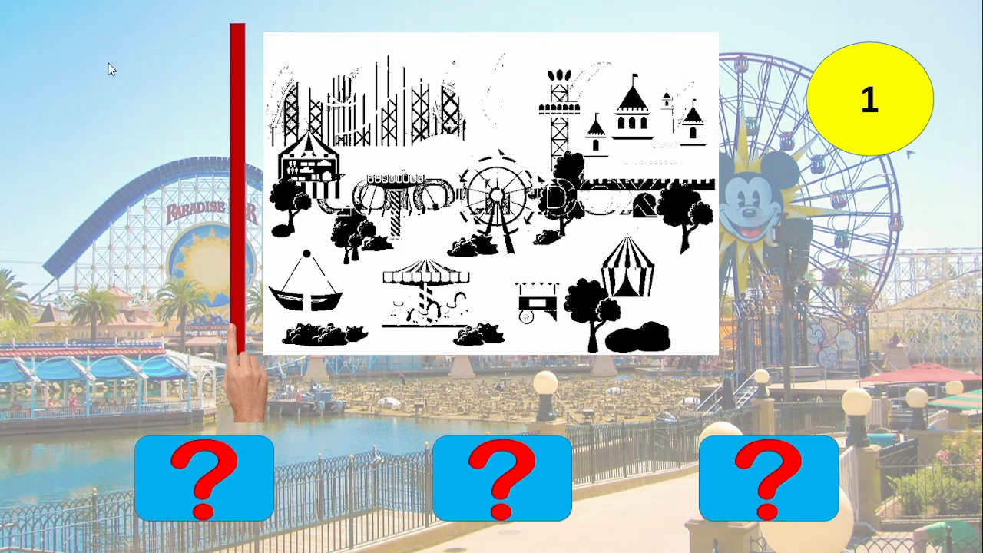
key(Escape)
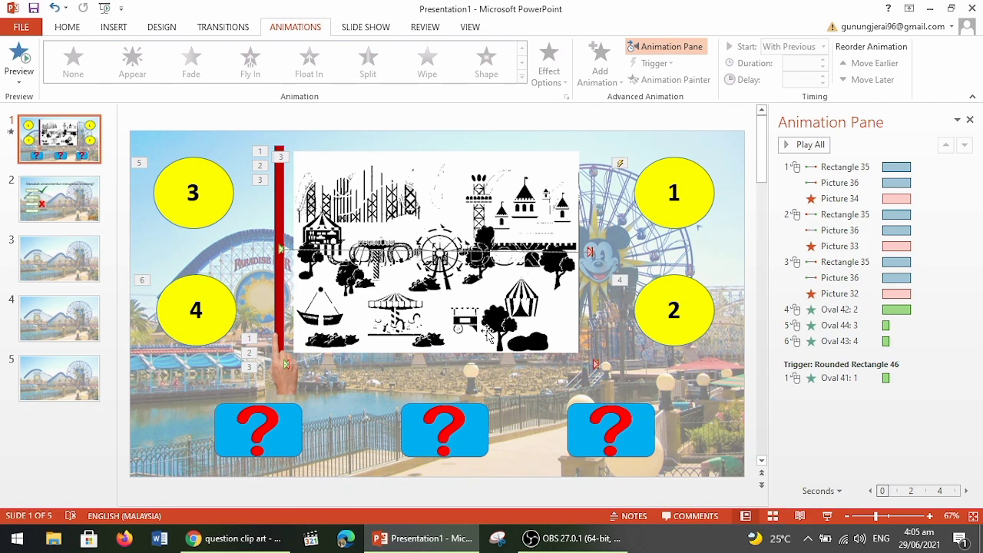
Step: Replay the quiz: reveal circle 1, open its question, pick A. KAMBING, then use MENU to reach slide 1
click(828, 516)
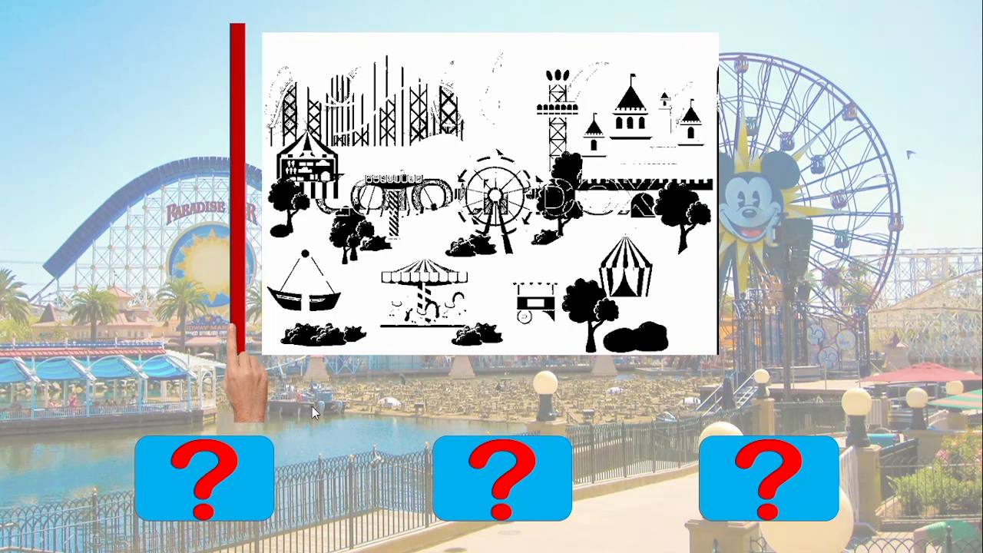
click(540, 503)
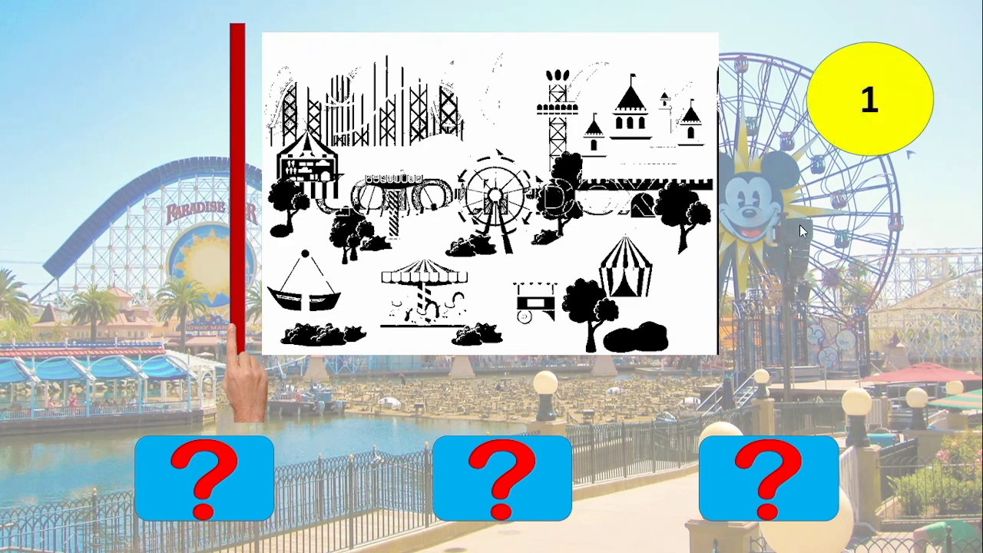
click(858, 130)
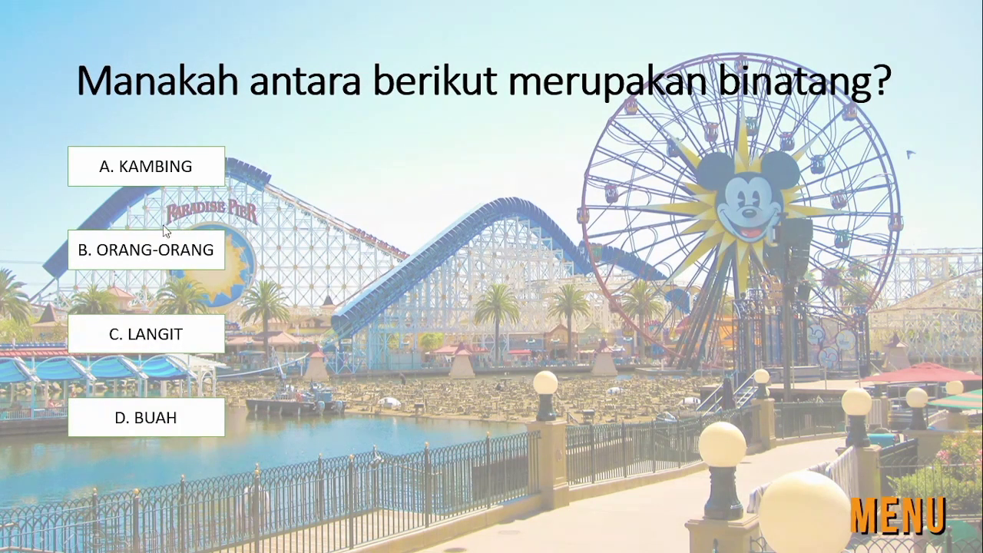
click(146, 177)
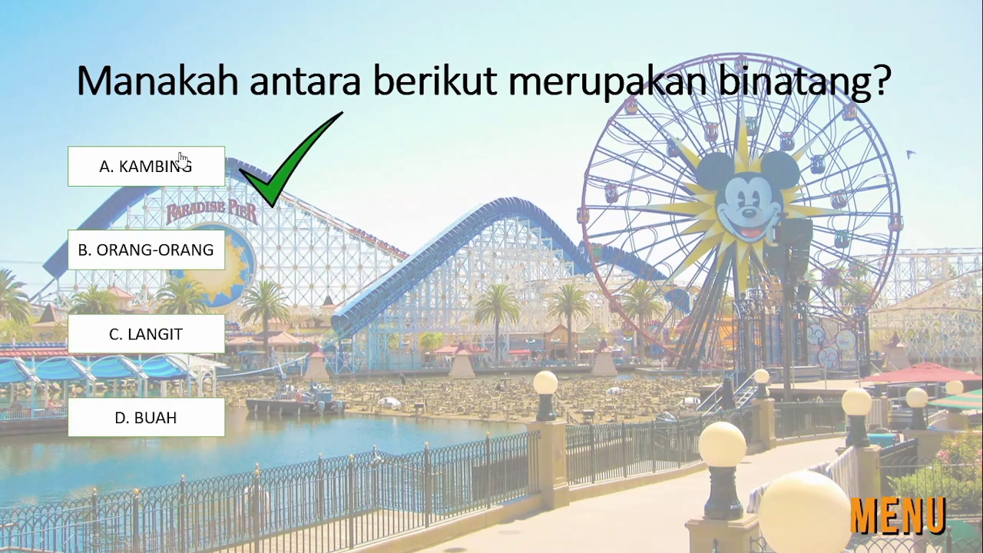
click(892, 525)
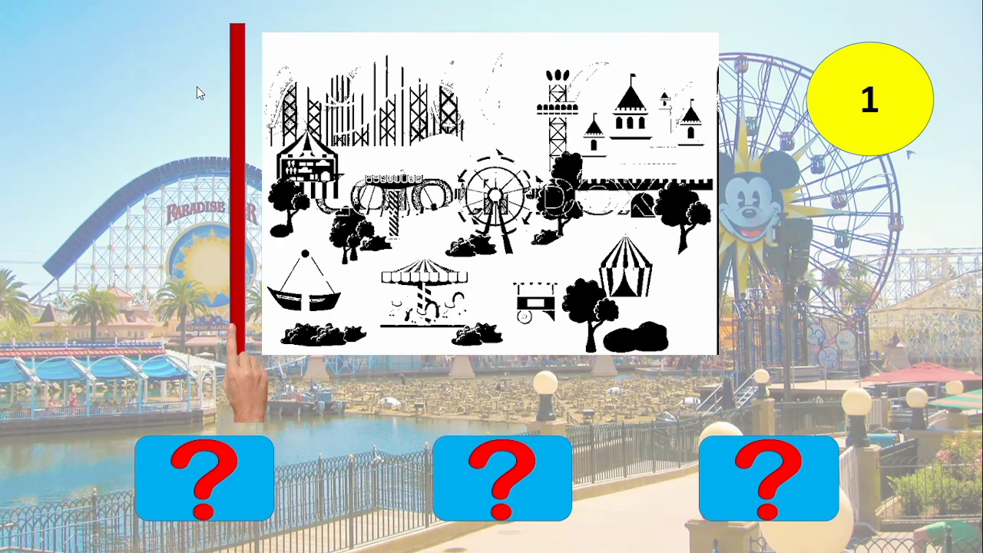
Step: Advance the reveal three times, from the greyscale park silhouette to the full-colour picture
click(247, 386)
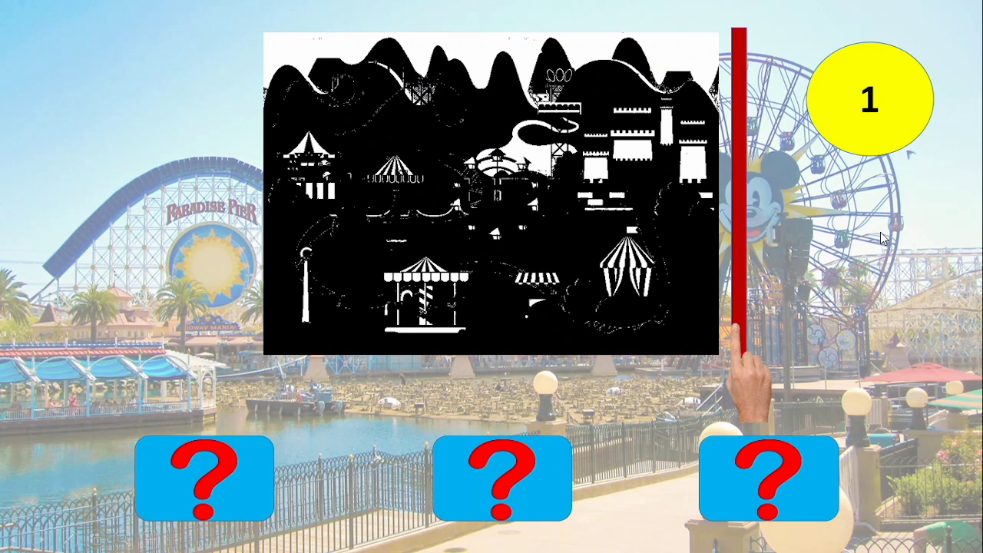
click(751, 397)
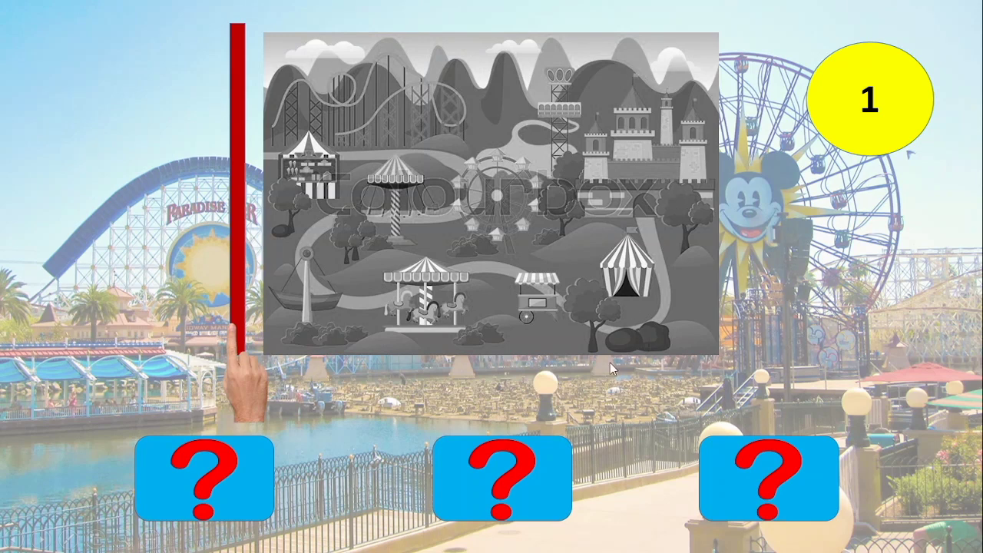
click(252, 384)
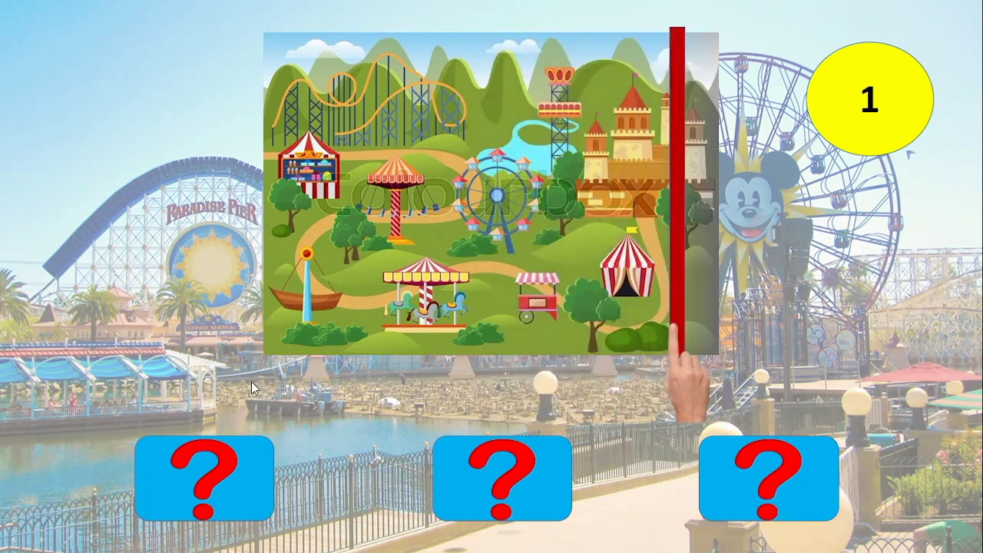